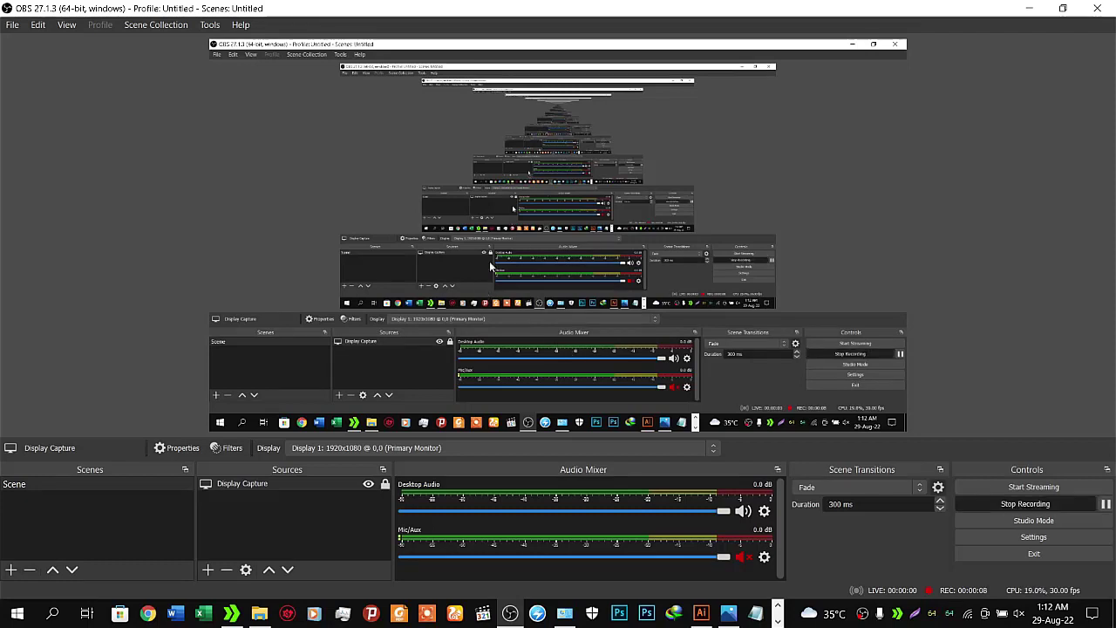
# - Minimize OBS Studio to reveal Illustrator's New Document dialog for DXB Barkery
pyautogui.click(1029, 8)
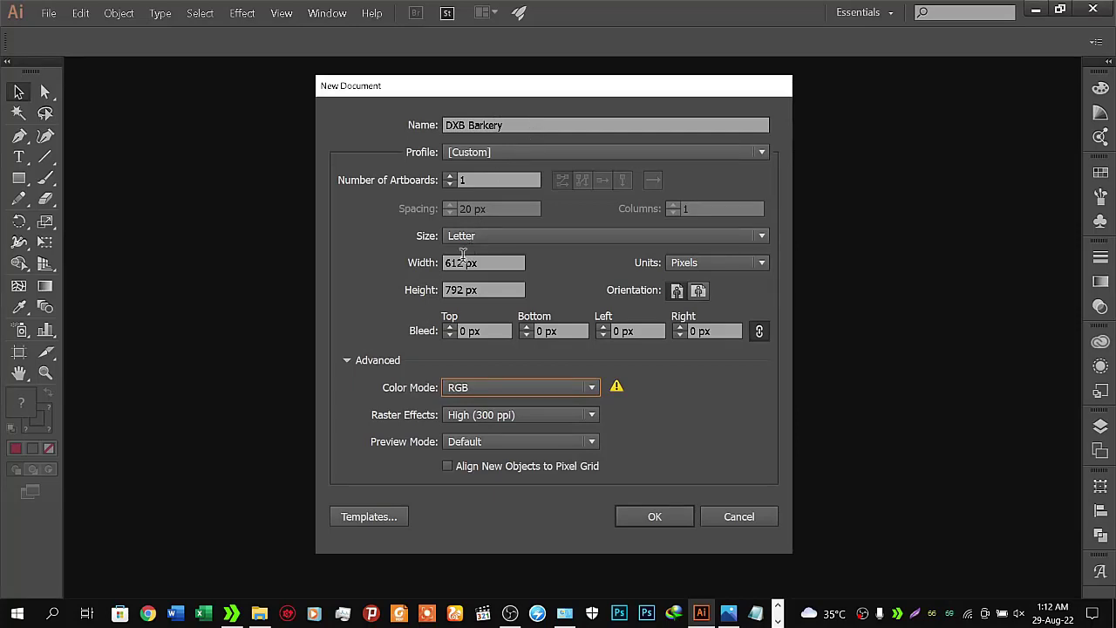
# - Create the Letter 612×792 DXB Barkery document with Pixels, RGB and High (300 ppi) raster effects
pyautogui.click(716, 262)
pyautogui.click(714, 380)
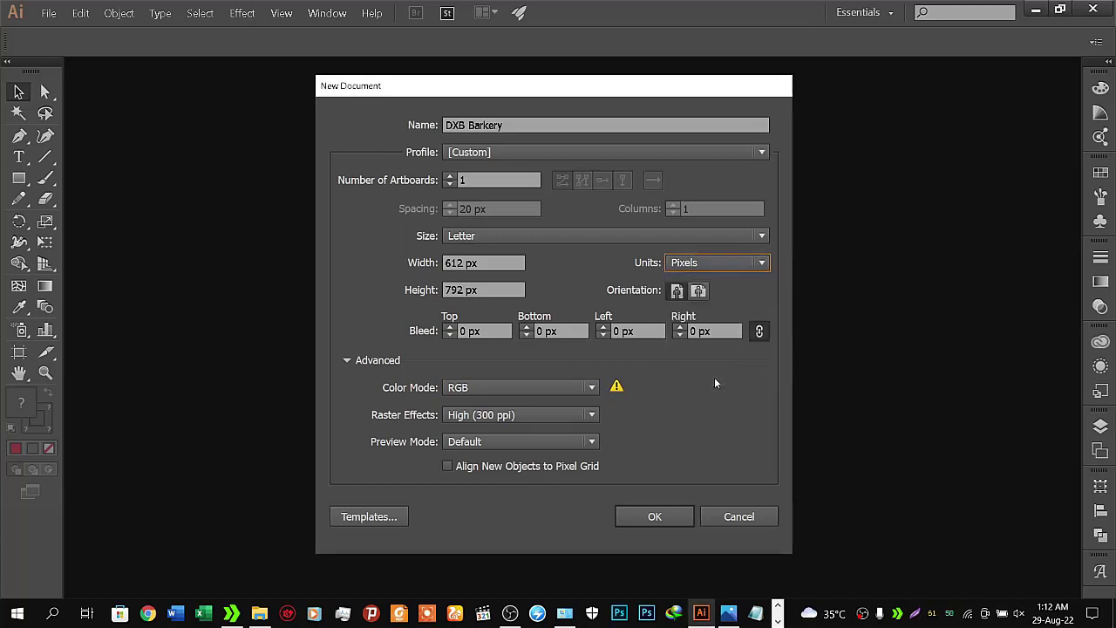
pyautogui.click(532, 387)
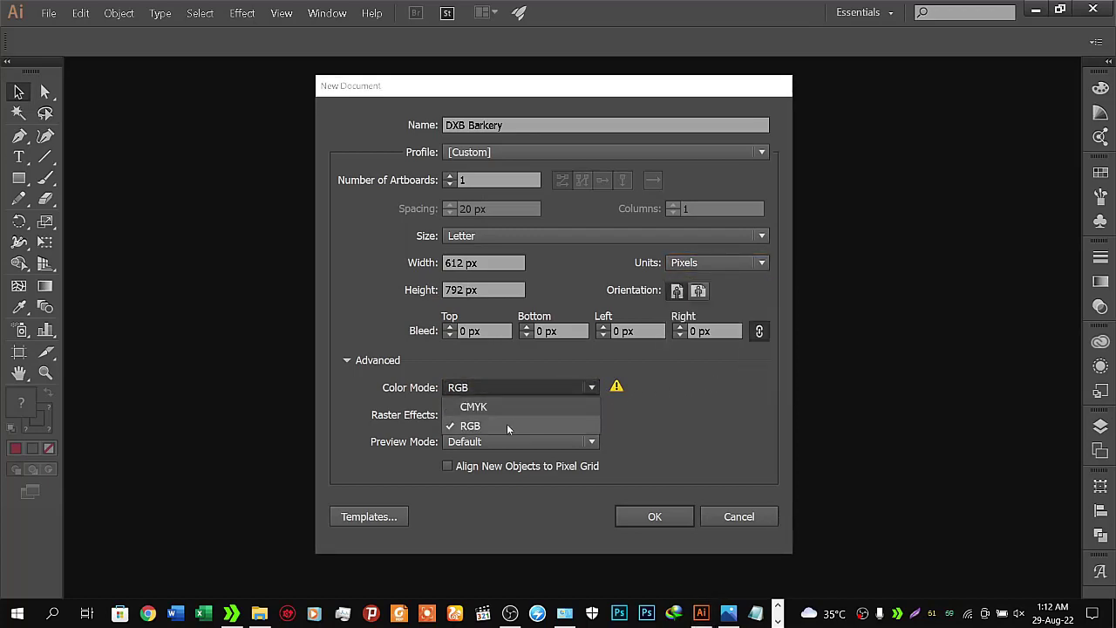
pyautogui.click(506, 424)
pyautogui.click(507, 415)
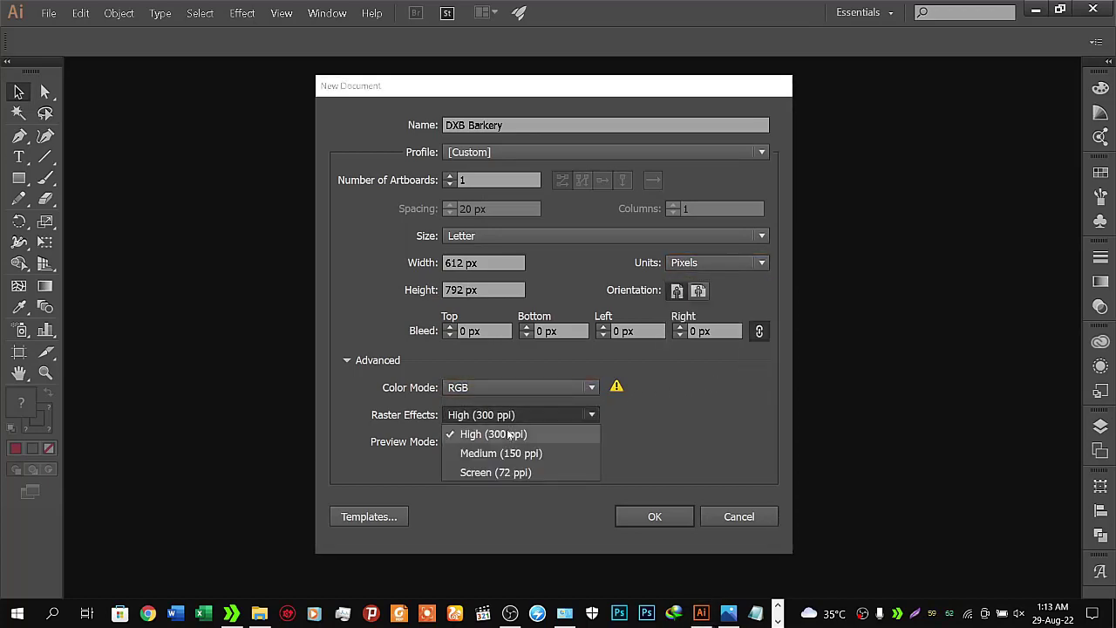
pyautogui.click(510, 435)
pyautogui.click(653, 515)
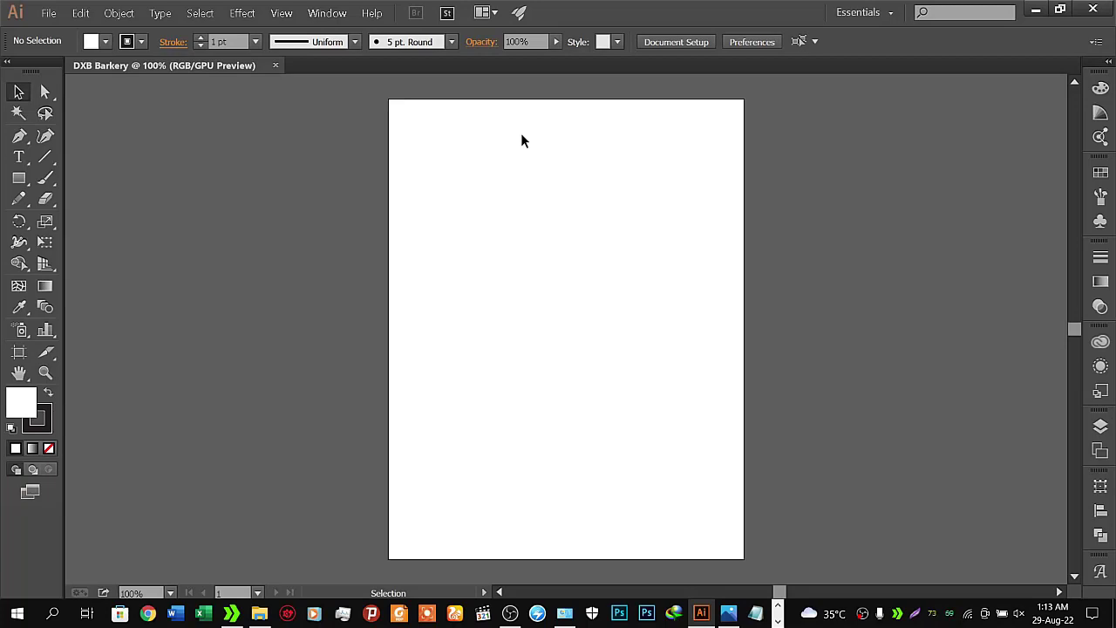
# - Set the stroke to None and widen the artboard to 761 × 792 px
pyautogui.click(143, 42)
pyautogui.click(12, 70)
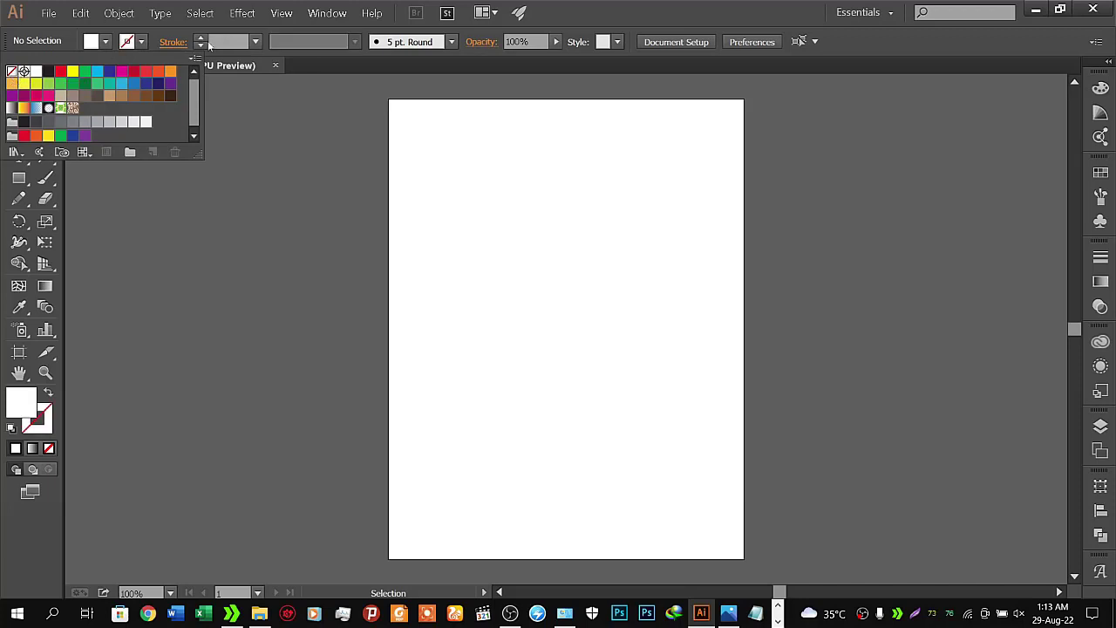
pyautogui.click(18, 352)
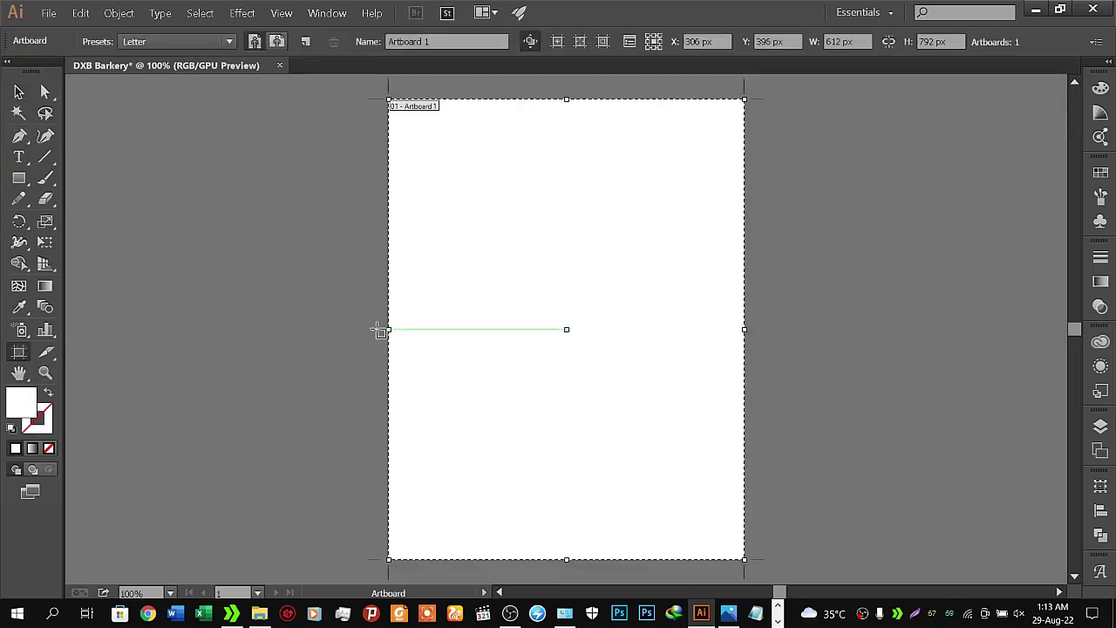
pyautogui.moveTo(388, 329); pyautogui.dragTo(340, 332)
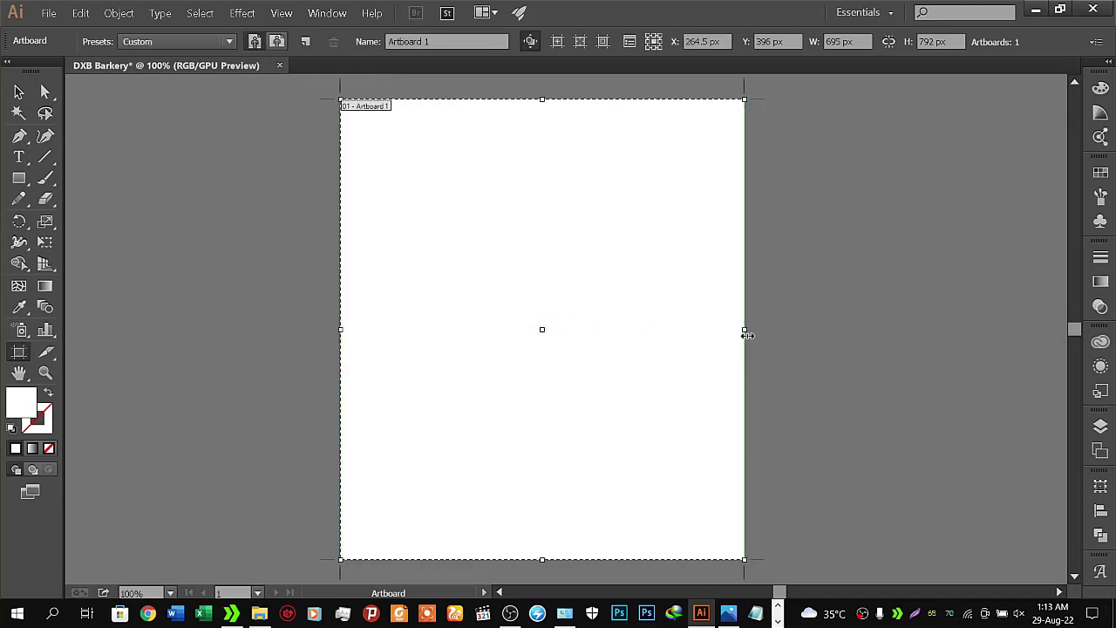
pyautogui.moveTo(747, 334); pyautogui.dragTo(773, 331)
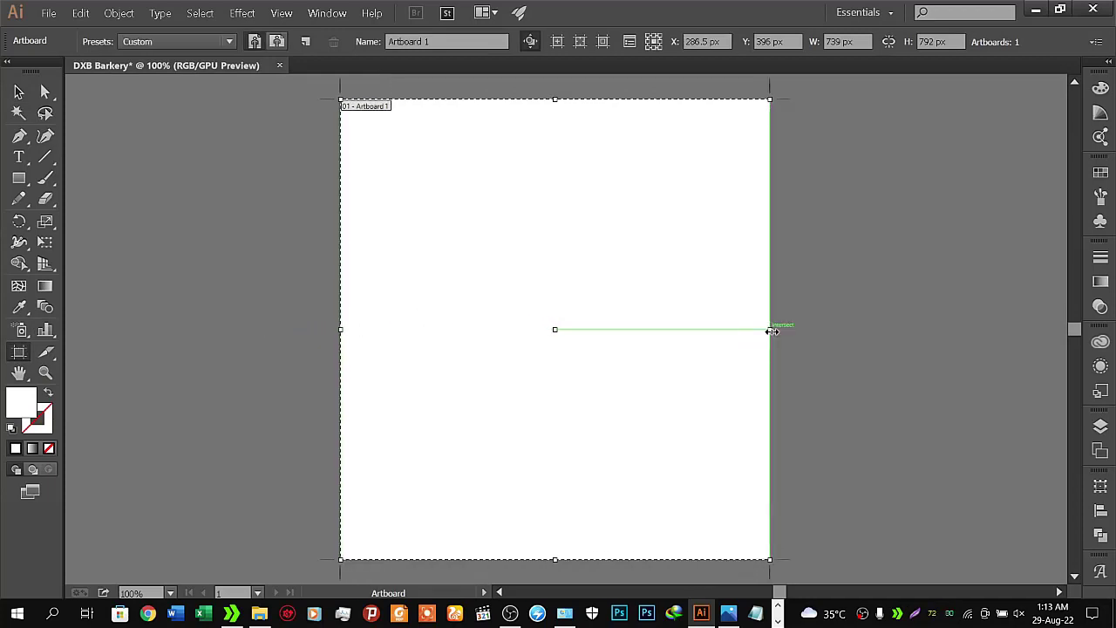
pyautogui.moveTo(773, 330); pyautogui.dragTo(782, 329)
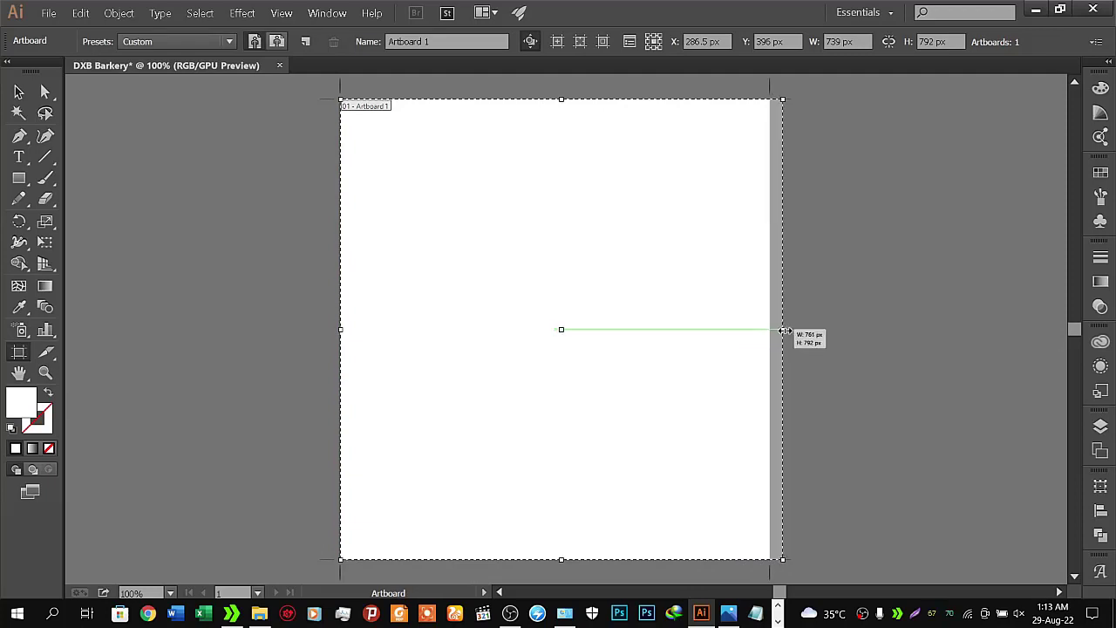
pyautogui.click(18, 93)
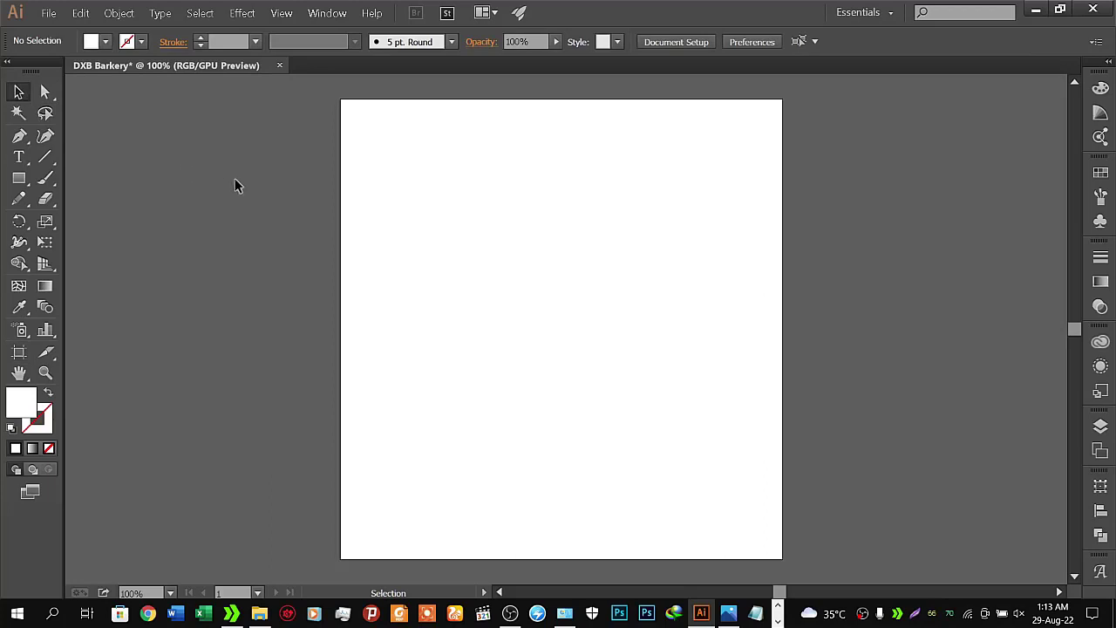
# - Draw a 78 px white square to the left of the artboard
pyautogui.press('space')
pyautogui.moveTo(235, 179); pyautogui.dragTo(345, 178)
pyautogui.press('m')
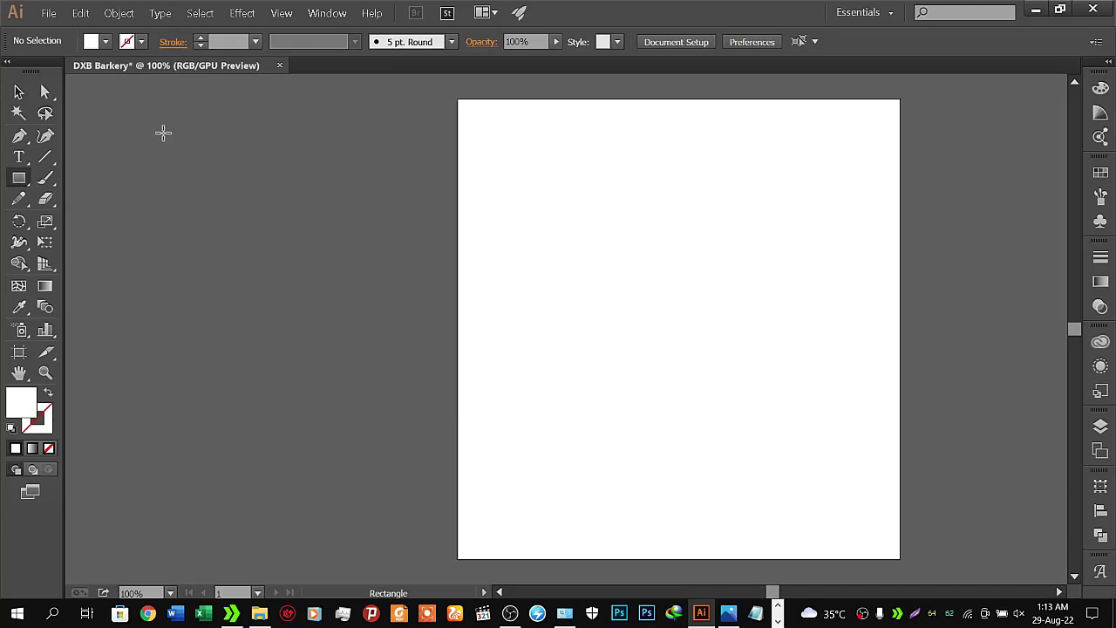
pyautogui.moveTo(159, 120); pyautogui.dragTo(174, 141)
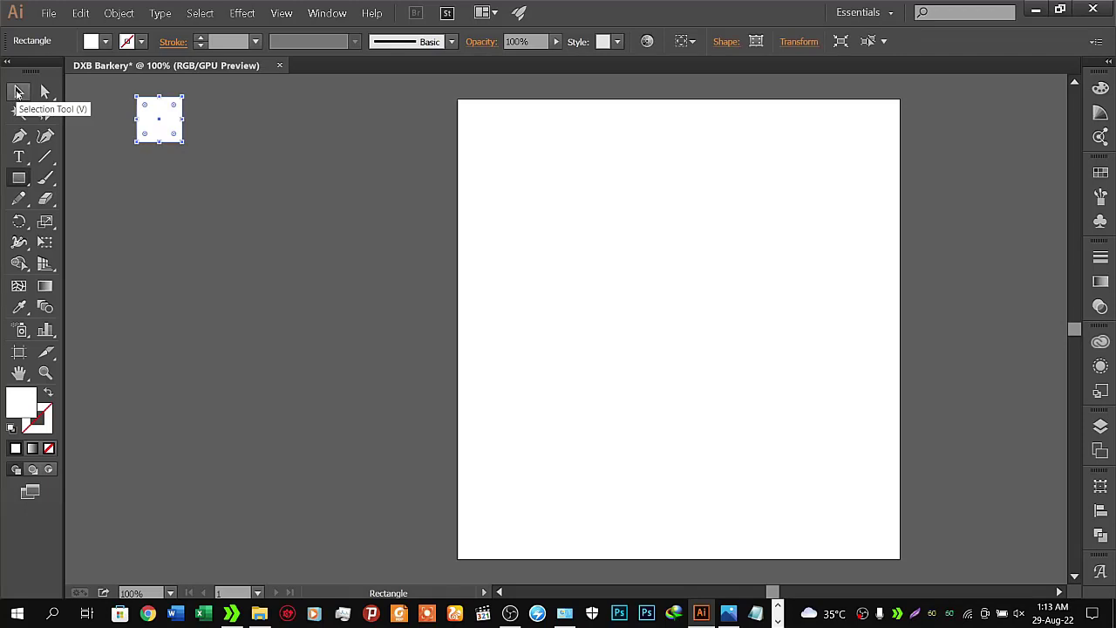
pyautogui.click(17, 93)
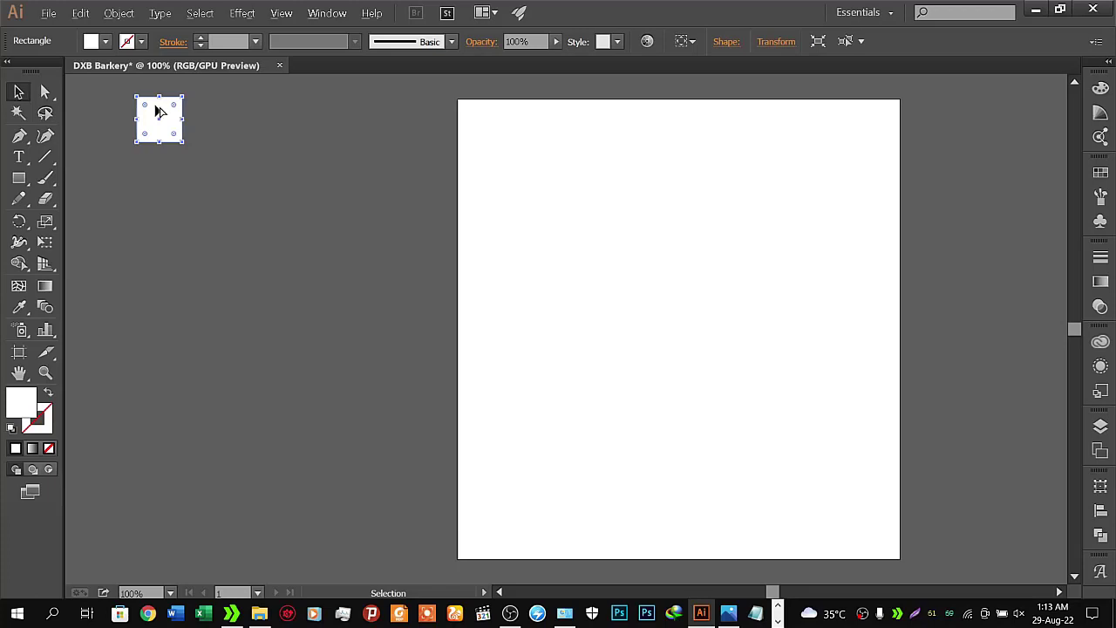
# - Duplicate the square into a column of seven and select the top one
pyautogui.moveTo(160, 113); pyautogui.dragTo(156, 164)
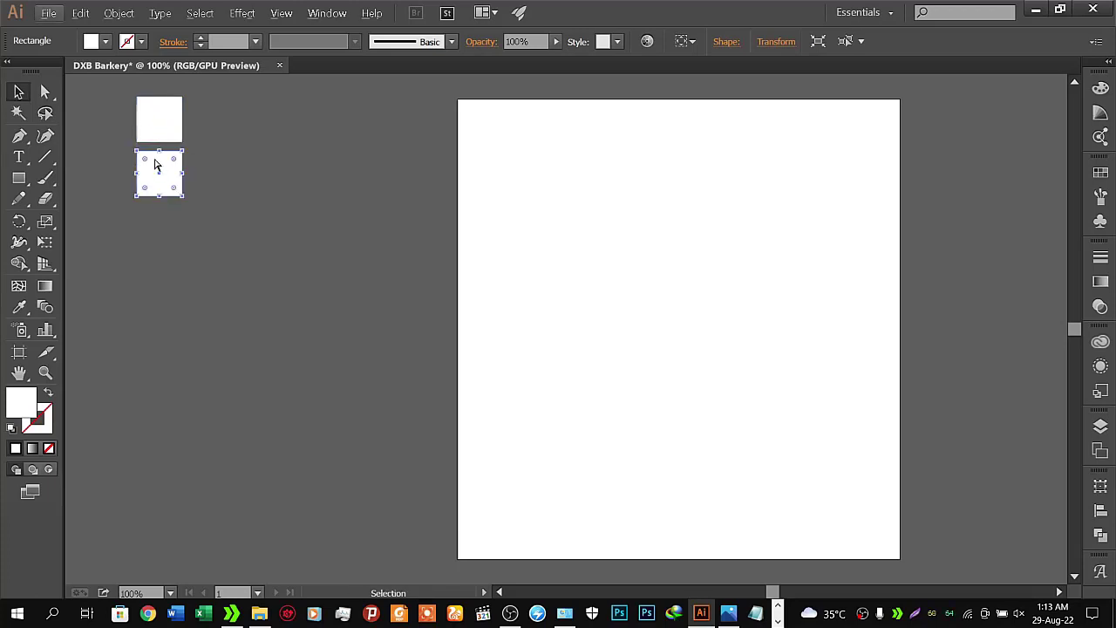
pyautogui.hotkey('ctrl', 'd')
pyautogui.hotkey('ctrl', 'd')
pyautogui.hotkey('ctrl', 'd')
pyautogui.hotkey('ctrl', 'd')
pyautogui.hotkey('ctrl', 'd')
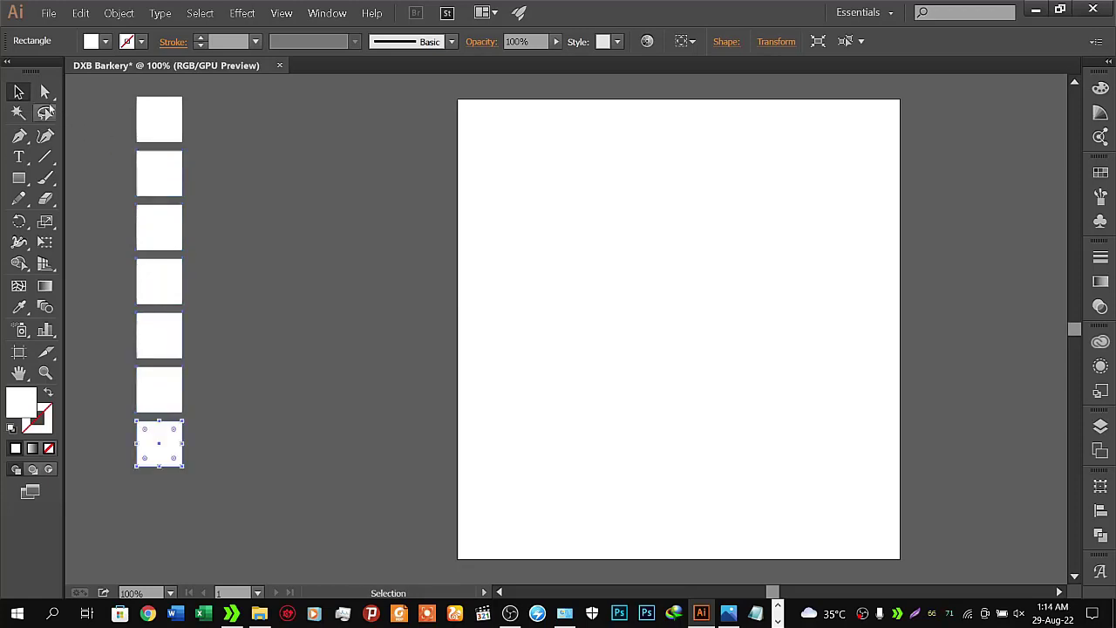
pyautogui.click(292, 201)
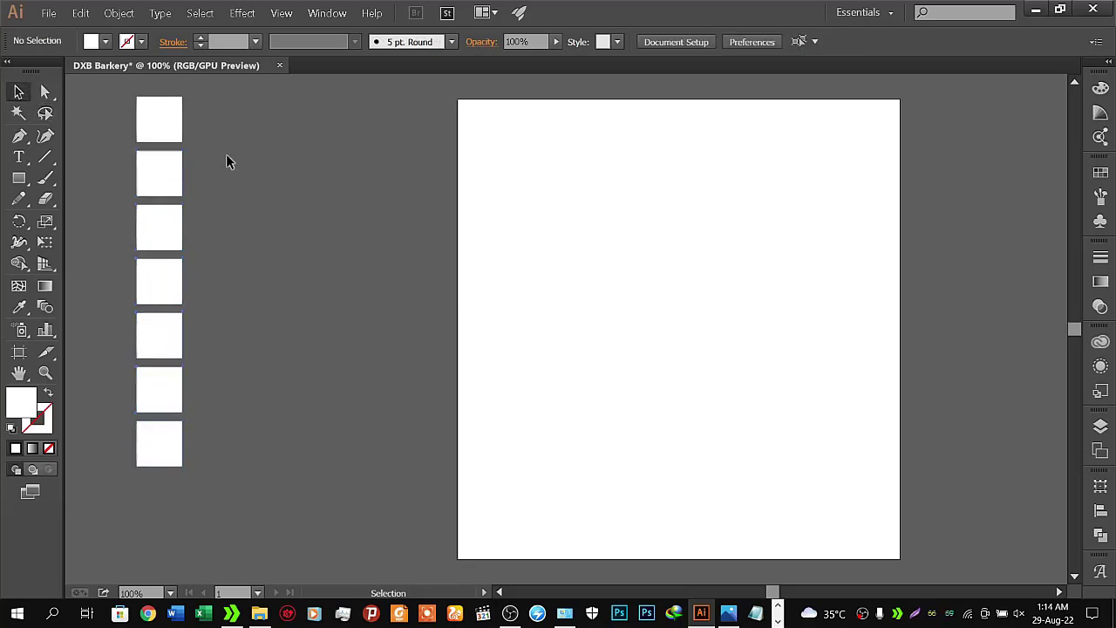
pyautogui.click(169, 117)
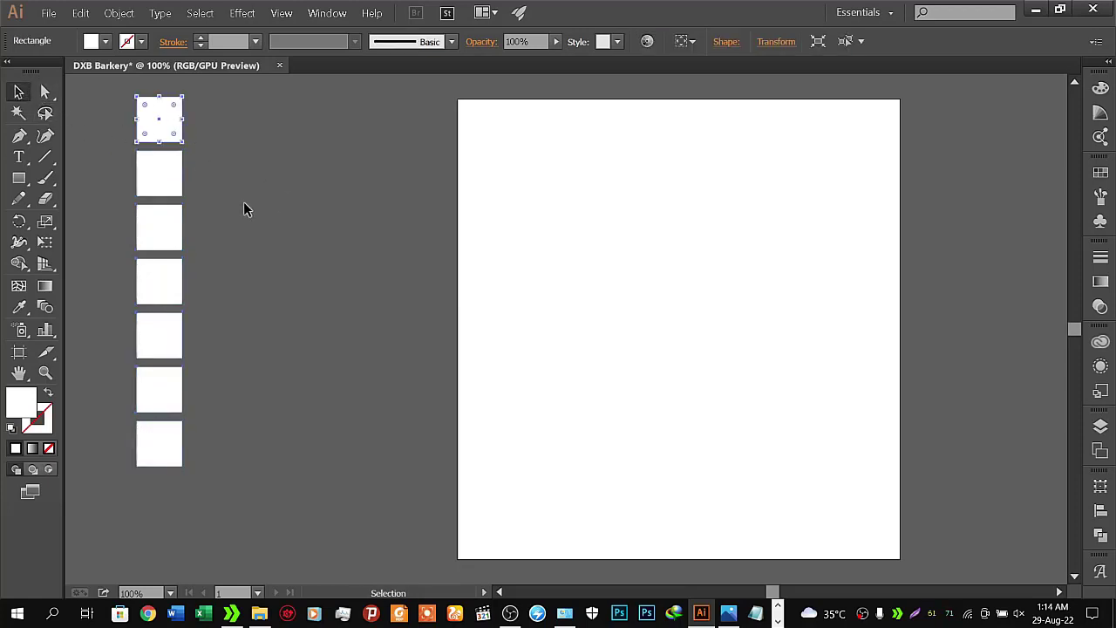
pyautogui.hotkey('alt', 'Tab')
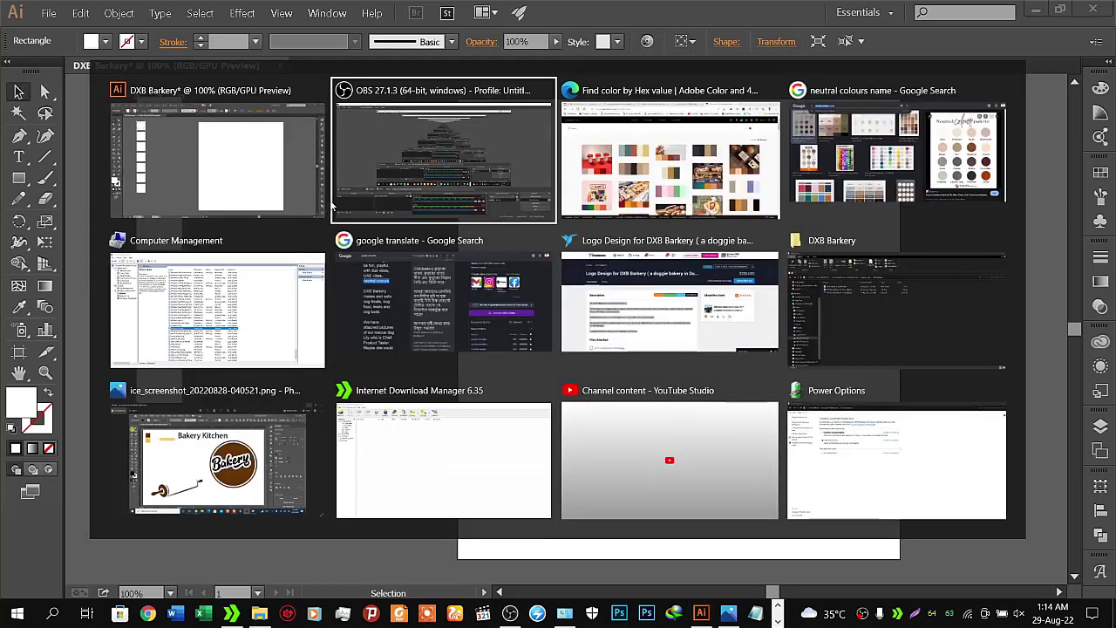
# - Copy the middle orange hex code from Adobe Color's 'Copy of Jerrys Bakery Menu' palette
pyautogui.click(593, 152)
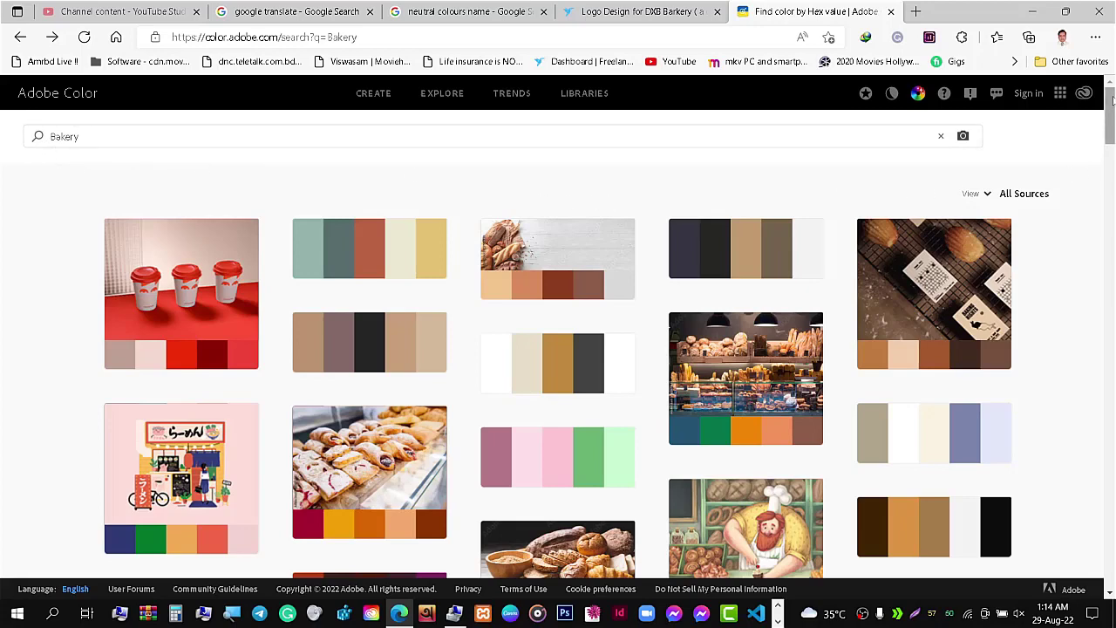
pyautogui.scroll(-2, 1113, 101)
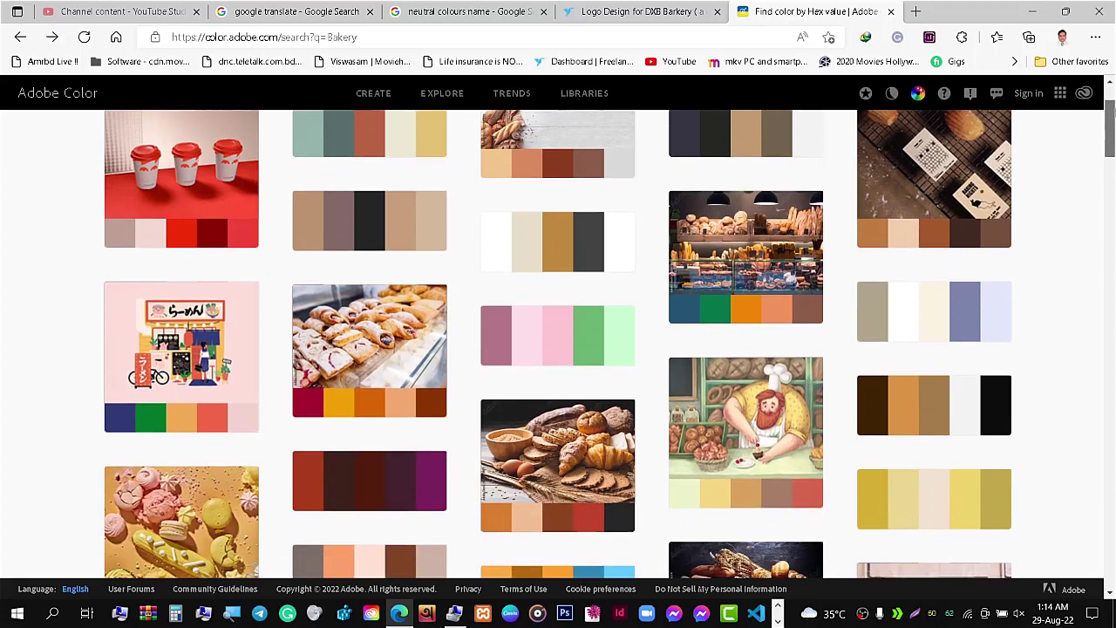
pyautogui.scroll(-1, 609, 340)
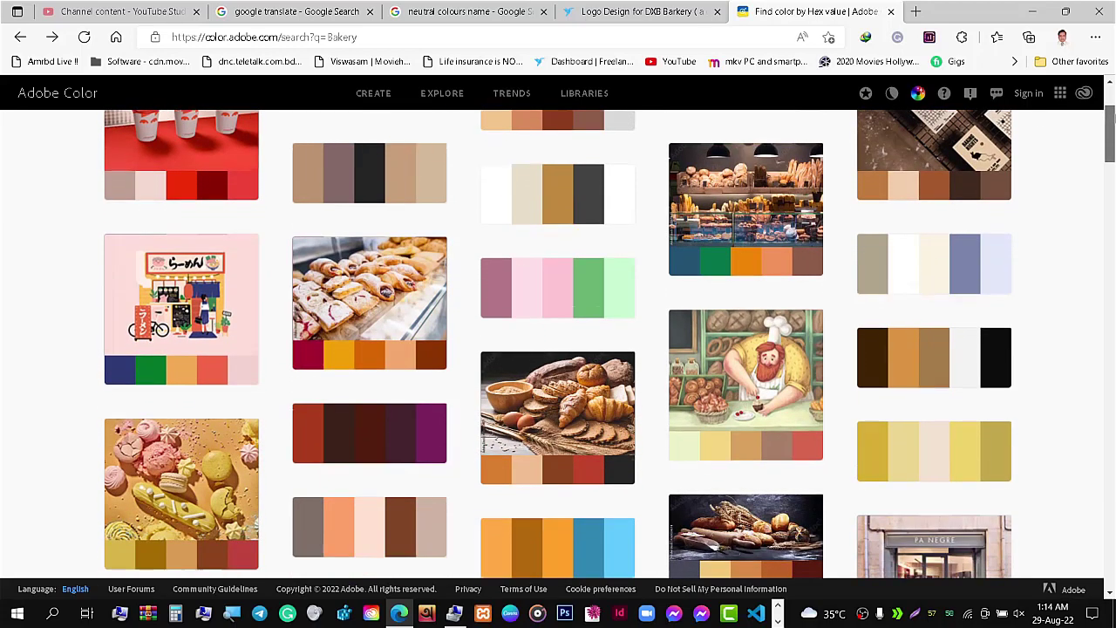
pyautogui.scroll(-1, 610, 340)
pyautogui.scroll(-1, 610, 339)
pyautogui.moveTo(1111, 127); pyautogui.dragTo(1112, 152)
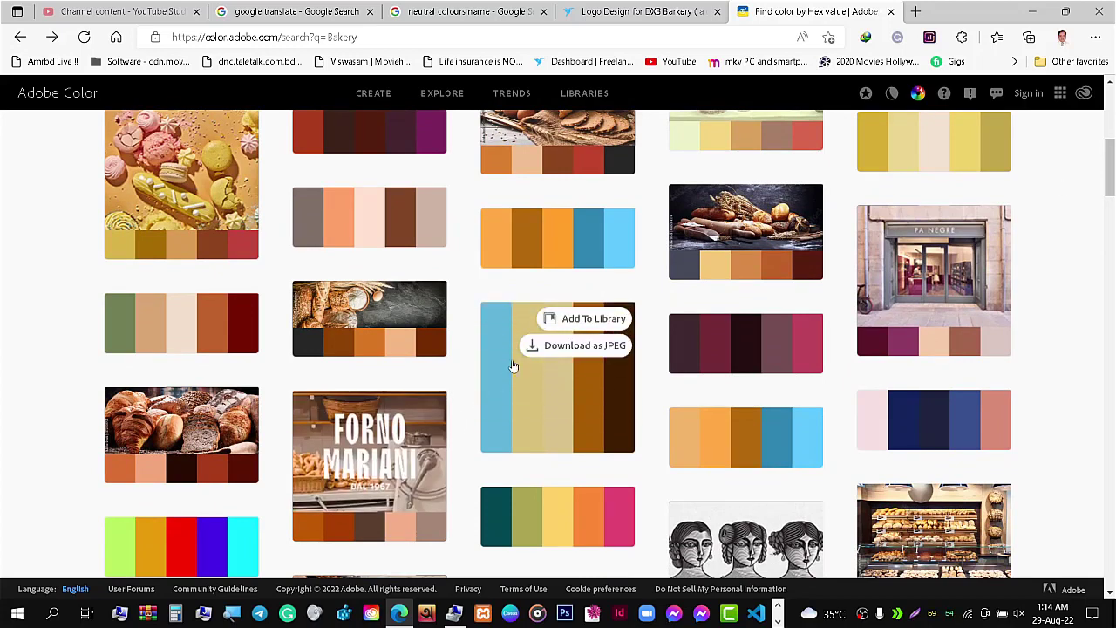
pyautogui.click(521, 258)
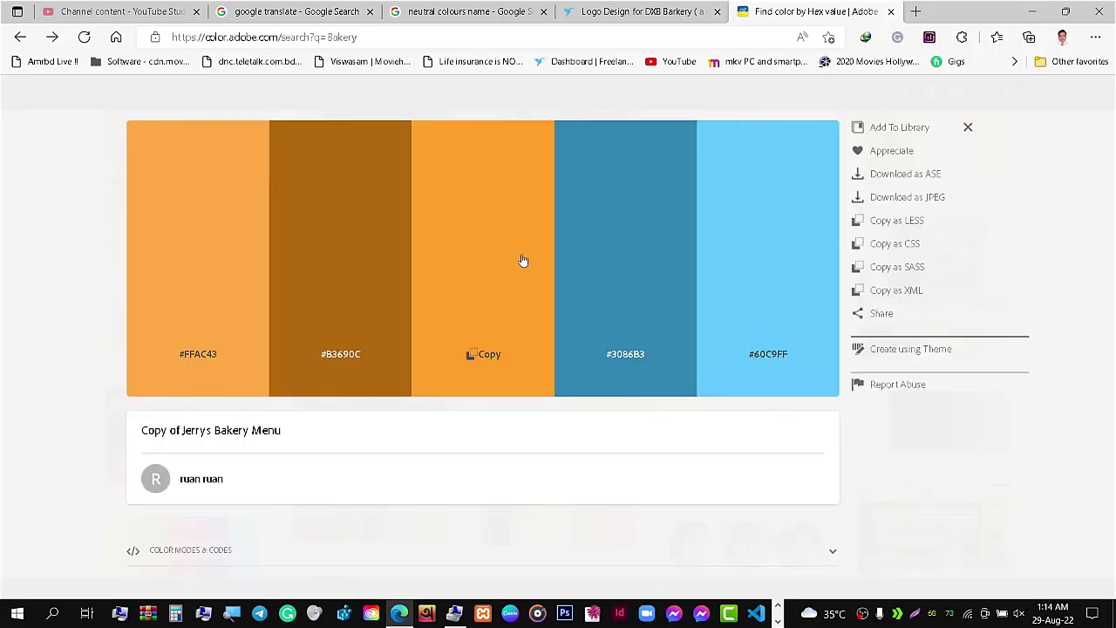
pyautogui.click(485, 355)
pyautogui.hotkey('alt', 'Tab')
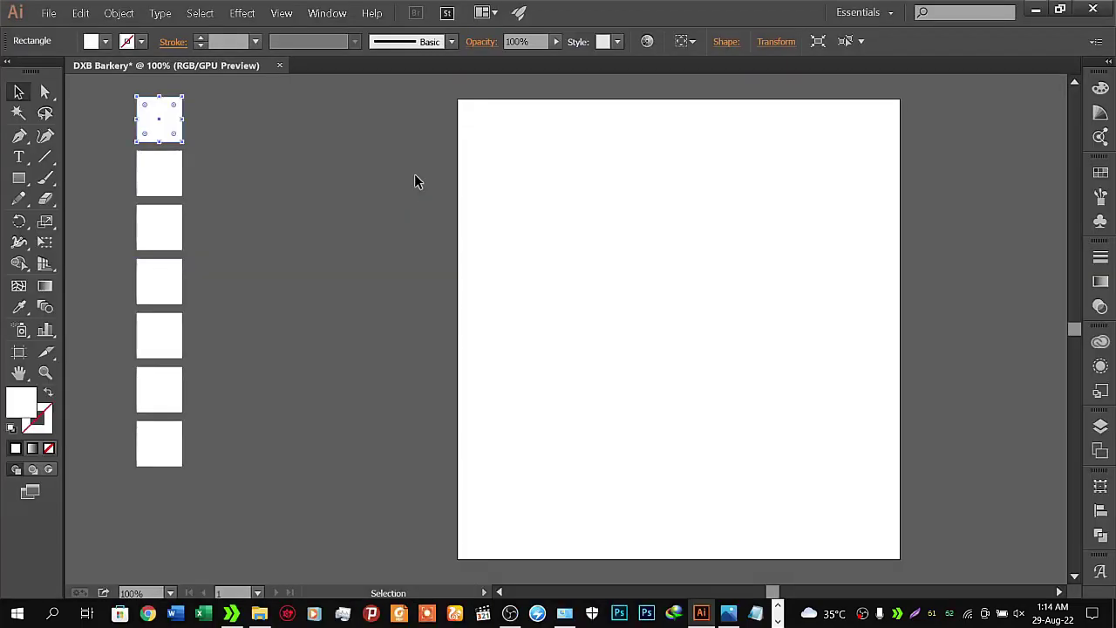
# - Fill the top square with orange FFA12A via the Color Picker
pyautogui.doubleClick(23, 403)
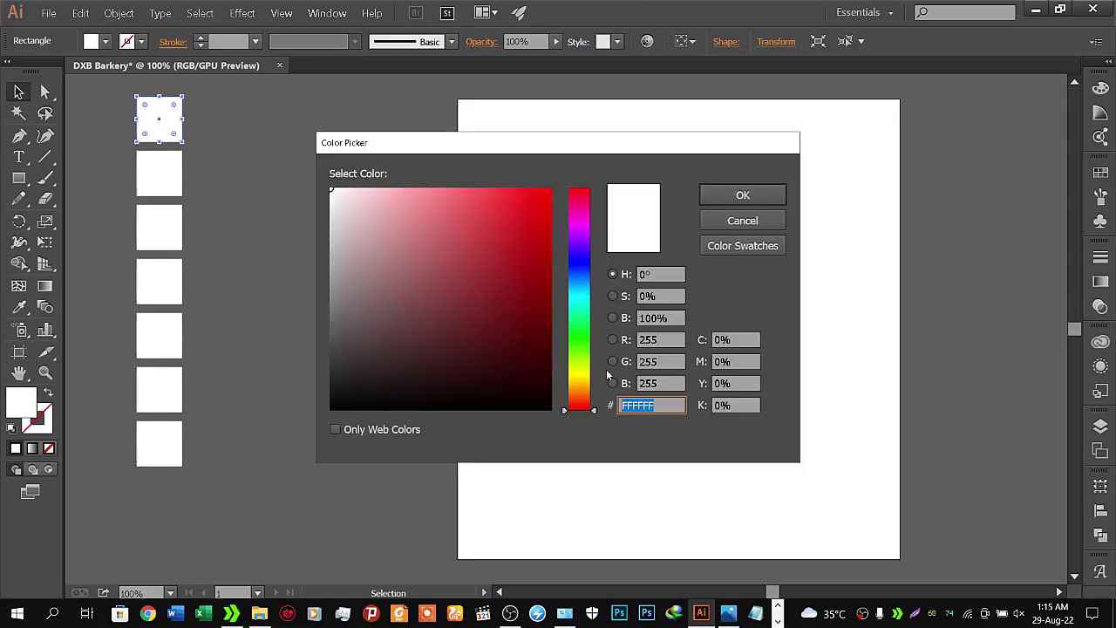
pyautogui.hotkey('ctrl', 'v')
pyautogui.click(736, 196)
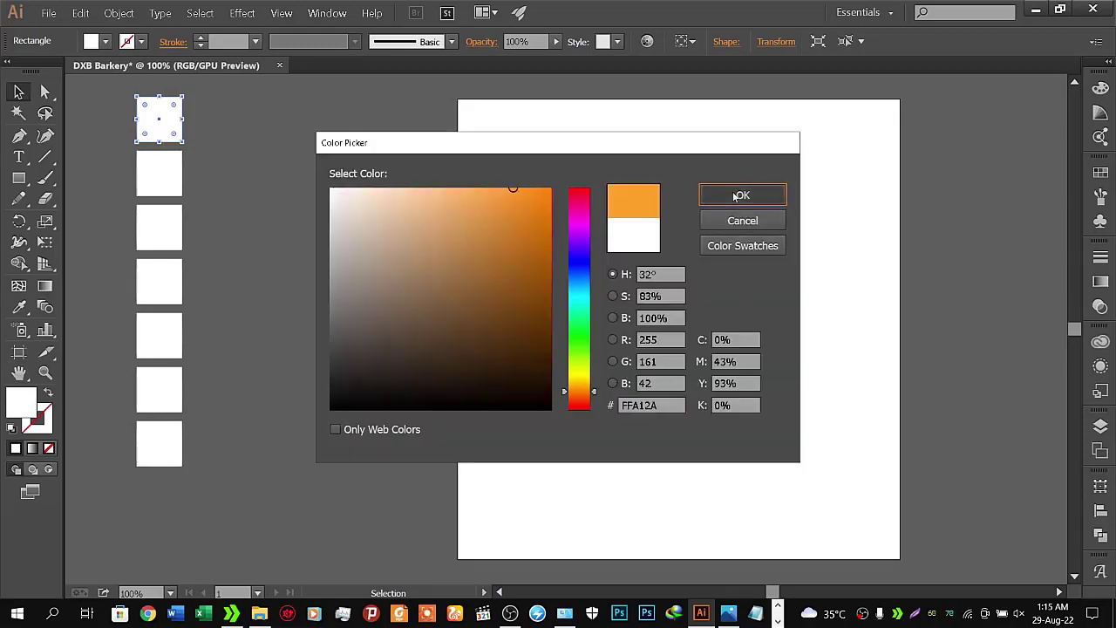
pyautogui.click(157, 174)
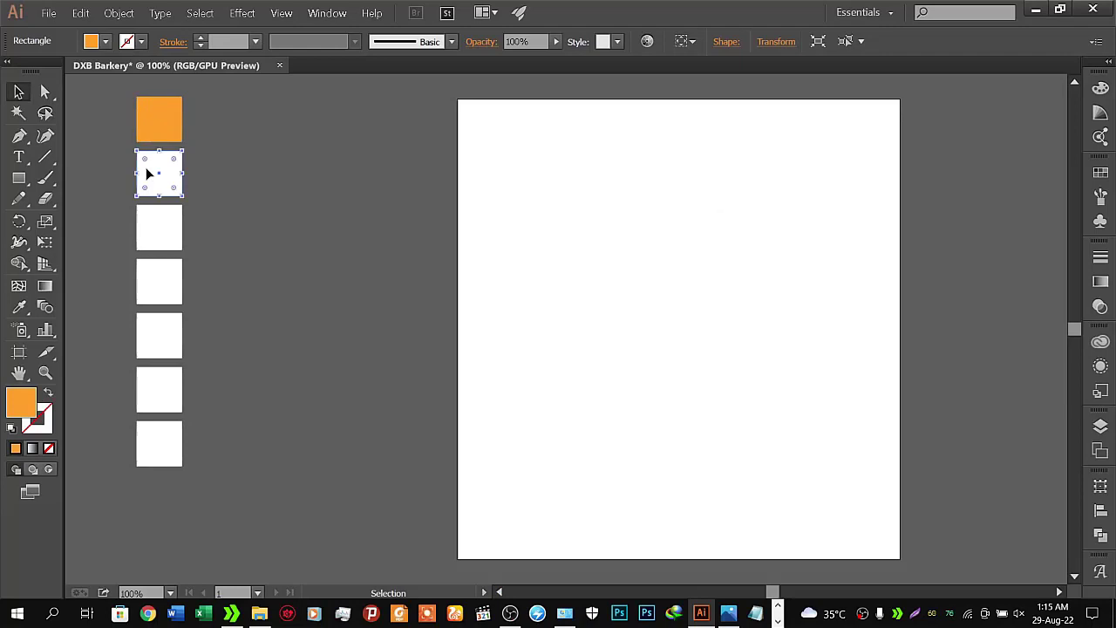
pyautogui.click(49, 16)
# - Save as DXB Barkery.ai in D: › Bakery Logo › DXB Barkery with Illustrator CC options
pyautogui.click(79, 115)
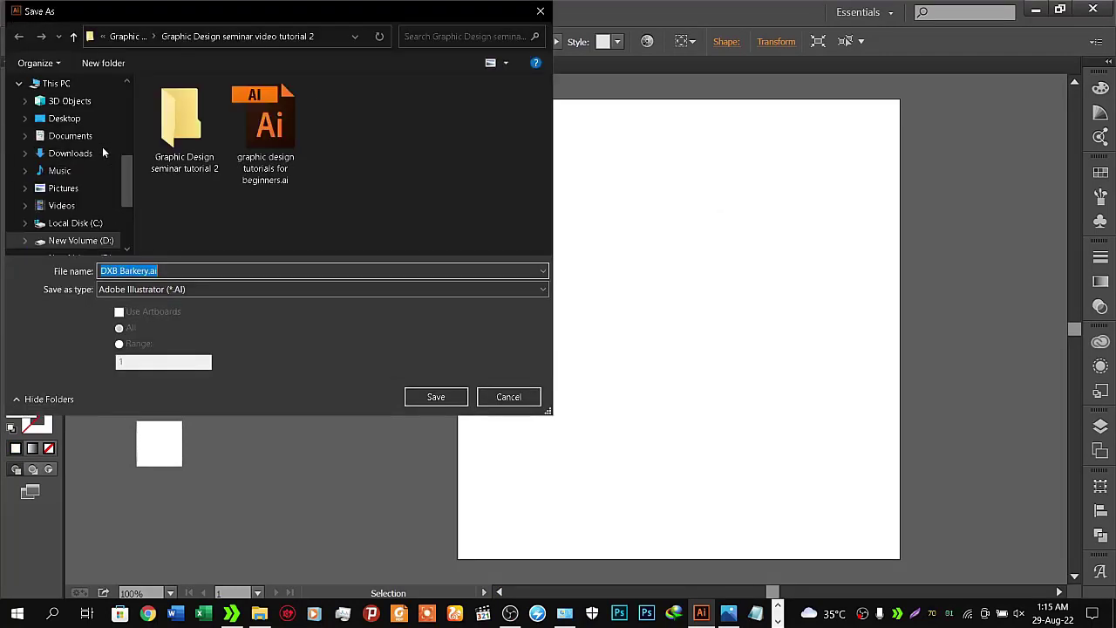
pyautogui.scroll(-1, 96, 205)
pyautogui.click(87, 224)
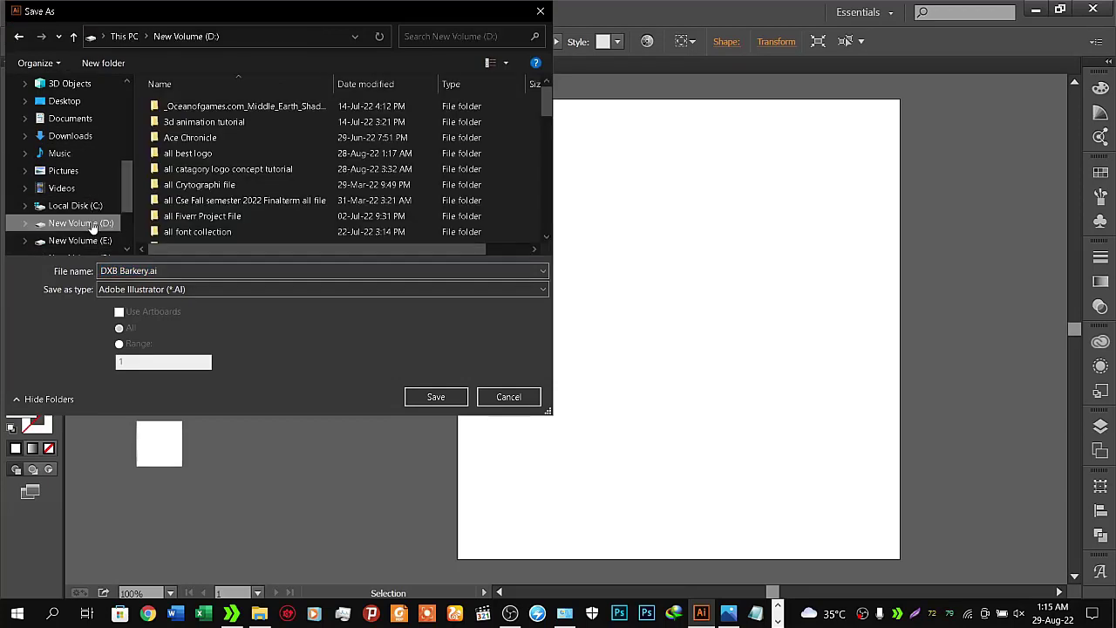
pyautogui.doubleClick(224, 169)
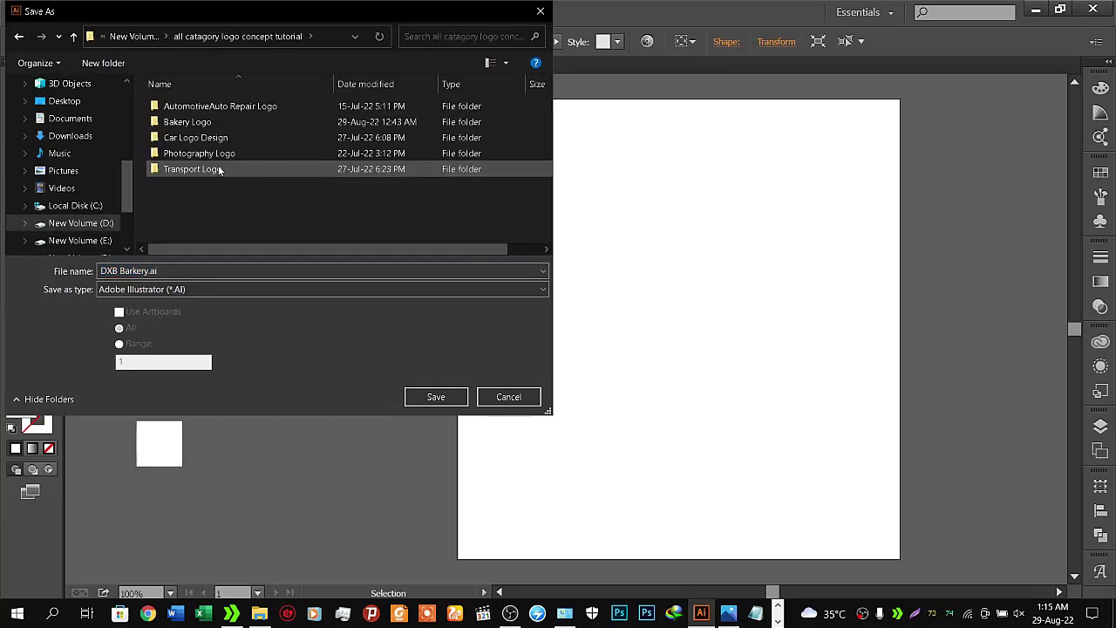
pyautogui.doubleClick(214, 122)
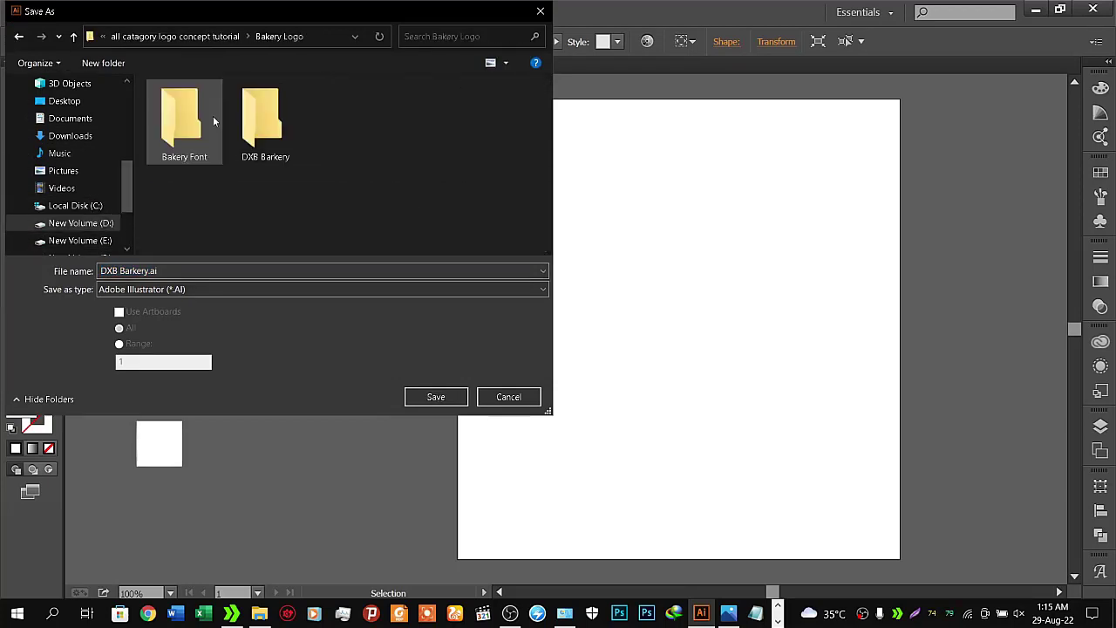
pyautogui.doubleClick(276, 133)
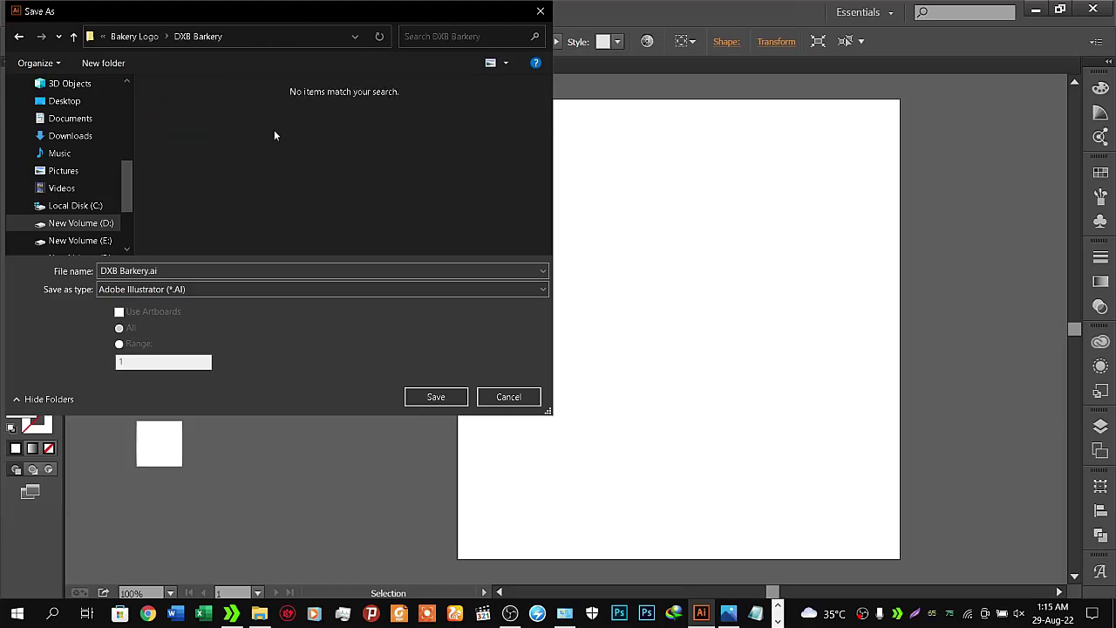
pyautogui.click(434, 397)
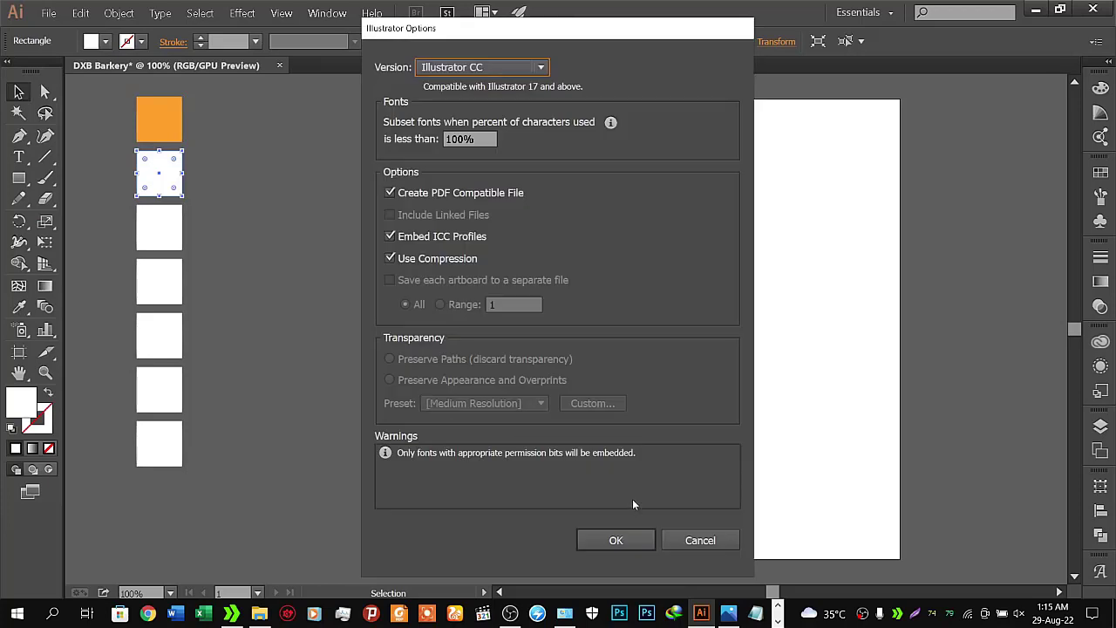
pyautogui.click(614, 539)
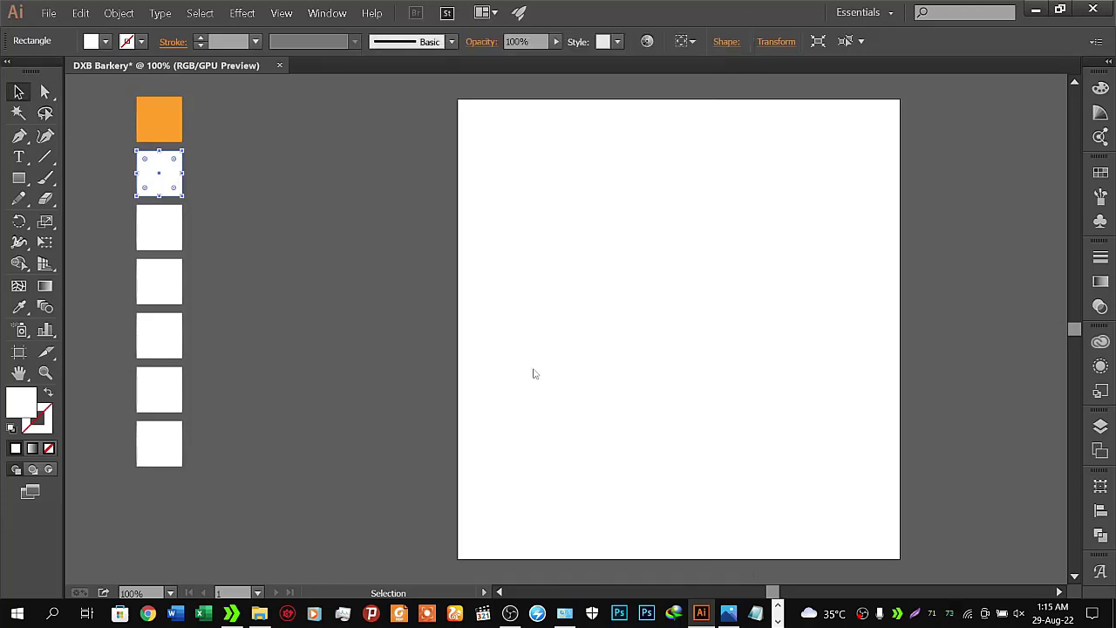
# - Fill the second square with brown #B3690C copied from Adobe Color
pyautogui.hotkey('alt', 'Tab')
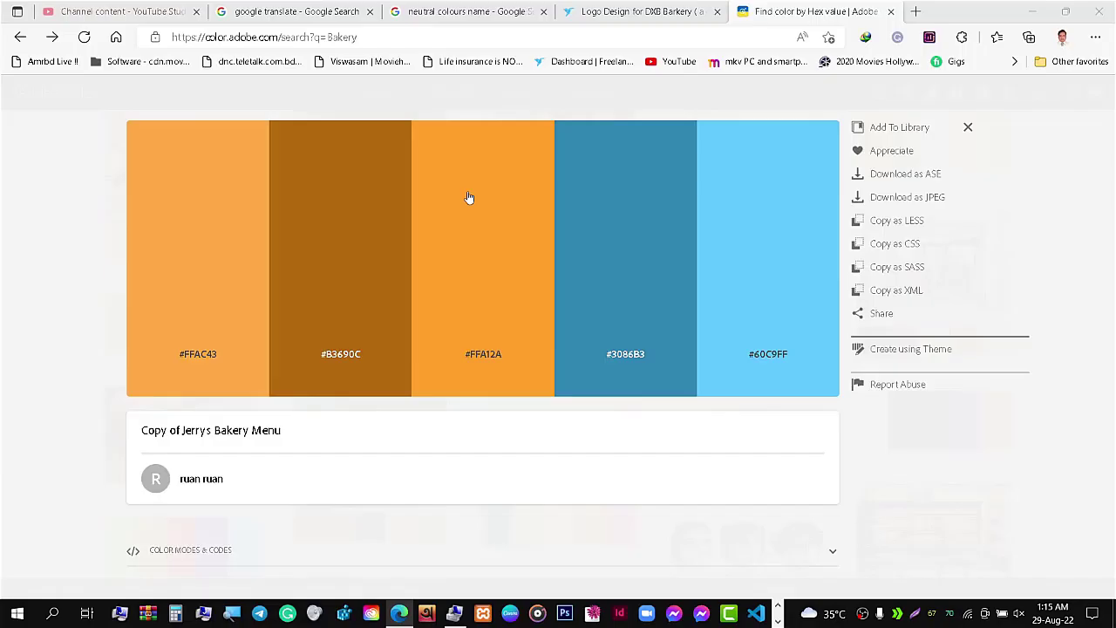
pyautogui.click(349, 355)
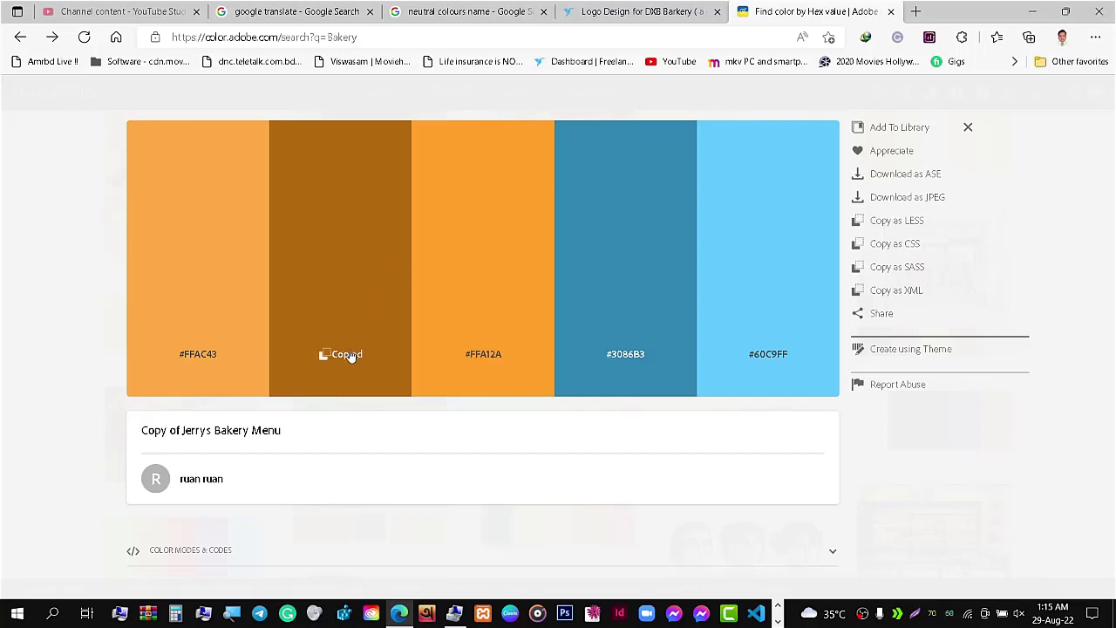
pyautogui.hotkey('alt', 'Tab')
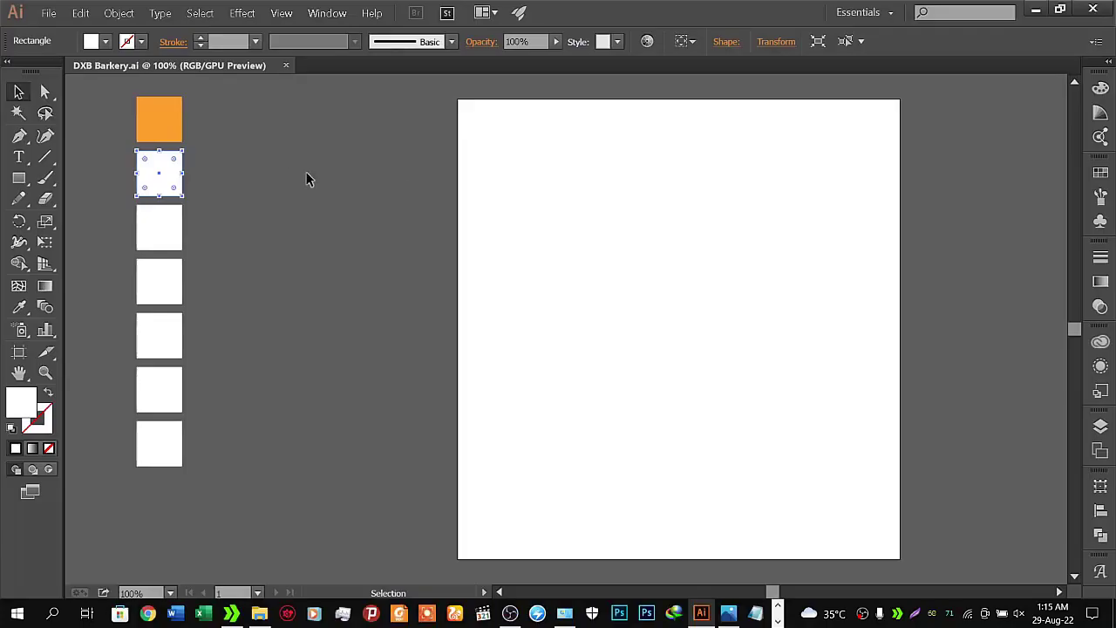
pyautogui.doubleClick(19, 403)
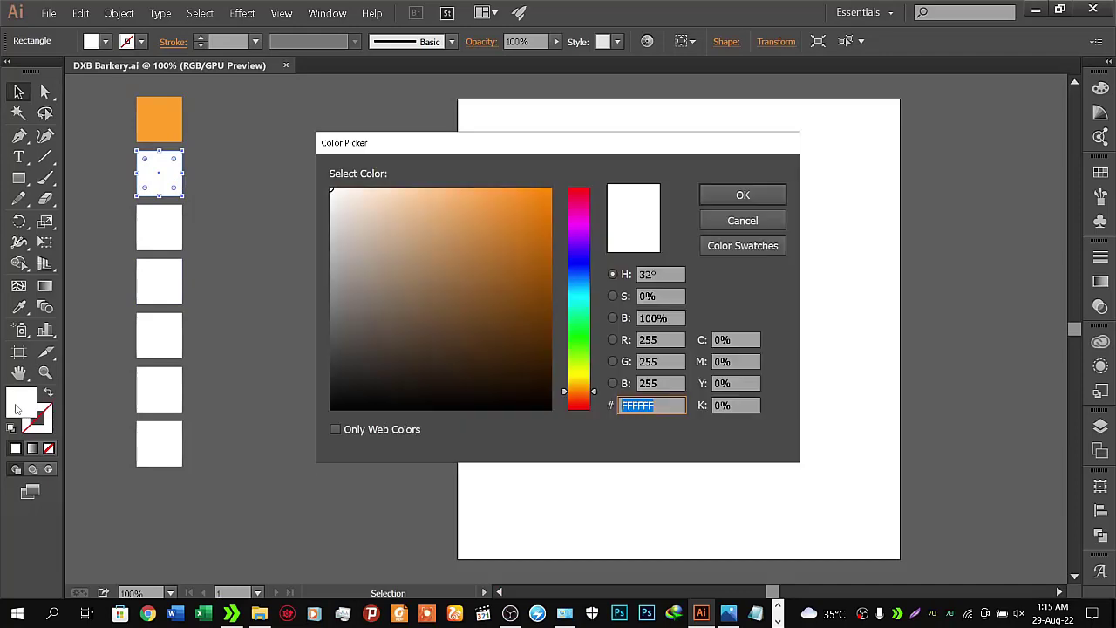
pyautogui.hotkey('ctrl', 'v')
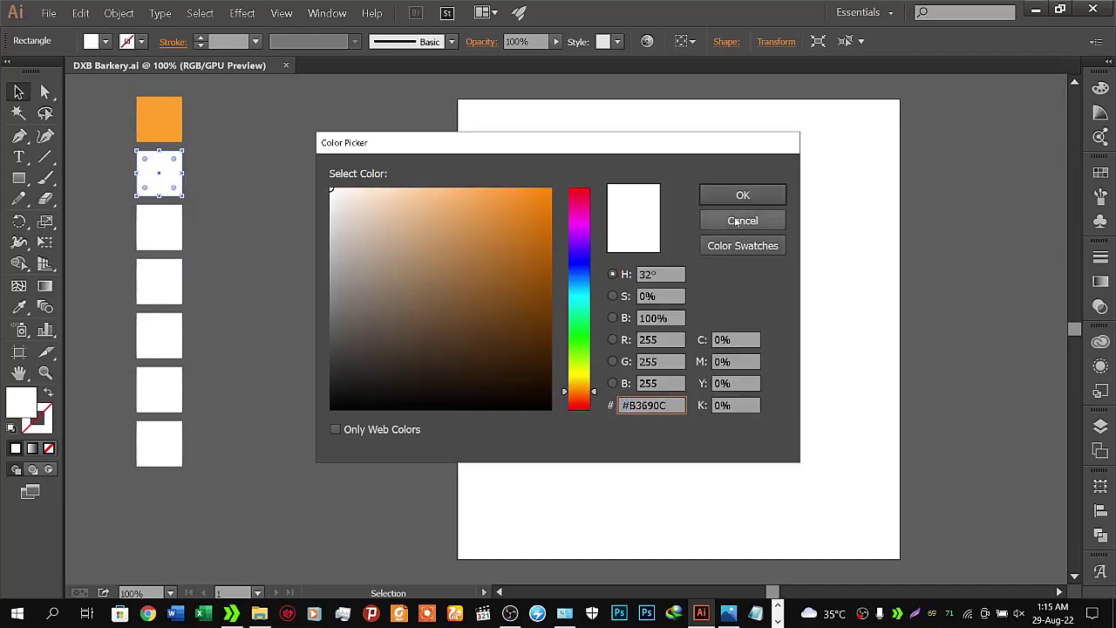
pyautogui.click(742, 195)
# - Fill the third square with light orange #FFAC43
pyautogui.click(167, 242)
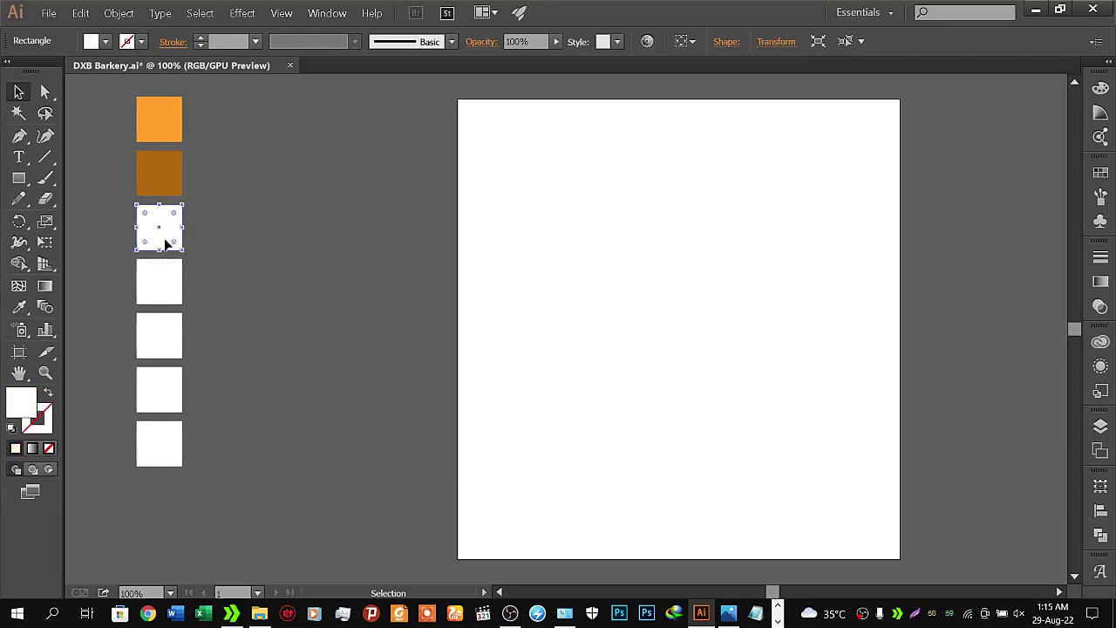
pyautogui.hotkey('alt', 'Tab')
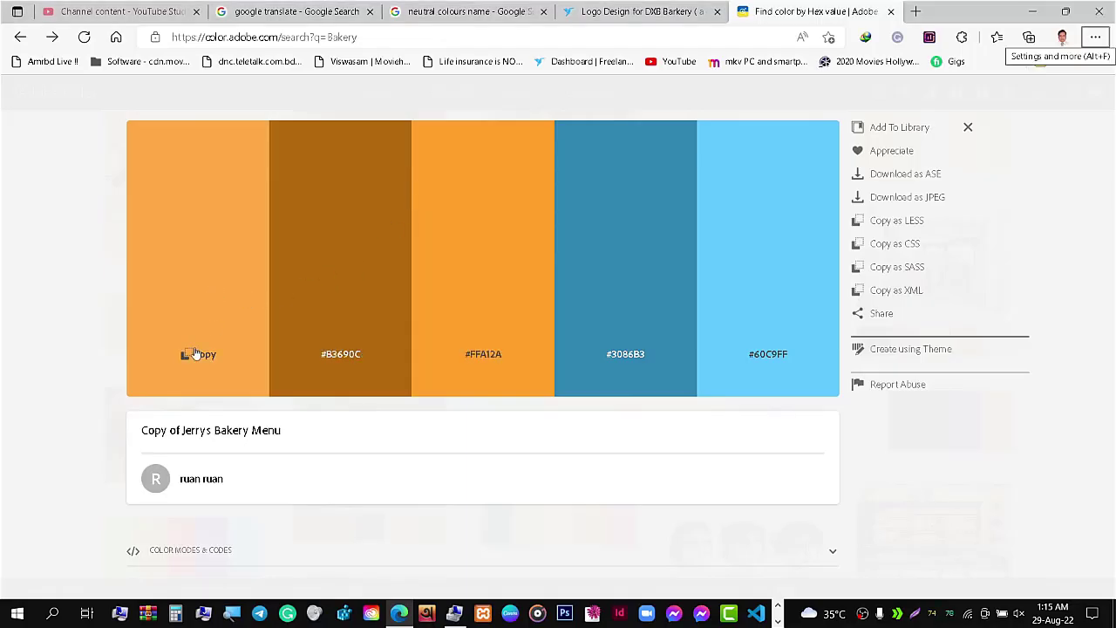
pyautogui.click(195, 354)
pyautogui.hotkey('alt', 'Tab')
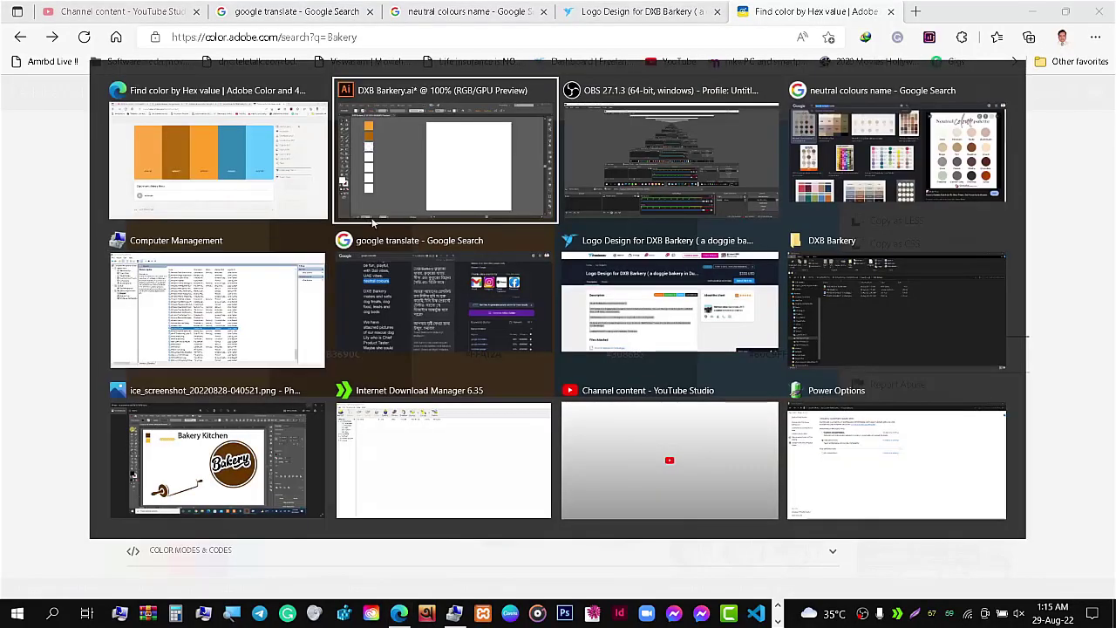
pyautogui.click(392, 193)
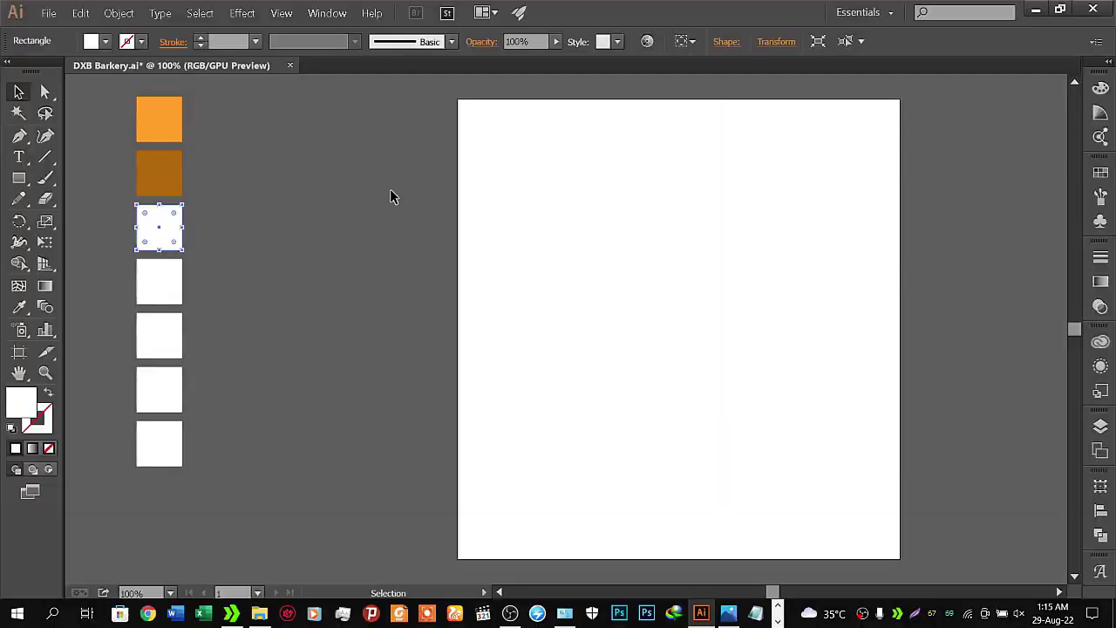
pyautogui.doubleClick(22, 403)
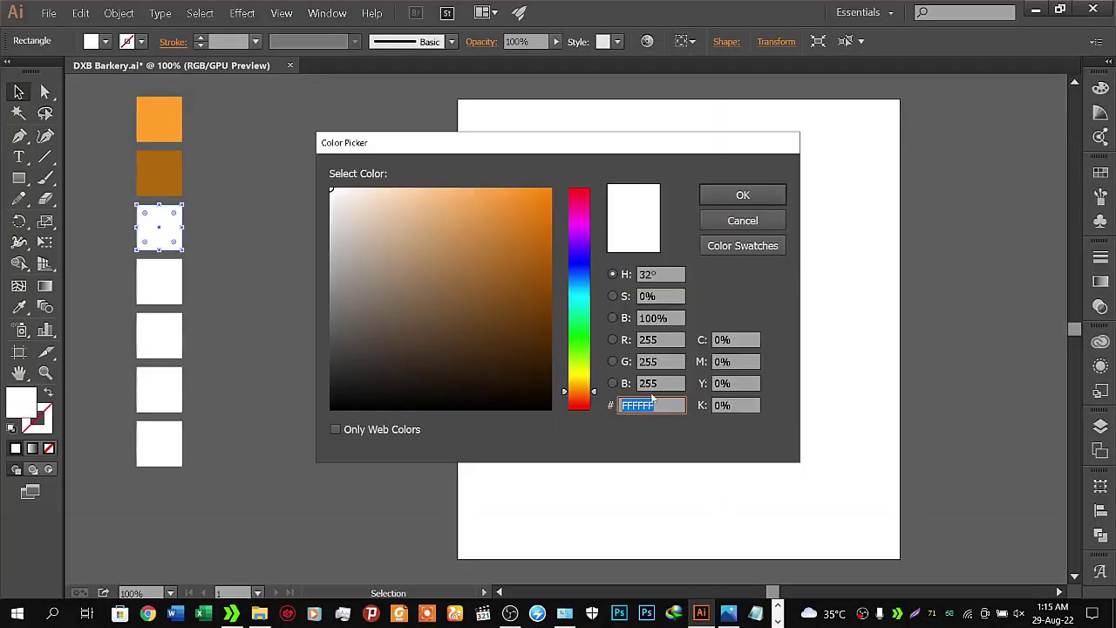
pyautogui.hotkey('ctrl', 'v')
pyautogui.click(764, 197)
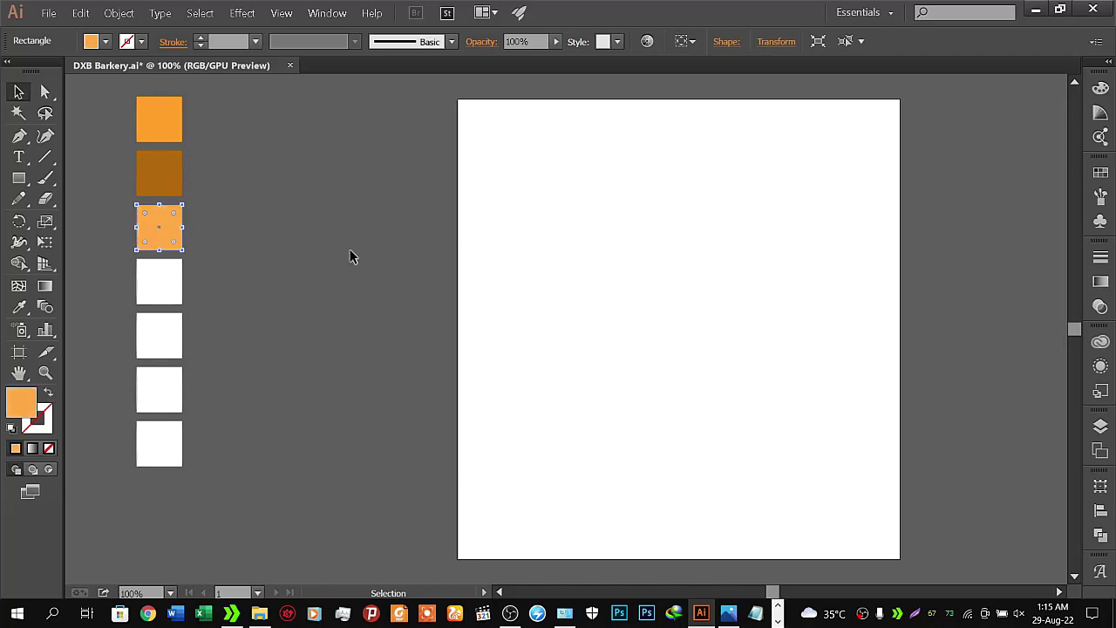
# - Fill the fourth square with brown #A65D03 from a darker-browns palette
pyautogui.hotkey('alt', 'Tab')
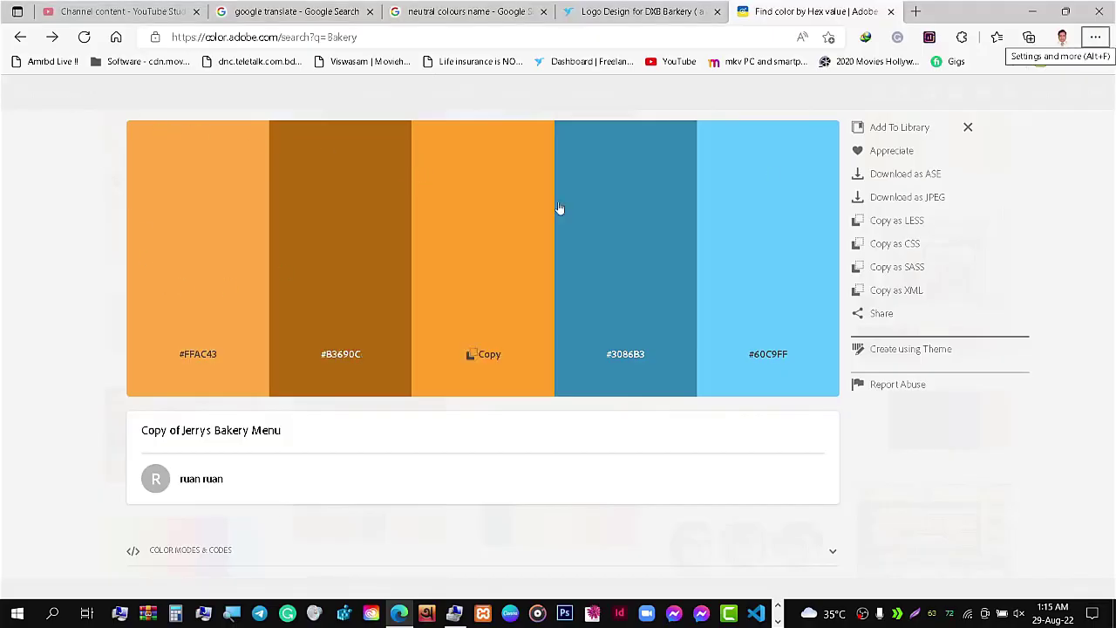
pyautogui.click(967, 127)
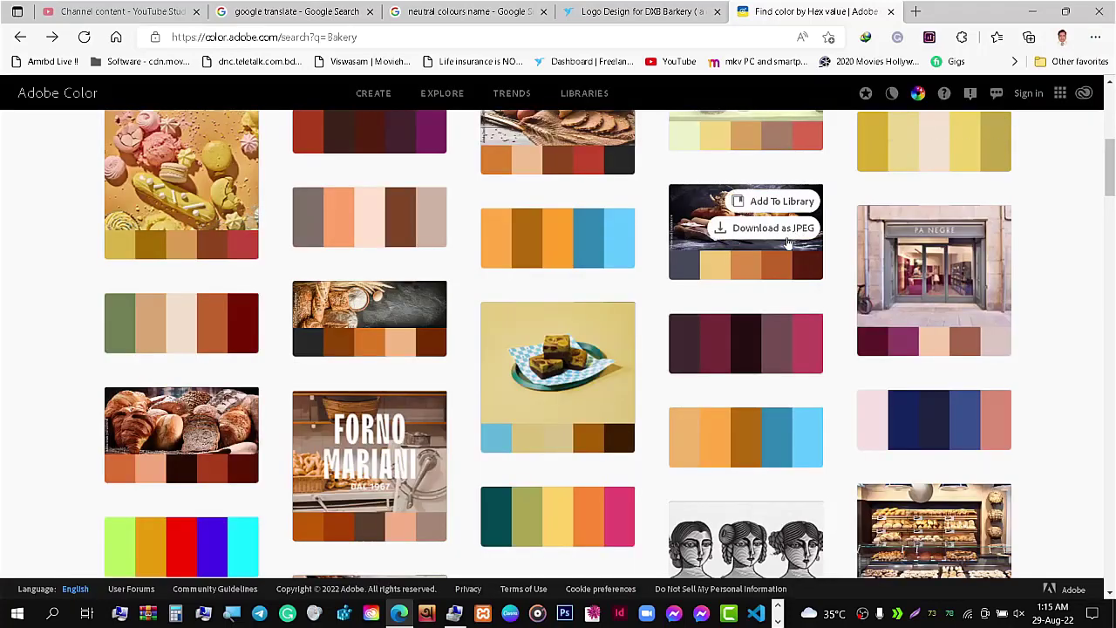
pyautogui.moveTo(746, 232)
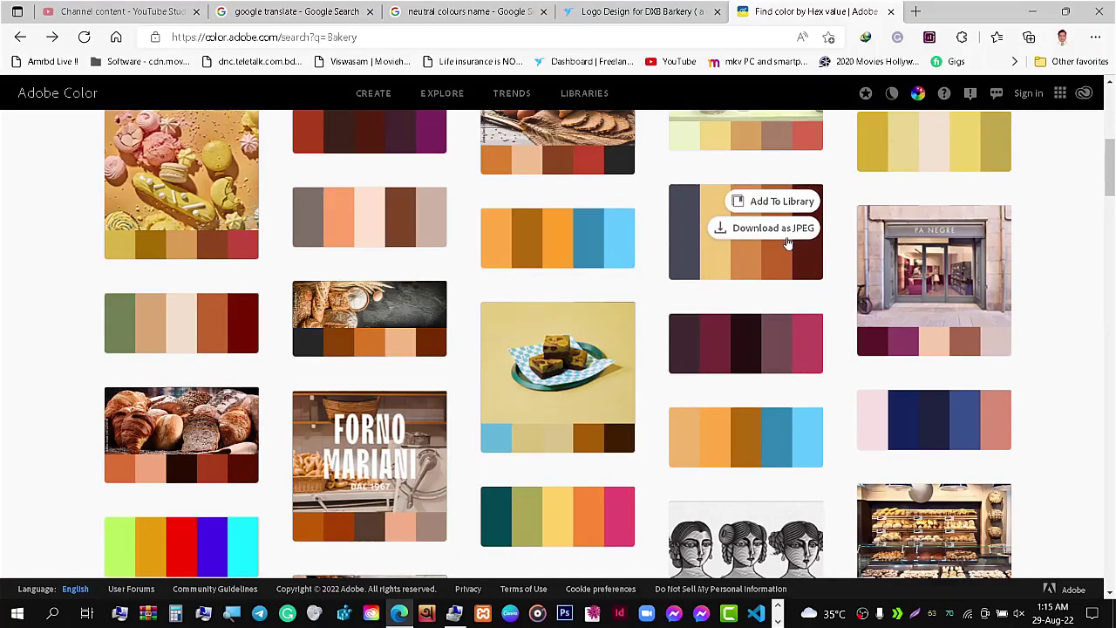
pyautogui.moveTo(558, 377)
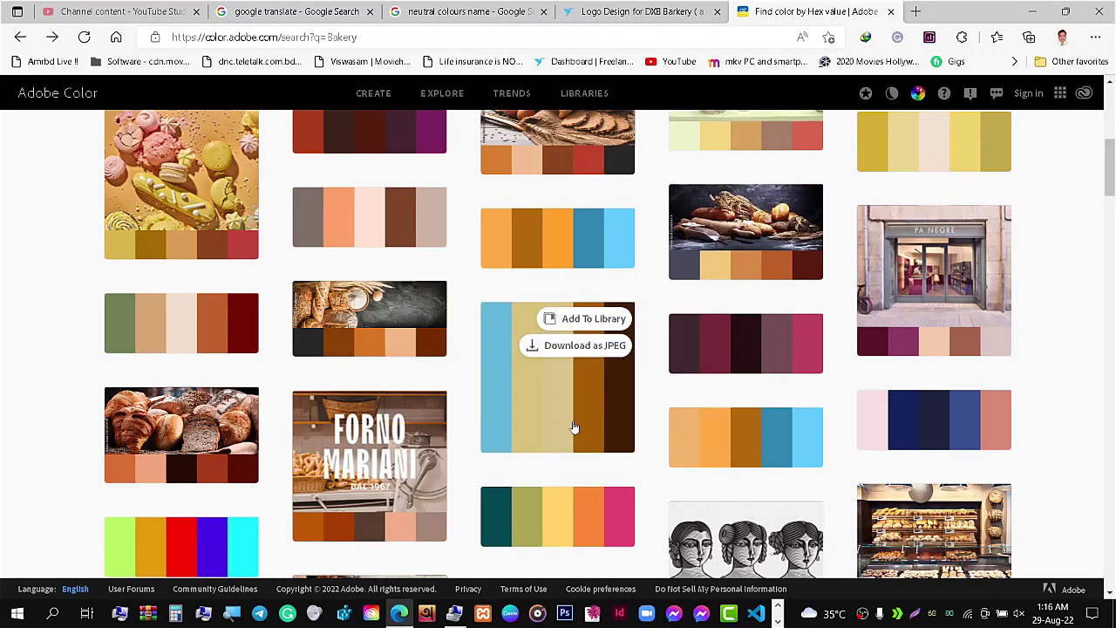
pyautogui.click(574, 425)
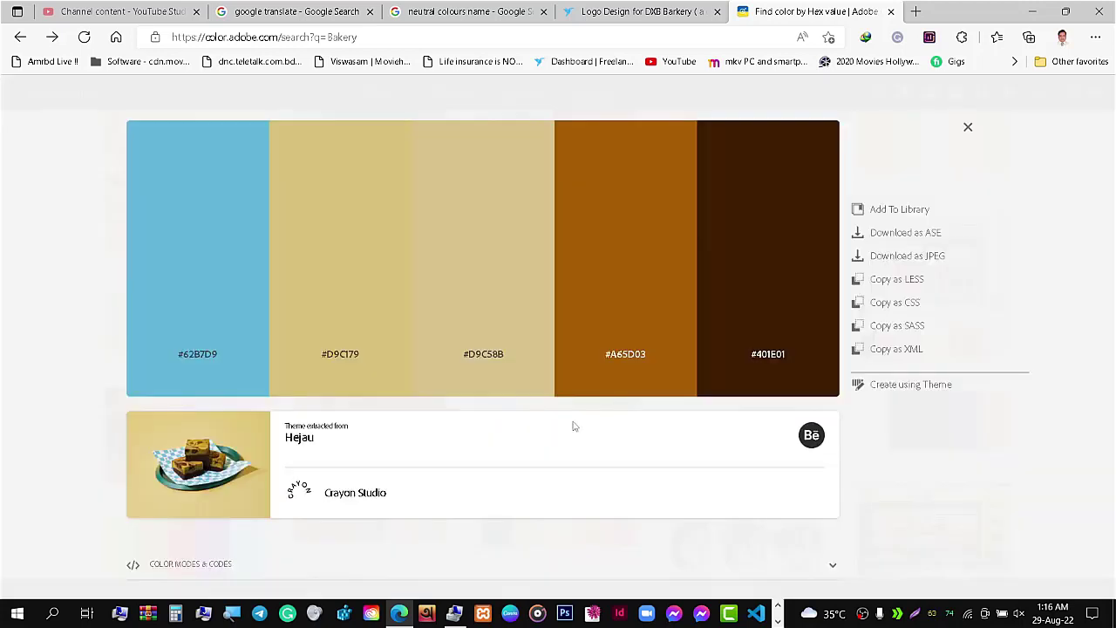
pyautogui.click(632, 355)
pyautogui.hotkey('alt', 'Tab')
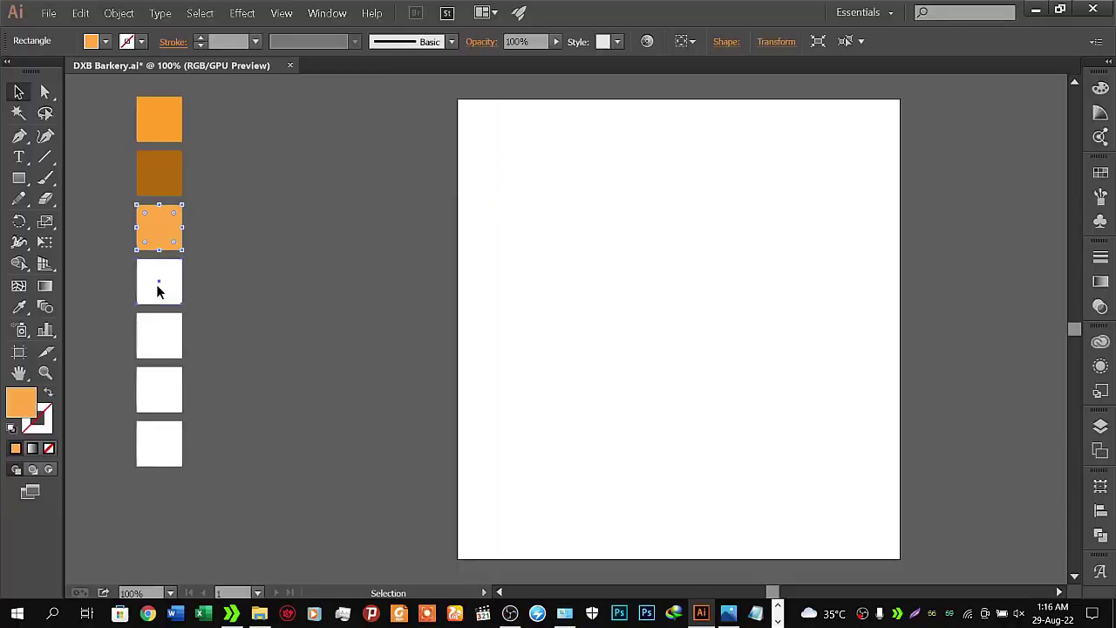
pyautogui.click(158, 291)
pyautogui.doubleClick(21, 405)
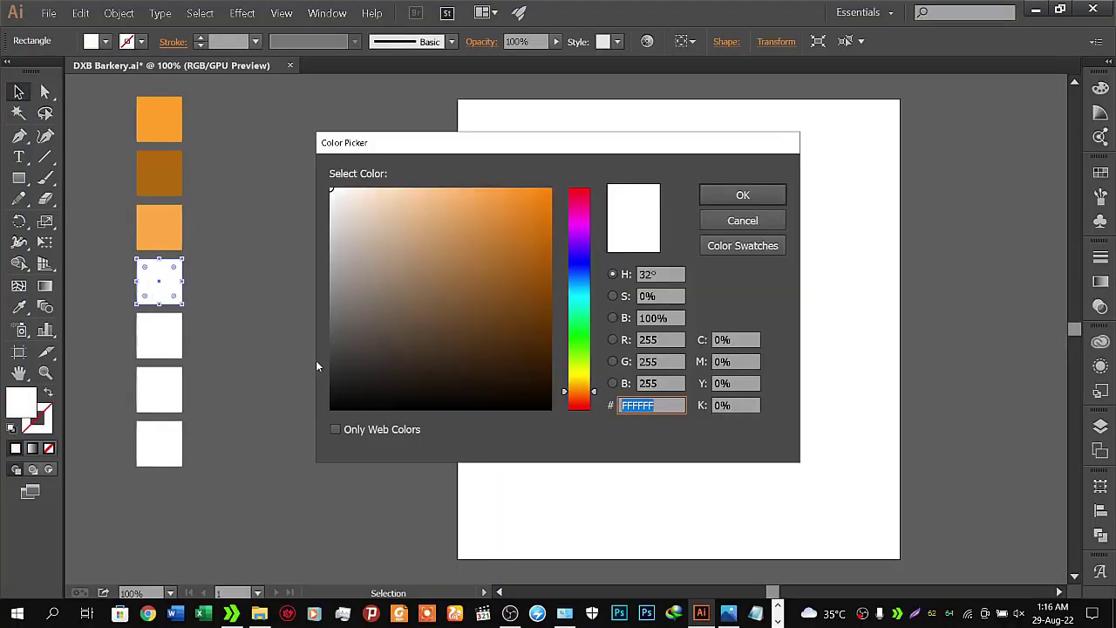
pyautogui.hotkey('ctrl', 'v')
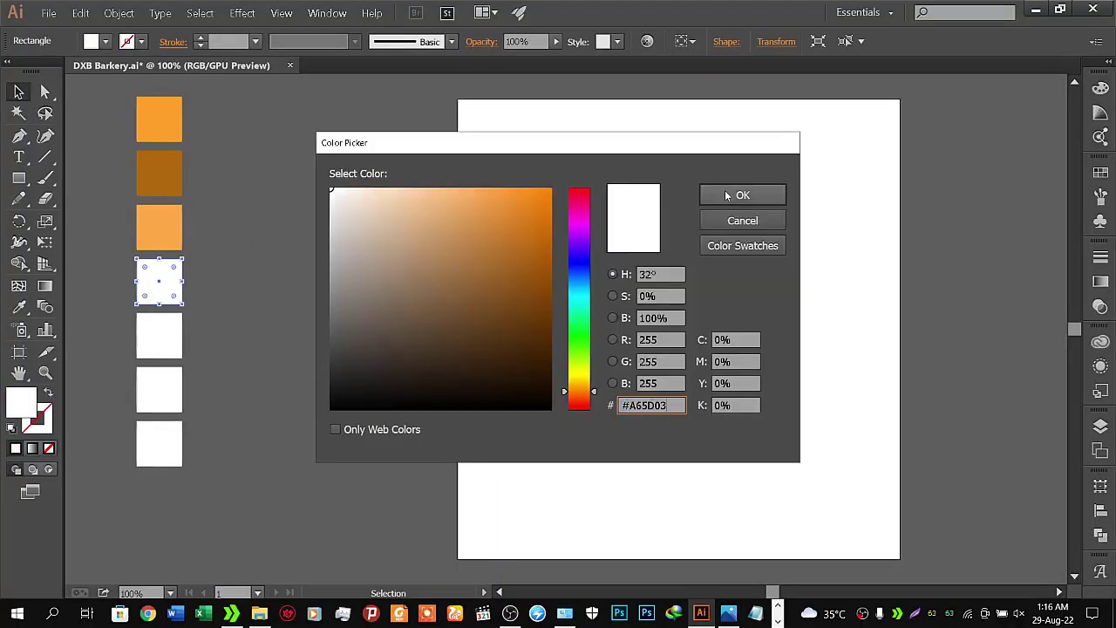
pyautogui.click(728, 194)
# - Fill the fifth square with dark brown #401E01 and select the sixth square
pyautogui.click(155, 346)
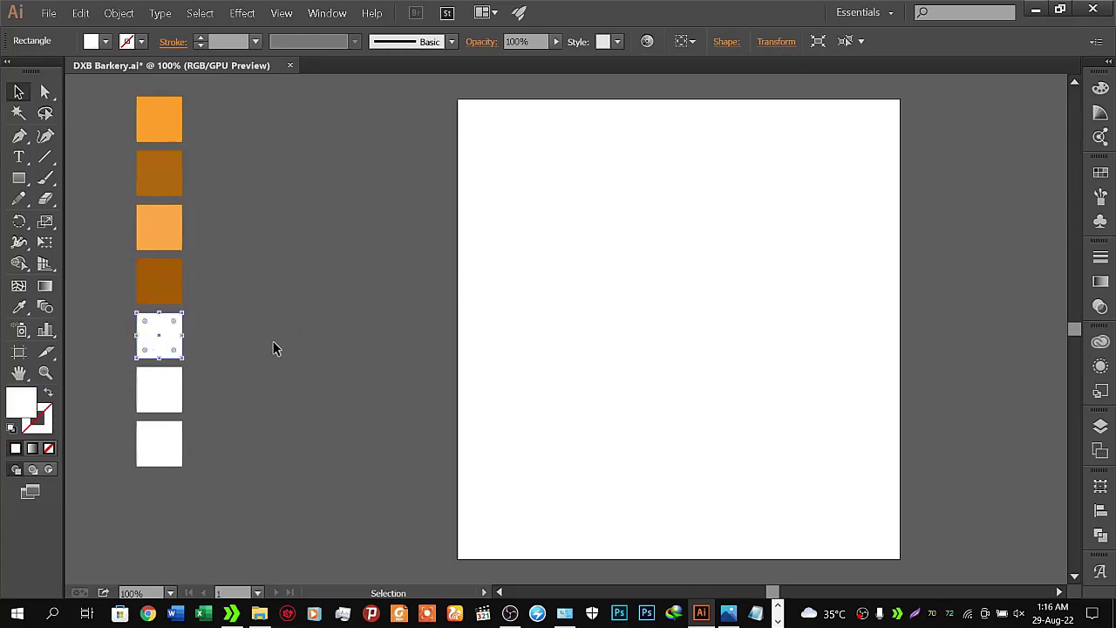
pyautogui.hotkey('alt', 'Tab')
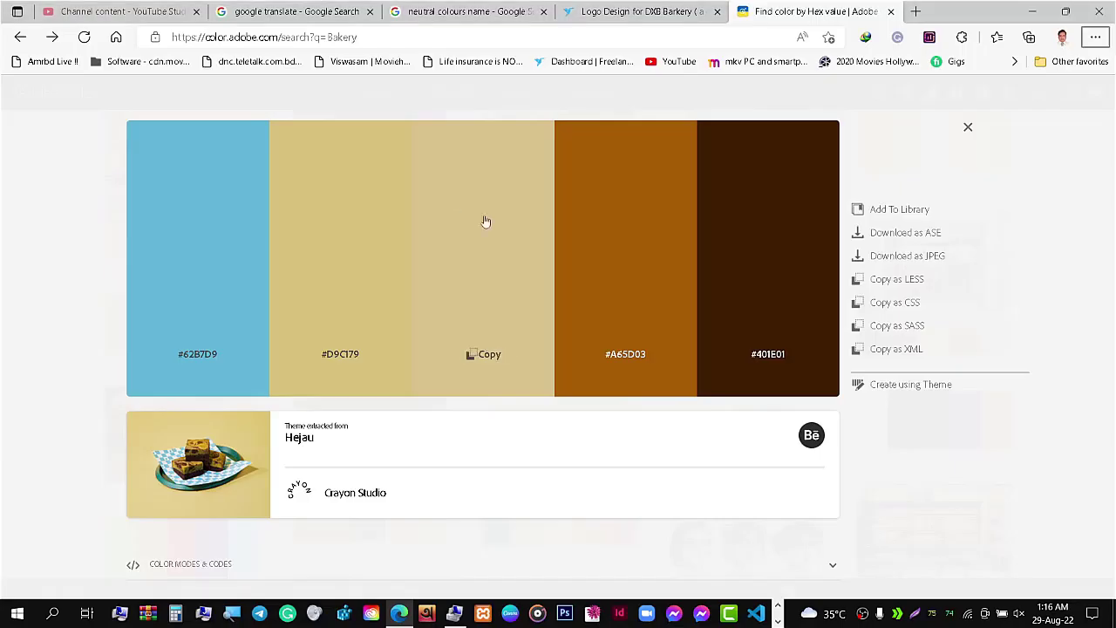
pyautogui.click(771, 354)
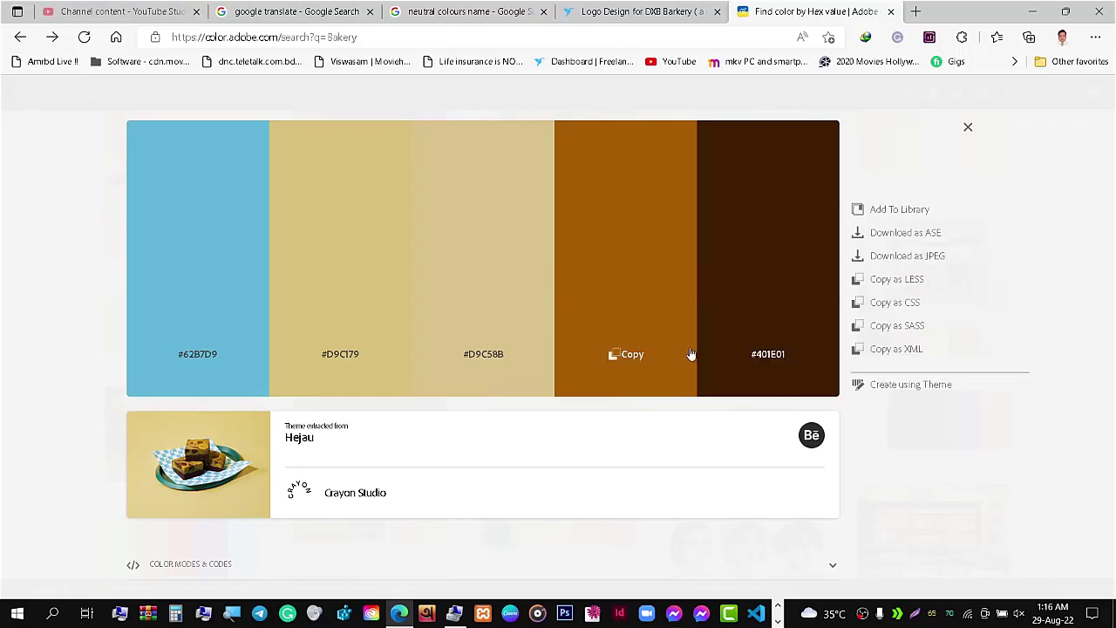
pyautogui.hotkey('alt', 'Tab')
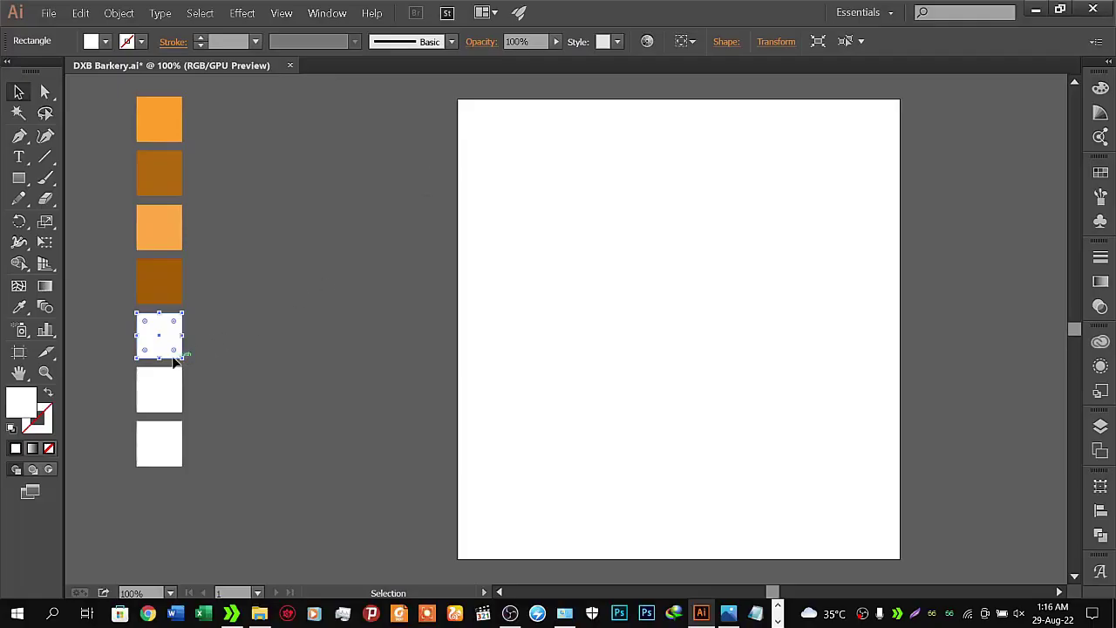
pyautogui.doubleClick(27, 398)
pyautogui.hotkey('ctrl', 'v')
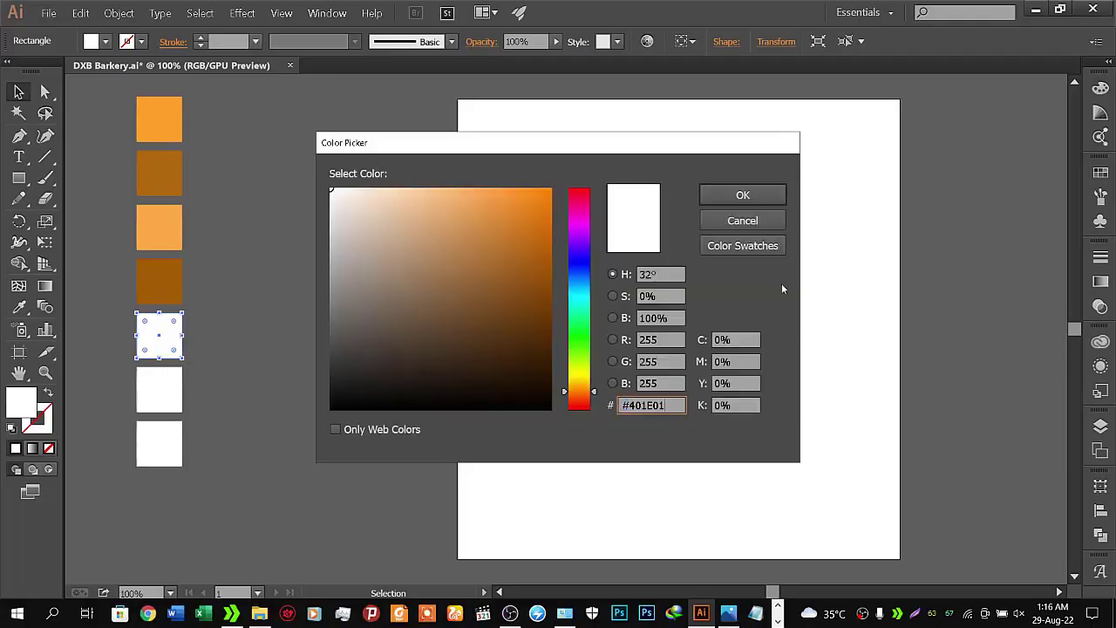
pyautogui.click(759, 199)
pyautogui.click(251, 403)
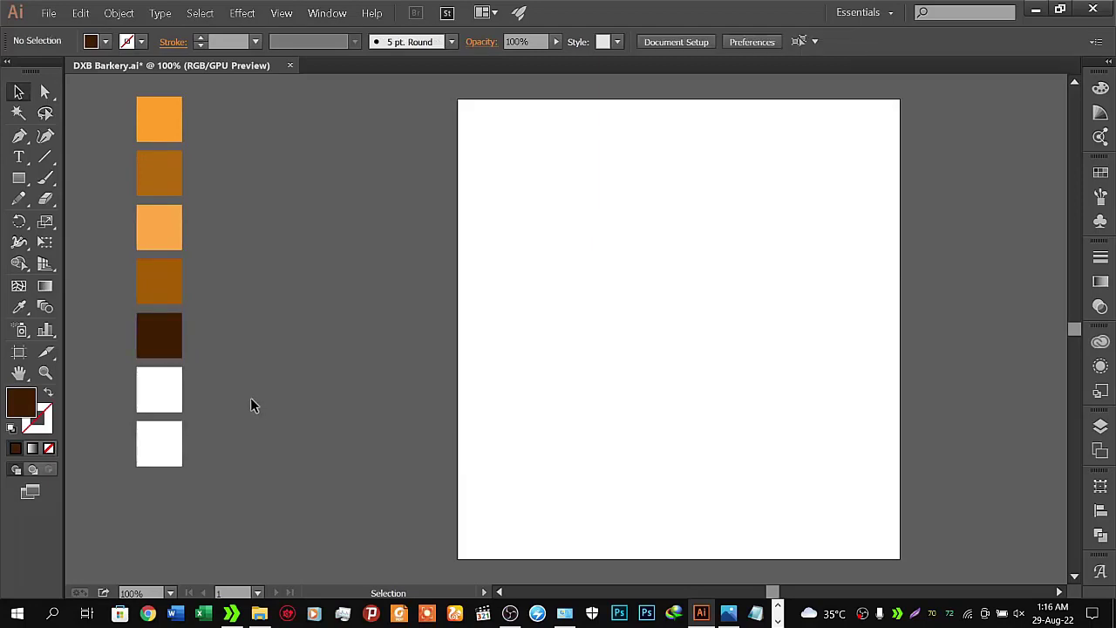
pyautogui.click(157, 394)
pyautogui.hotkey('alt', 'Tab')
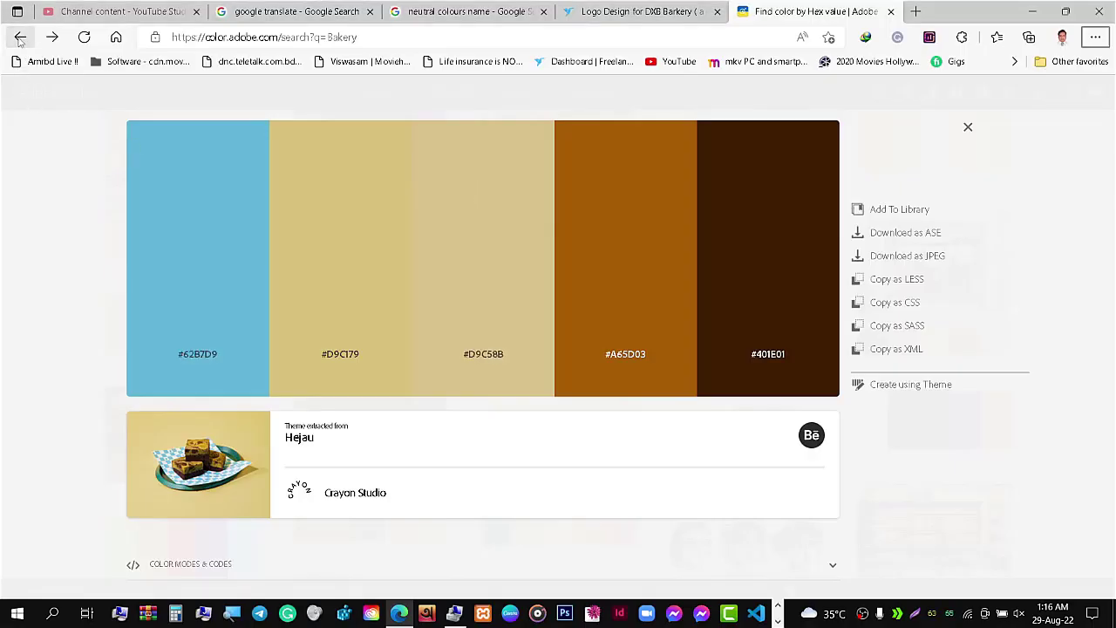
pyautogui.click(20, 40)
# - Search neutral colours and copy the Neutral colour palette image from Google Images
pyautogui.click(52, 39)
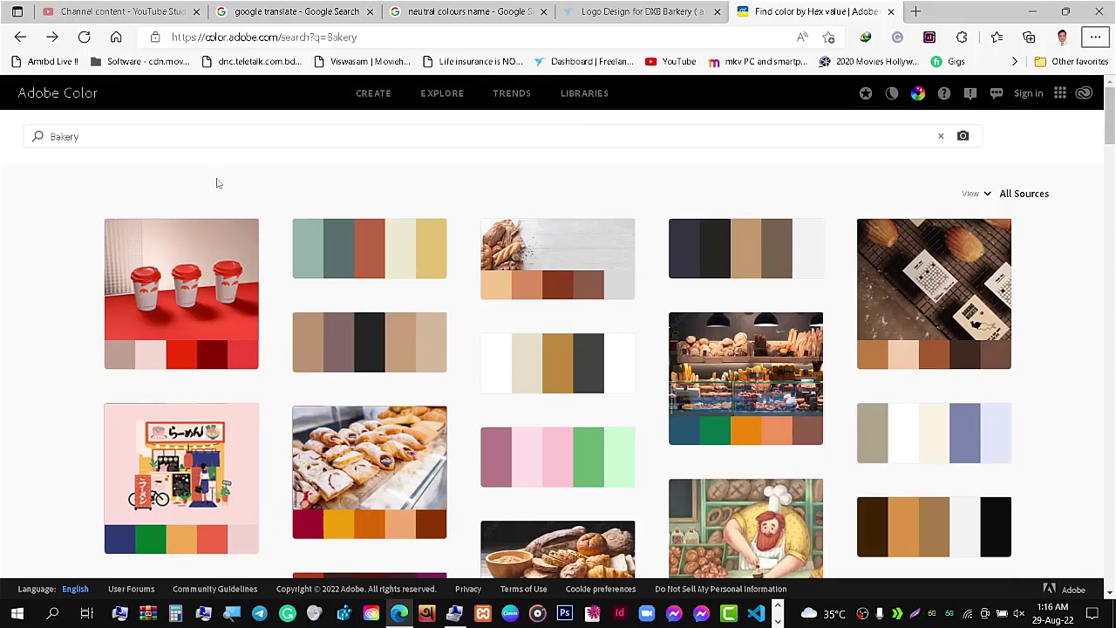
pyautogui.click(52, 37)
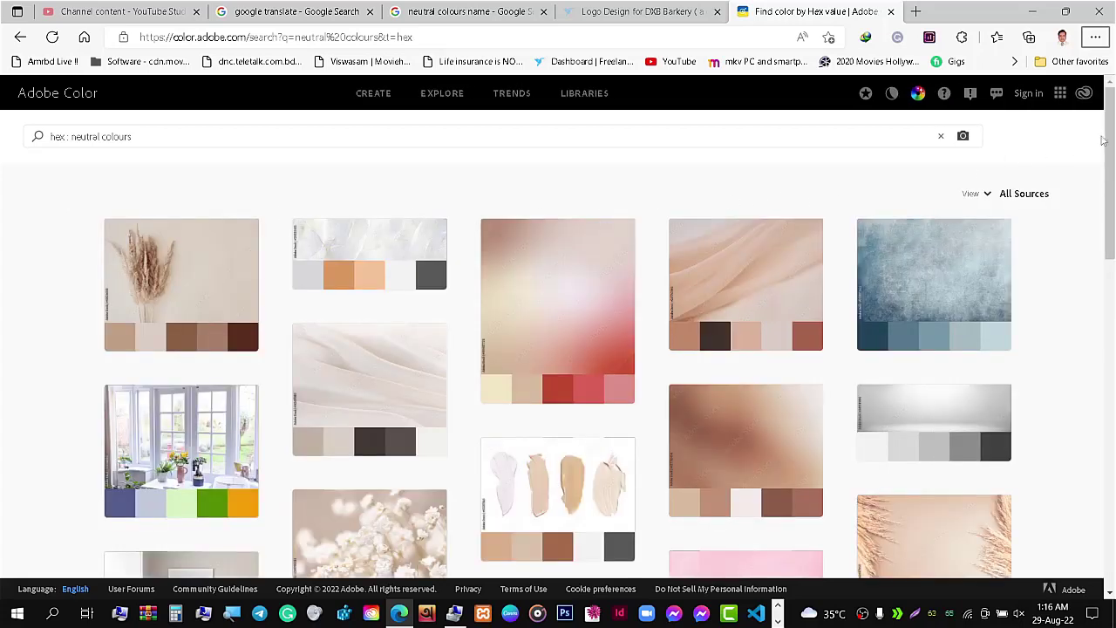
pyautogui.moveTo(1107, 139)
pyautogui.mouseDown()
pyautogui.moveTo(1104, 232)
pyautogui.moveTo(1096, 189)
pyautogui.mouseUp()
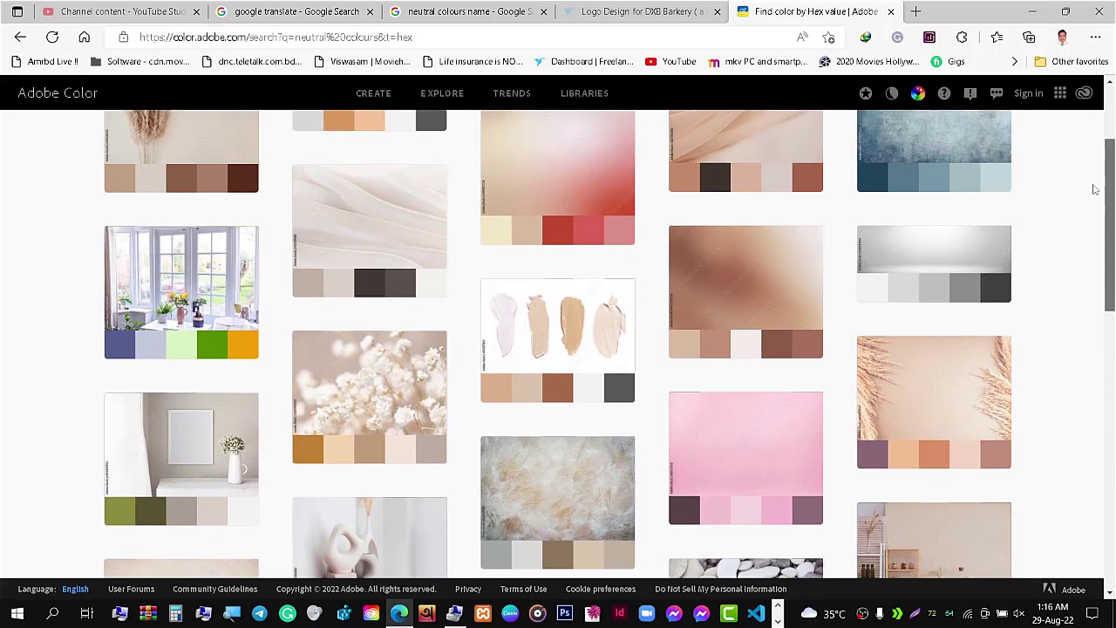
pyautogui.click(466, 11)
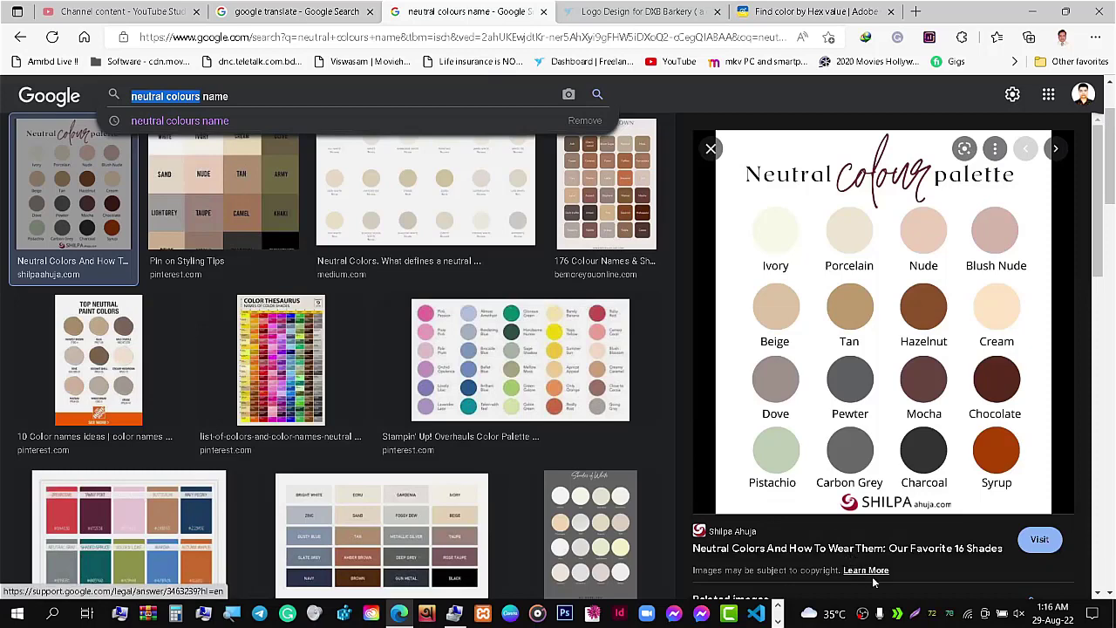
pyautogui.rightClick(851, 304)
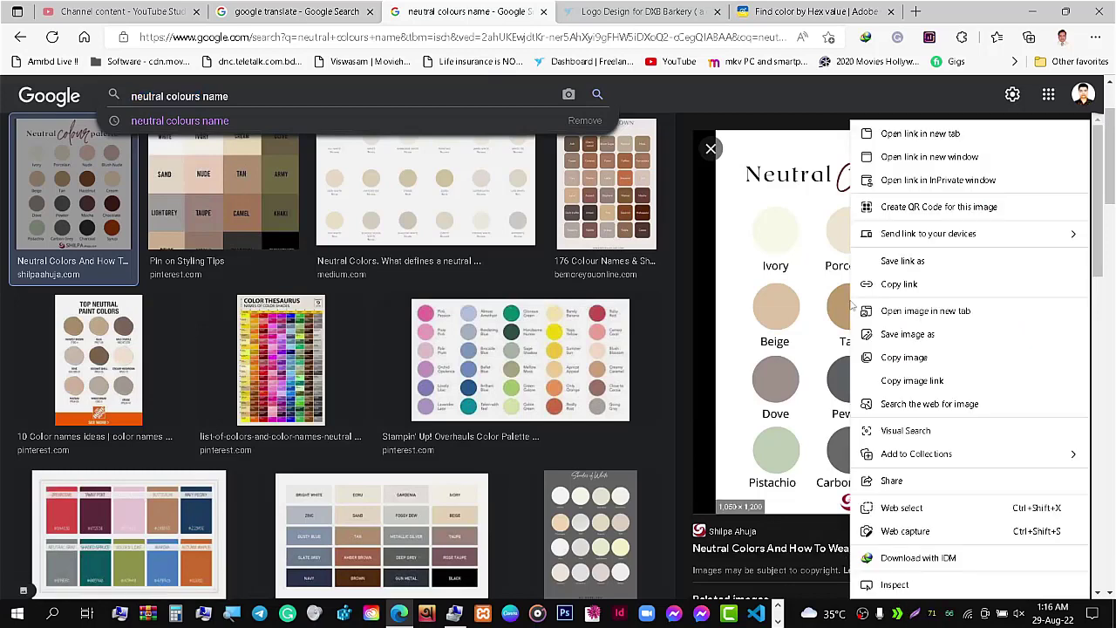
pyautogui.click(909, 360)
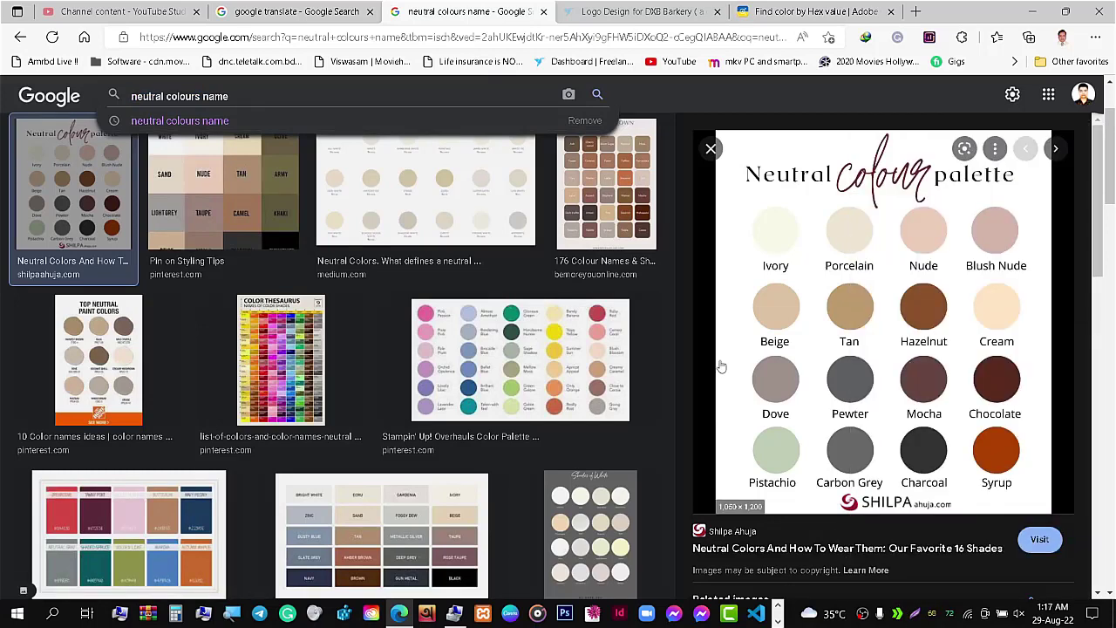
pyautogui.hotkey('alt', 'Tab')
# - Paste the Neutral palette image, shrink it beside the swatches, and save the file
pyautogui.click(624, 216)
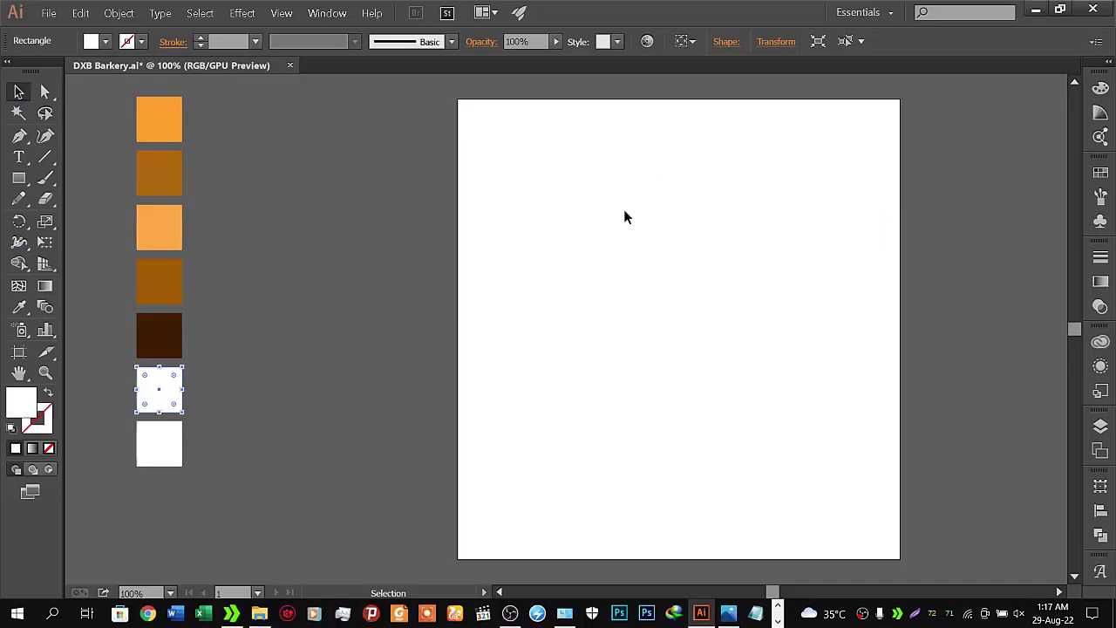
pyautogui.click(489, 388)
pyautogui.hotkey('ctrl', 'v')
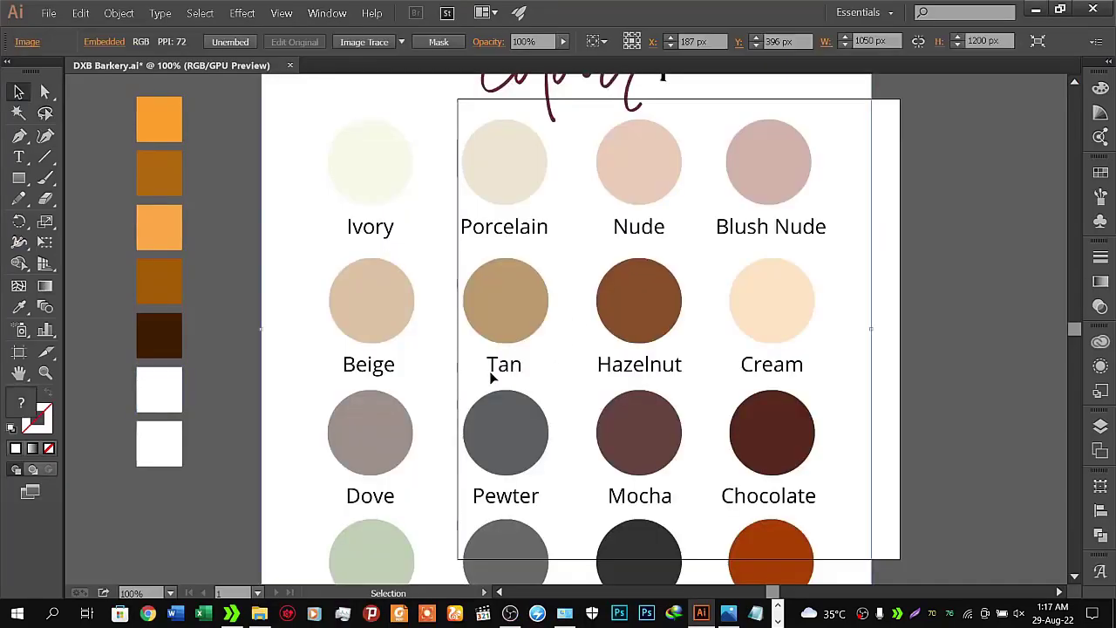
pyautogui.moveTo(260, 340)
pyautogui.mouseDown()
pyautogui.moveTo(494, 331)
pyautogui.moveTo(287, 177)
pyautogui.mouseUp()
pyautogui.click(348, 373)
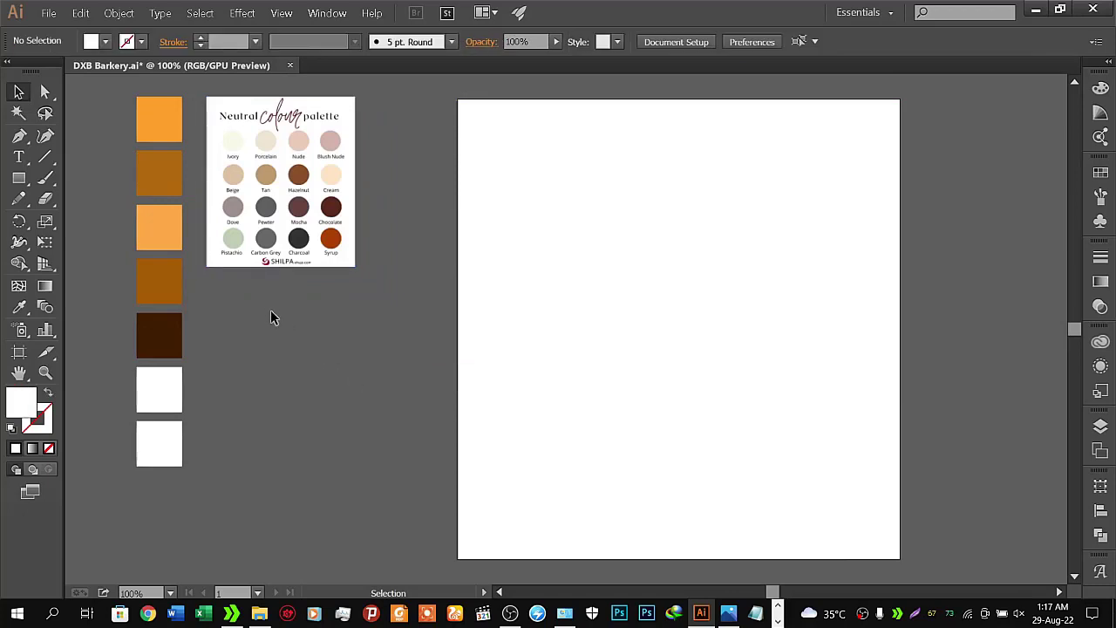
pyautogui.press('a')
pyautogui.hotkey('ctrl', 's')
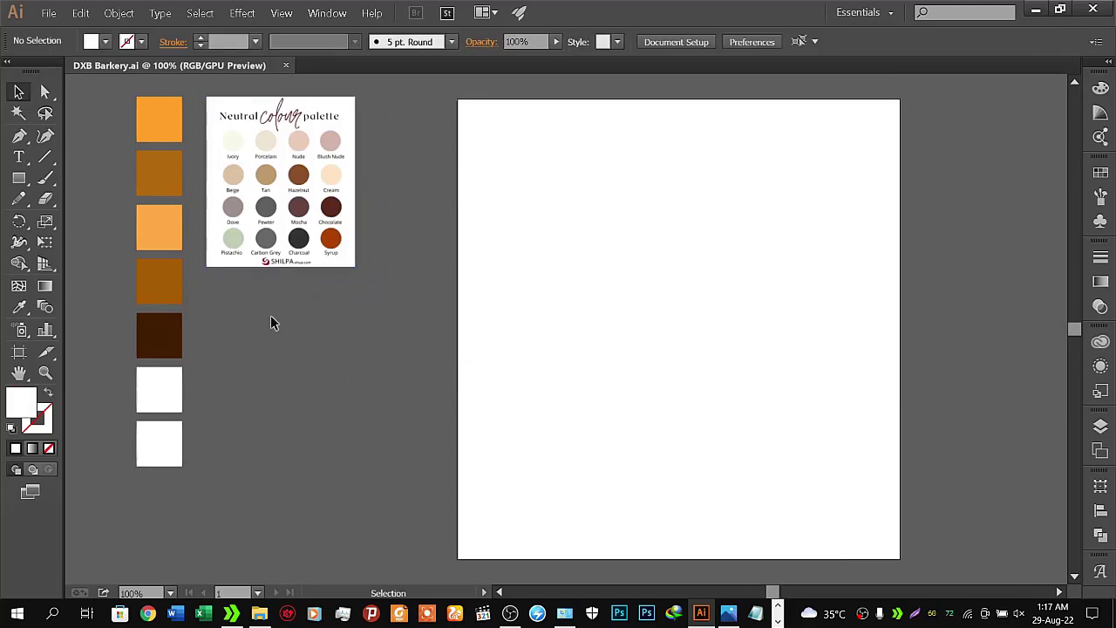
pyautogui.hotkey('alt', 'Tab')
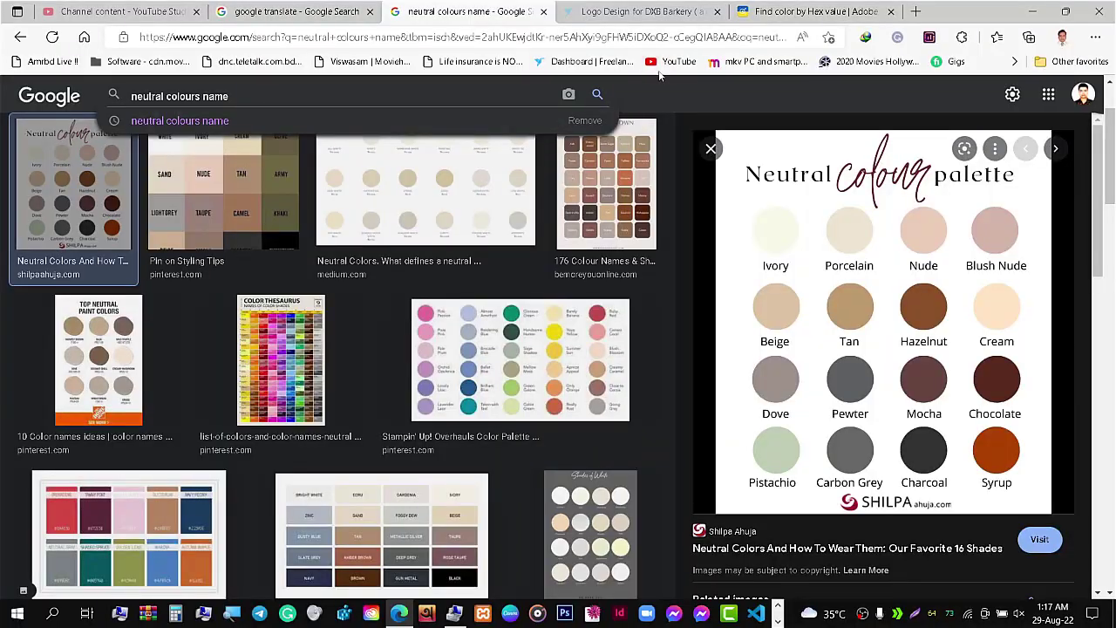
pyautogui.moveTo(819, 11); pyautogui.dragTo(645, 24)
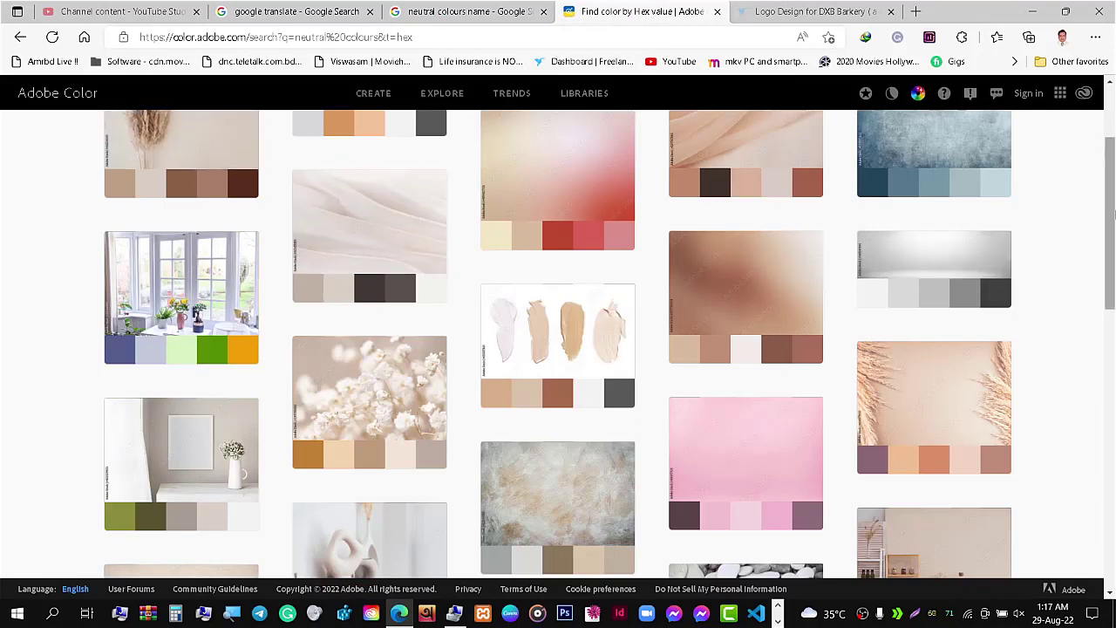
# - Fill the first white swatch rectangle with tan #BF8034 from the gypsophila palette
pyautogui.moveTo(1114, 214); pyautogui.dragTo(1113, 221)
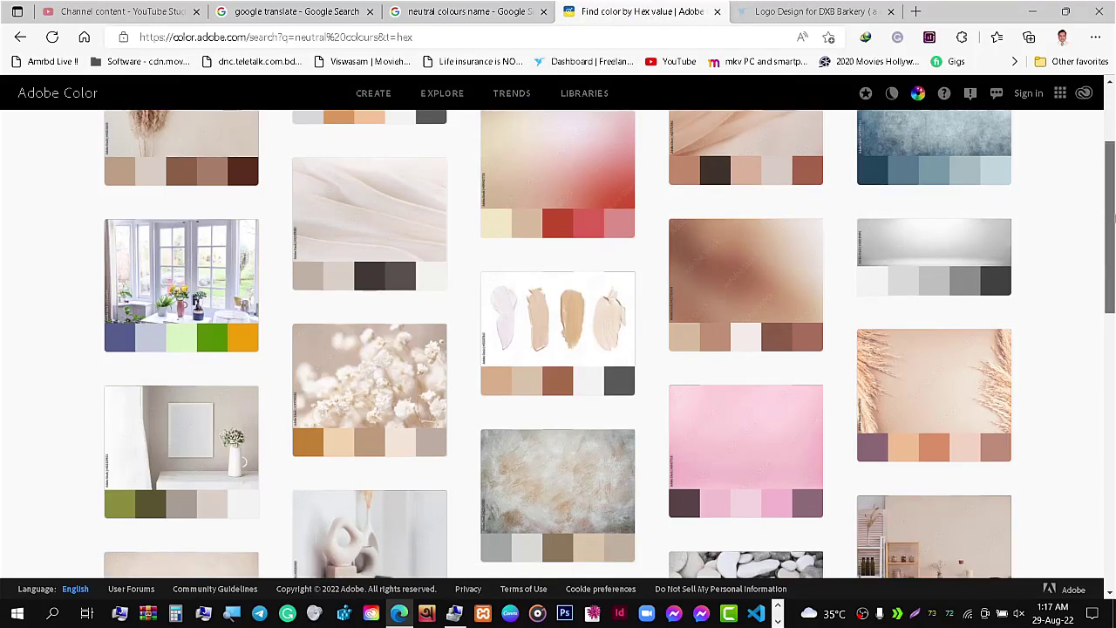
pyautogui.click(379, 425)
pyautogui.click(201, 356)
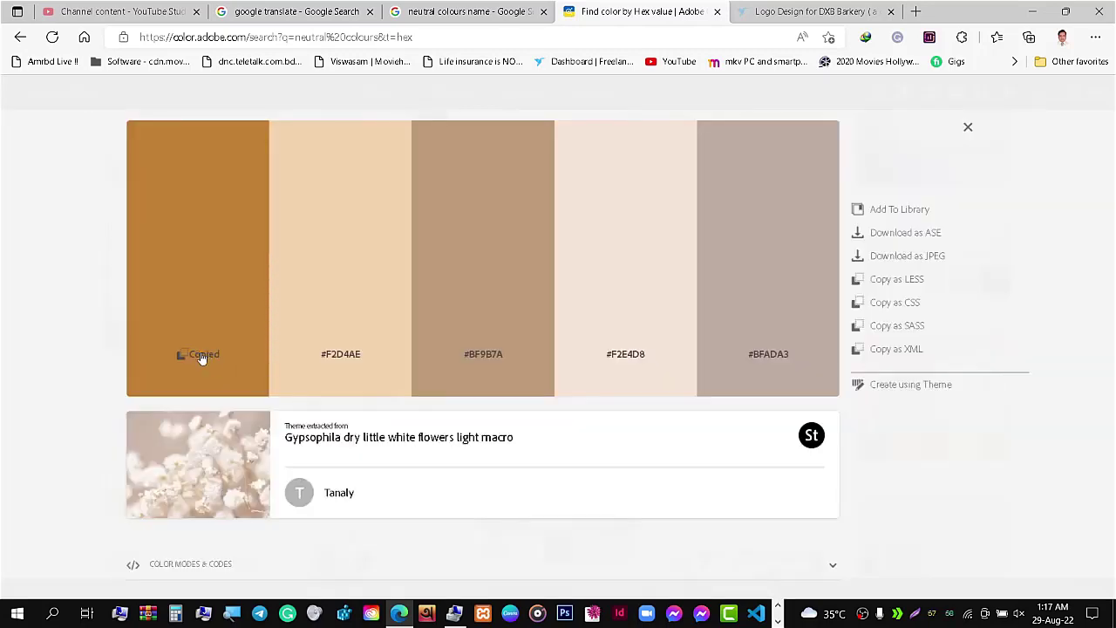
pyautogui.hotkey('alt', 'Tab')
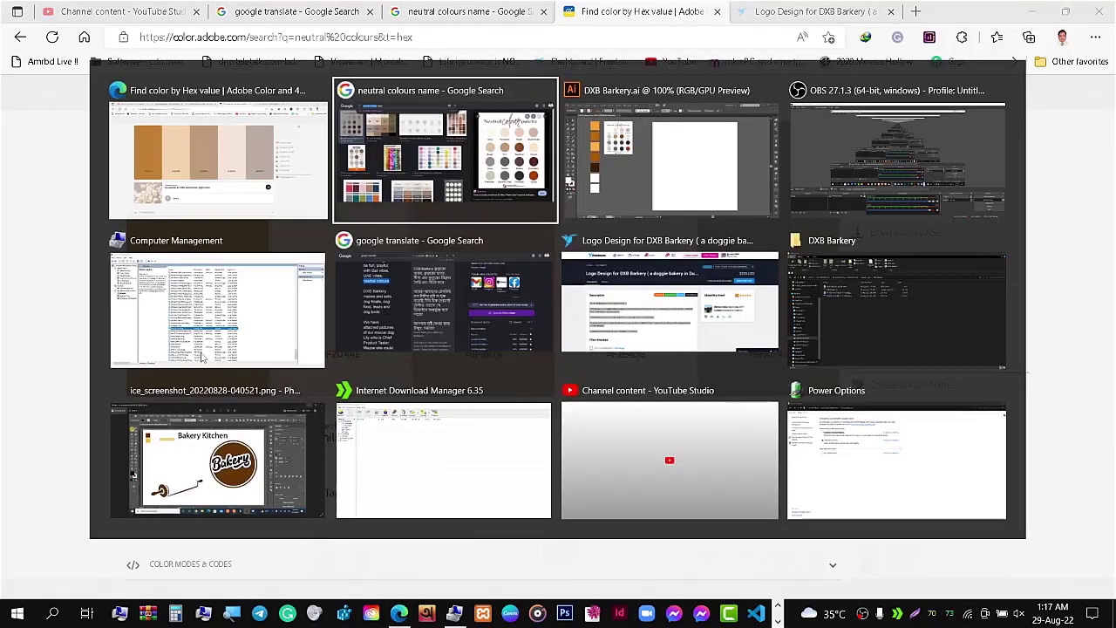
pyautogui.hotkey('alt', 'Tab')
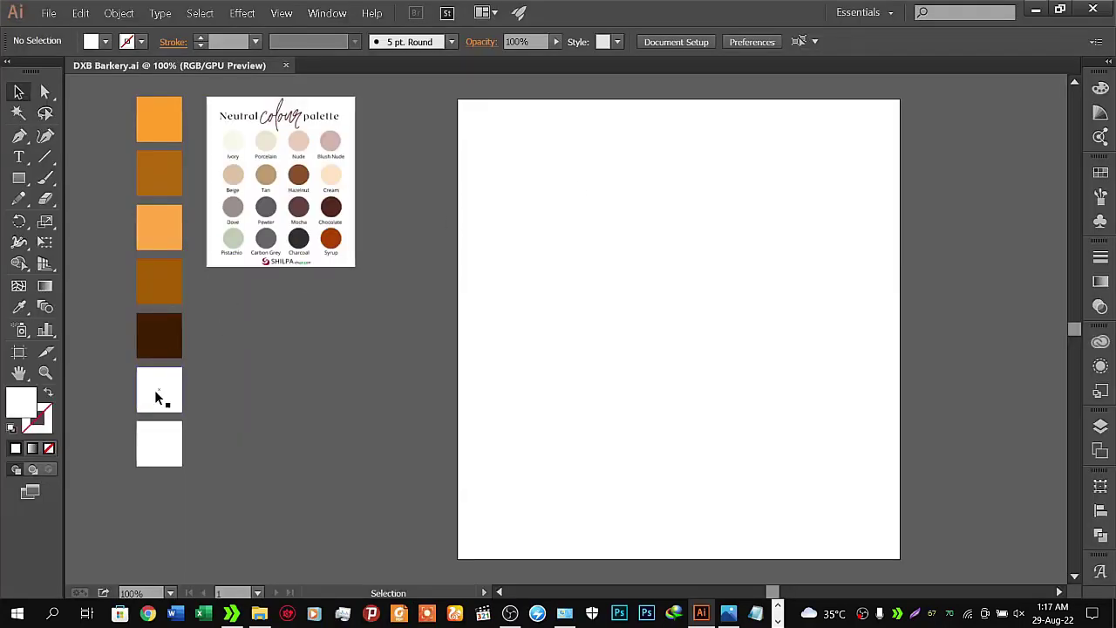
pyautogui.click(155, 394)
pyautogui.doubleClick(17, 408)
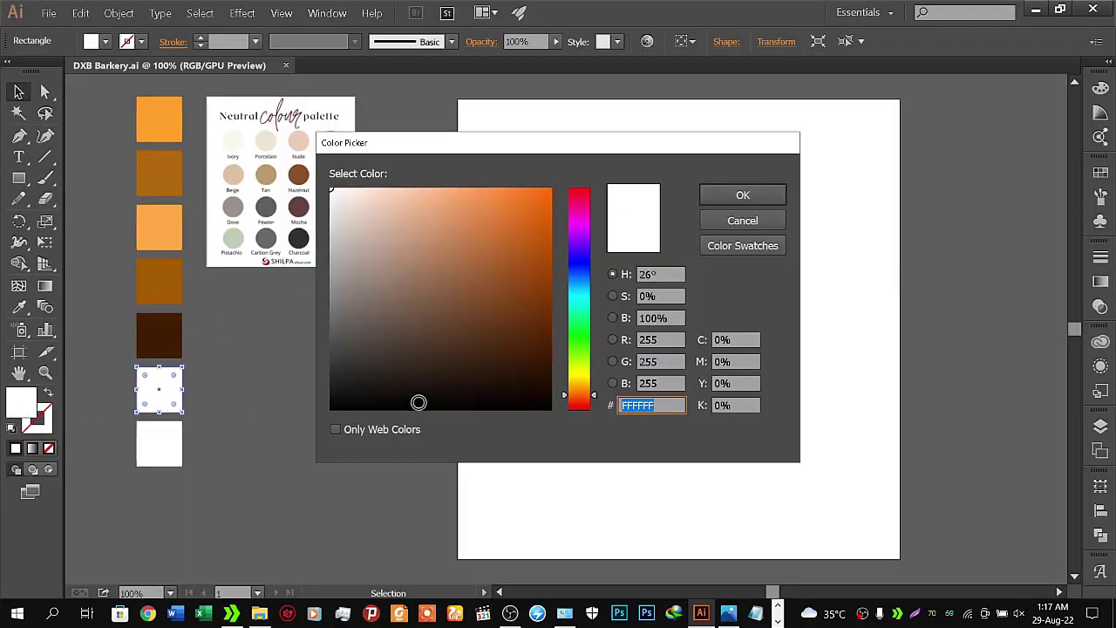
pyautogui.hotkey('ctrl', 'v')
pyautogui.click(742, 196)
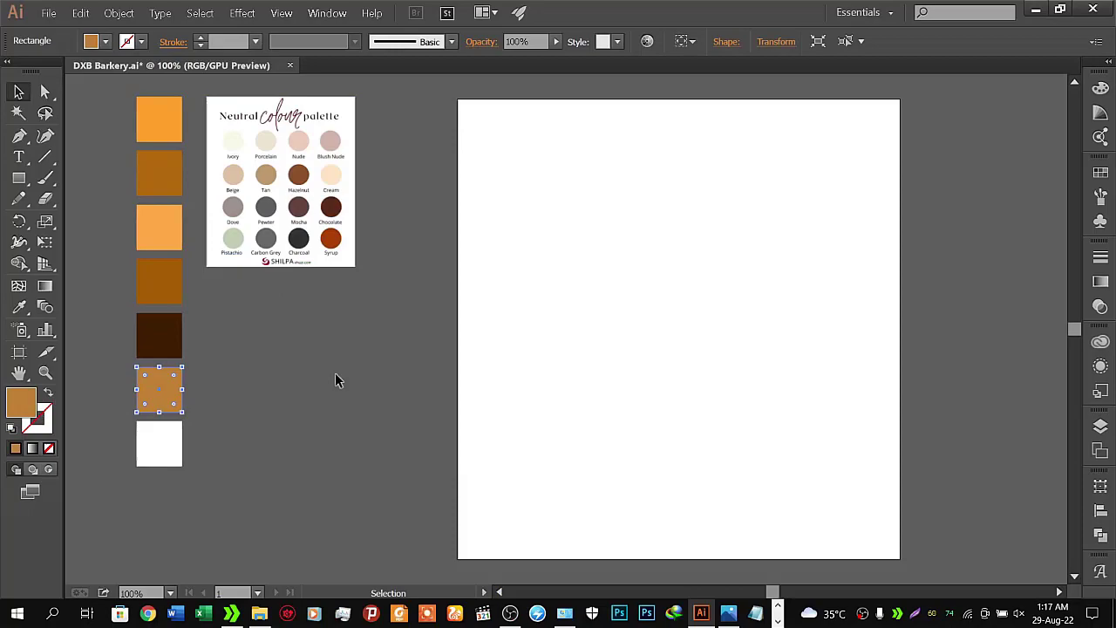
# - Fill the second rectangle with #A6634B from the Silk fabric palette and add two copies below
pyautogui.click(158, 454)
pyautogui.hotkey('alt', 'Tab')
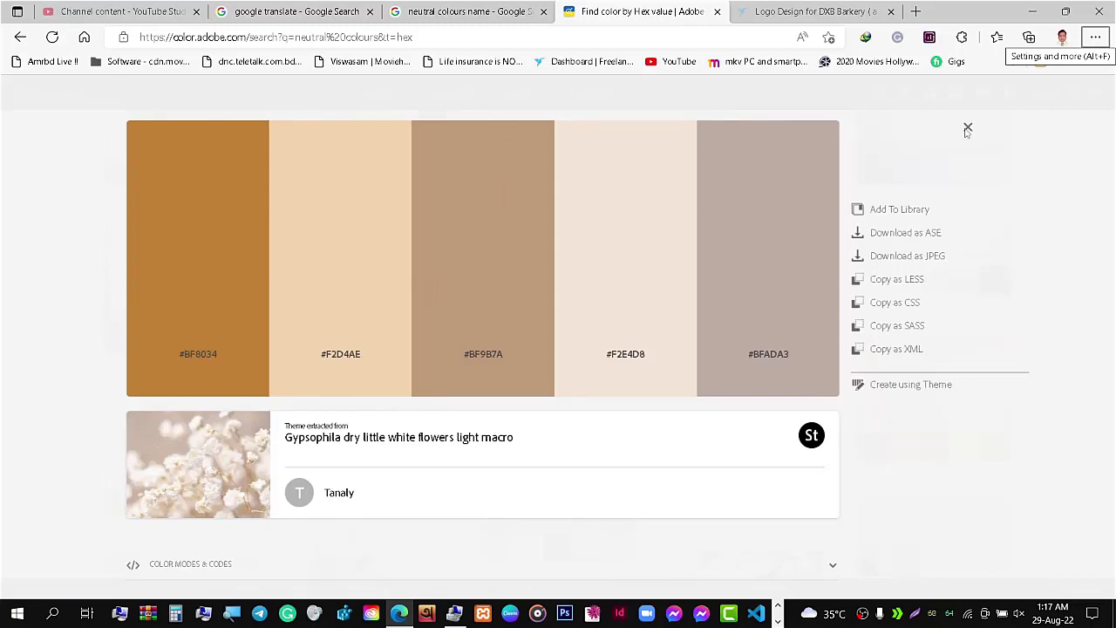
pyautogui.click(967, 128)
pyautogui.scroll(2, 1113, 148)
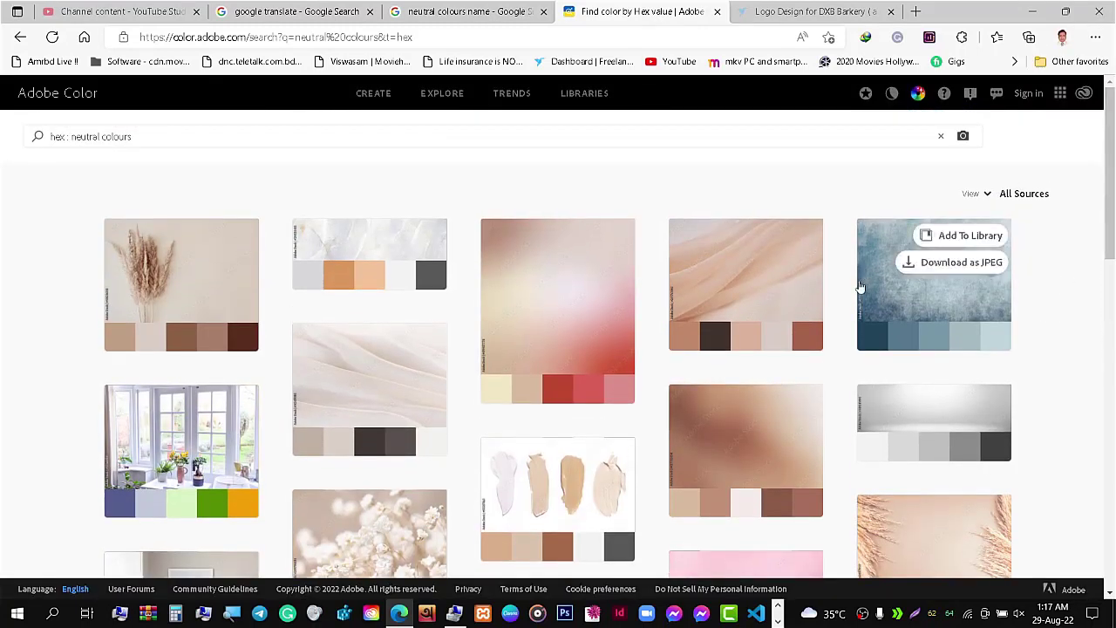
pyautogui.moveTo(746, 284)
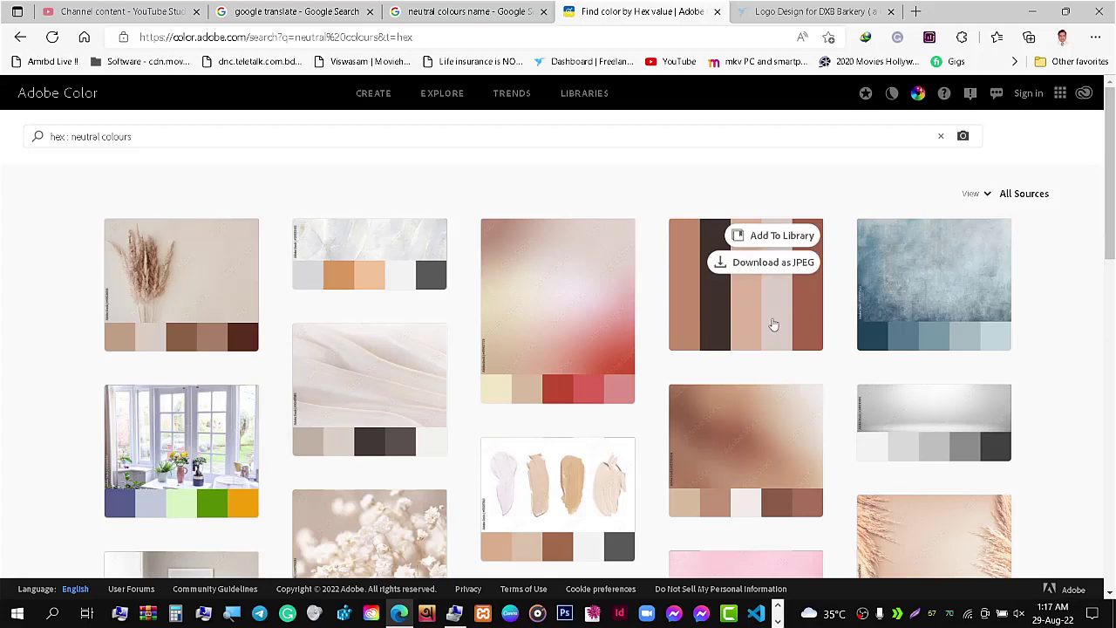
pyautogui.click(773, 325)
pyautogui.click(773, 356)
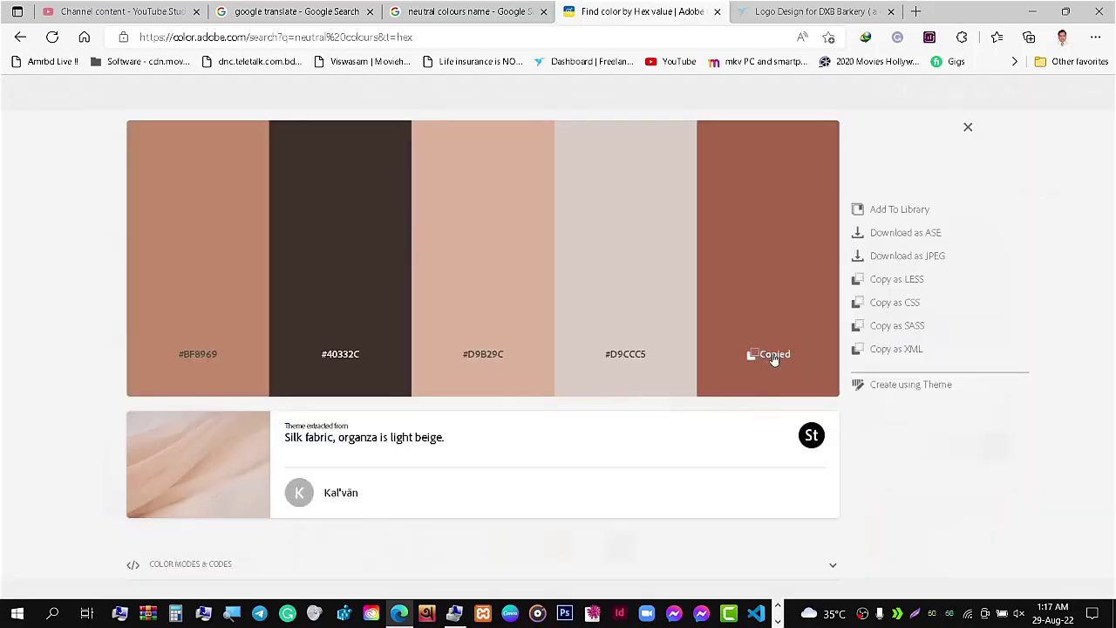
pyautogui.hotkey('alt', 'Tab')
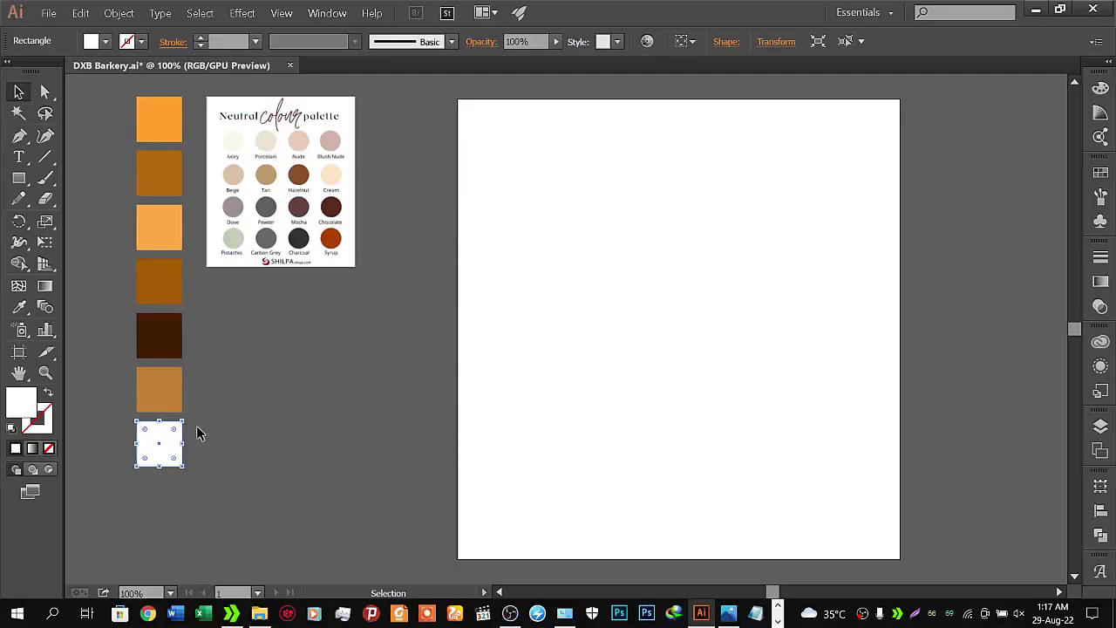
pyautogui.doubleClick(25, 402)
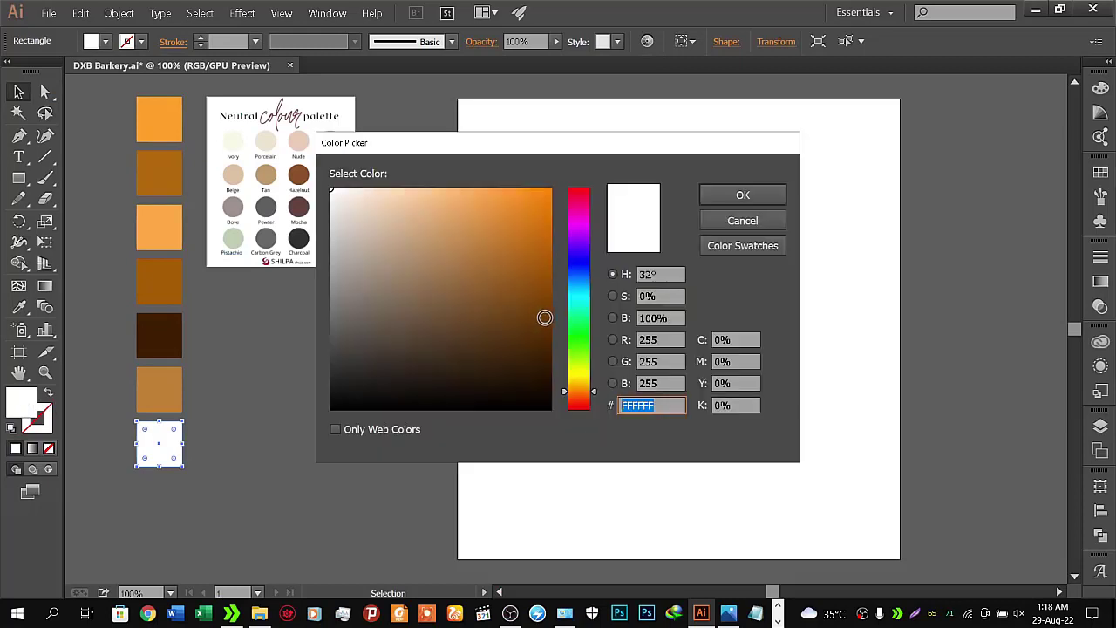
pyautogui.hotkey('ctrl', 'v')
pyautogui.click(779, 200)
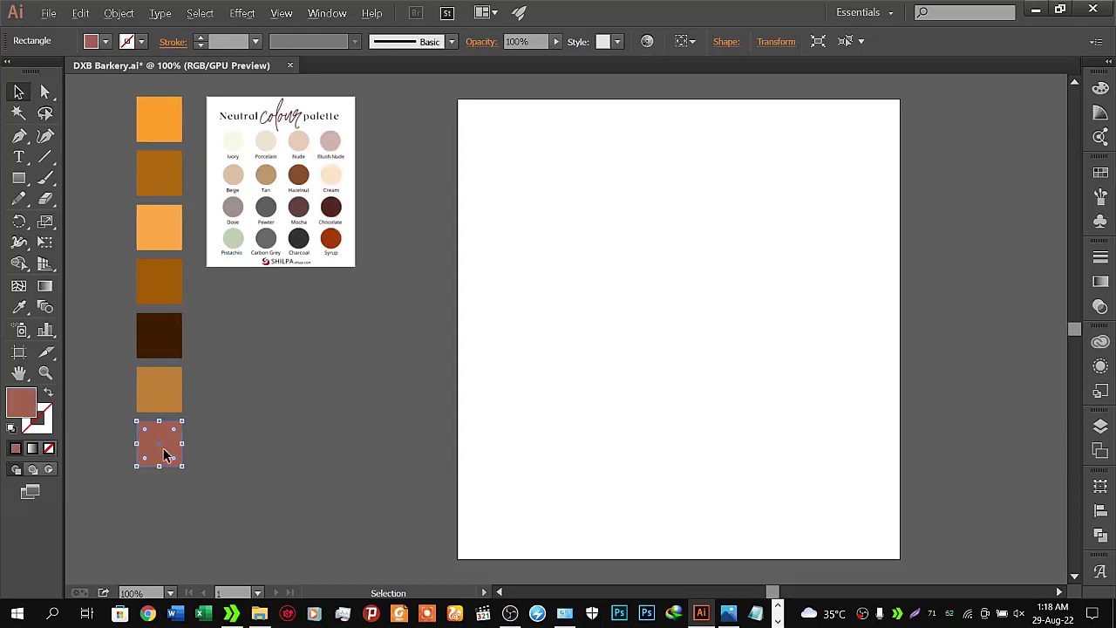
pyautogui.moveTo(159, 434); pyautogui.dragTo(160, 501)
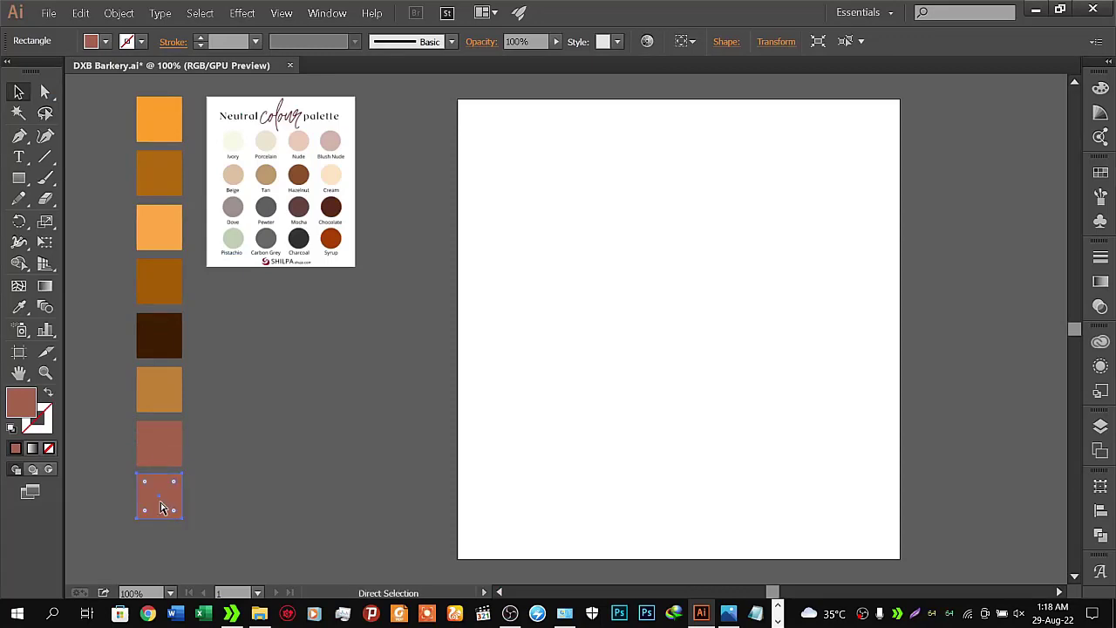
pyautogui.hotkey('ctrl', 'd')
# - Recolour the second reddish rectangle to red-orange #BF4E24 from the watercolour brushstroke palette
pyautogui.click(298, 453)
pyautogui.click(160, 499)
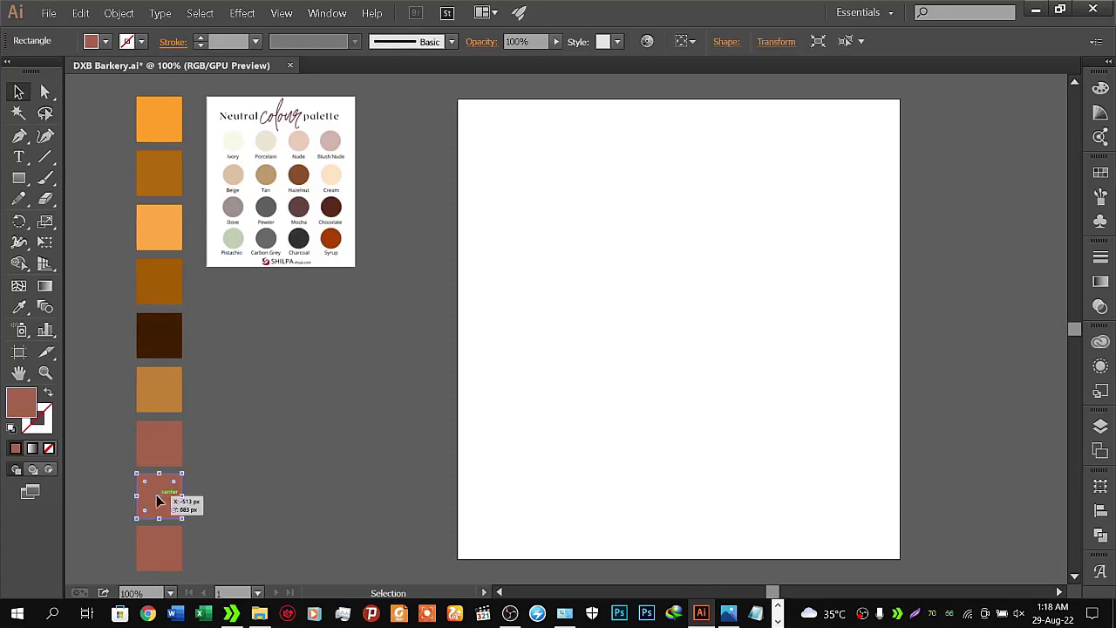
pyautogui.hotkey('alt', 'Tab')
pyautogui.click(485, 182)
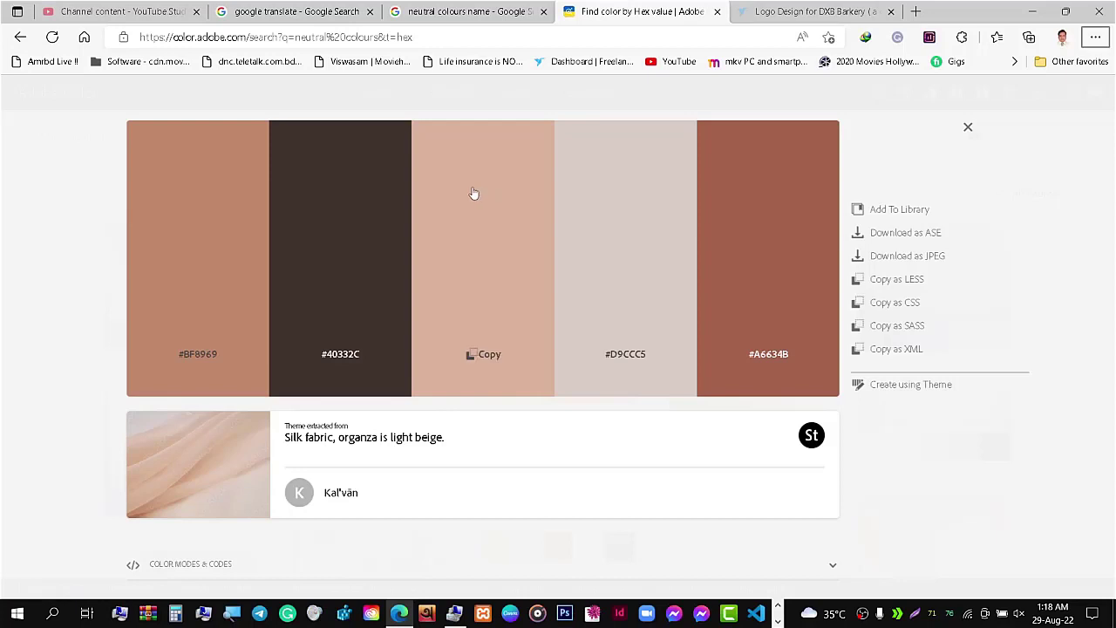
pyautogui.click(967, 128)
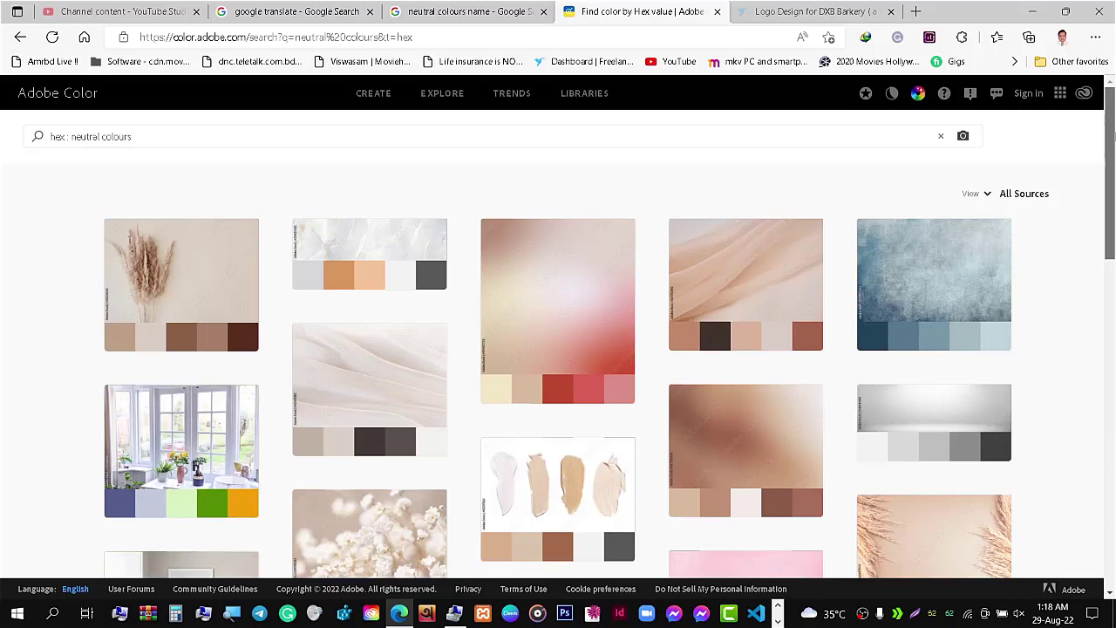
pyautogui.moveTo(1110, 135)
pyautogui.mouseDown()
pyautogui.moveTo(1108, 299)
pyautogui.moveTo(1087, 402)
pyautogui.mouseUp()
pyautogui.click(360, 436)
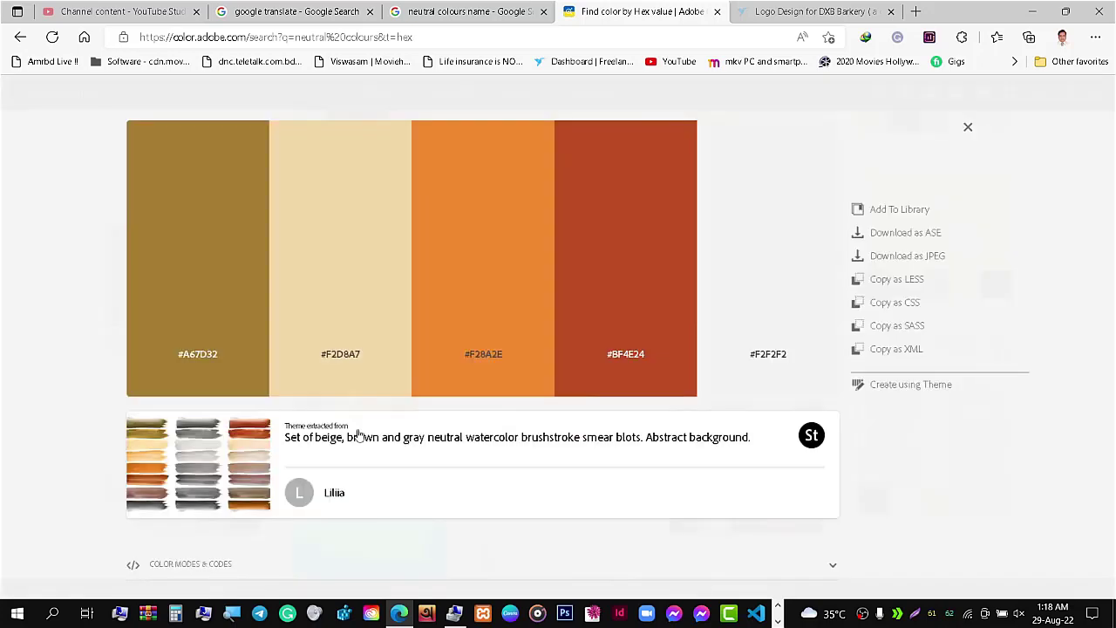
pyautogui.click(632, 357)
pyautogui.hotkey('alt', 'Tab')
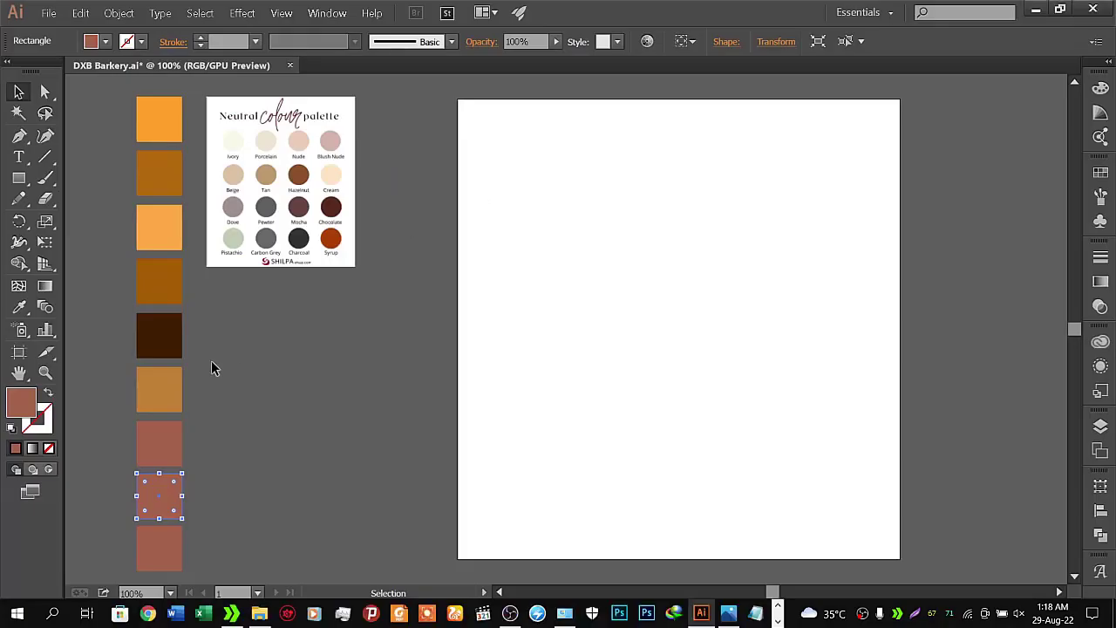
pyautogui.doubleClick(35, 413)
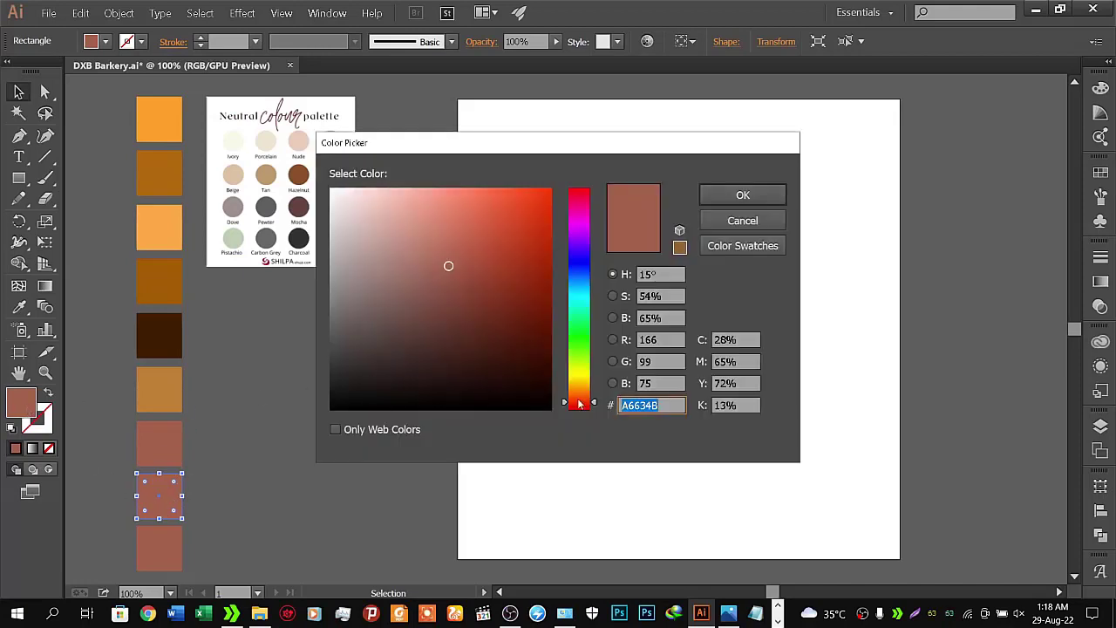
pyautogui.hotkey('ctrl', 'v')
pyautogui.click(756, 195)
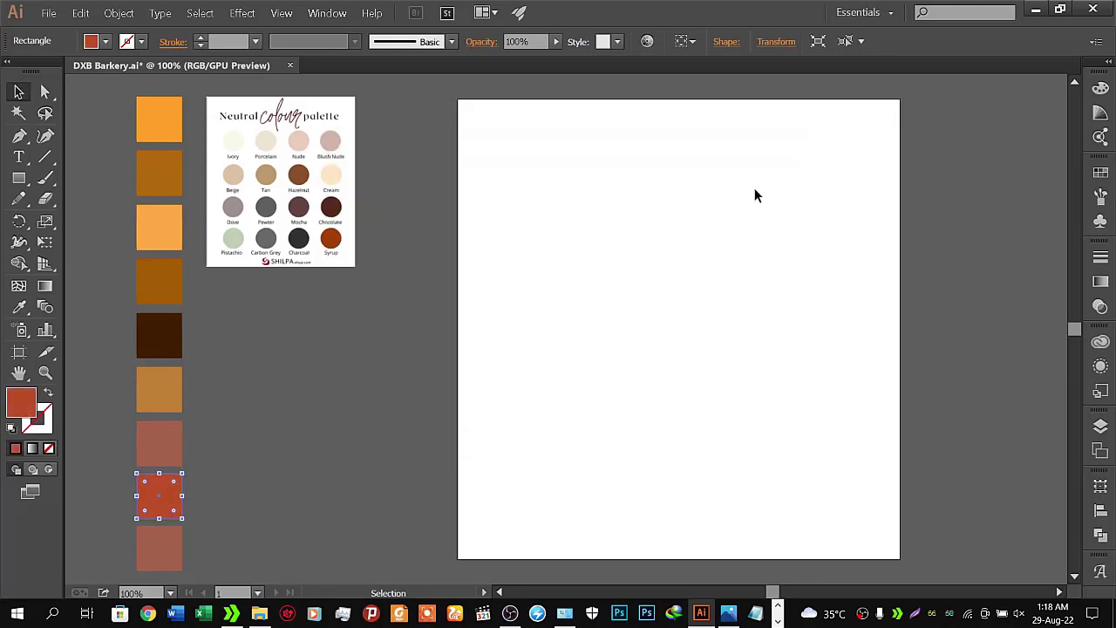
# - Fill the bottom rectangle with orange #F28A2E and deselect it
pyautogui.click(168, 559)
pyautogui.hotkey('alt', 'Tab')
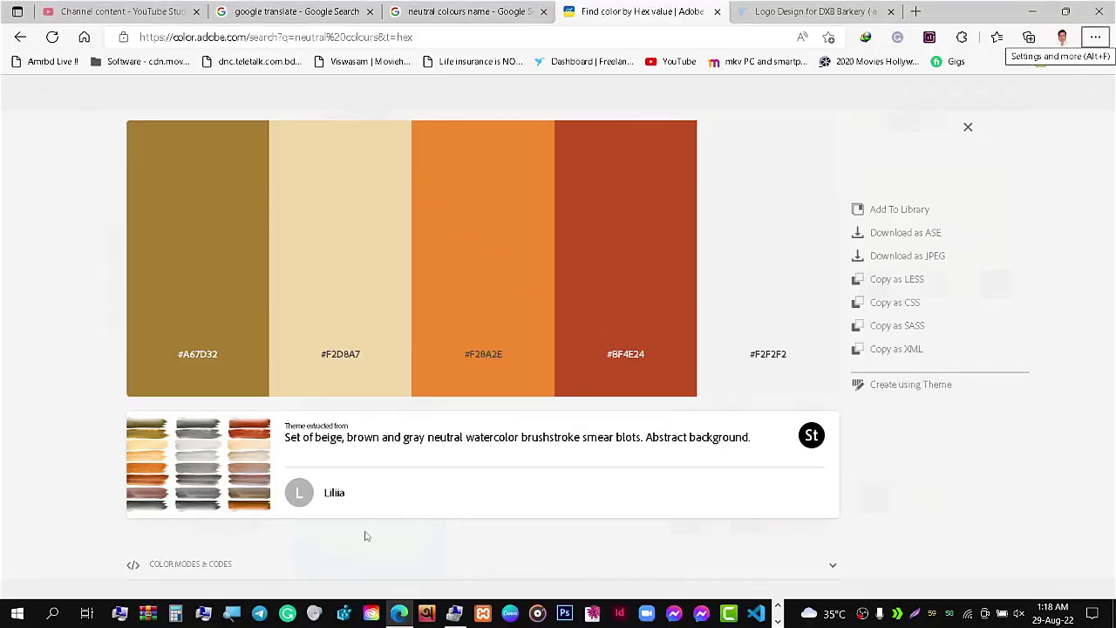
pyautogui.hotkey('alt', 'Tab')
pyautogui.click(477, 201)
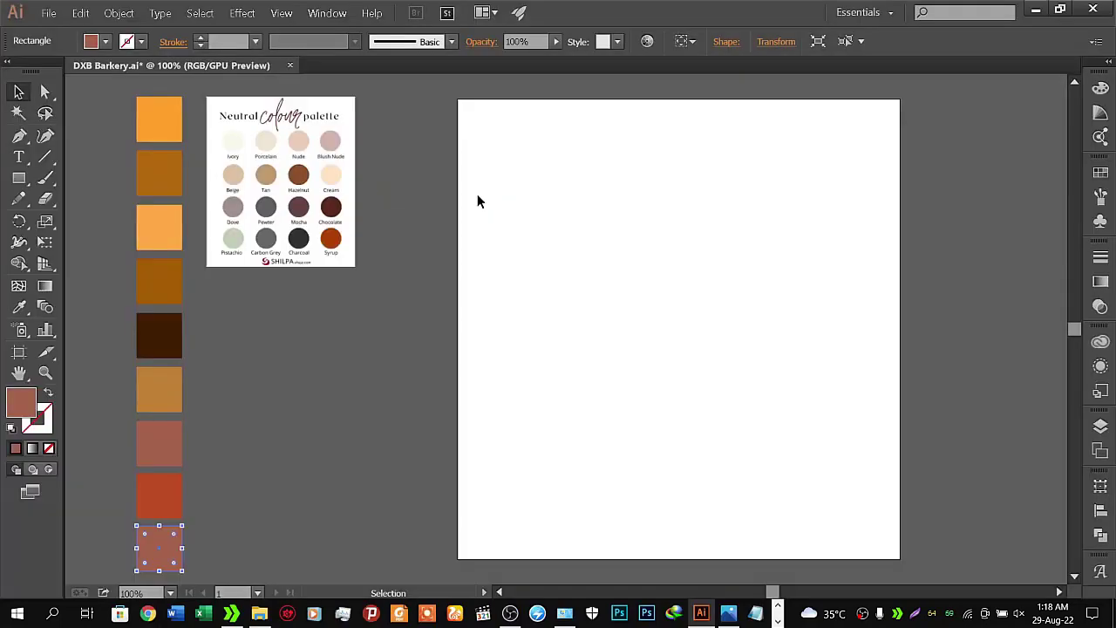
pyautogui.hotkey('alt', 'Tab')
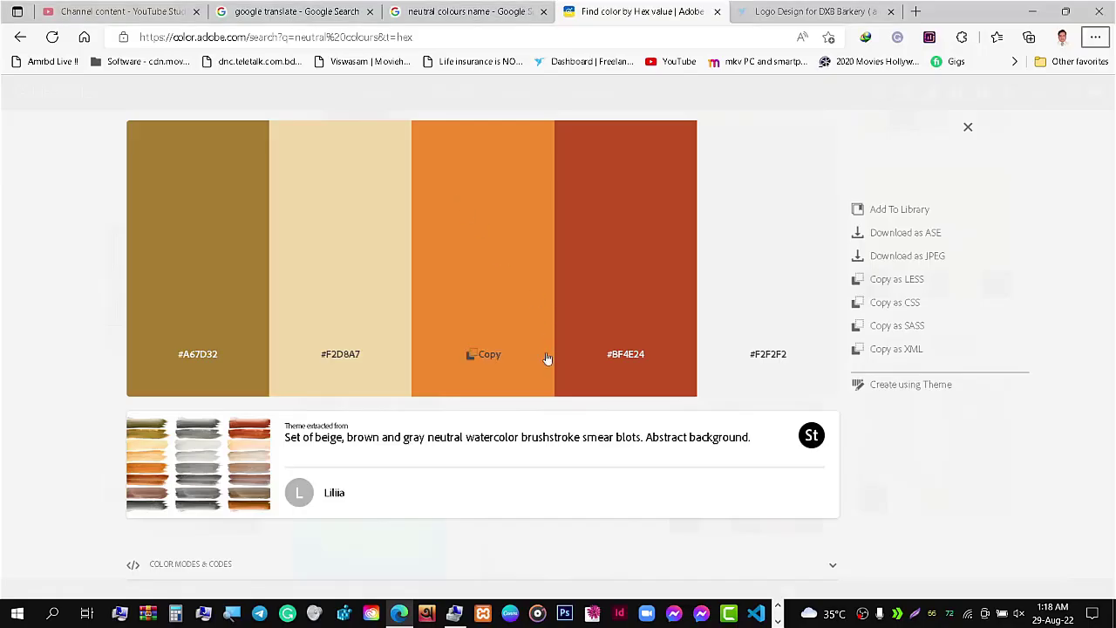
pyautogui.click(491, 356)
pyautogui.hotkey('alt', 'Tab')
pyautogui.click(502, 218)
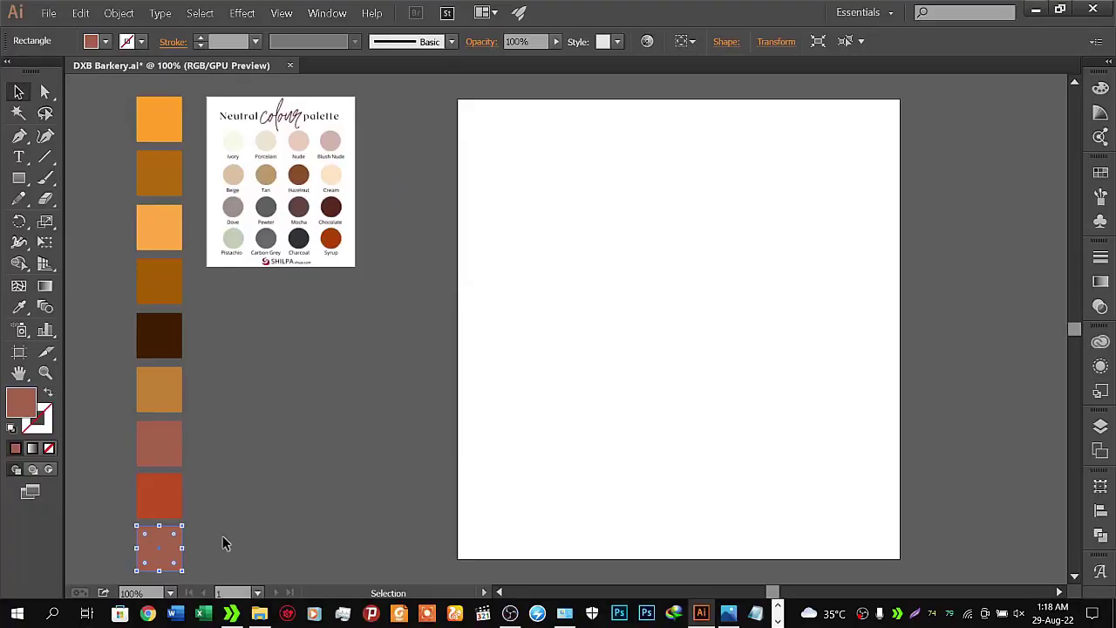
pyautogui.doubleClick(33, 398)
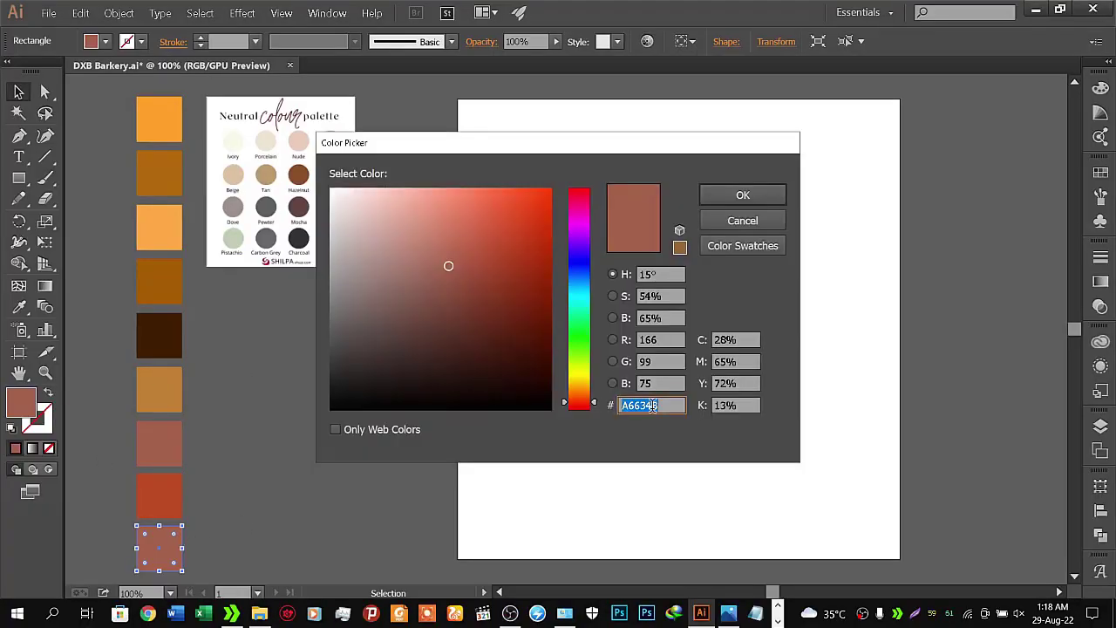
pyautogui.hotkey('ctrl', 'v')
pyautogui.click(751, 203)
pyautogui.click(384, 436)
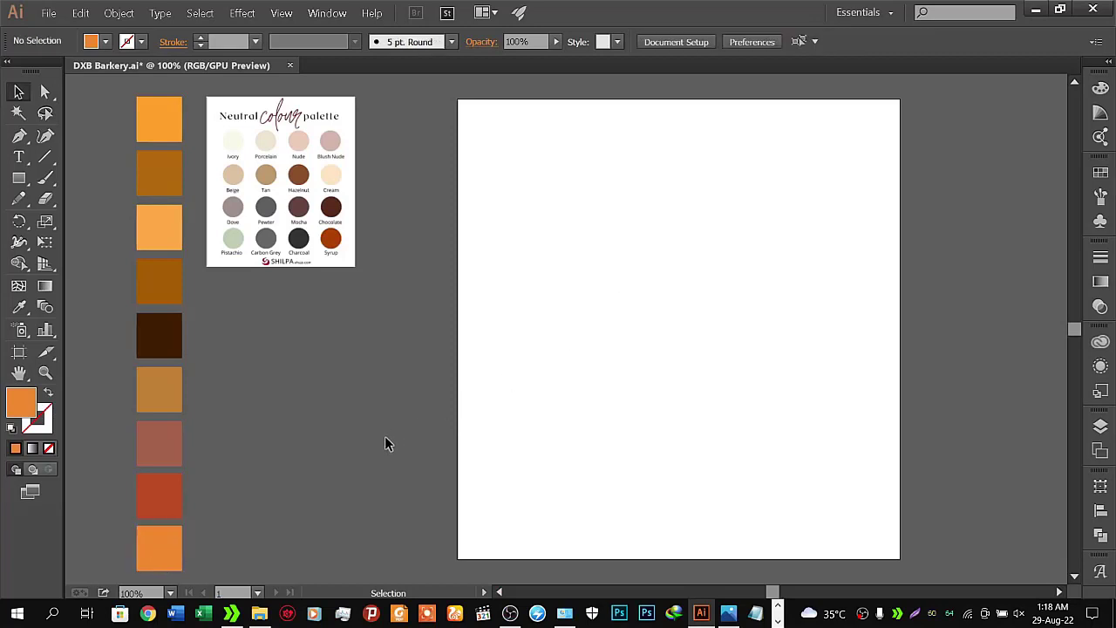
pyautogui.click(49, 13)
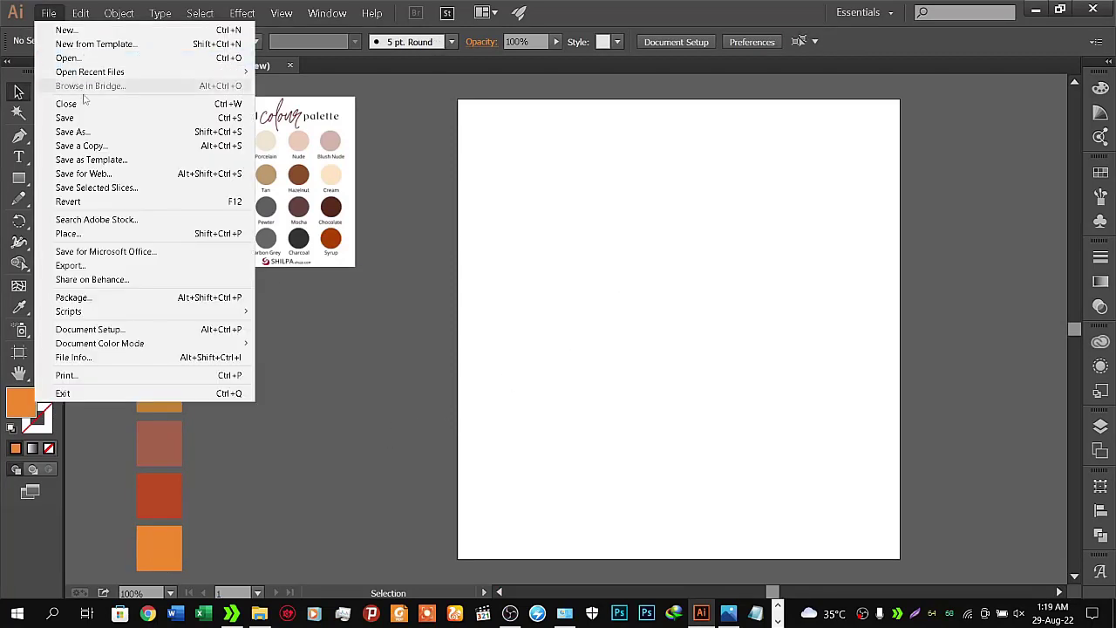
# - Save the DXB Barkery document and pan the artboard left, then return to the browser
pyautogui.press('Escape')
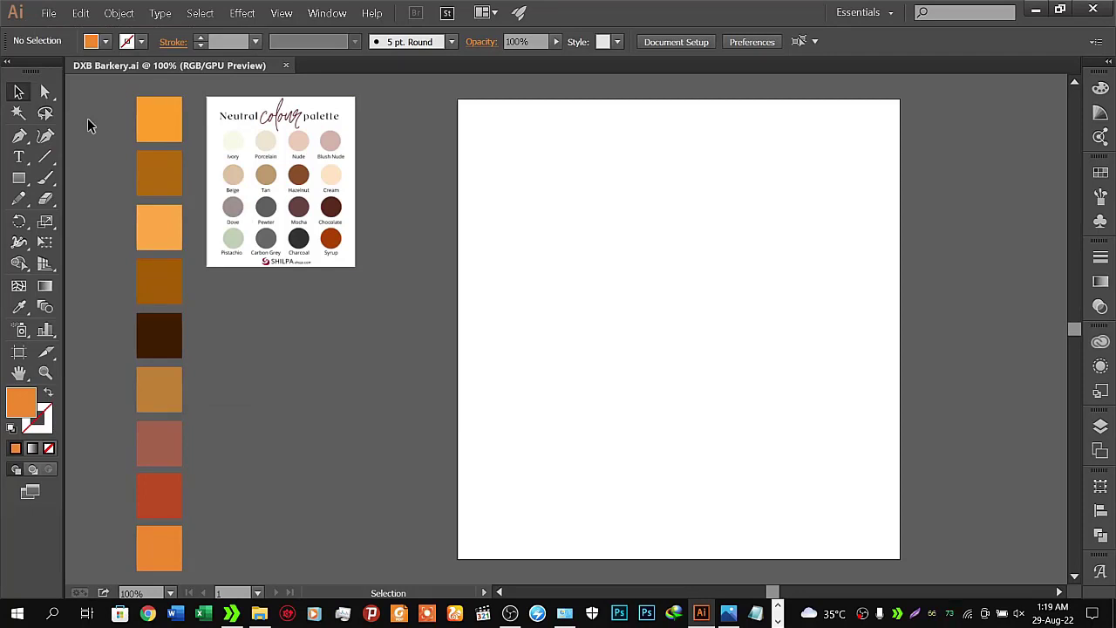
pyautogui.moveTo(625, 252)
pyautogui.mouseDown()
pyautogui.moveTo(484, 263)
pyautogui.moveTo(505, 254)
pyautogui.mouseUp()
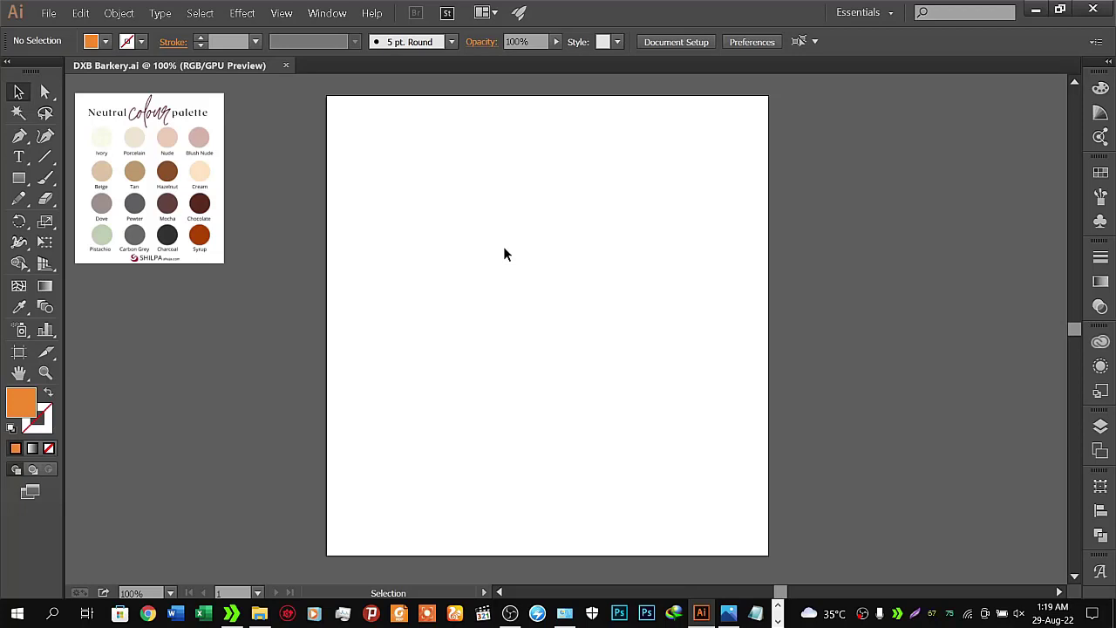
pyautogui.hotkey('alt', 'Tab')
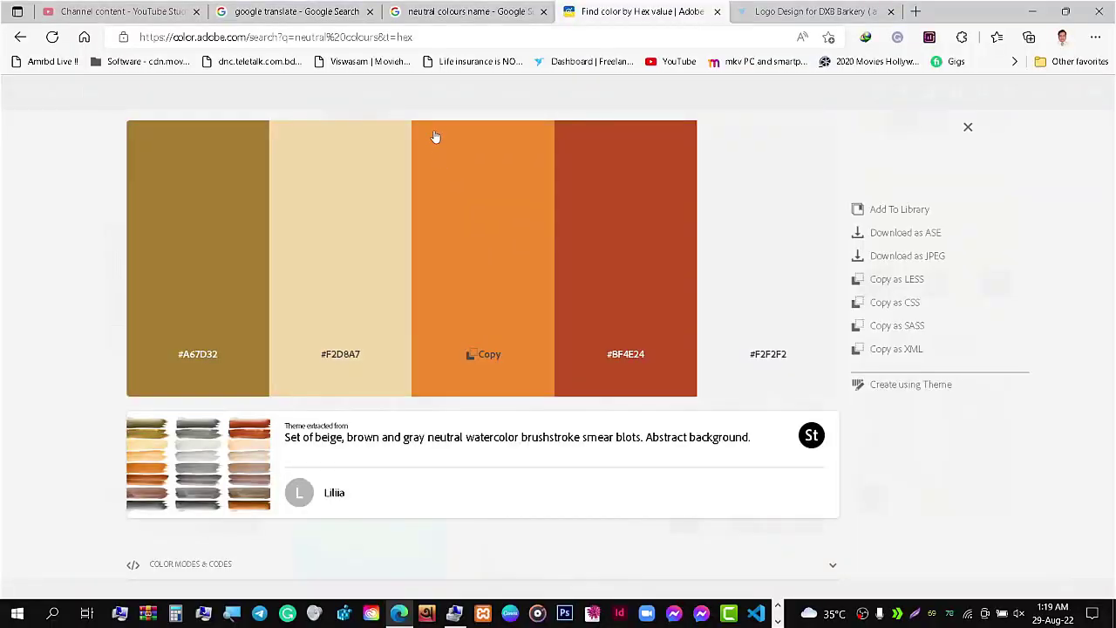
# - Scroll through the Bangla-translated client brief, then go to the neutral colours name results
pyautogui.click(307, 9)
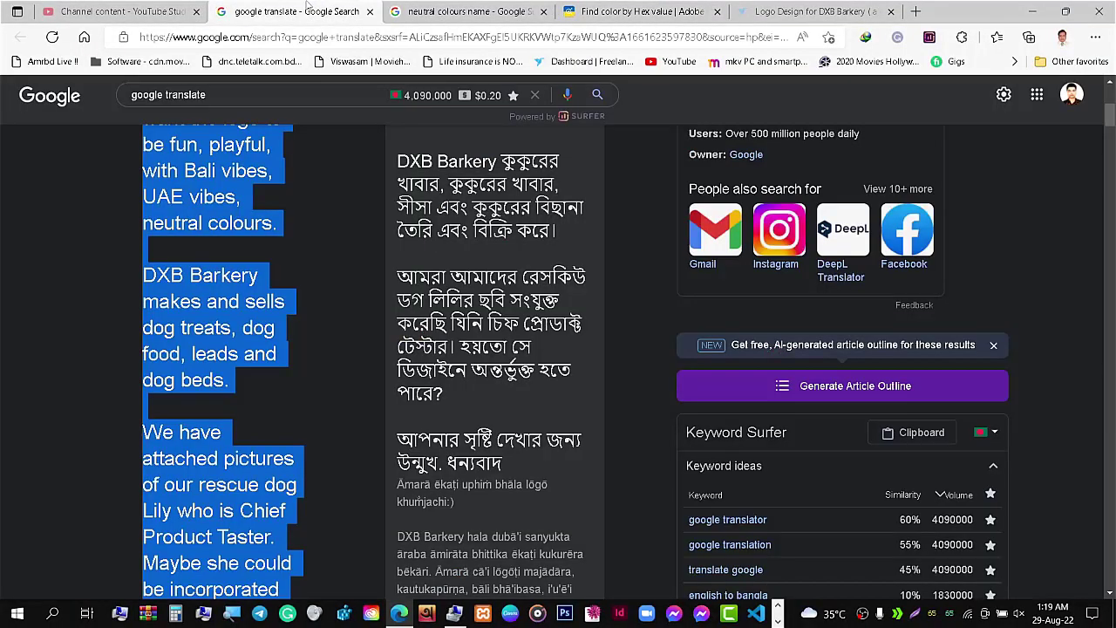
pyautogui.click(1110, 84)
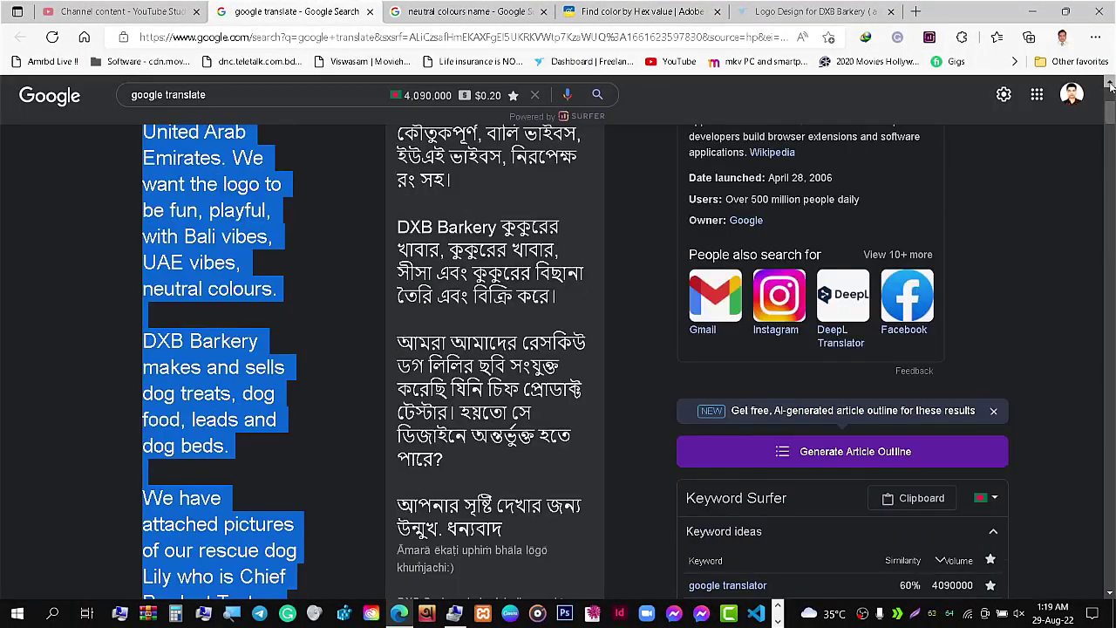
pyautogui.scroll(5, 1110, 84)
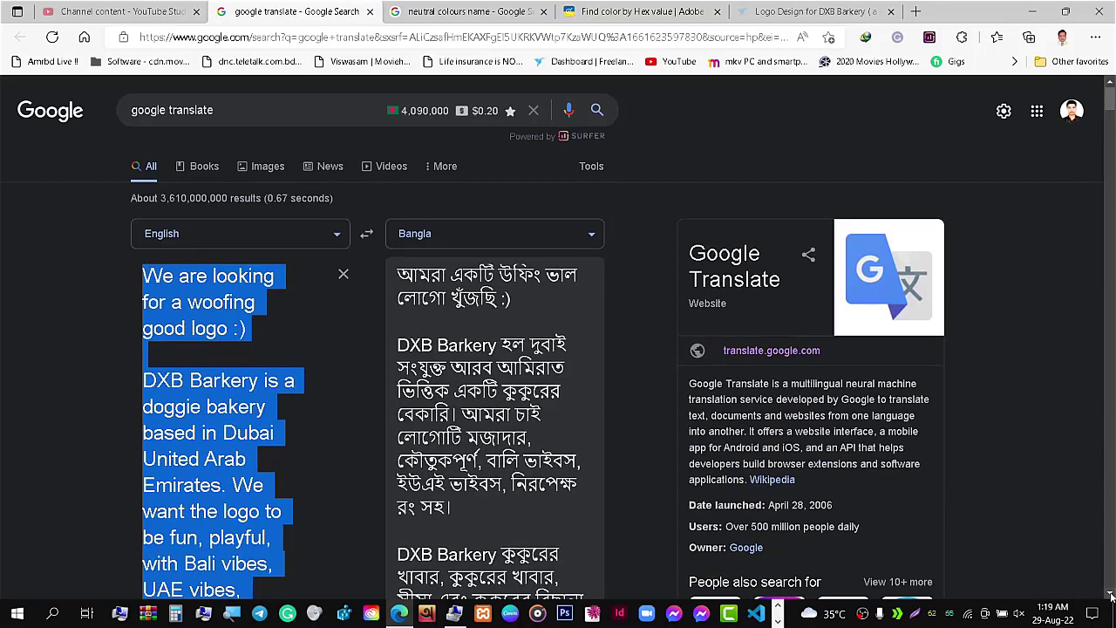
pyautogui.click(1110, 596)
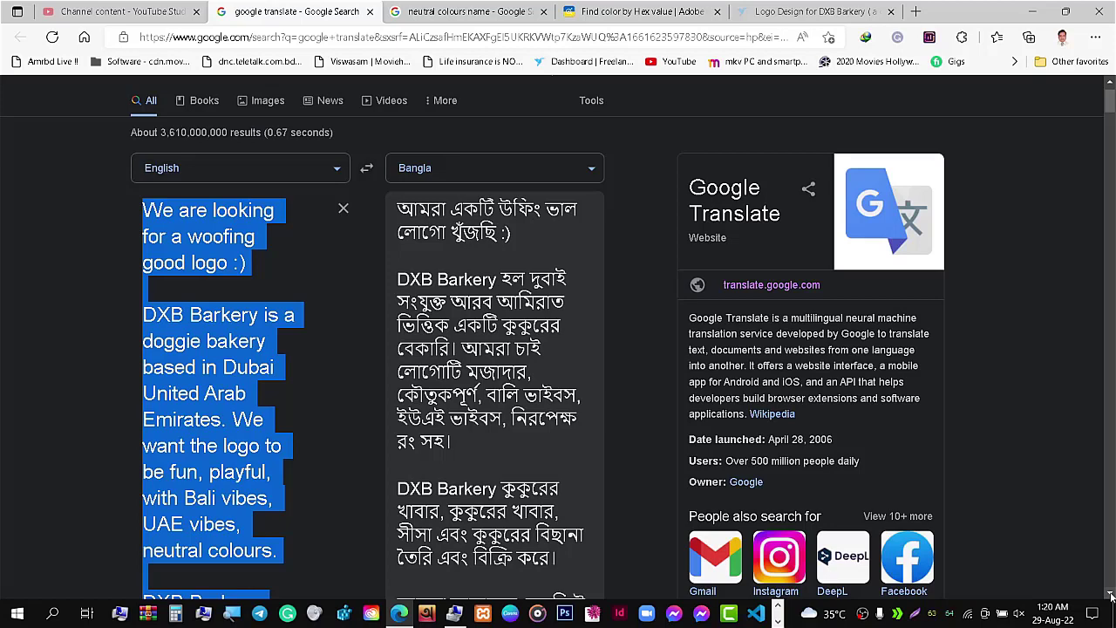
pyautogui.scroll(-1, 1110, 596)
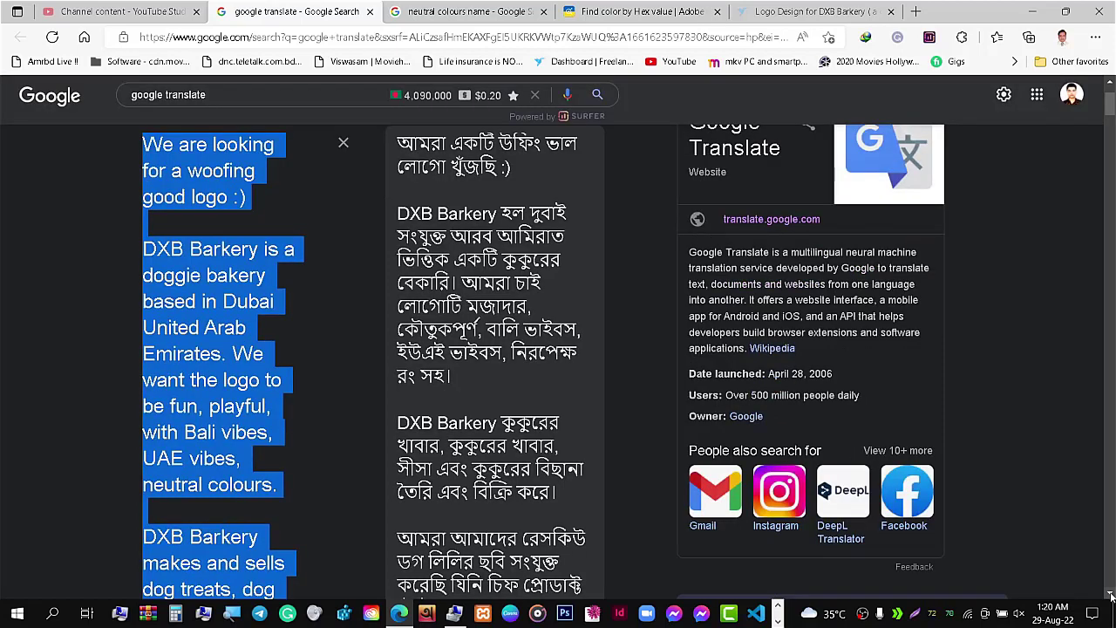
pyautogui.scroll(-1, 1110, 595)
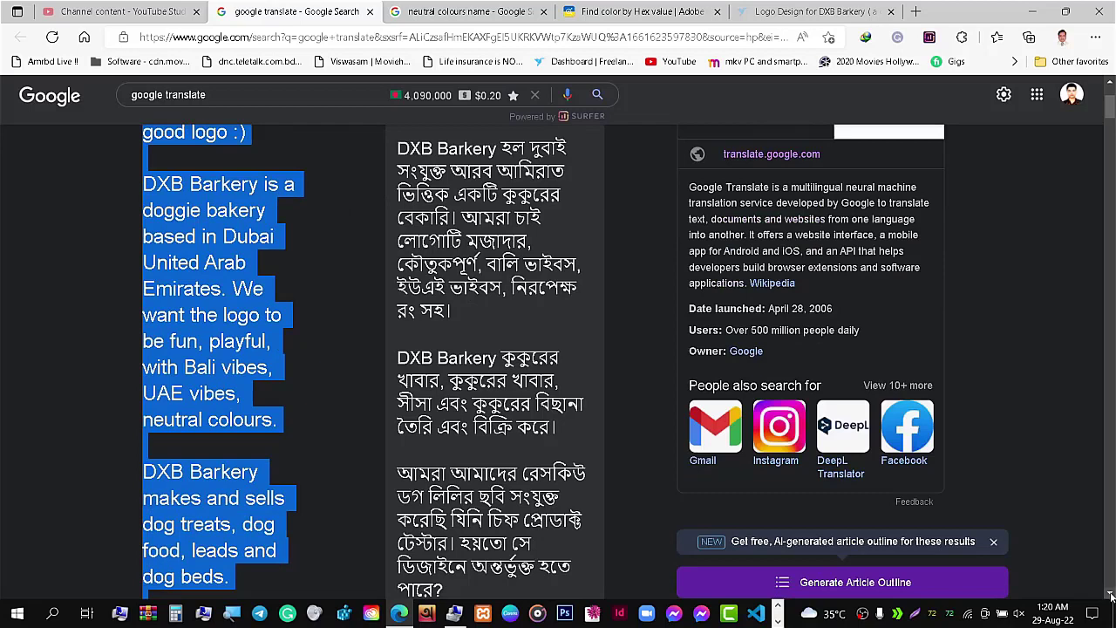
pyautogui.scroll(-2, 1111, 595)
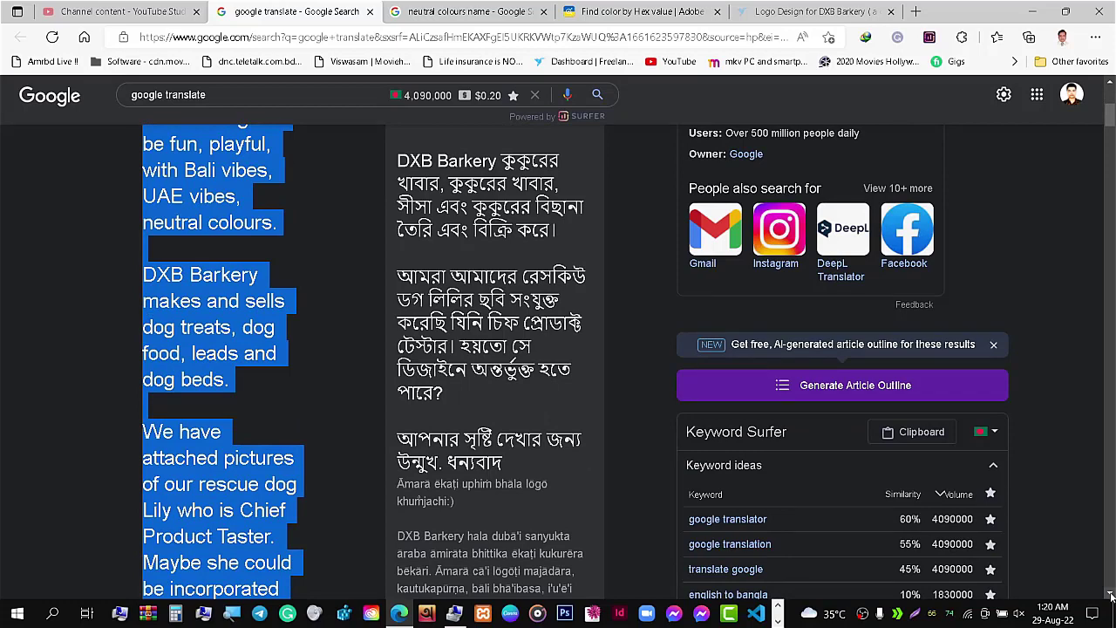
pyautogui.click(1110, 595)
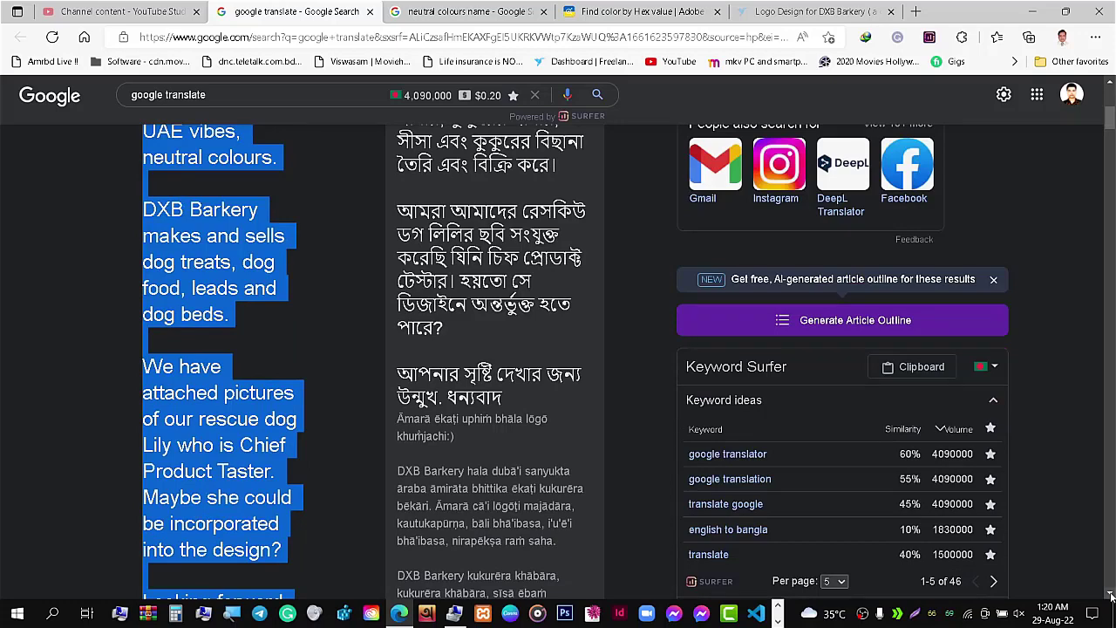
pyautogui.click(1110, 596)
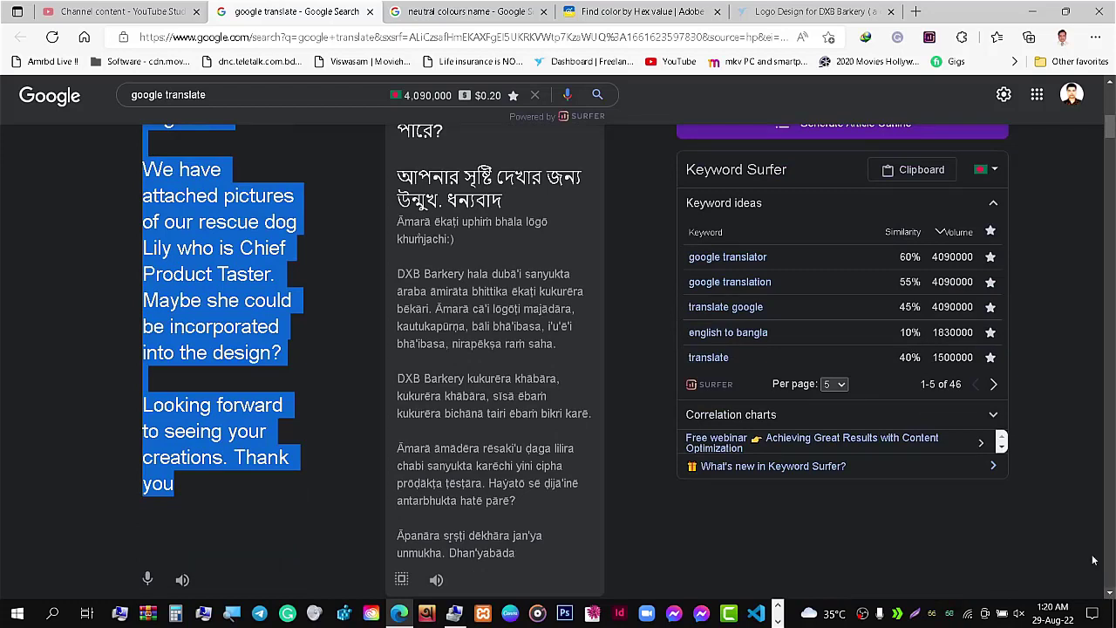
pyautogui.scroll(1, 1112, 87)
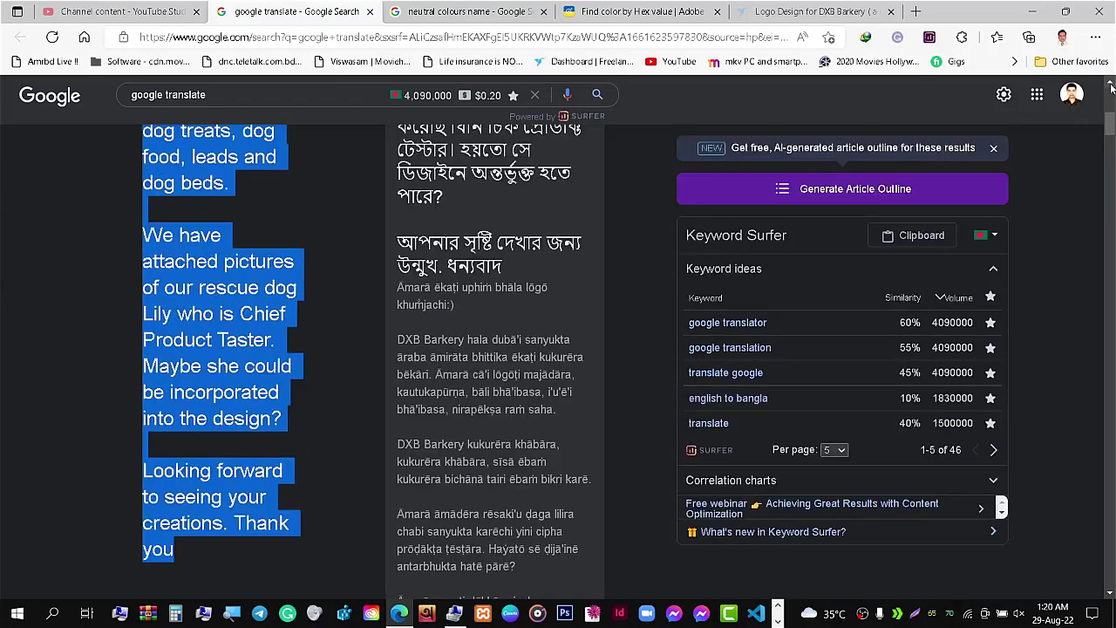
pyautogui.scroll(2, 1111, 87)
pyautogui.scroll(4, 1111, 87)
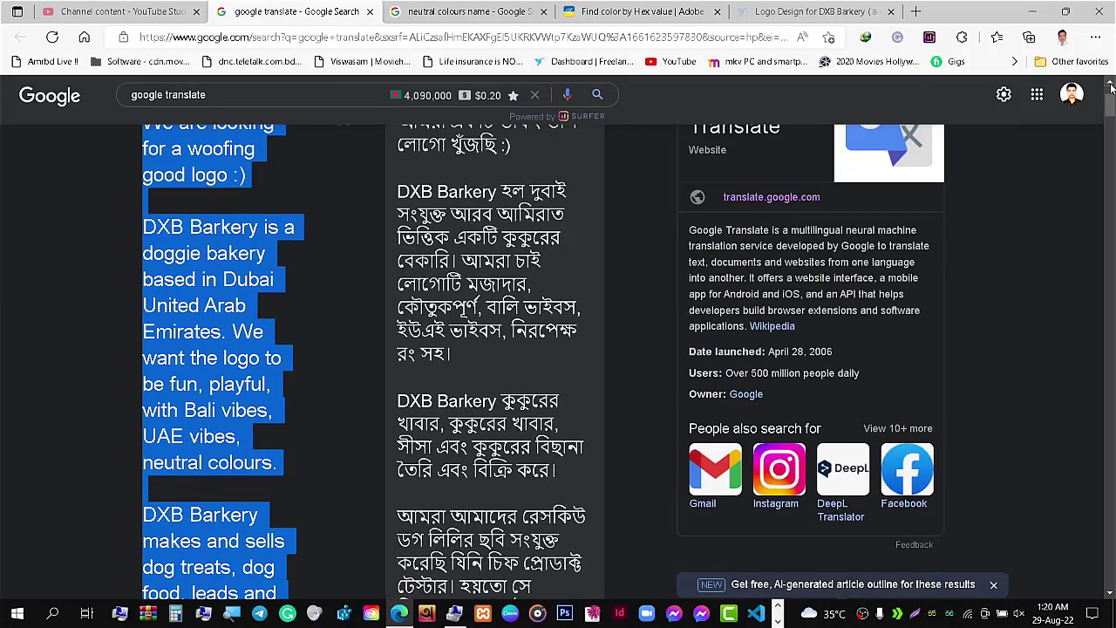
pyautogui.scroll(1, 1111, 87)
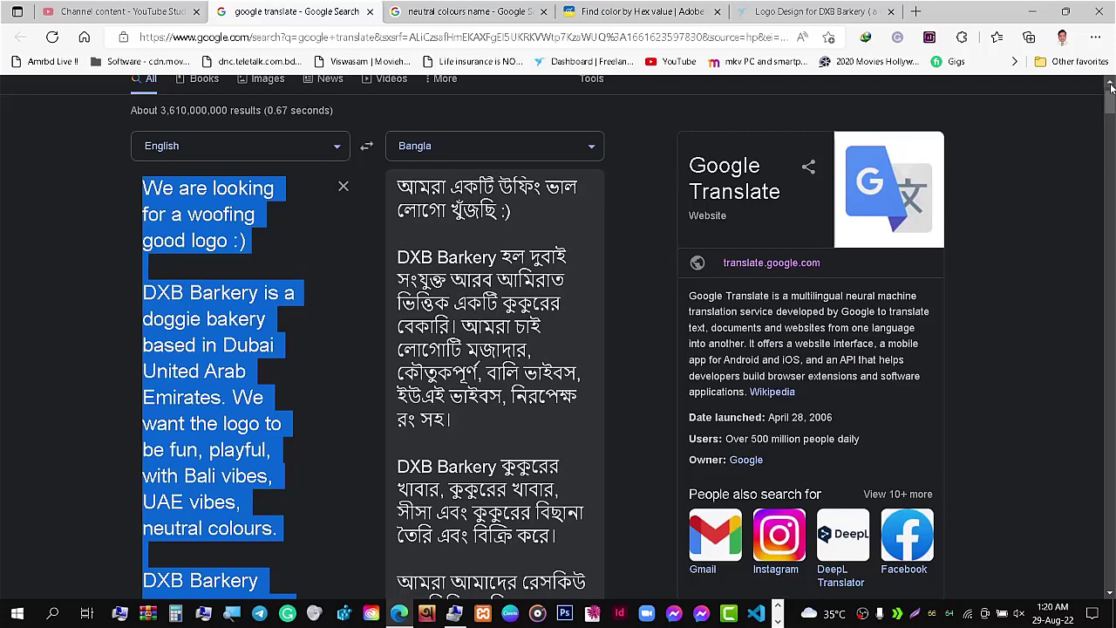
pyautogui.scroll(1, 1111, 88)
pyautogui.click(468, 11)
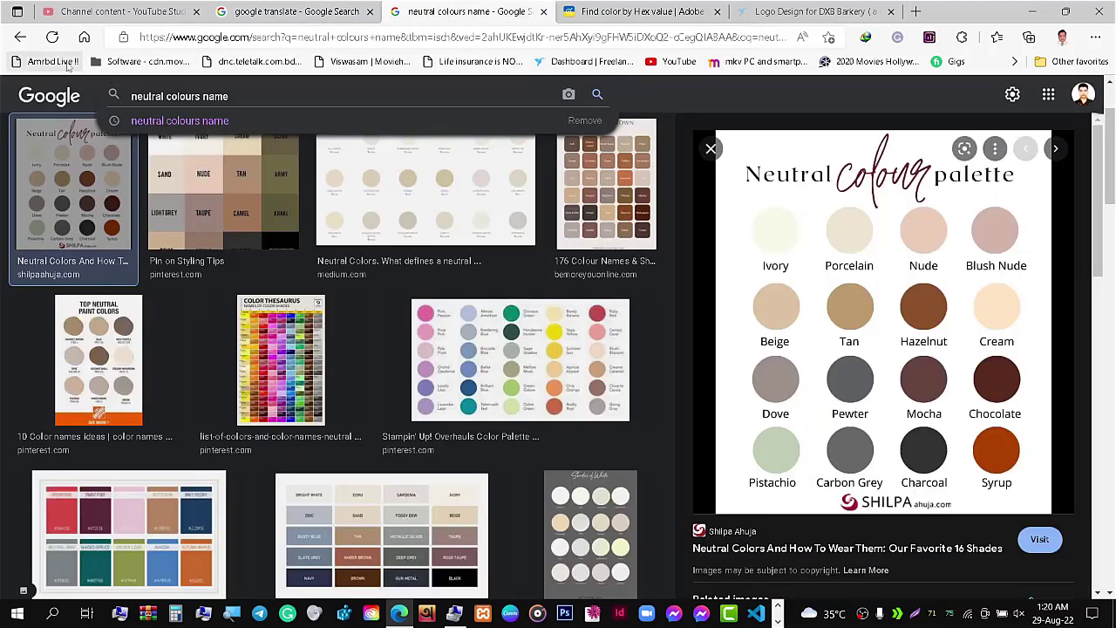
# - Go back to the UAE vibes image results and filter them to Large images
pyautogui.click(17, 39)
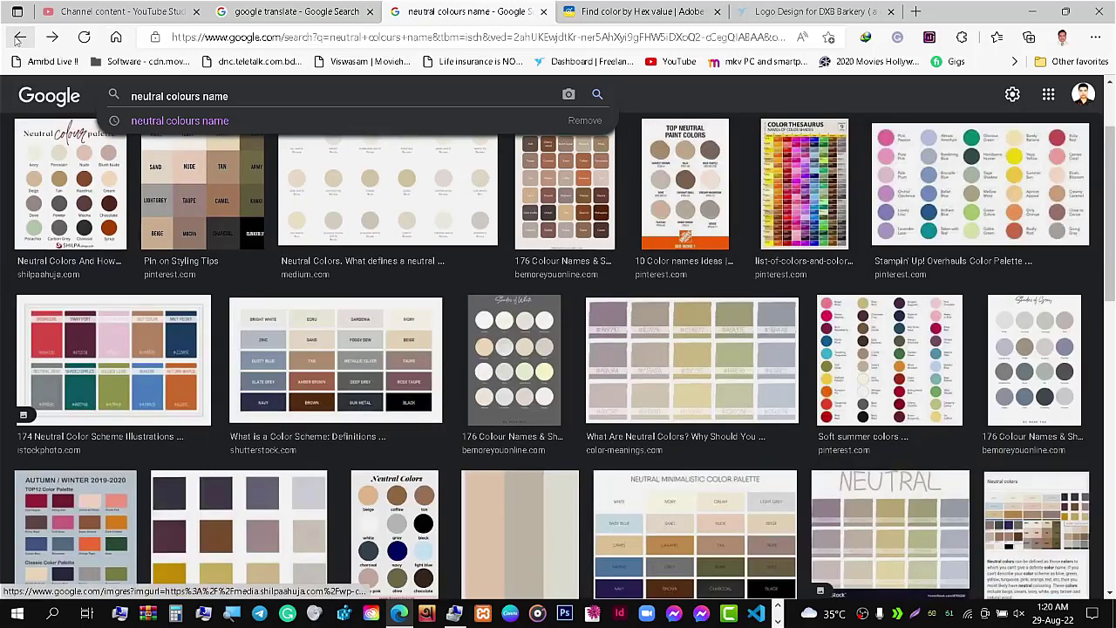
pyautogui.click(18, 39)
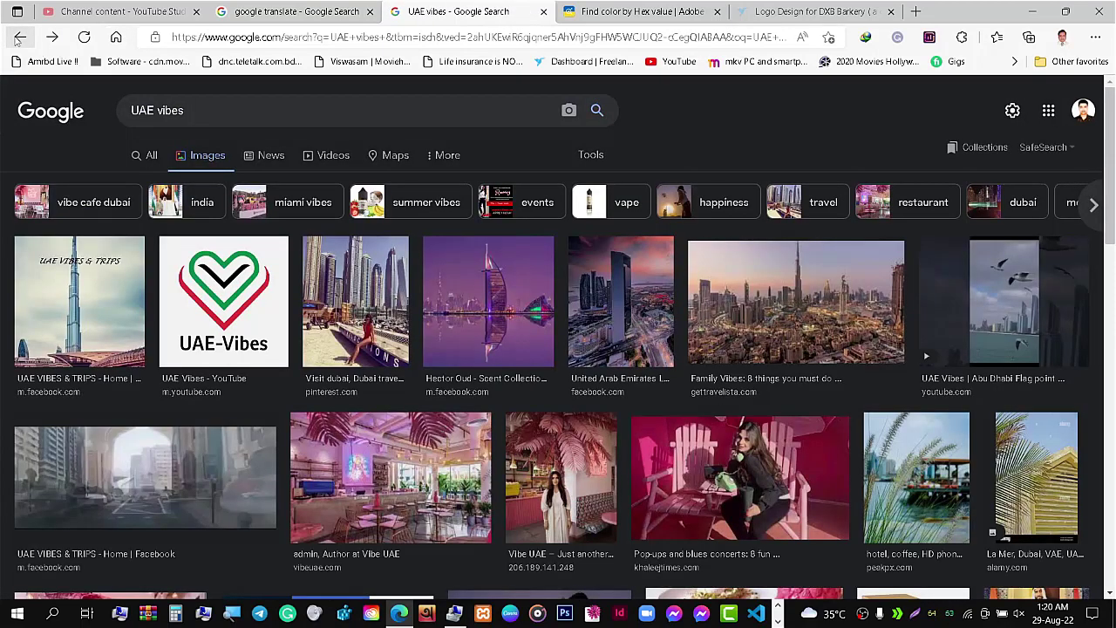
pyautogui.click(591, 154)
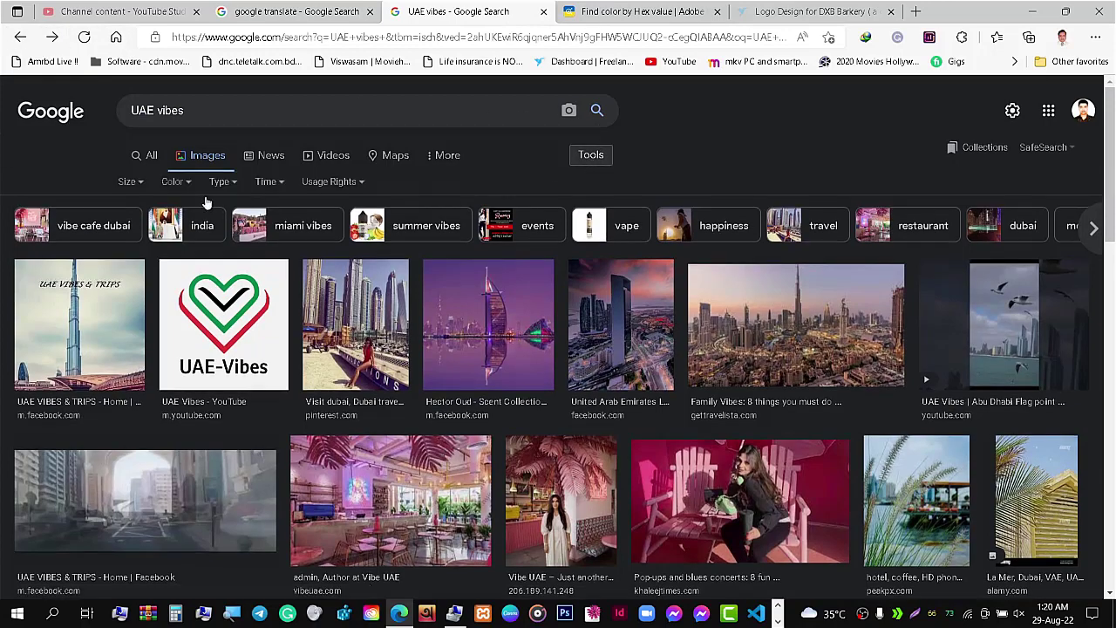
pyautogui.click(139, 183)
pyautogui.click(138, 228)
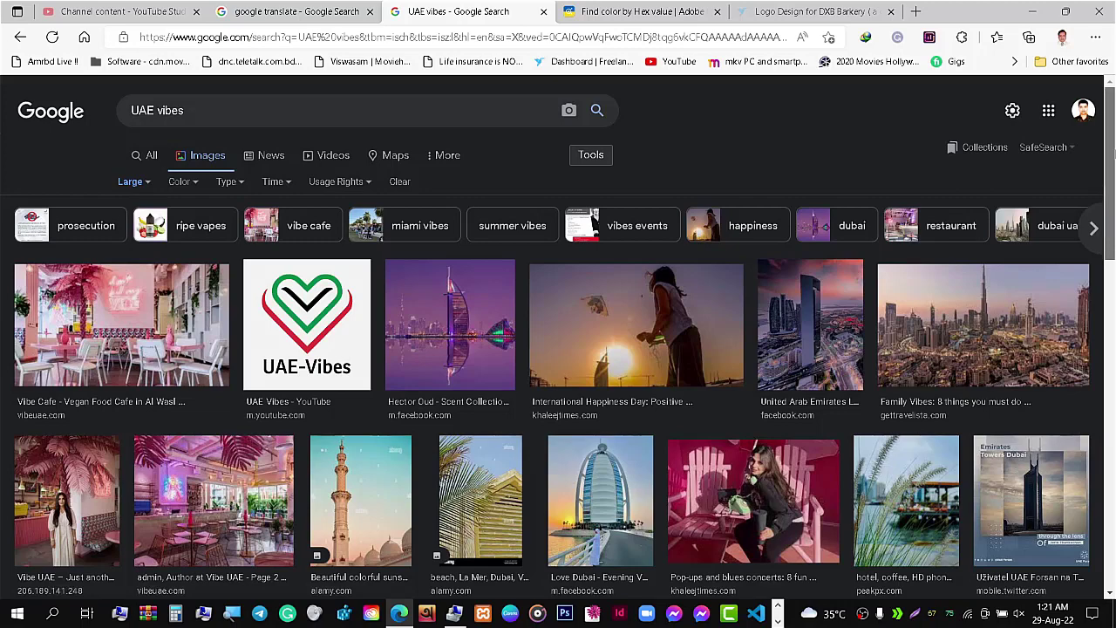
# - Preview the pink Vibe Cafe photo and copy the image
pyautogui.click(130, 313)
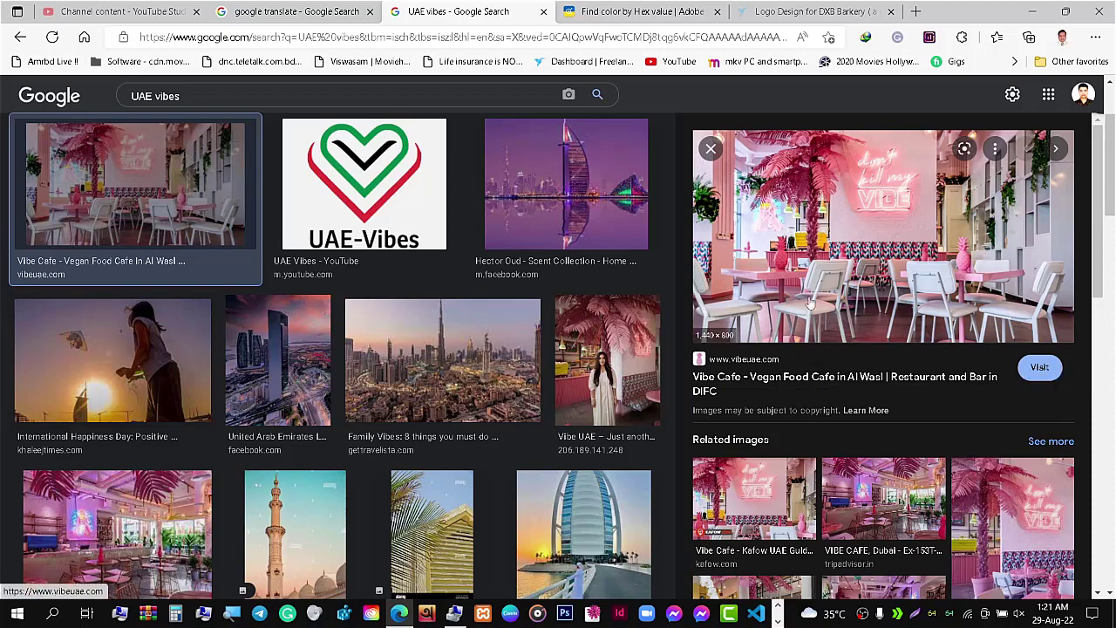
pyautogui.rightClick(856, 181)
pyautogui.click(903, 335)
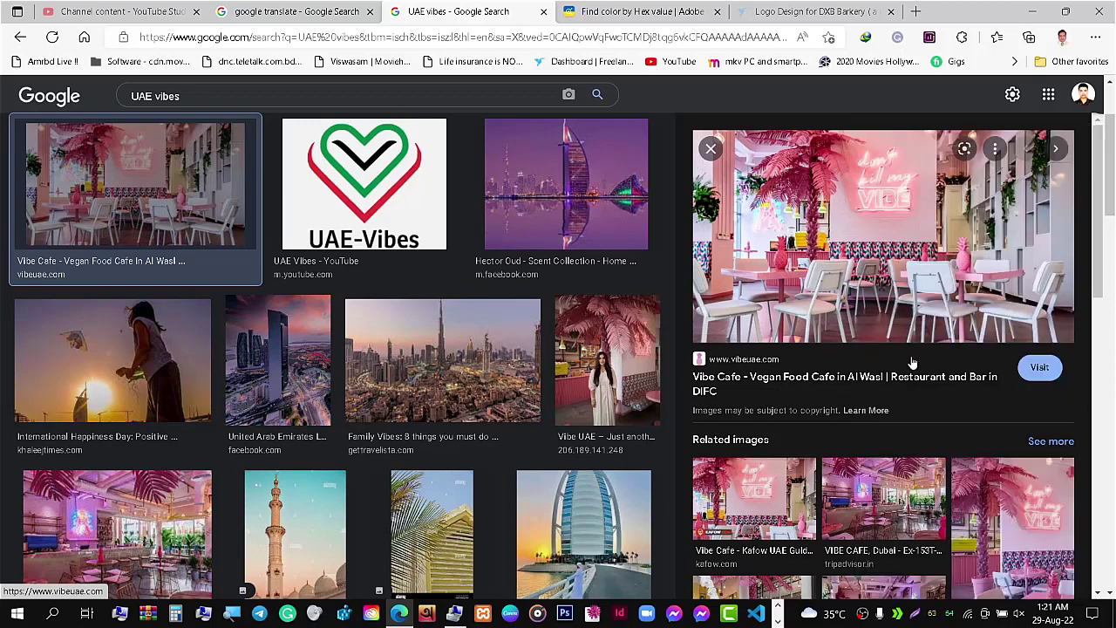
# - Paste the Vibe Cafe photo into DXB Barkery, shrunk to a thumbnail beside the artboard's top right
pyautogui.hotkey('alt', 'Tab')
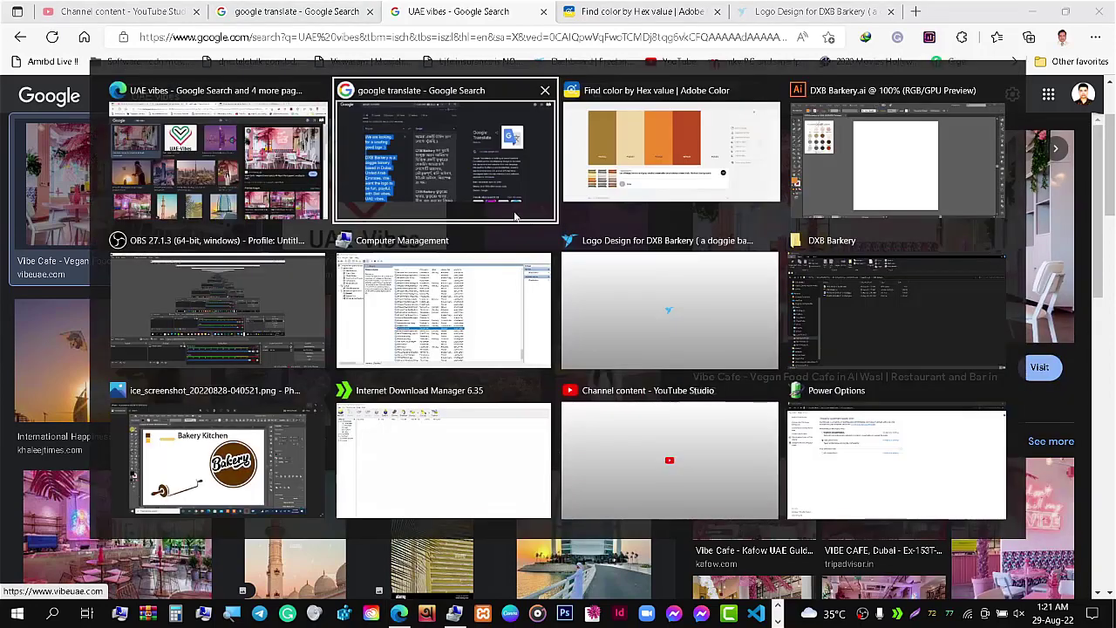
pyautogui.hotkey('alt', 'Tab')
pyautogui.hotkey('alt', 'Tab')
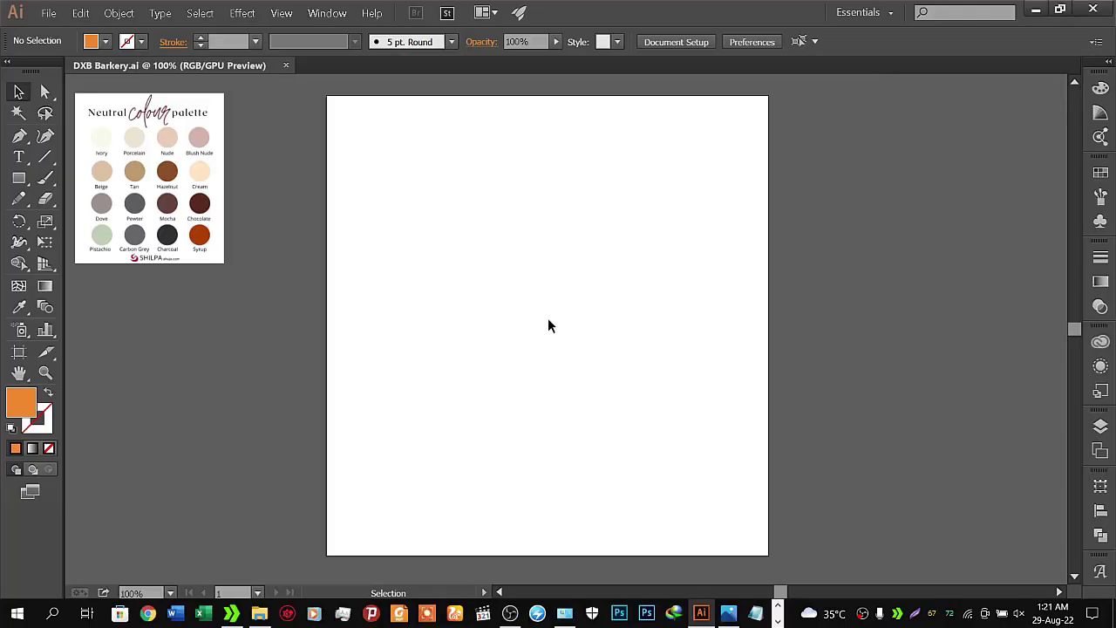
pyautogui.hotkey('ctrl', 'v')
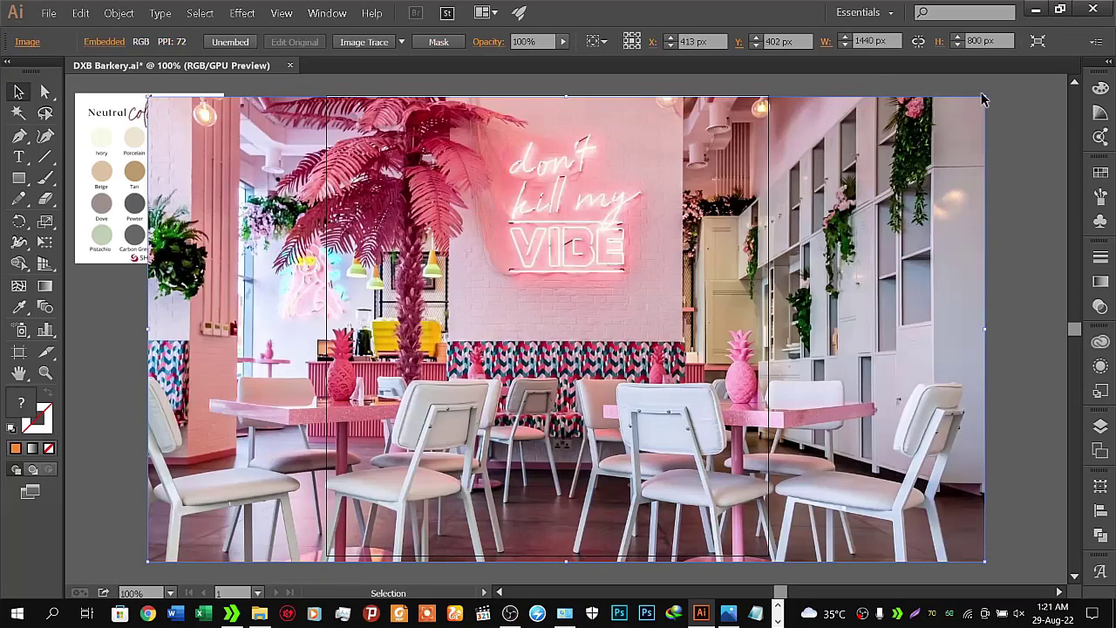
pyautogui.moveTo(985, 97)
pyautogui.mouseDown()
pyautogui.moveTo(850, 153)
pyautogui.moveTo(663, 316)
pyautogui.mouseUp()
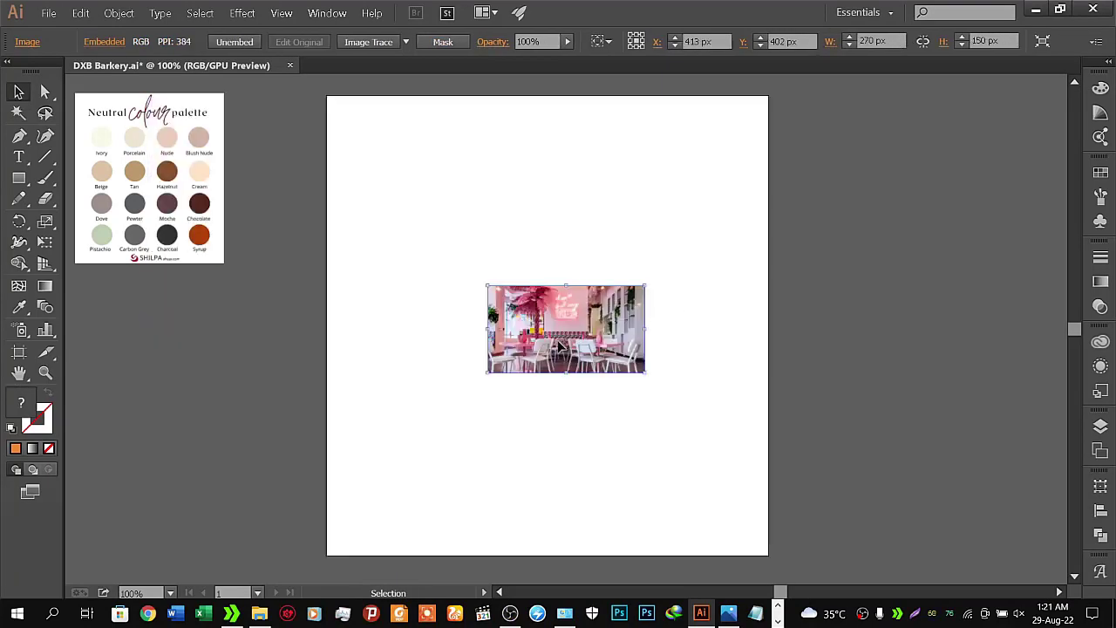
pyautogui.moveTo(561, 346); pyautogui.dragTo(883, 159)
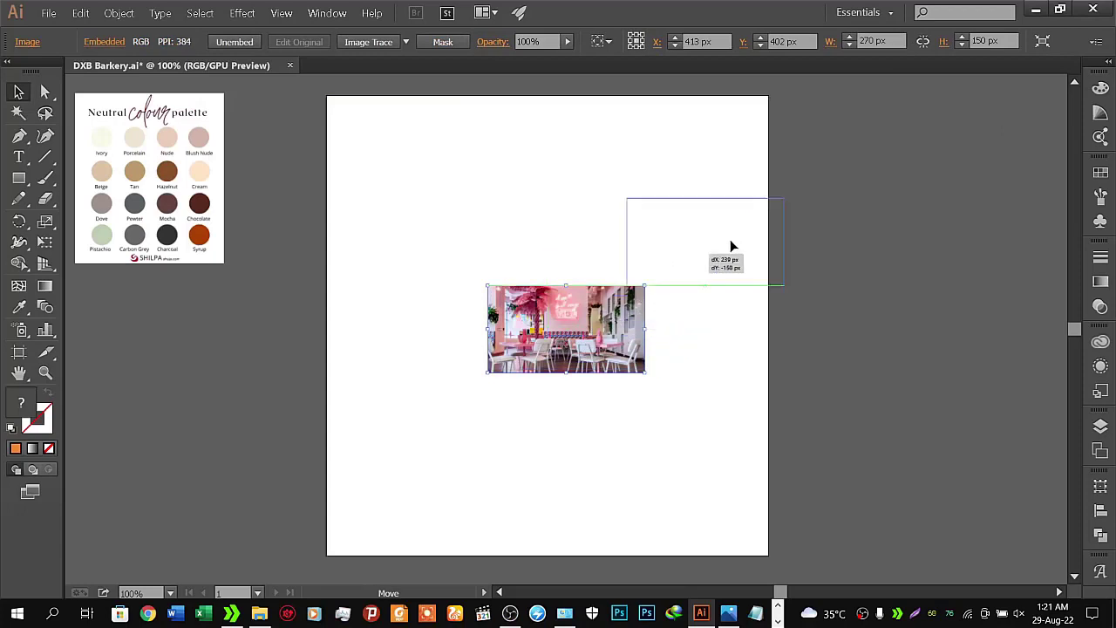
pyautogui.click(875, 258)
# - Save the document with the café photo
pyautogui.click(43, 14)
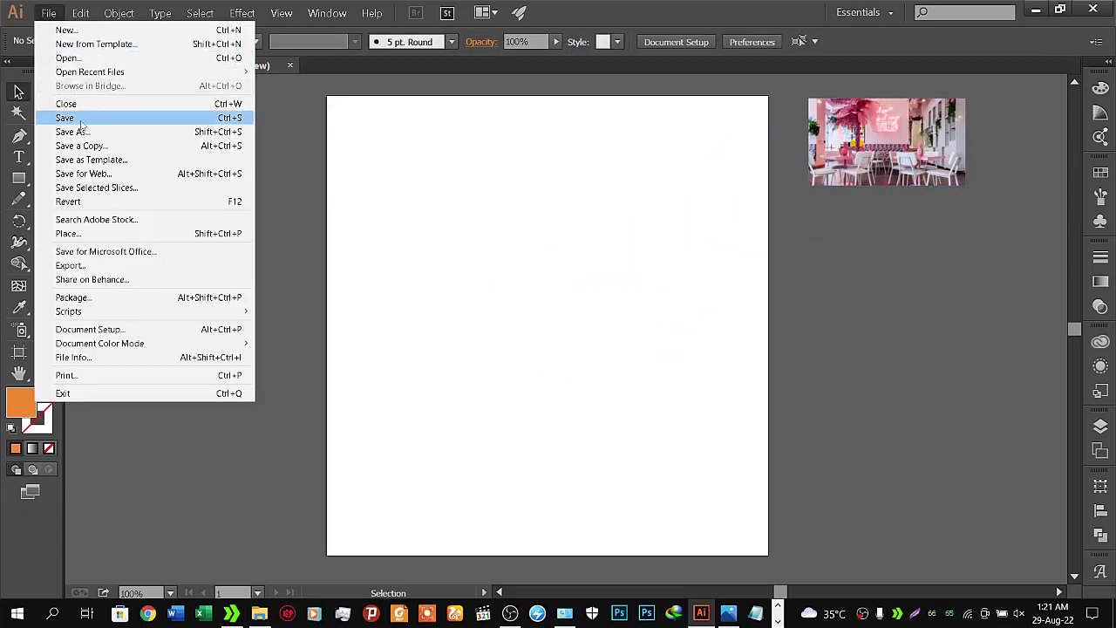
pyautogui.click(269, 328)
pyautogui.hotkey('alt', 'Tab')
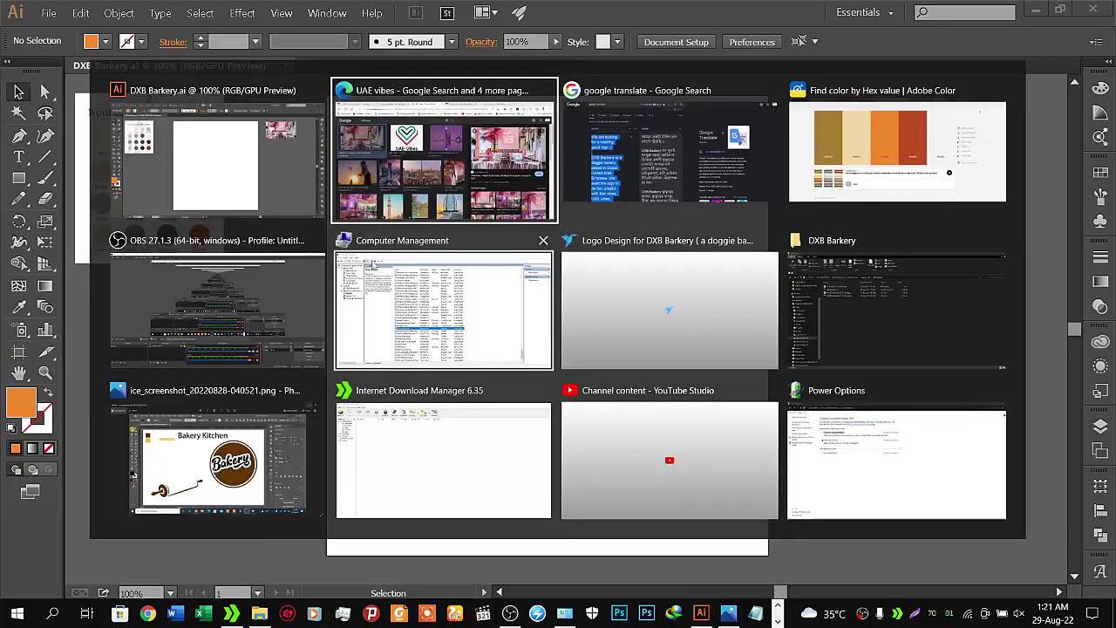
# - From the UAE vibes results, open the related Abu Dhabi sunset skyline photo
pyautogui.click(451, 168)
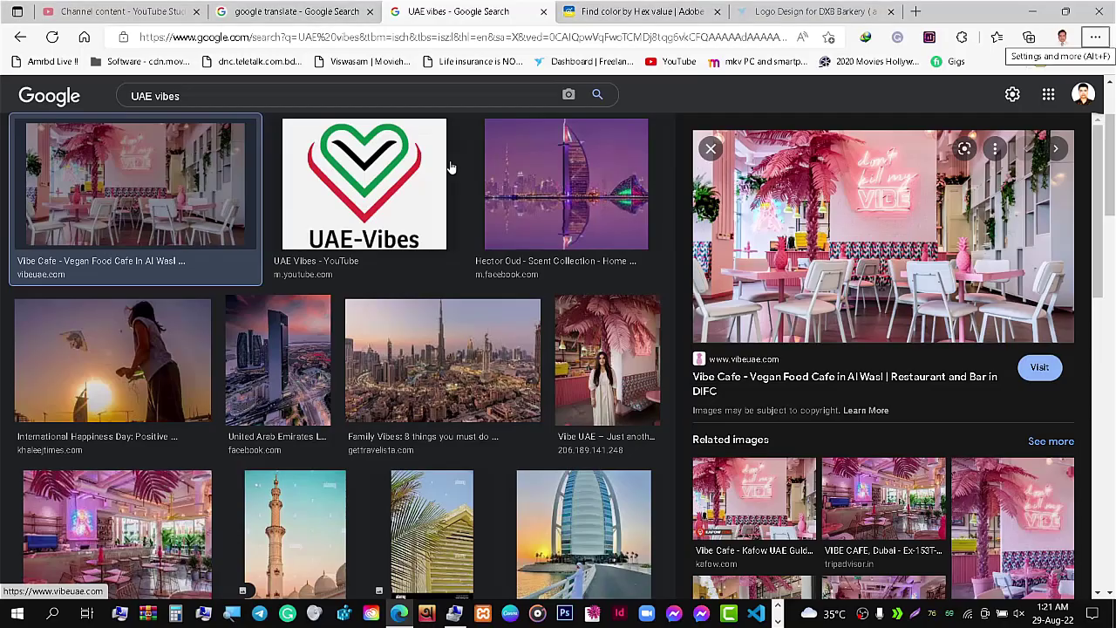
pyautogui.click(277, 375)
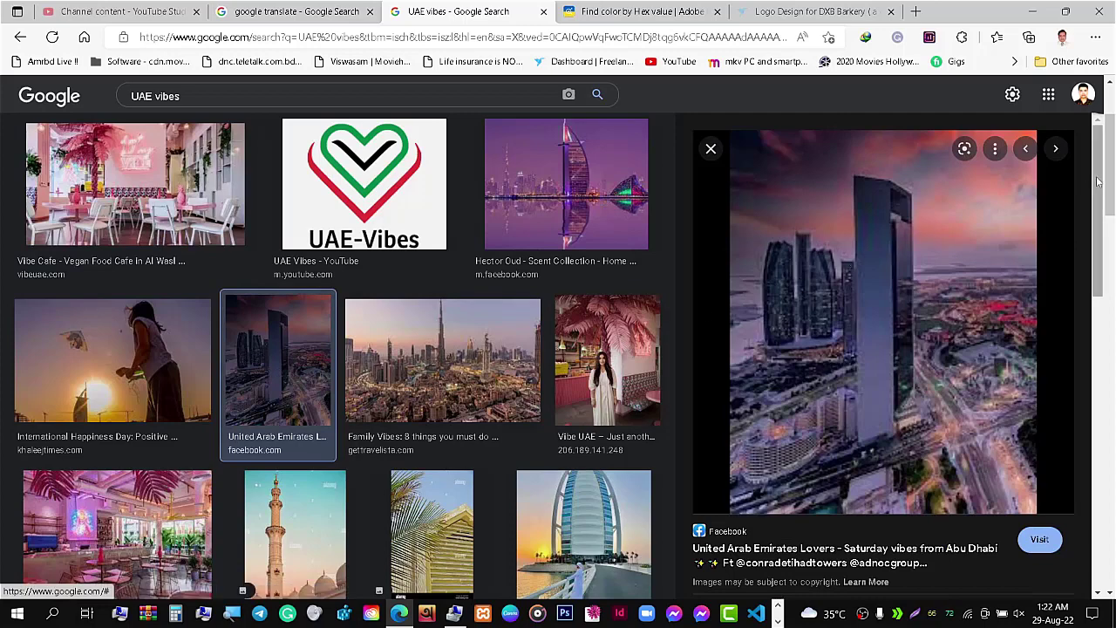
pyautogui.moveTo(1097, 180); pyautogui.dragTo(1085, 292)
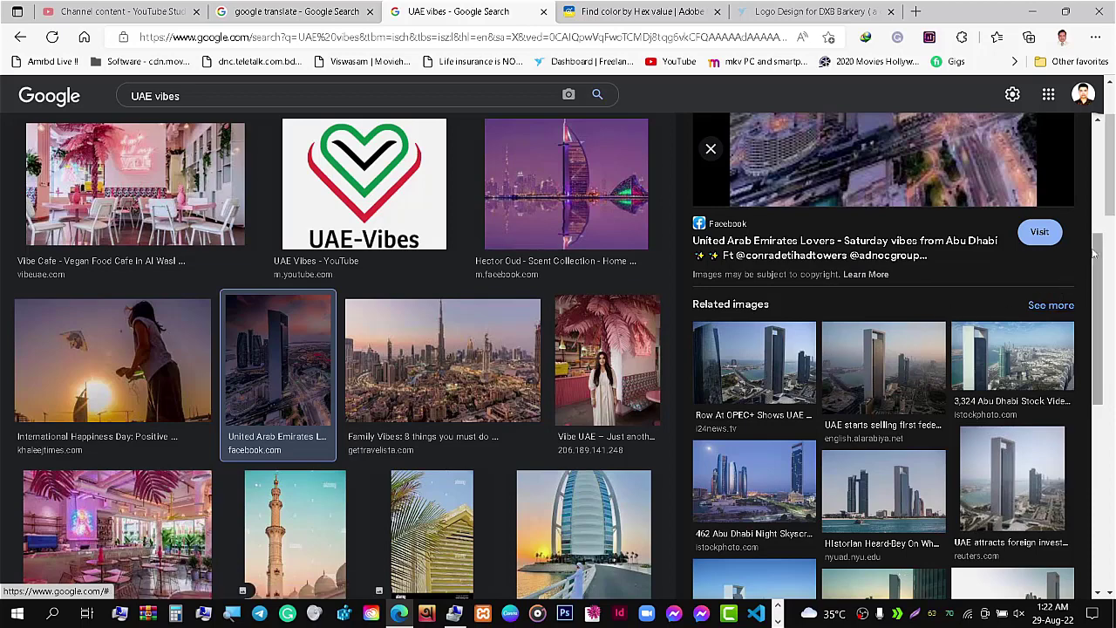
pyautogui.moveTo(1099, 258); pyautogui.dragTo(1089, 360)
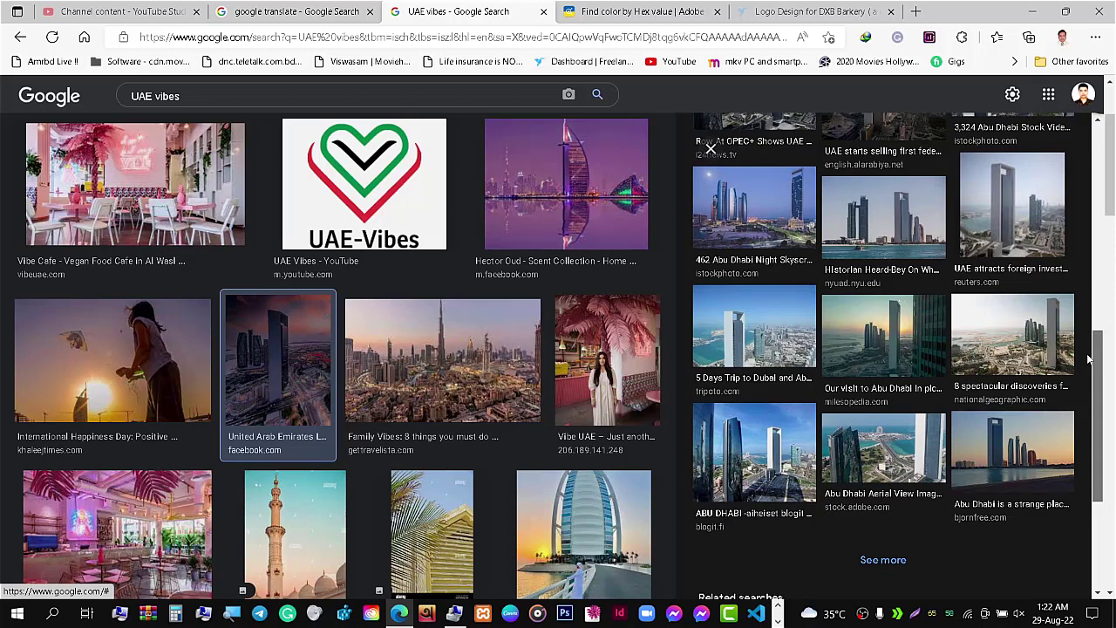
pyautogui.click(1016, 446)
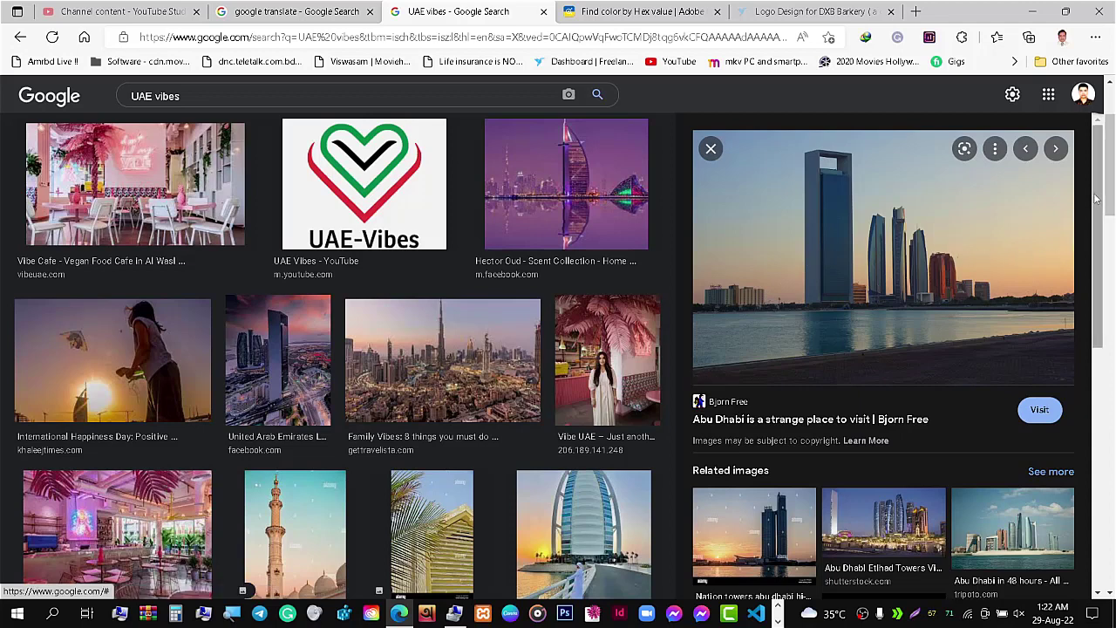
# - Copy the Abu Dhabi skyline image from its preview
pyautogui.scroll(-1, 1099, 250)
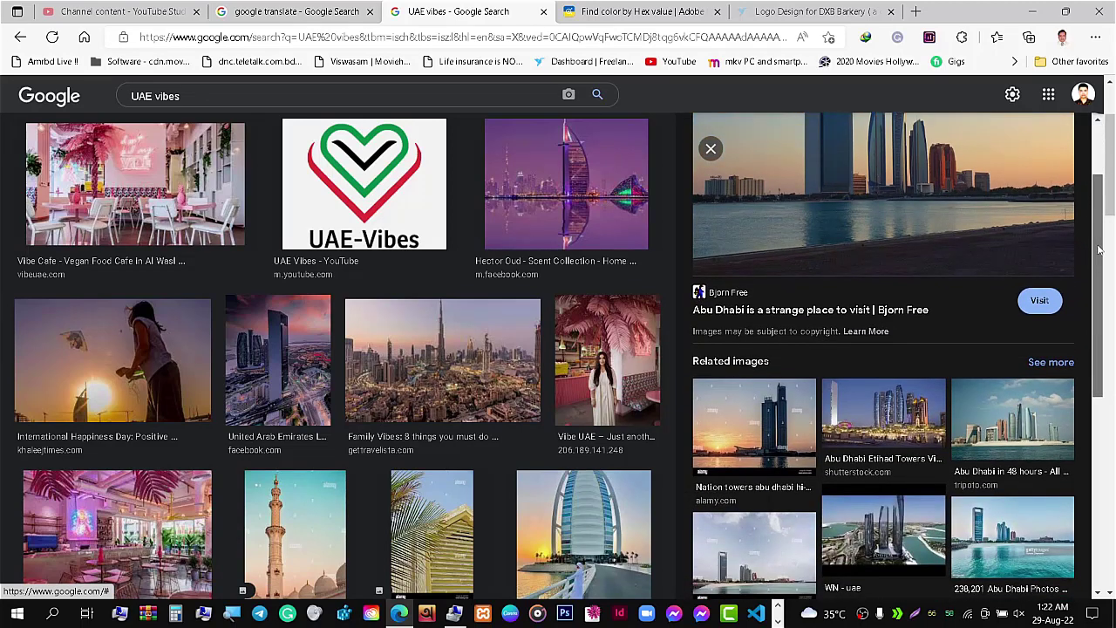
pyautogui.scroll(-1, 1099, 250)
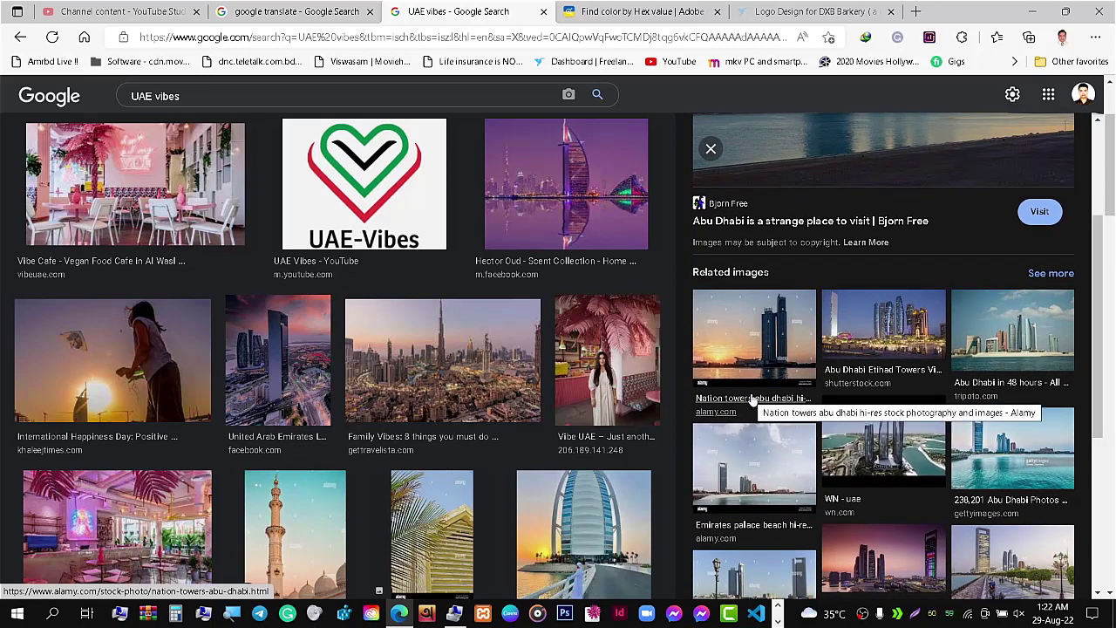
pyautogui.click(1097, 283)
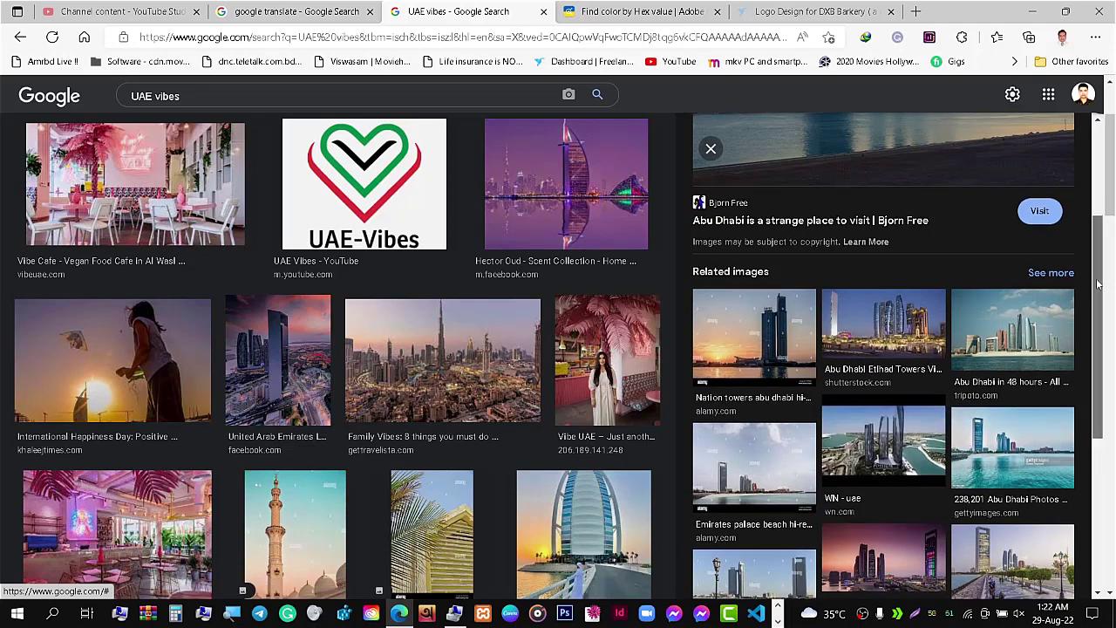
pyautogui.scroll(-2, 1084, 336)
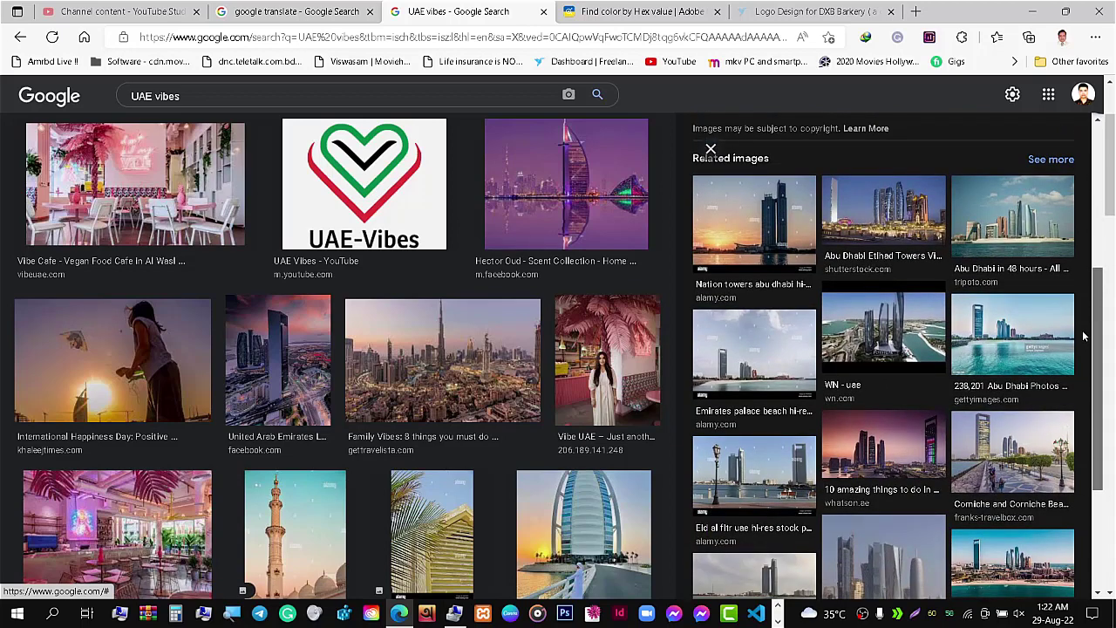
pyautogui.scroll(-1, 1082, 349)
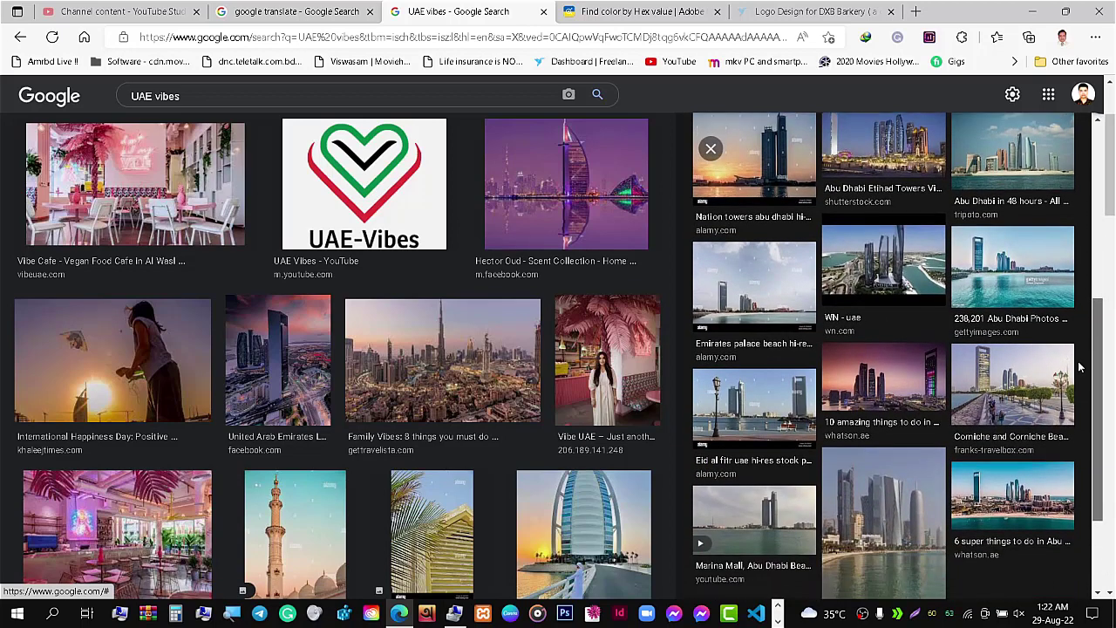
pyautogui.scroll(5, 1082, 348)
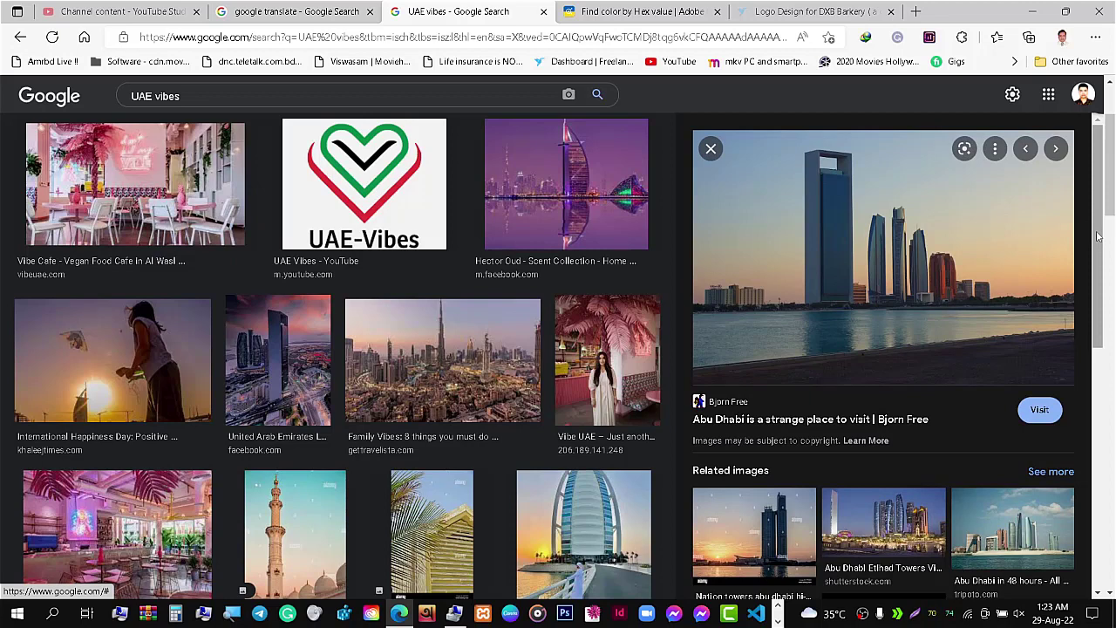
pyautogui.rightClick(985, 237)
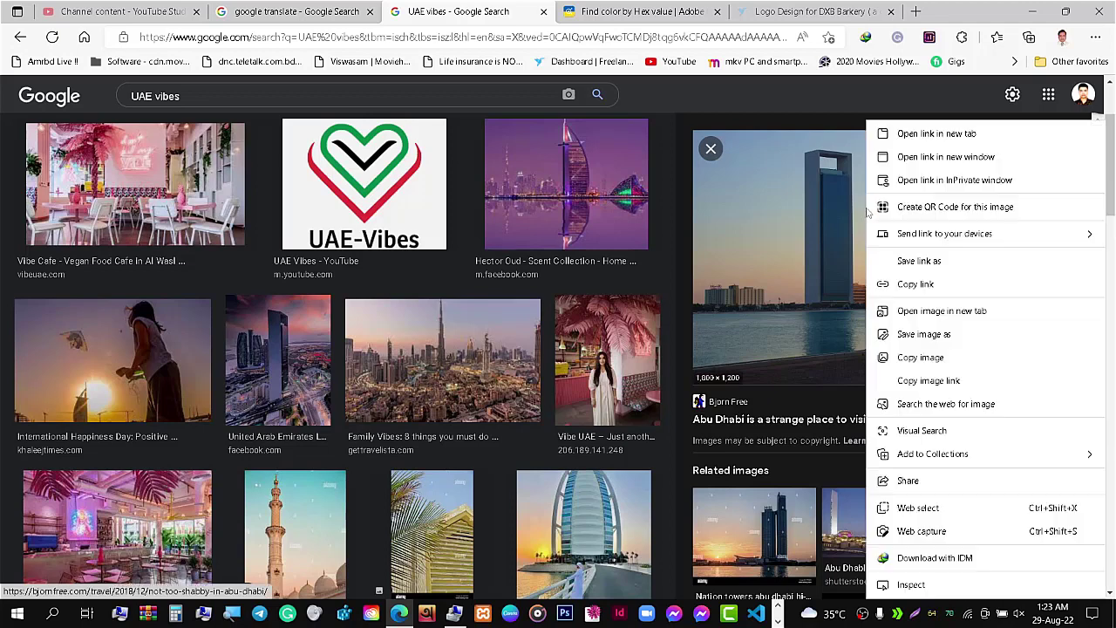
pyautogui.click(916, 357)
# - Paste the Abu Dhabi skyline photo, scale it down, and place it below the café thumbnail
pyautogui.hotkey('alt', 'Tab')
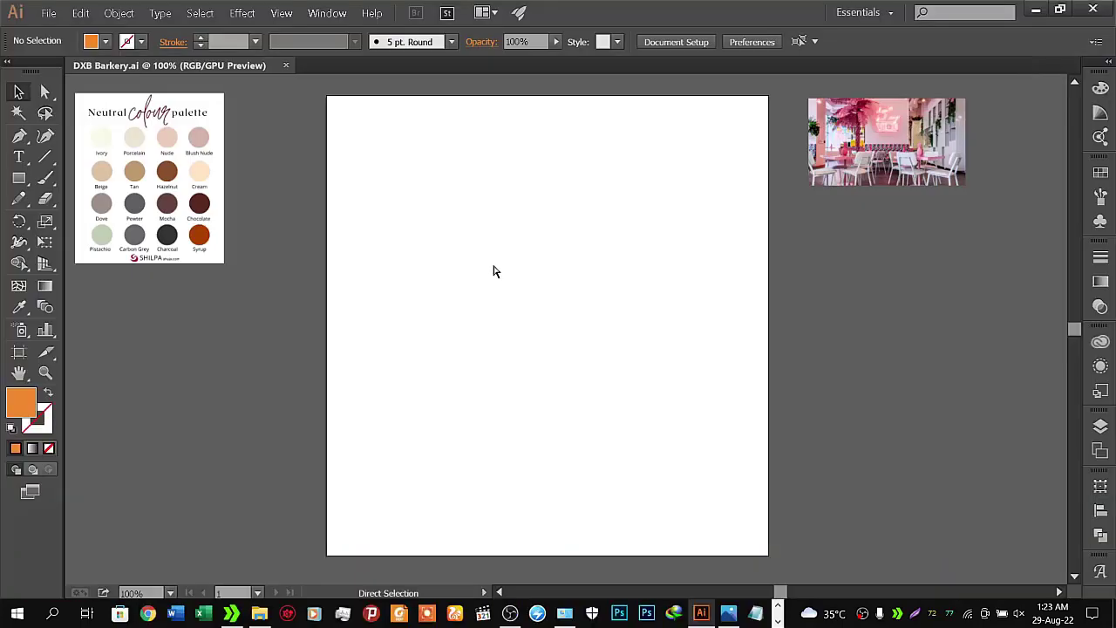
pyautogui.hotkey('ctrl', 'v')
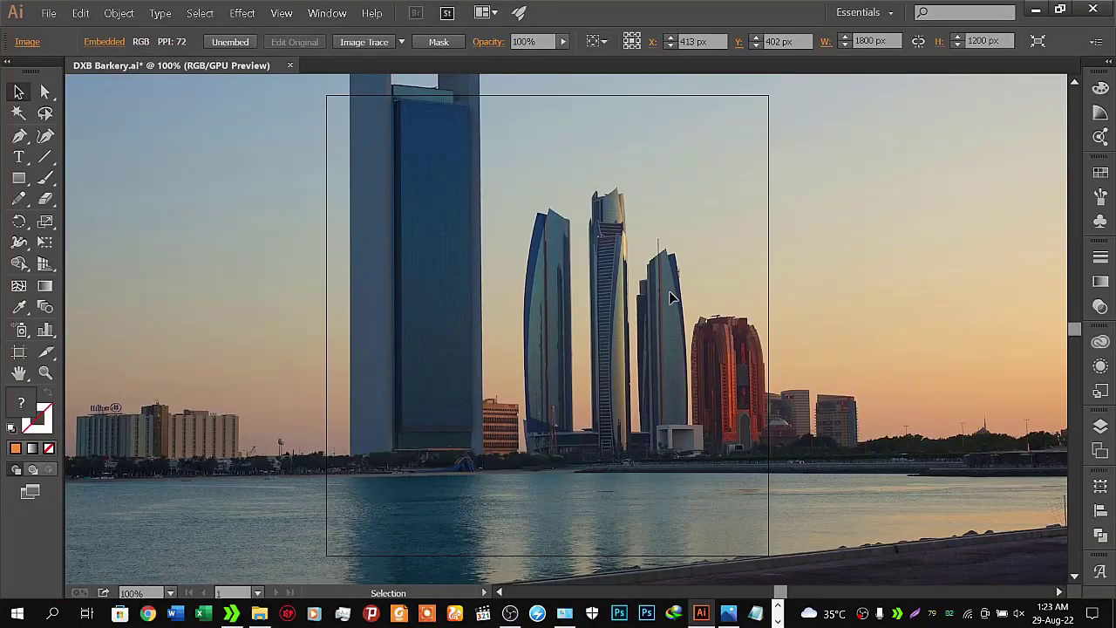
pyautogui.press('z')
pyautogui.moveTo(690, 297); pyautogui.dragTo(598, 326)
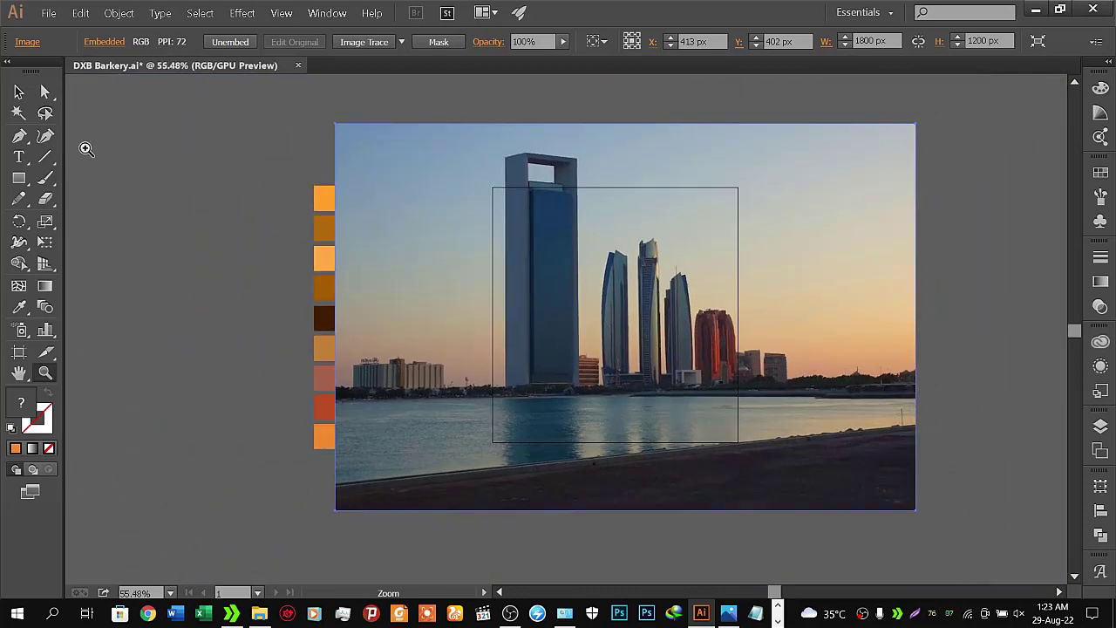
pyautogui.press('v')
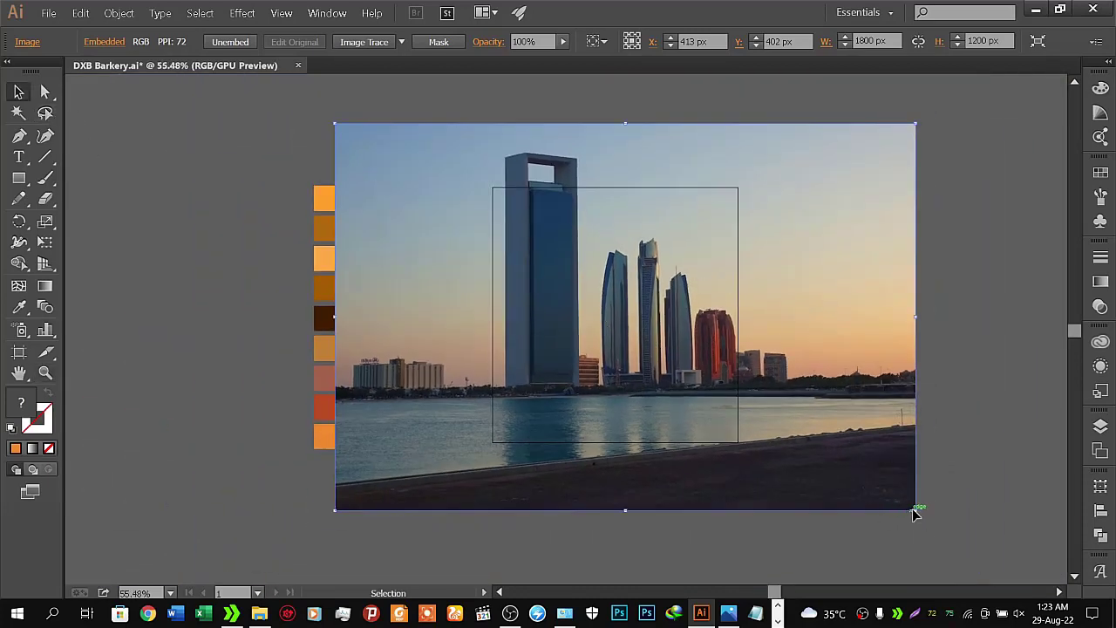
pyautogui.moveTo(915, 514); pyautogui.dragTo(682, 395)
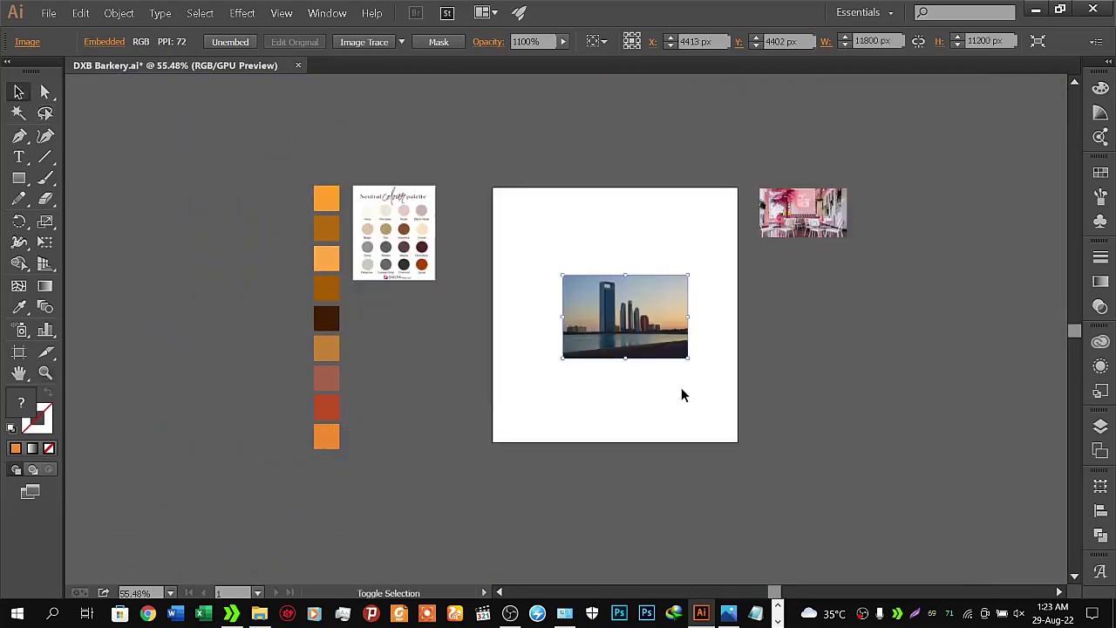
pyautogui.moveTo(631, 331); pyautogui.dragTo(826, 310)
pyautogui.press('z')
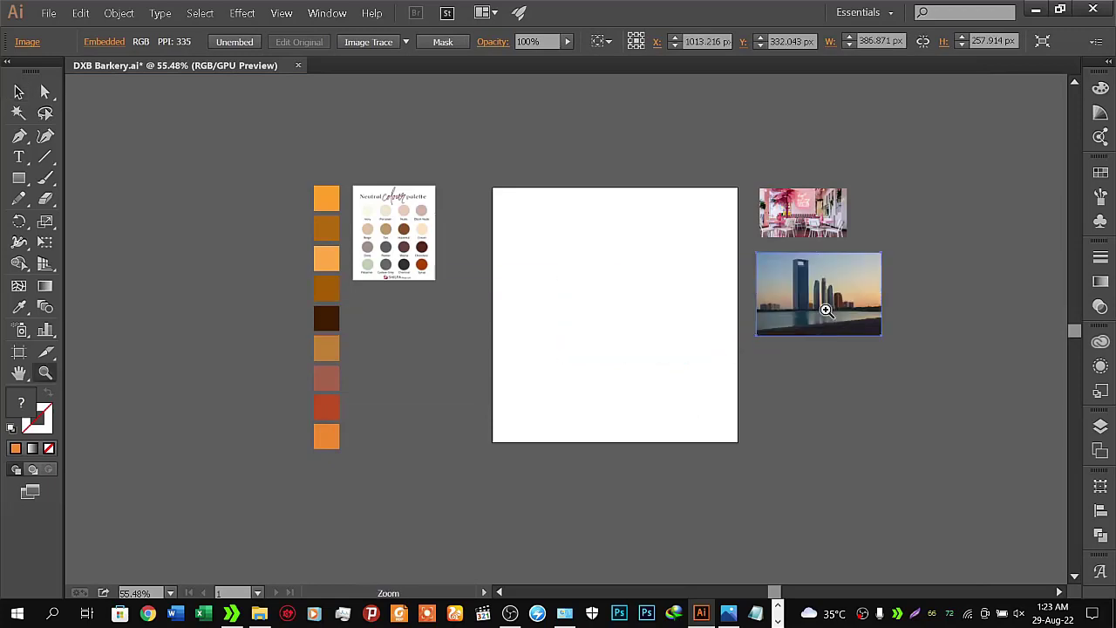
pyautogui.moveTo(710, 341)
pyautogui.mouseDown()
pyautogui.moveTo(791, 320)
pyautogui.moveTo(710, 294)
pyautogui.moveTo(641, 305)
pyautogui.mouseUp()
pyautogui.press('v')
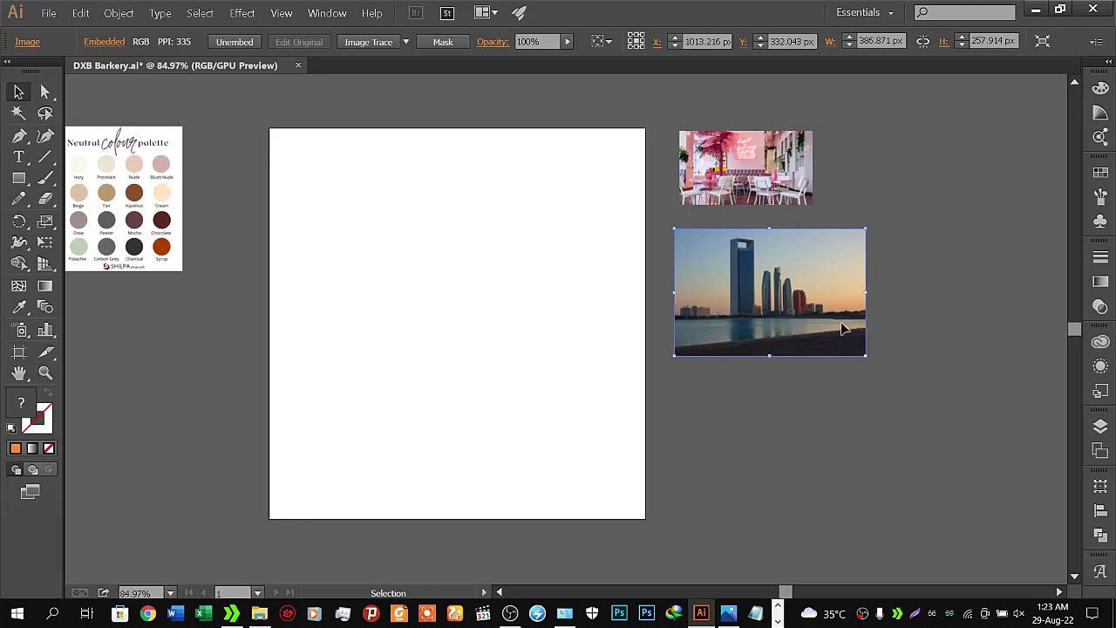
pyautogui.moveTo(866, 355); pyautogui.dragTo(834, 347)
pyautogui.click(802, 380)
# - Open the Etihad Towers night photo from the related images and copy it
pyautogui.hotkey('alt', 'Tab')
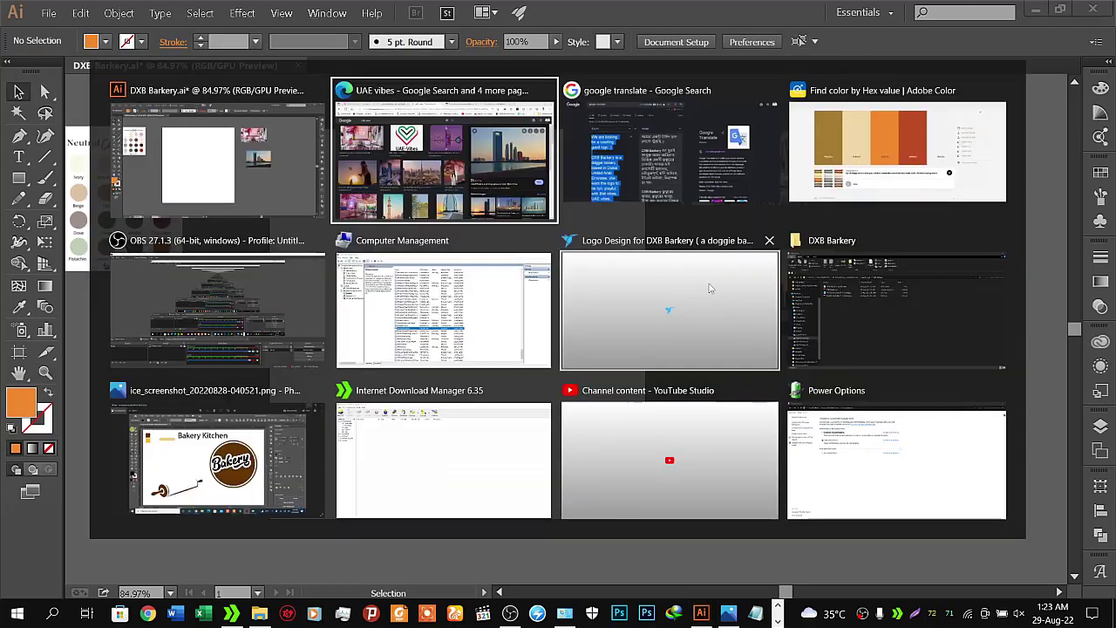
pyautogui.click(484, 175)
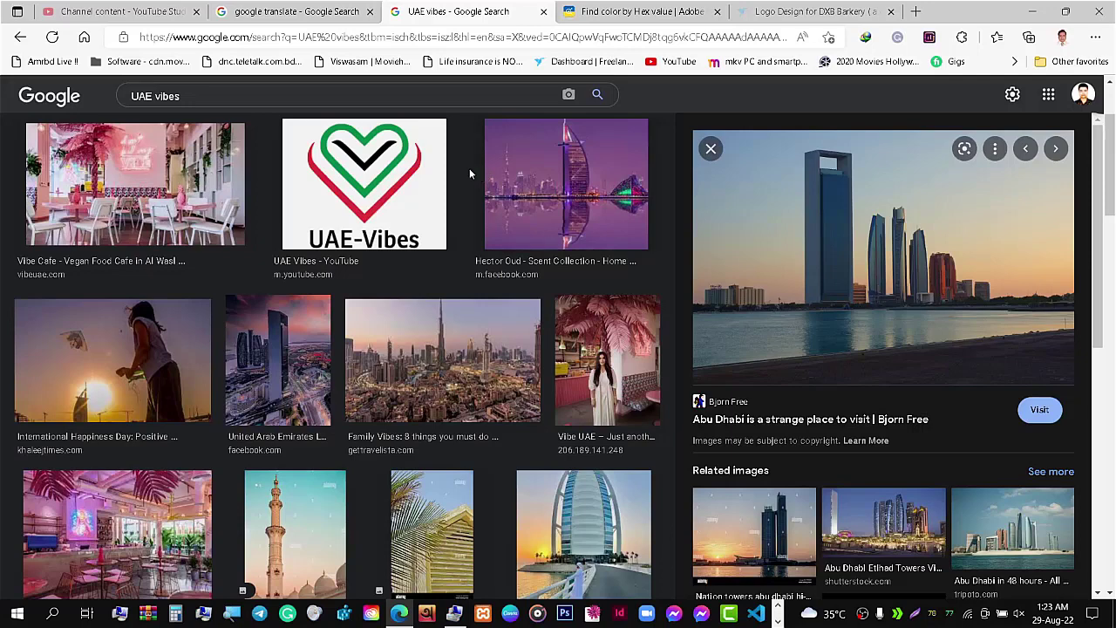
pyautogui.moveTo(883, 253)
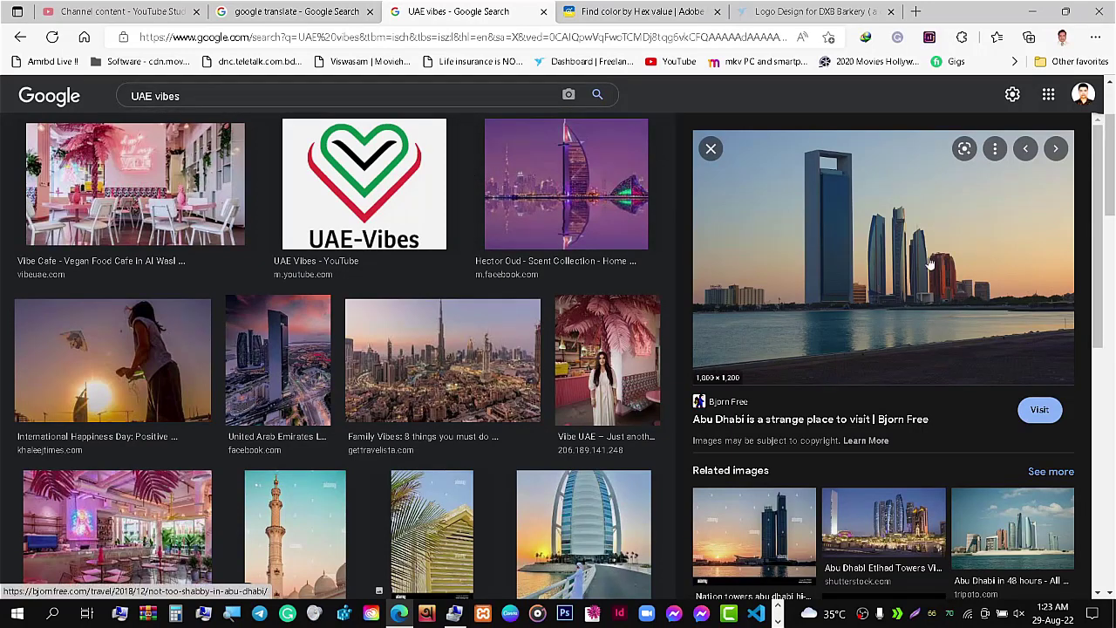
pyautogui.scroll(-2, 1099, 275)
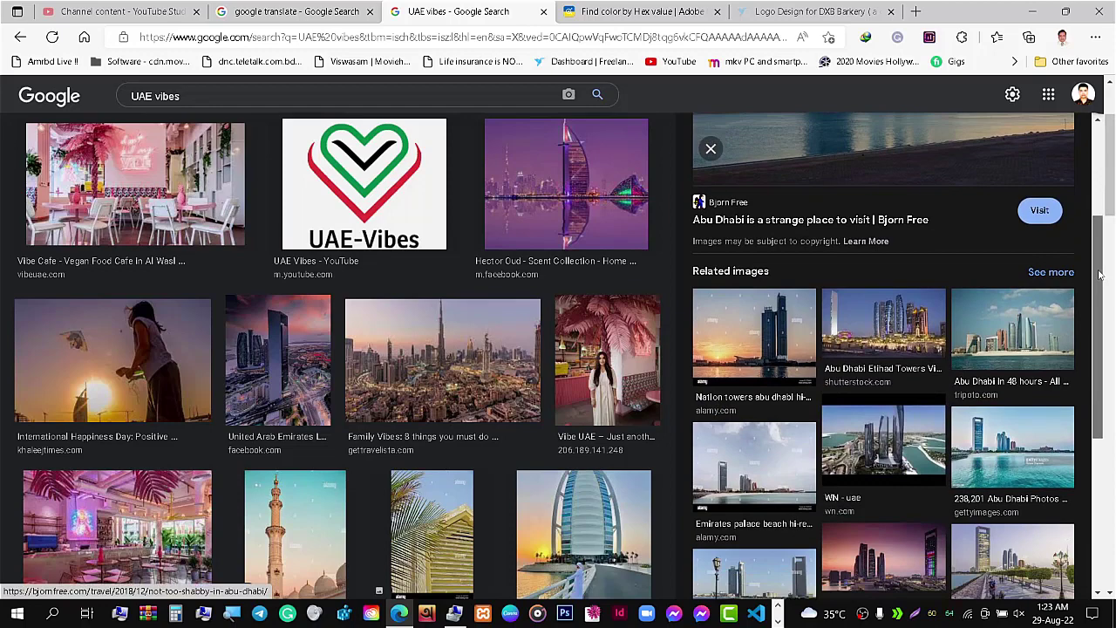
pyautogui.moveTo(1099, 274)
pyautogui.mouseDown()
pyautogui.moveTo(1099, 351)
pyautogui.moveTo(1093, 201)
pyautogui.mouseUp()
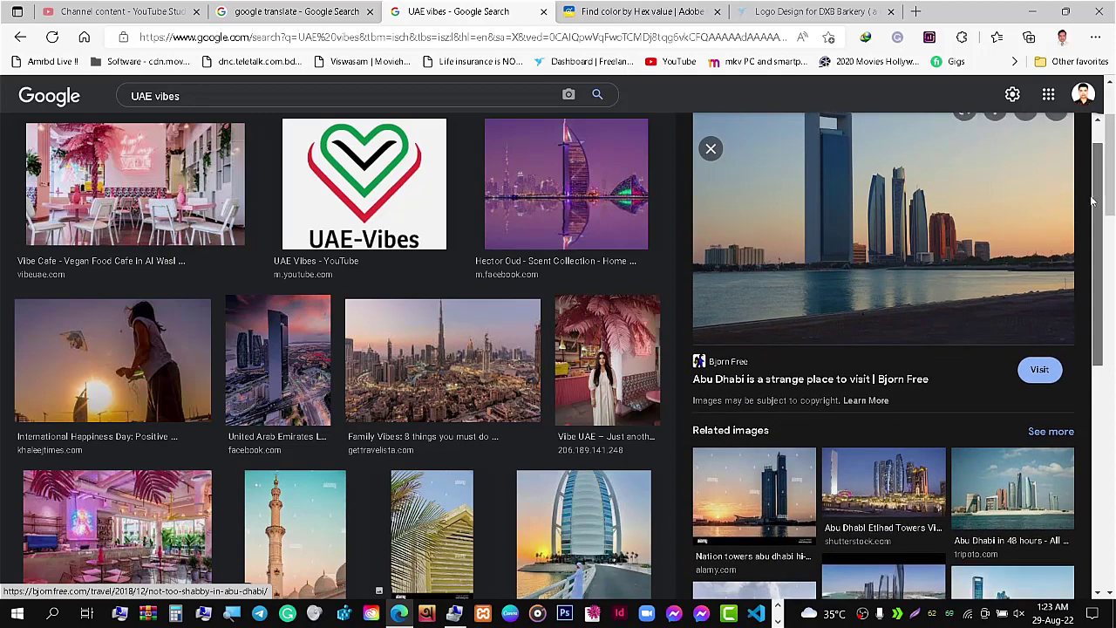
pyautogui.scroll(-2, 881, 347)
pyautogui.click(881, 347)
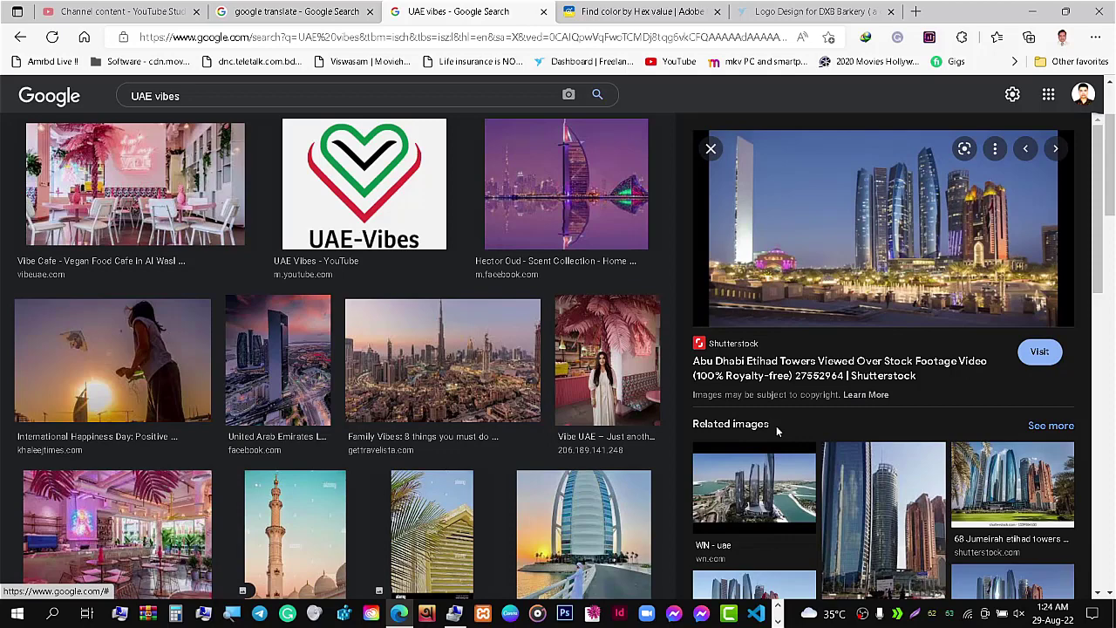
pyautogui.rightClick(842, 178)
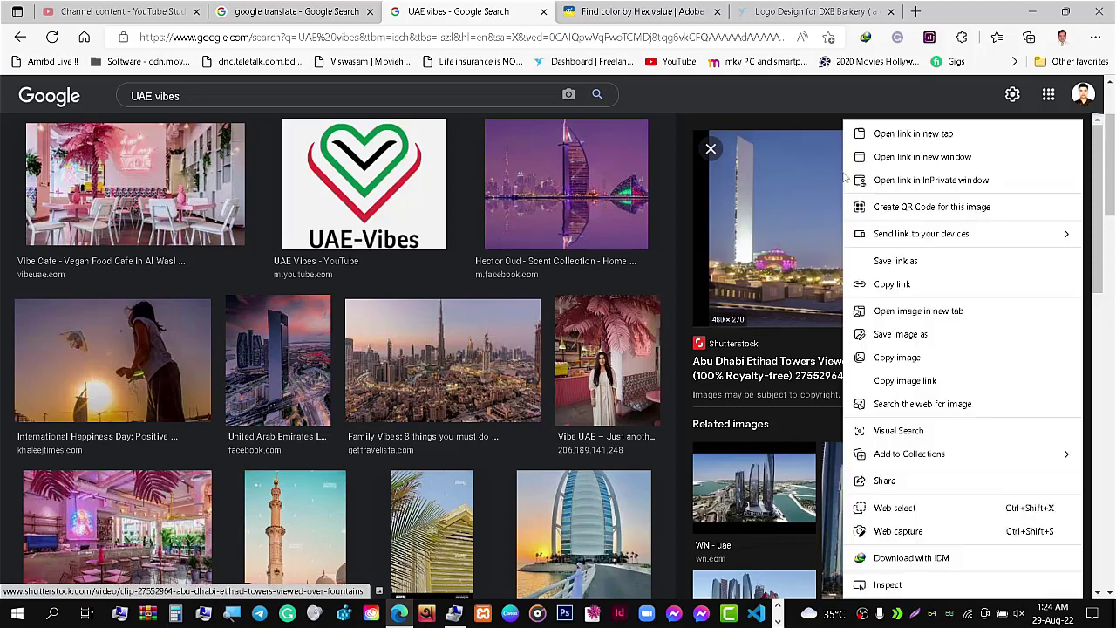
pyautogui.click(890, 358)
pyautogui.hotkey('alt', 'Tab')
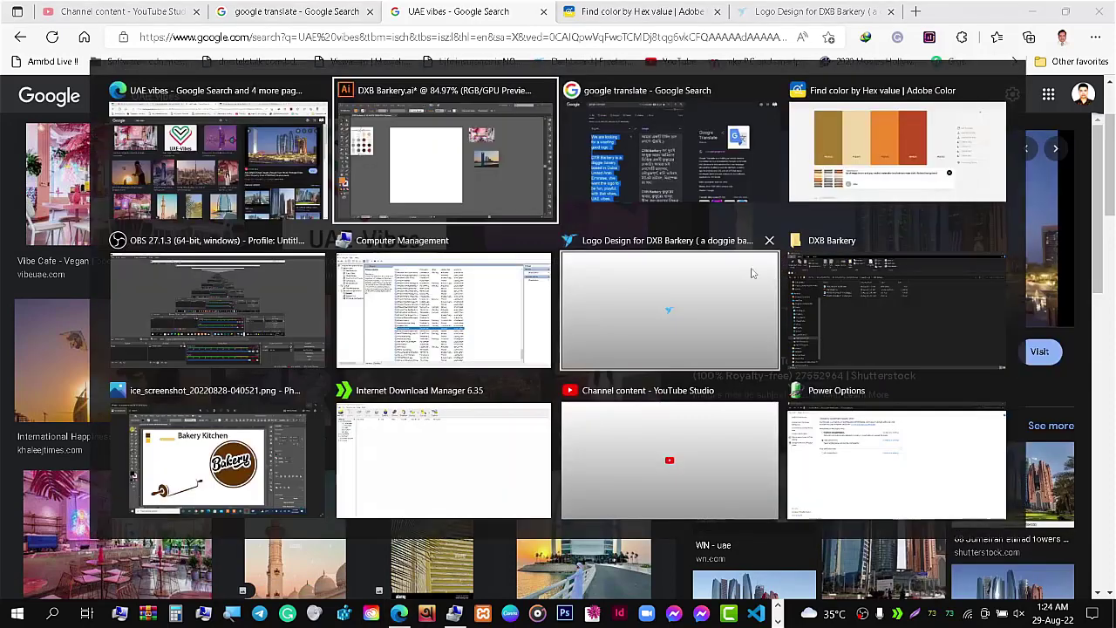
# - Paste the Etihad Towers photo, shrink it, and position it under the sunset skyline image
pyautogui.click(483, 182)
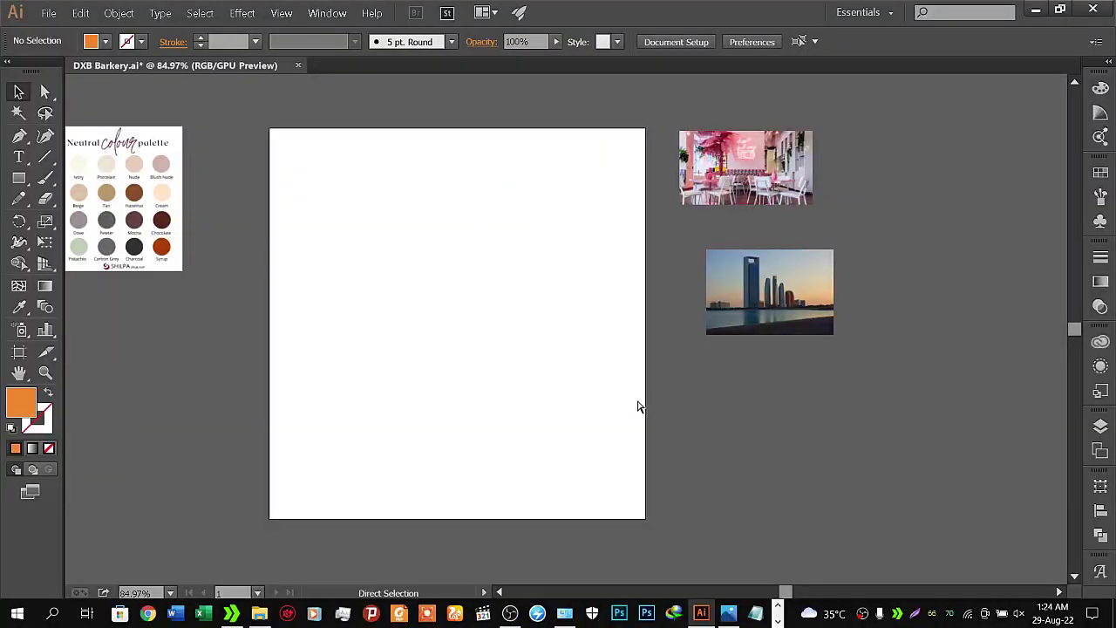
pyautogui.hotkey('ctrl', 'v')
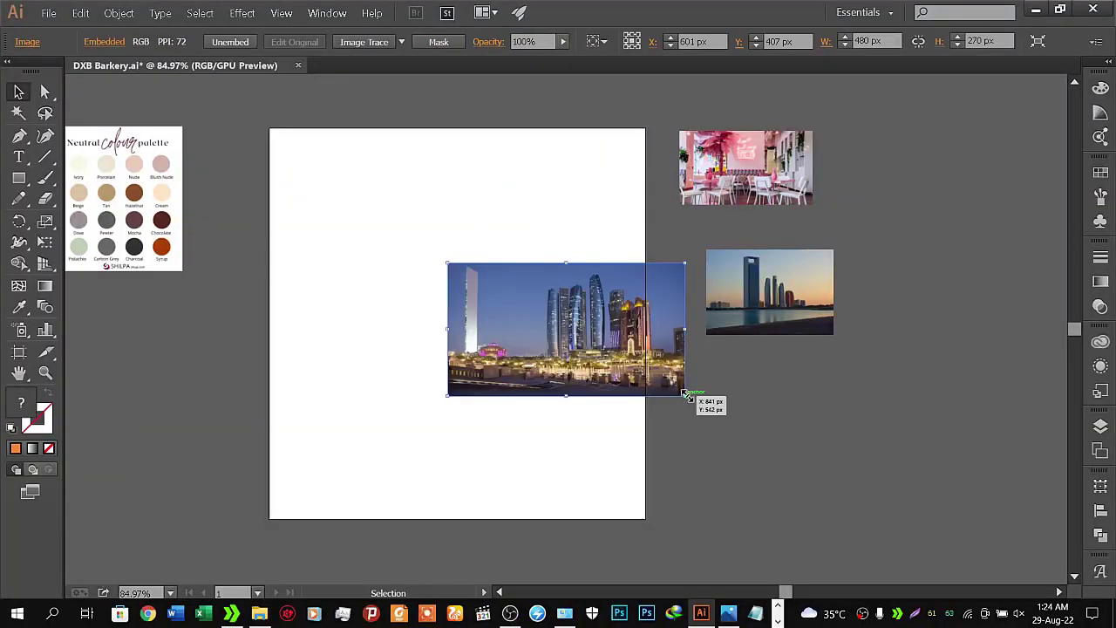
pyautogui.moveTo(685, 395); pyautogui.dragTo(636, 368)
pyautogui.moveTo(691, 345); pyautogui.dragTo(785, 403)
pyautogui.click(748, 506)
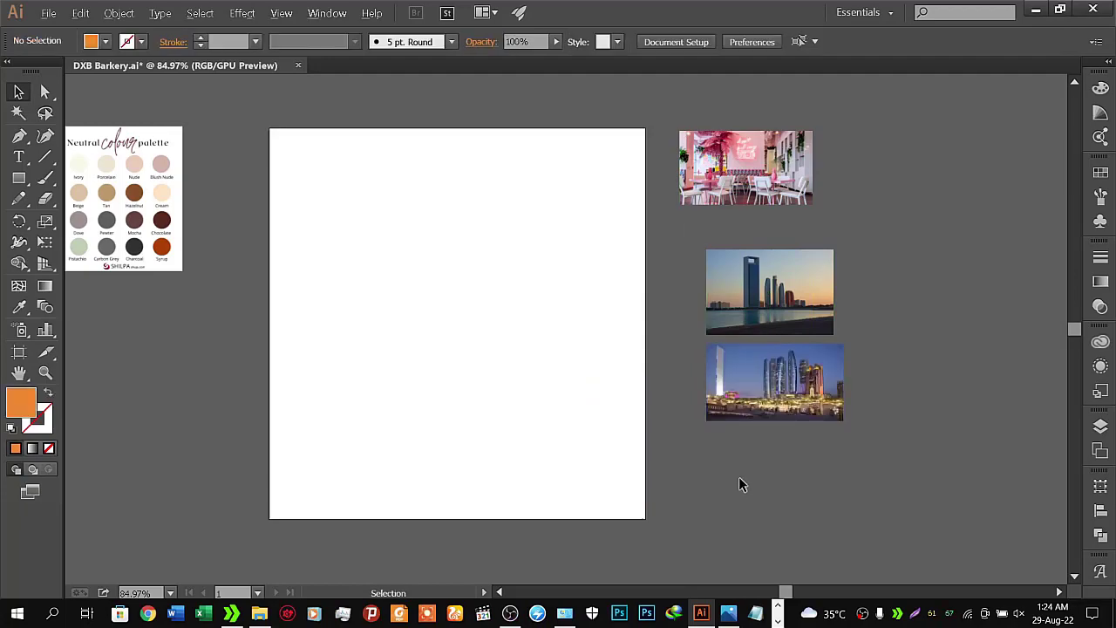
pyautogui.hotkey('alt', 'Tab')
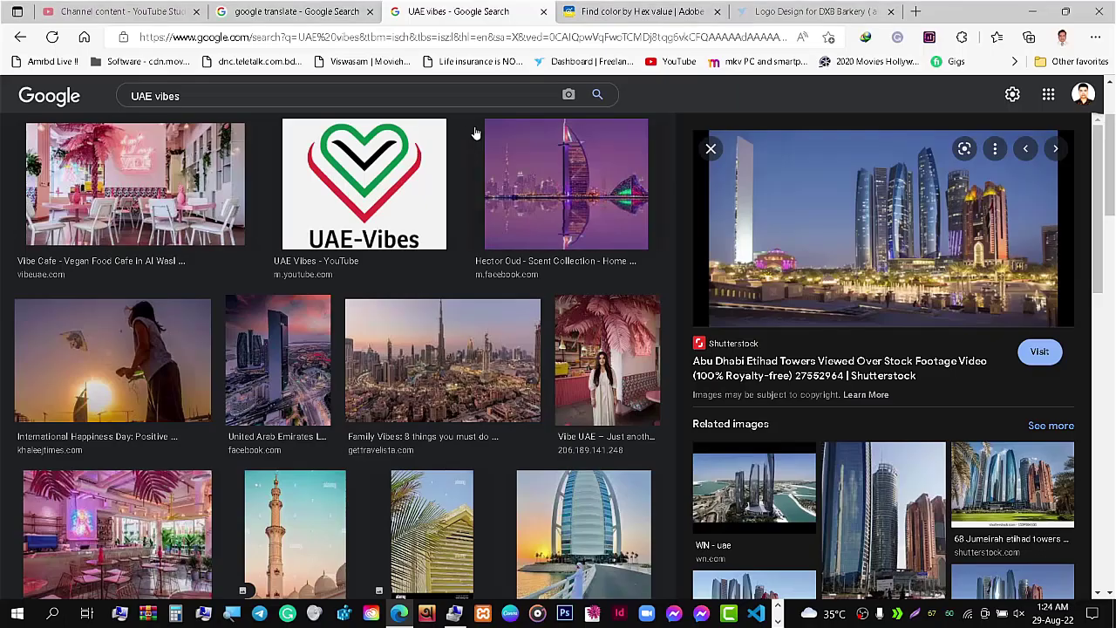
# - Reopen the United Arab Emirates preview and view more images related to the Abu Dhabi tower
pyautogui.click(17, 38)
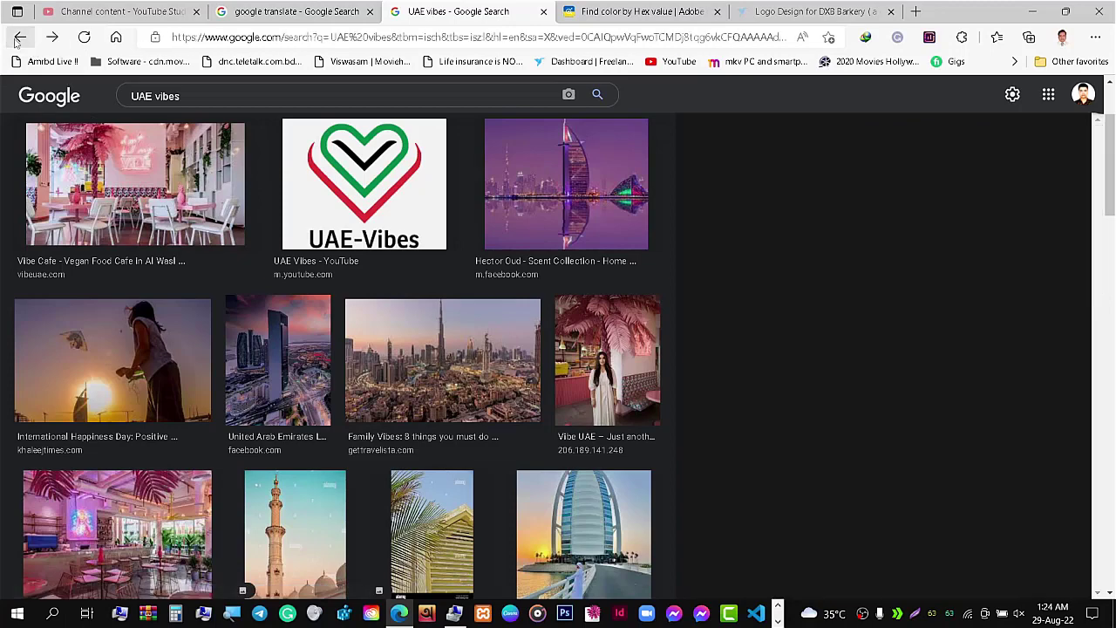
pyautogui.click(18, 38)
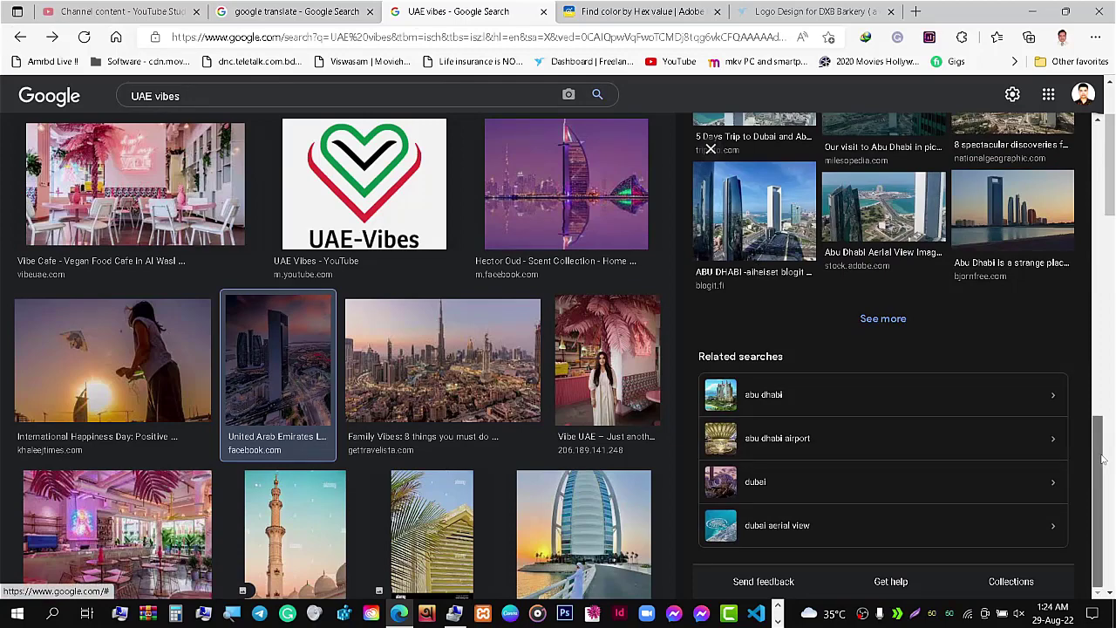
pyautogui.moveTo(1102, 459); pyautogui.dragTo(1101, 129)
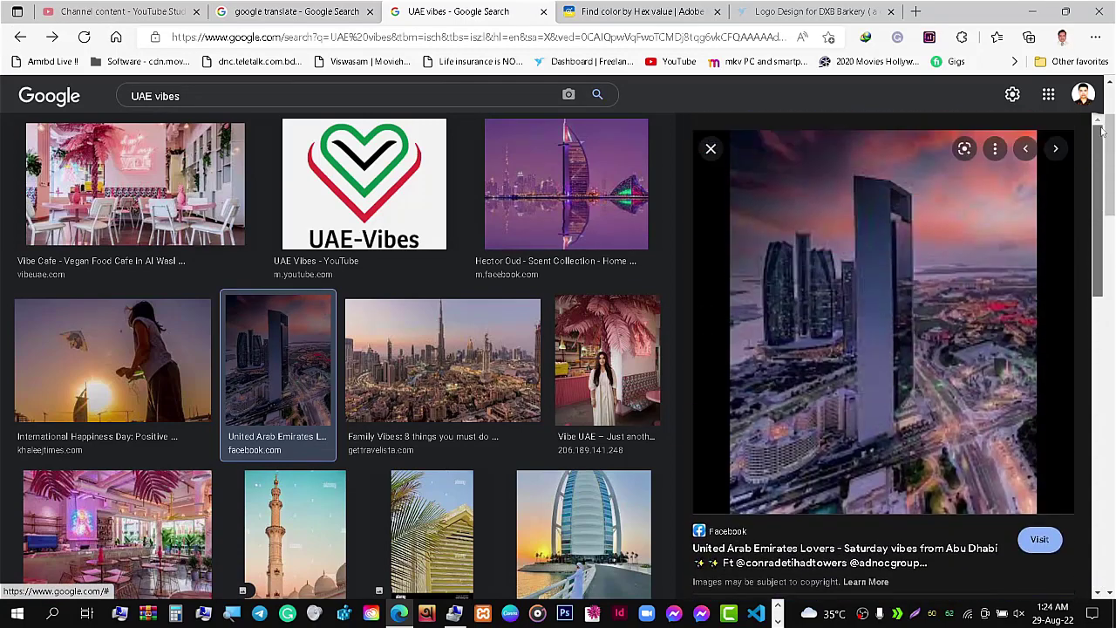
pyautogui.moveTo(1101, 129); pyautogui.dragTo(1099, 265)
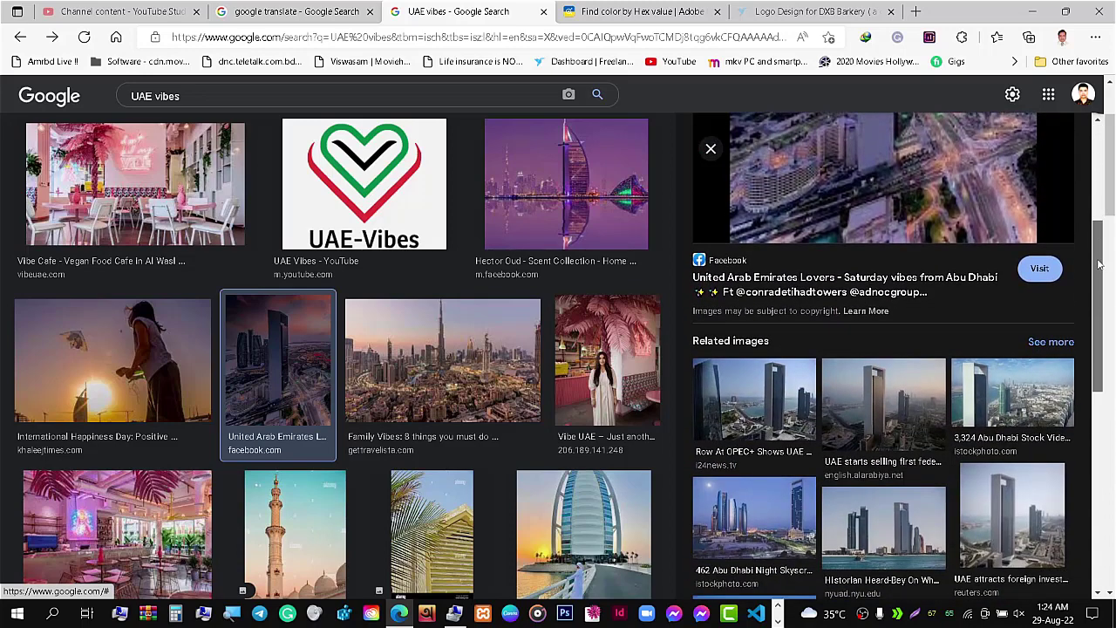
pyautogui.click(1049, 346)
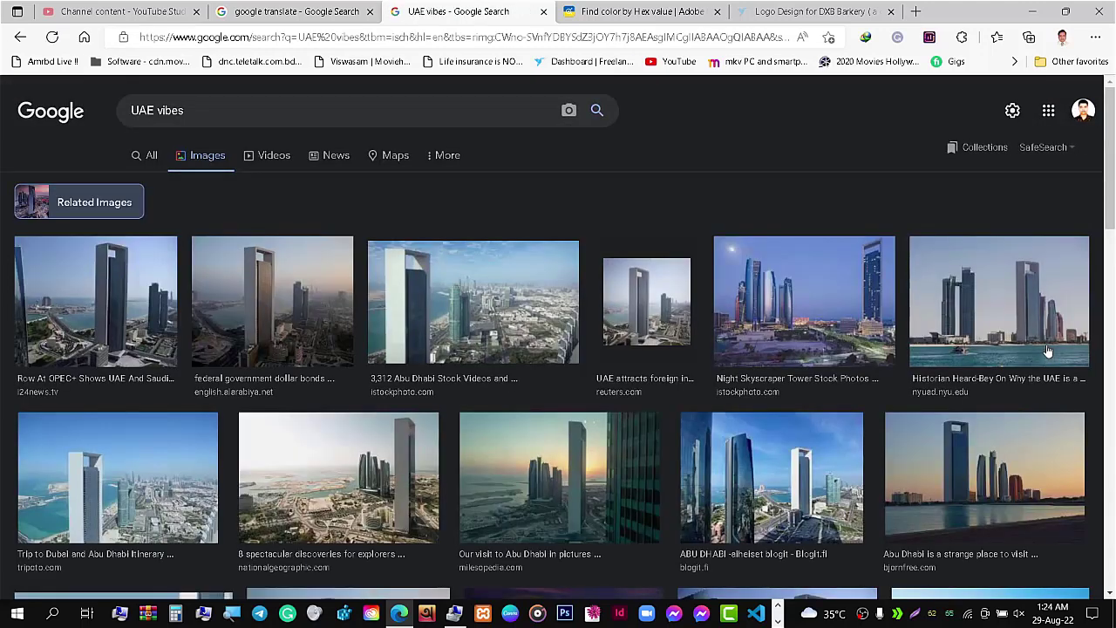
# - Return from the related images to the earlier UAE vibes image results
pyautogui.click(447, 159)
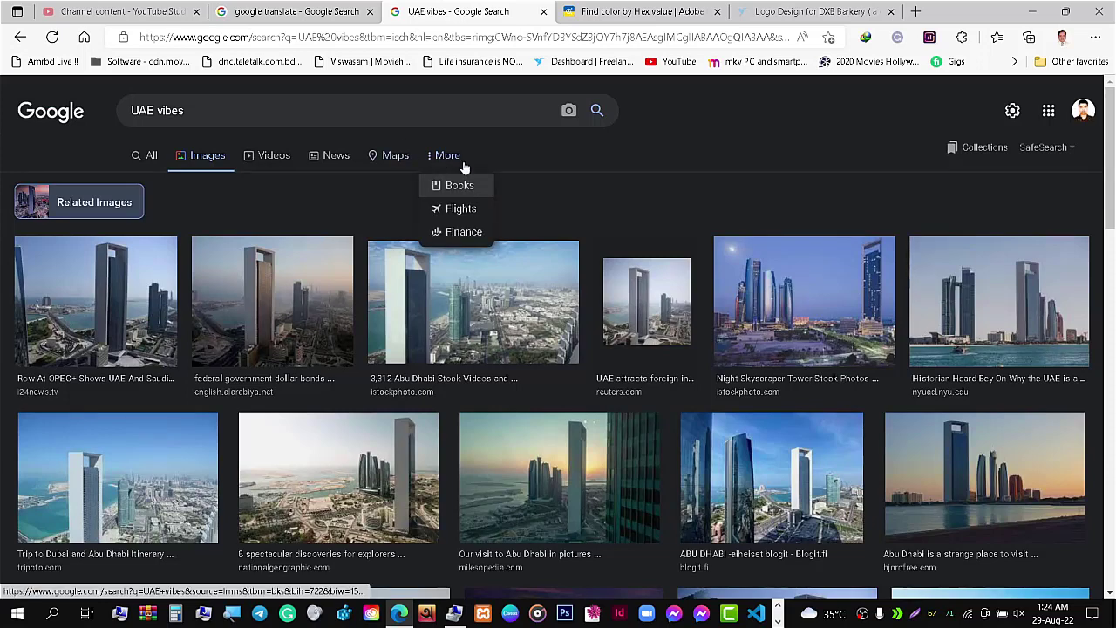
pyautogui.click(638, 192)
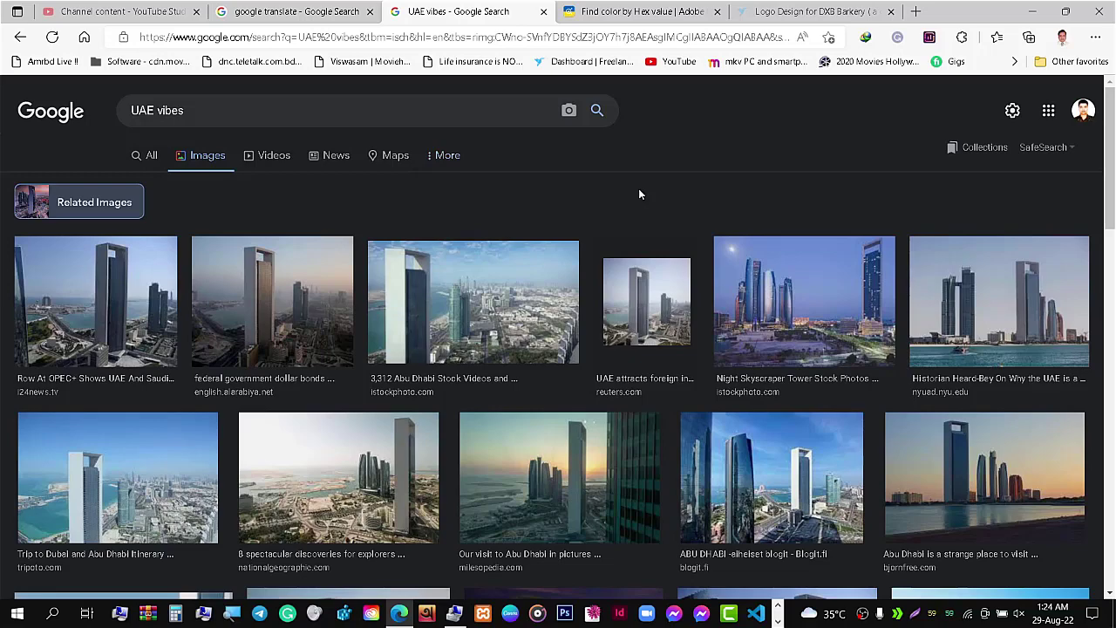
pyautogui.click(20, 37)
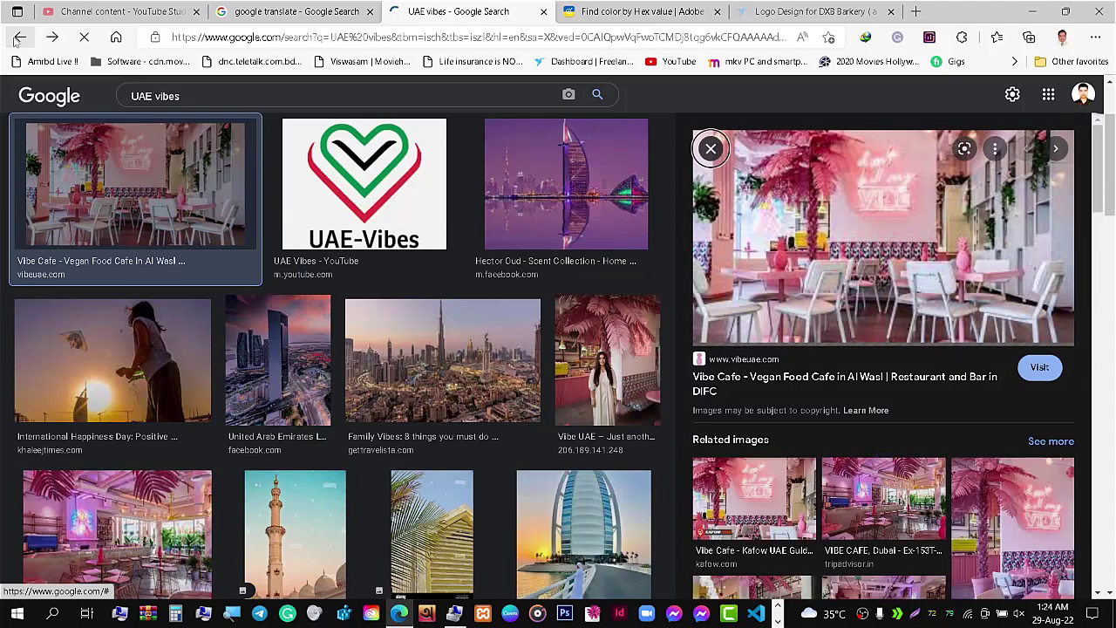
pyautogui.click(18, 37)
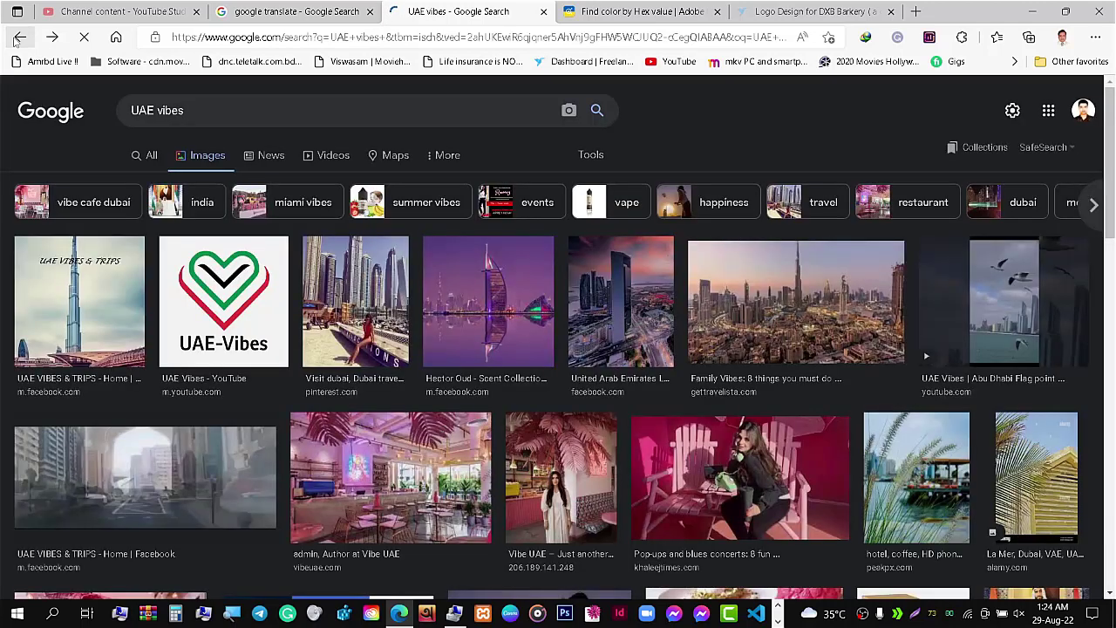
# - Go back to the Bali vibes results and filter them to Large images
pyautogui.click(17, 37)
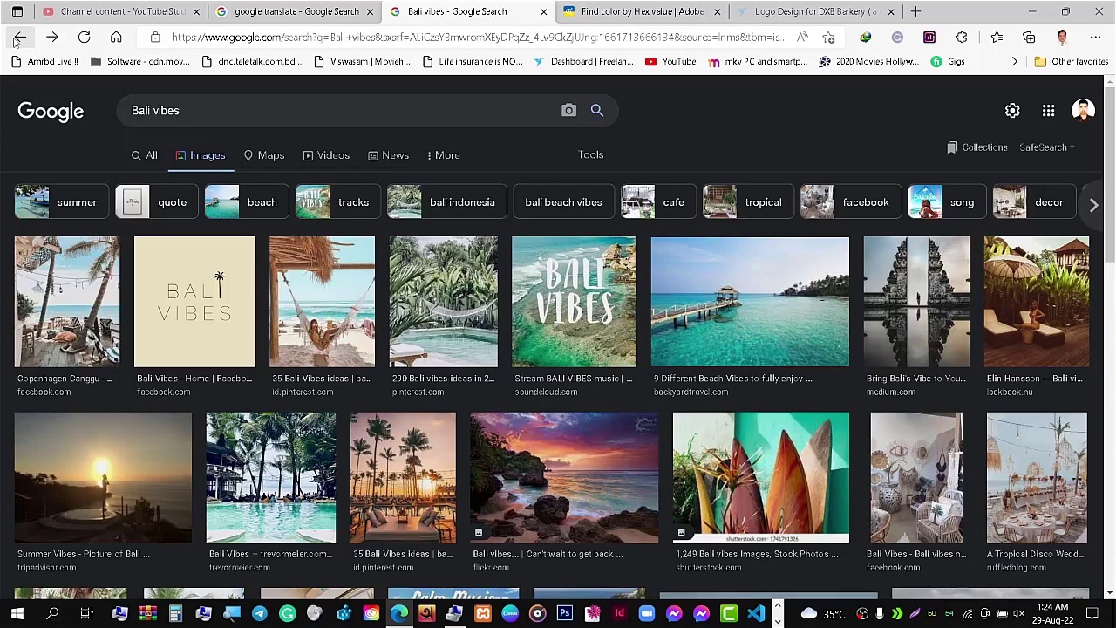
pyautogui.click(591, 157)
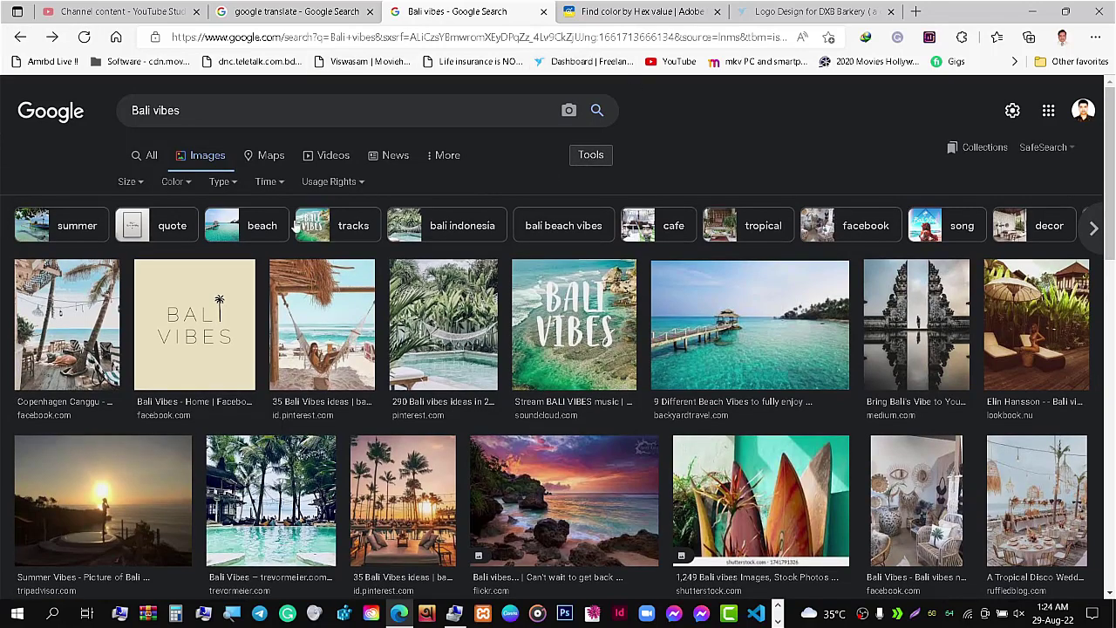
pyautogui.click(135, 185)
pyautogui.click(135, 229)
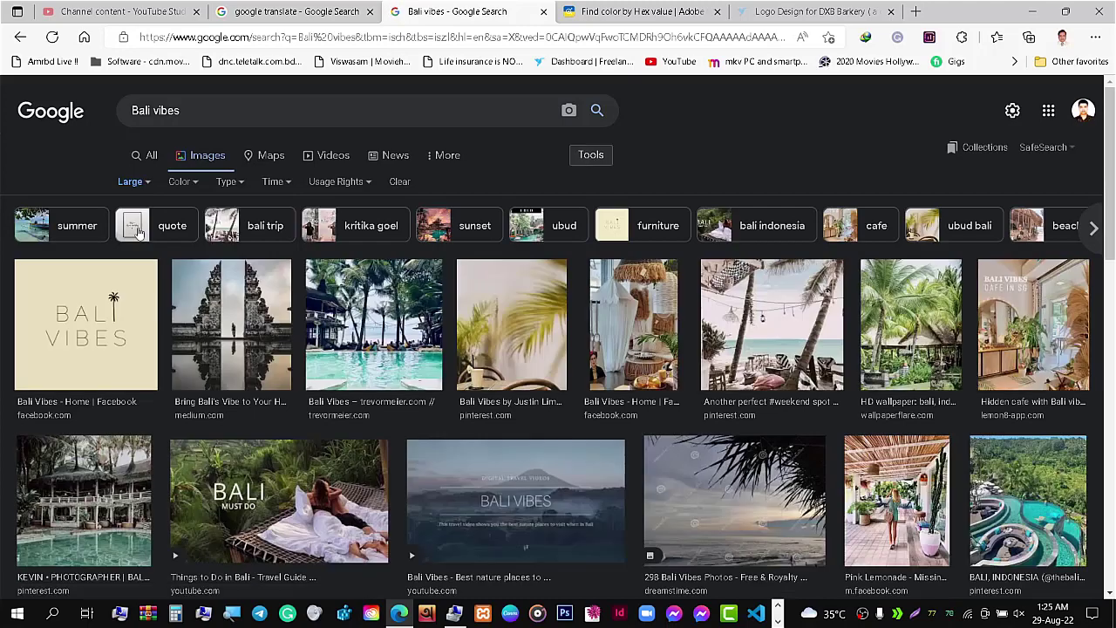
pyautogui.scroll(-2, 137, 230)
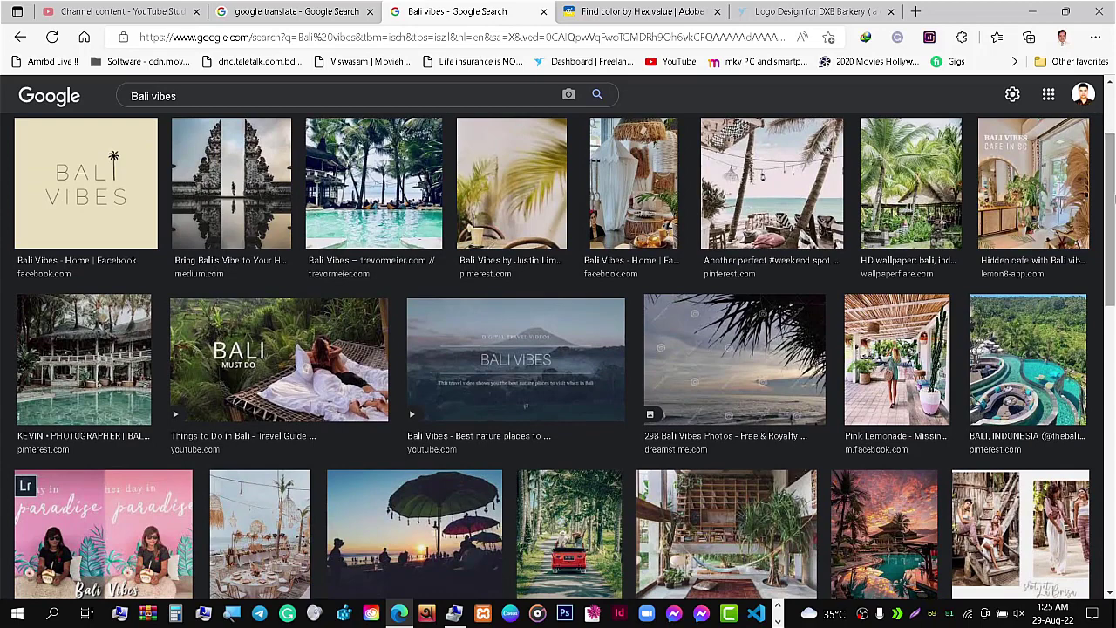
# - Copy the misty BALI VIBES travel-video image from its preview
pyautogui.click(534, 340)
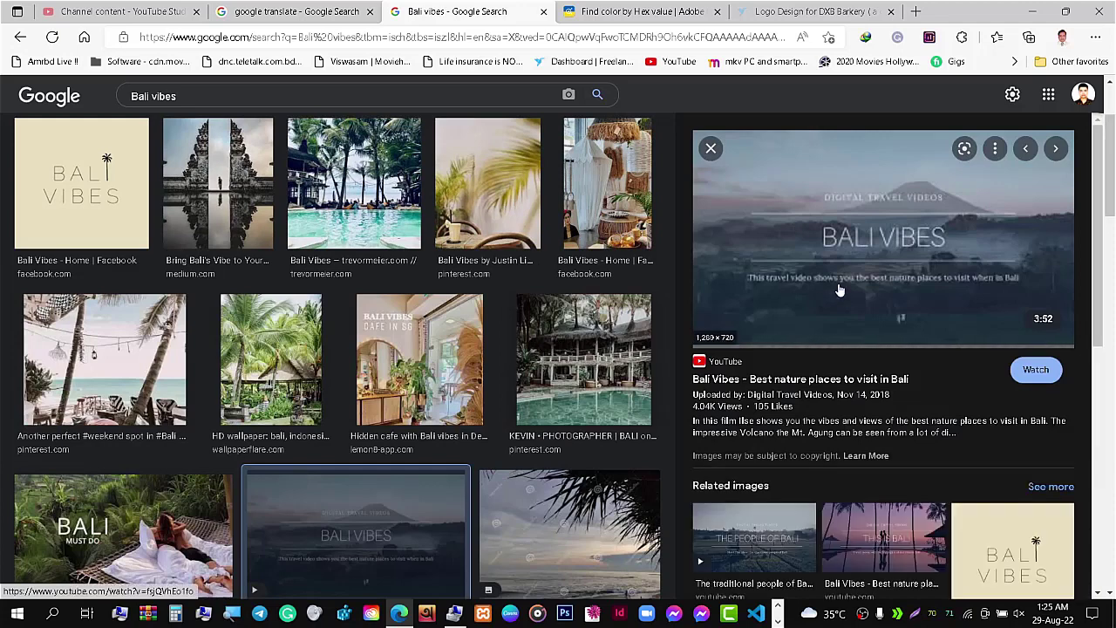
pyautogui.rightClick(861, 189)
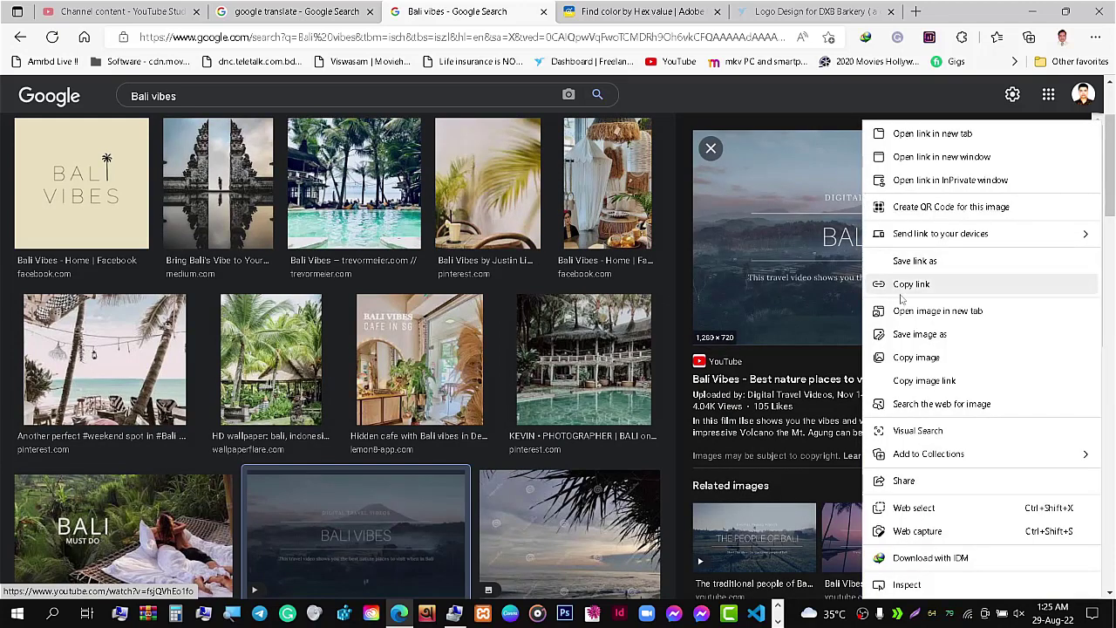
pyautogui.click(922, 358)
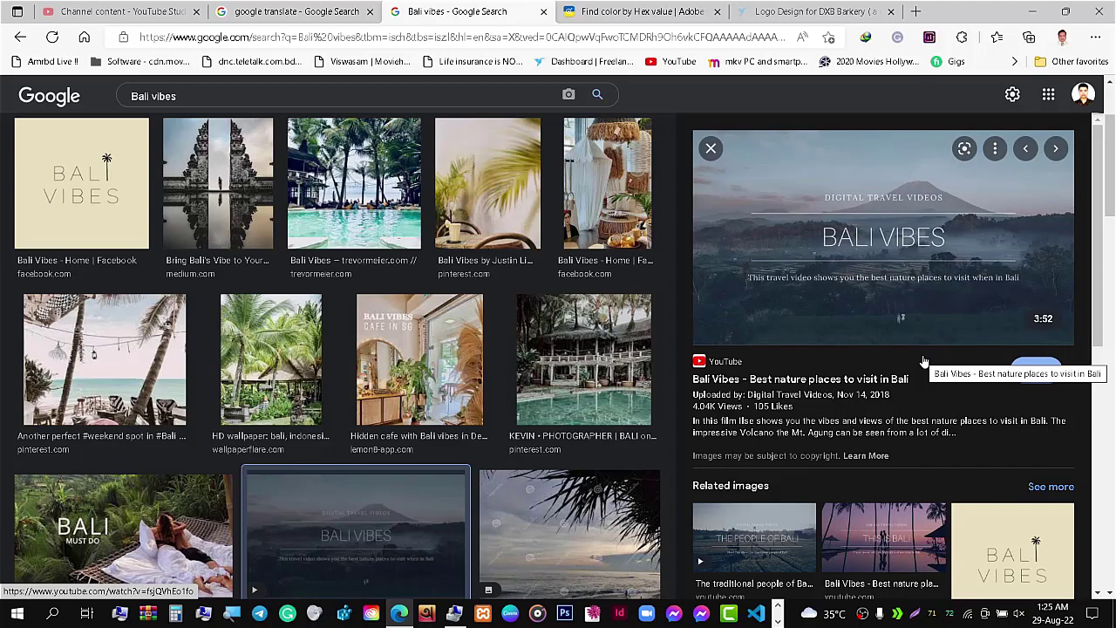
# - Paste the BALI VIBES image into Illustrator as a small thumbnail beside the café reference
pyautogui.hotkey('alt', 'Tab')
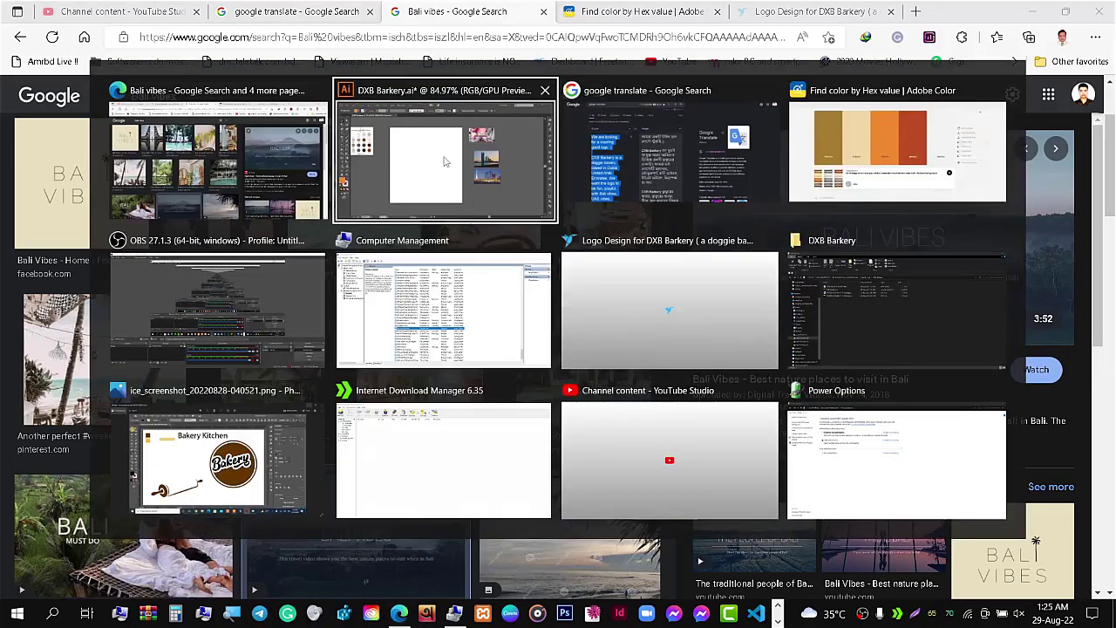
pyautogui.hotkey('ctrl', 'v')
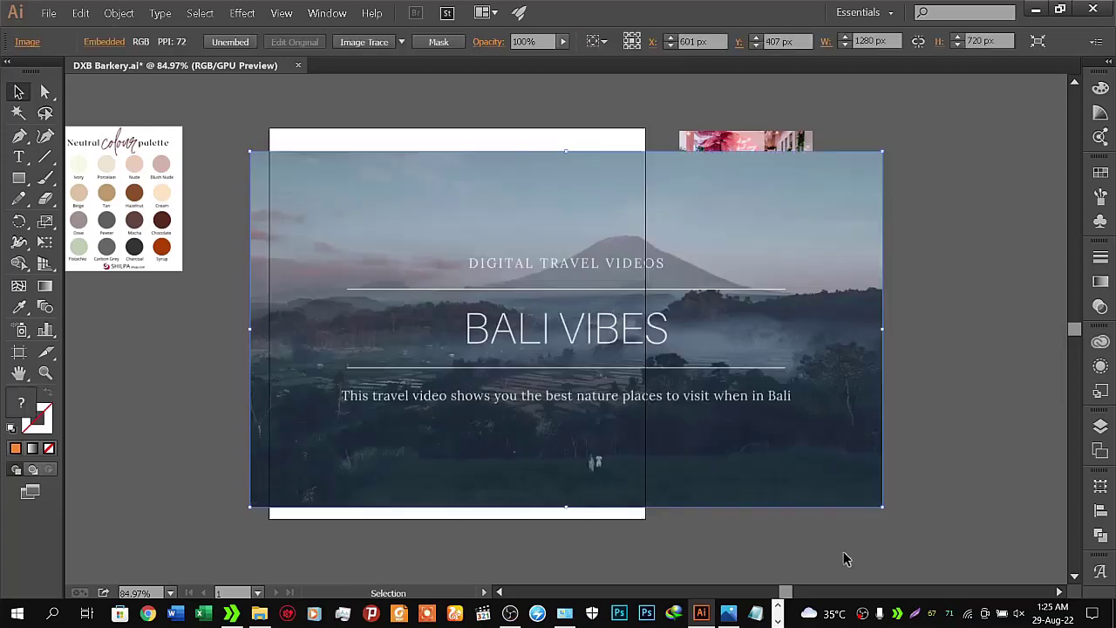
pyautogui.moveTo(883, 506)
pyautogui.mouseDown()
pyautogui.moveTo(668, 403)
pyautogui.moveTo(623, 361)
pyautogui.moveTo(824, 249)
pyautogui.moveTo(895, 169)
pyautogui.mouseUp()
pyautogui.click(904, 255)
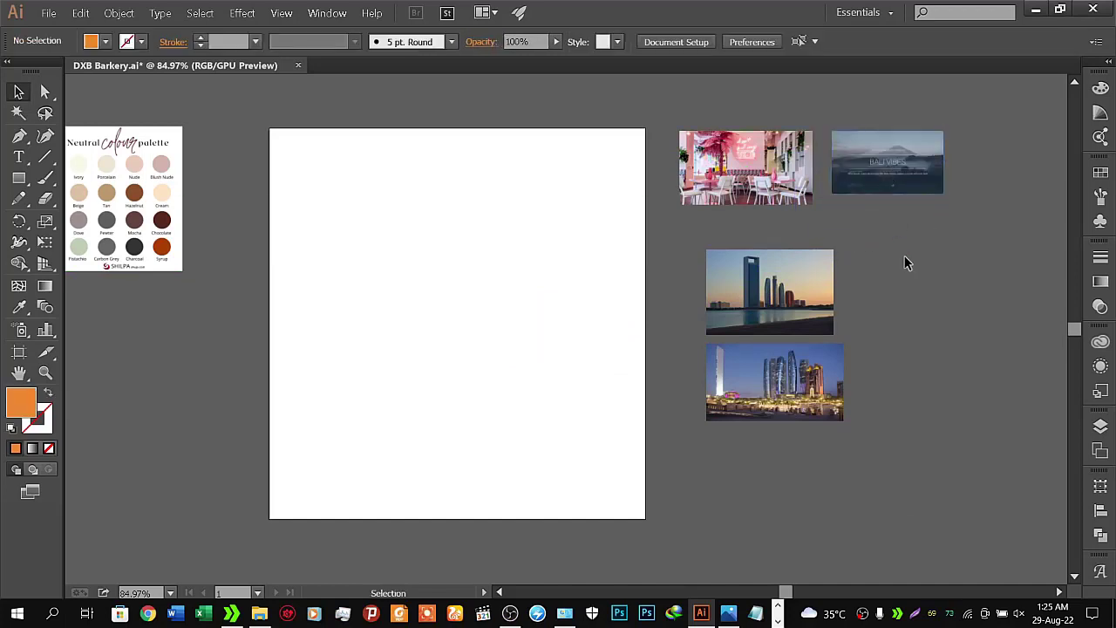
pyautogui.hotkey('alt', 'Tab')
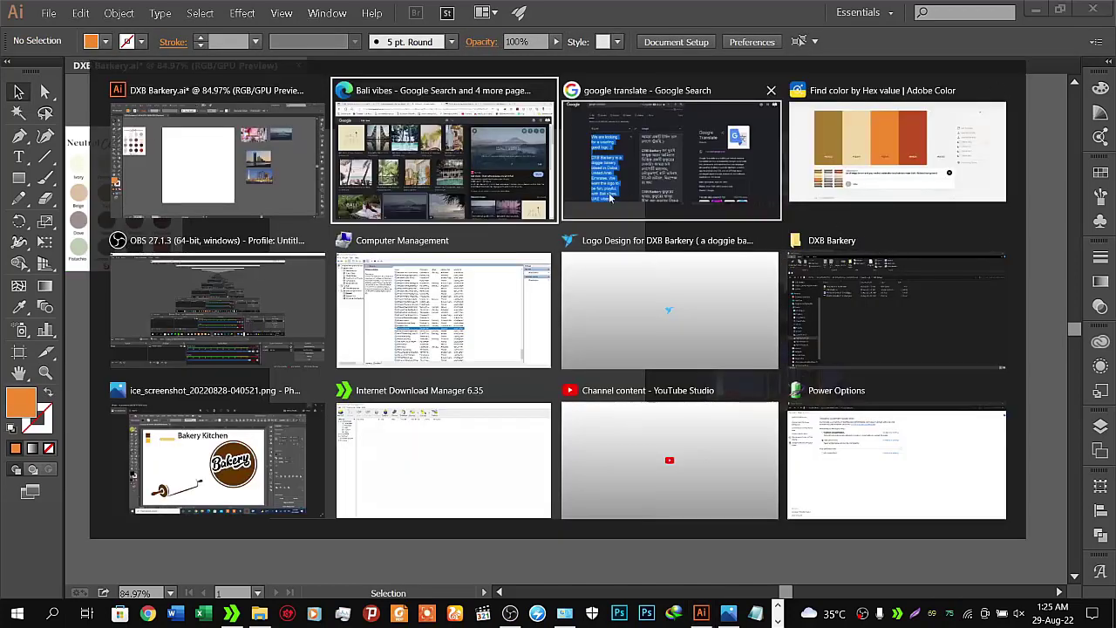
# - Preview the sunset THIS IS BALI related image and copy it
pyautogui.click(502, 195)
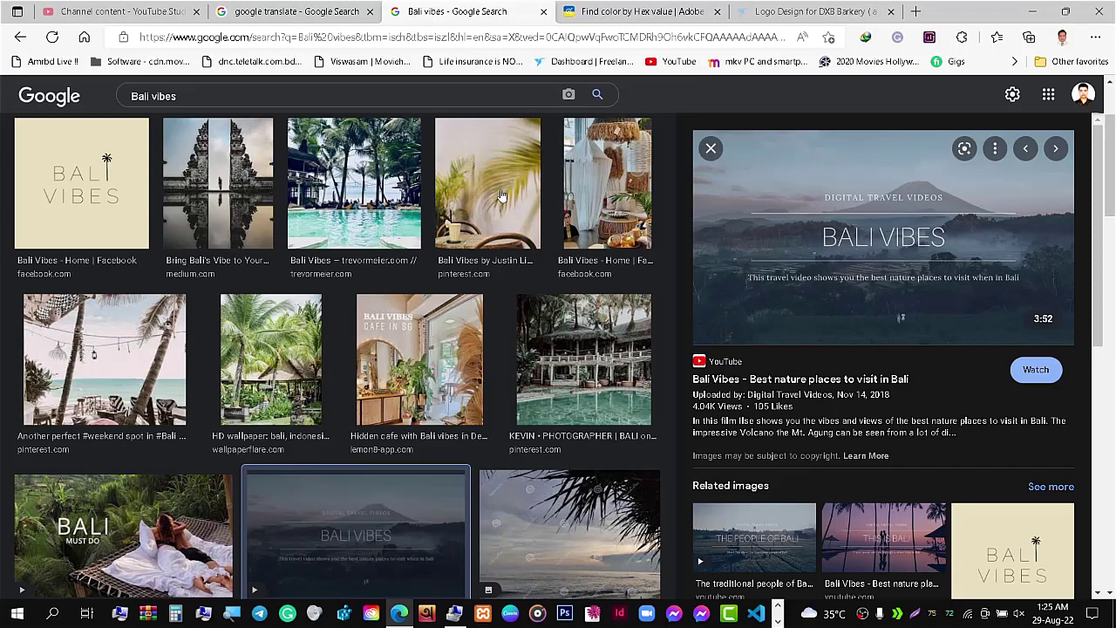
pyautogui.moveTo(883, 236)
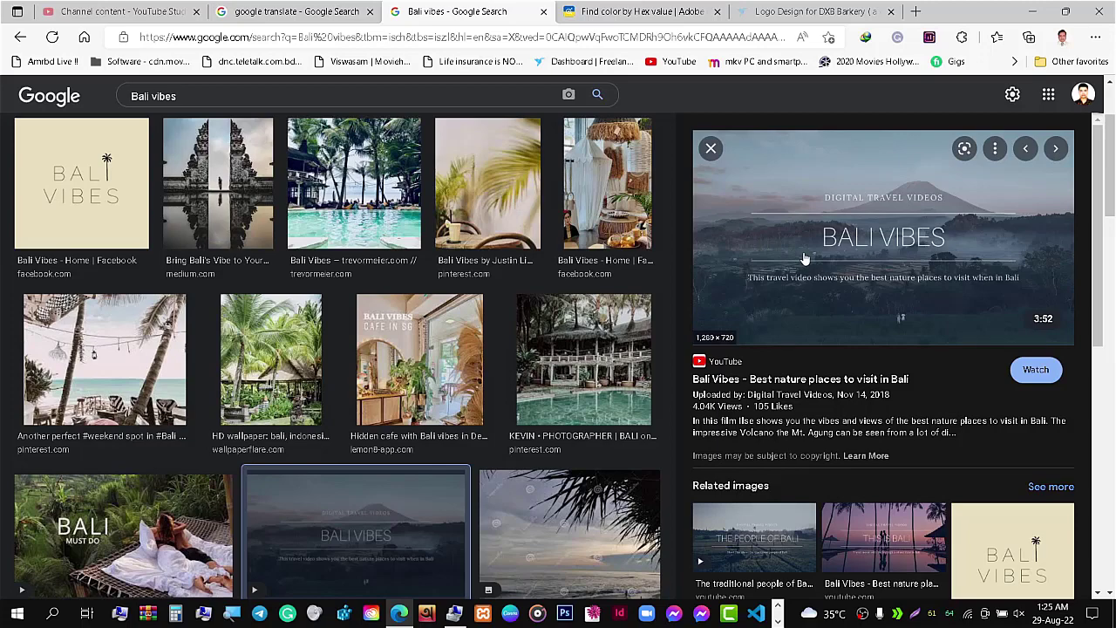
pyautogui.moveTo(1100, 169)
pyautogui.mouseDown()
pyautogui.moveTo(1100, 296)
pyautogui.moveTo(1101, 232)
pyautogui.mouseUp()
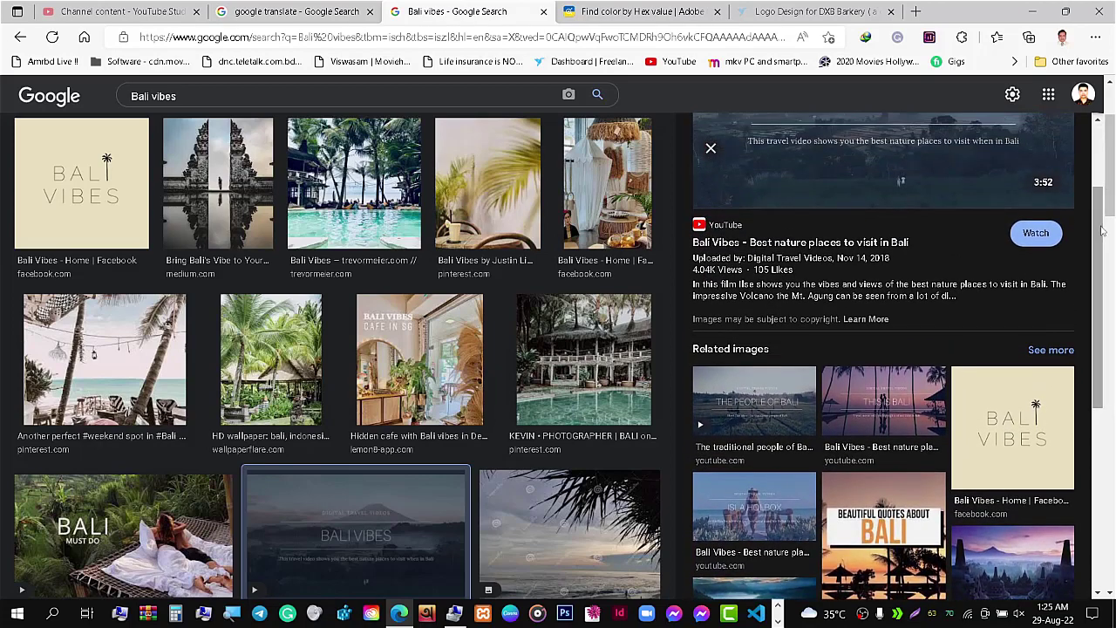
pyautogui.click(873, 407)
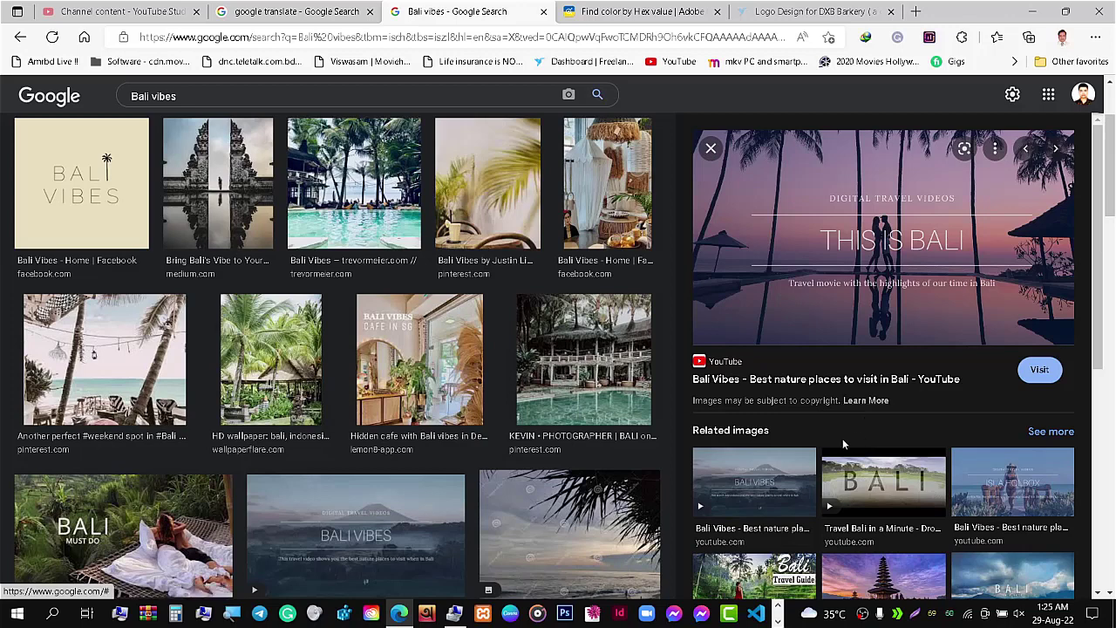
pyautogui.rightClick(830, 170)
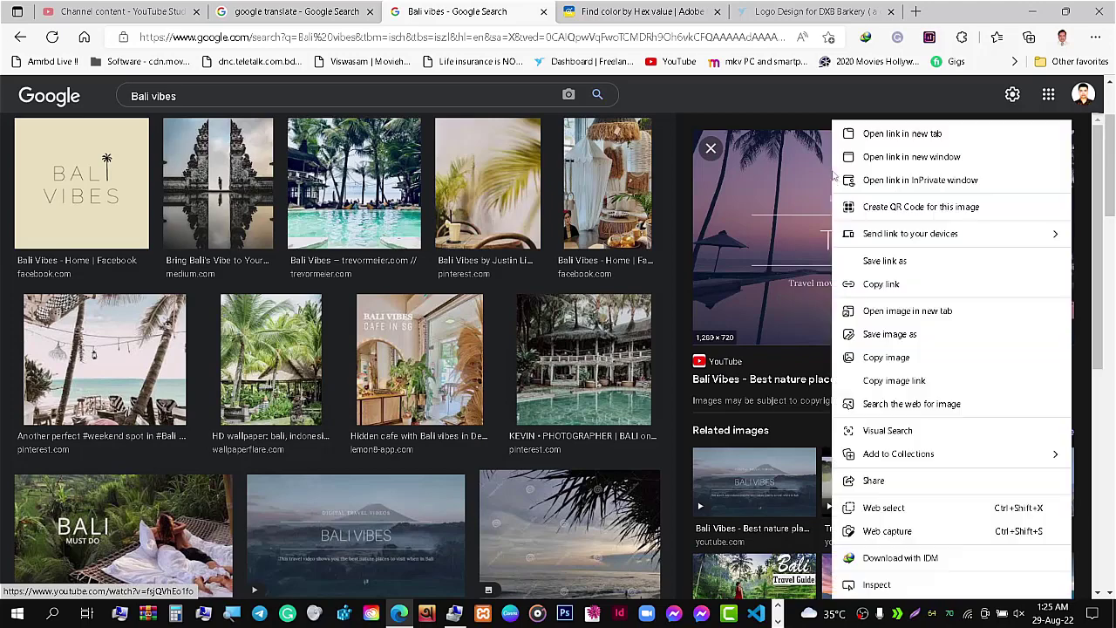
pyautogui.click(899, 359)
# - Paste the THIS IS BALI image as a fifth small reference thumbnail right of the artboard
pyautogui.hotkey('alt', 'Tab')
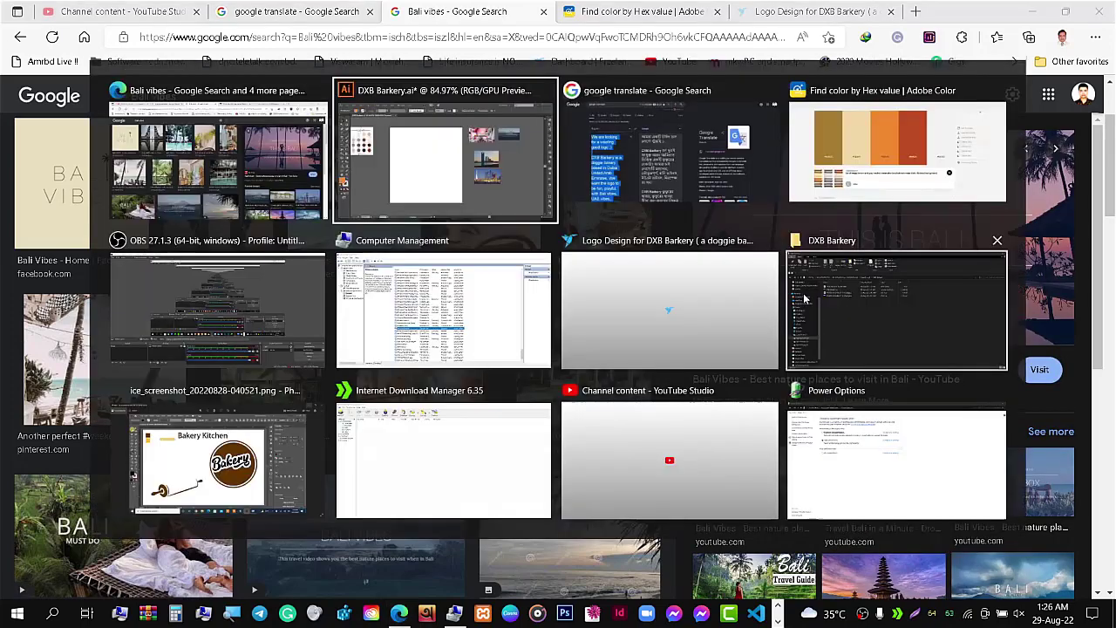
pyautogui.hotkey('ctrl', 'v')
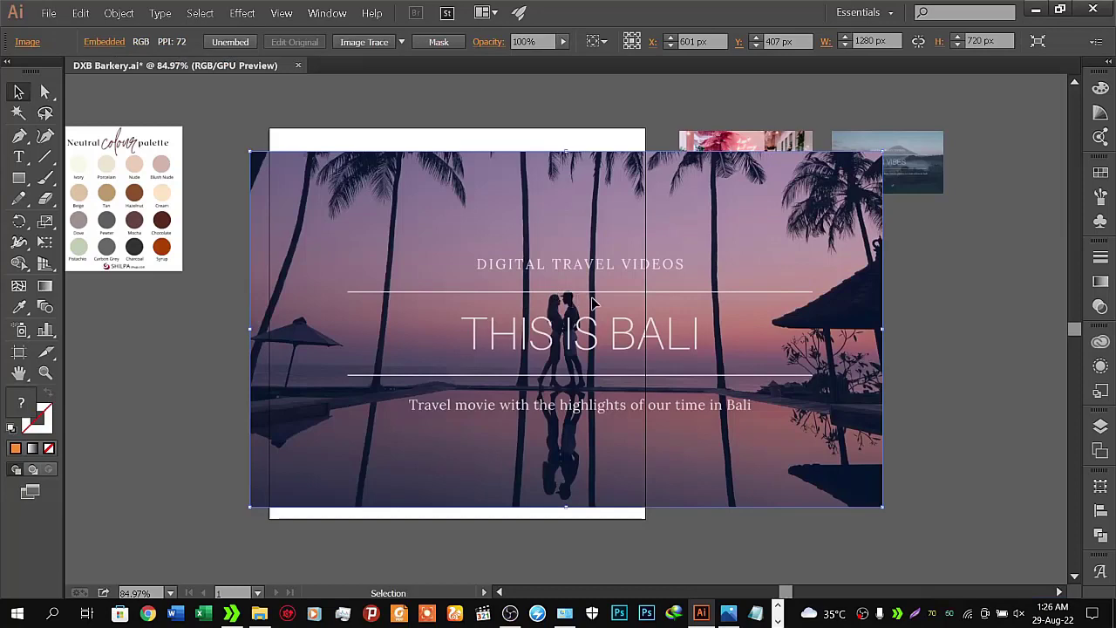
pyautogui.moveTo(881, 506)
pyautogui.mouseDown()
pyautogui.moveTo(589, 347)
pyautogui.moveTo(929, 263)
pyautogui.mouseUp()
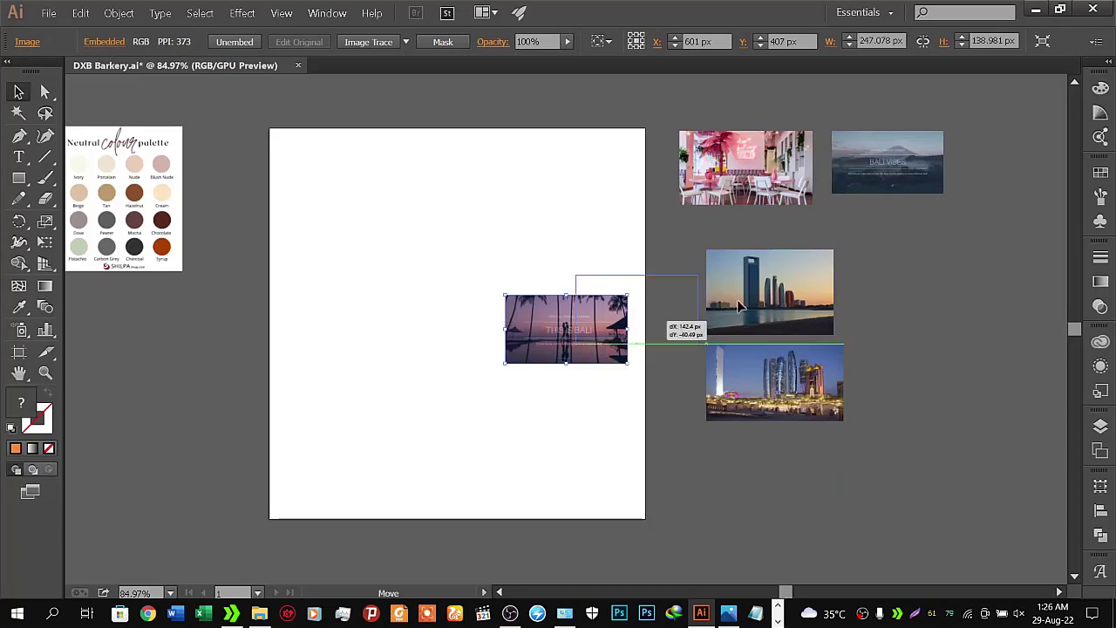
pyautogui.click(958, 374)
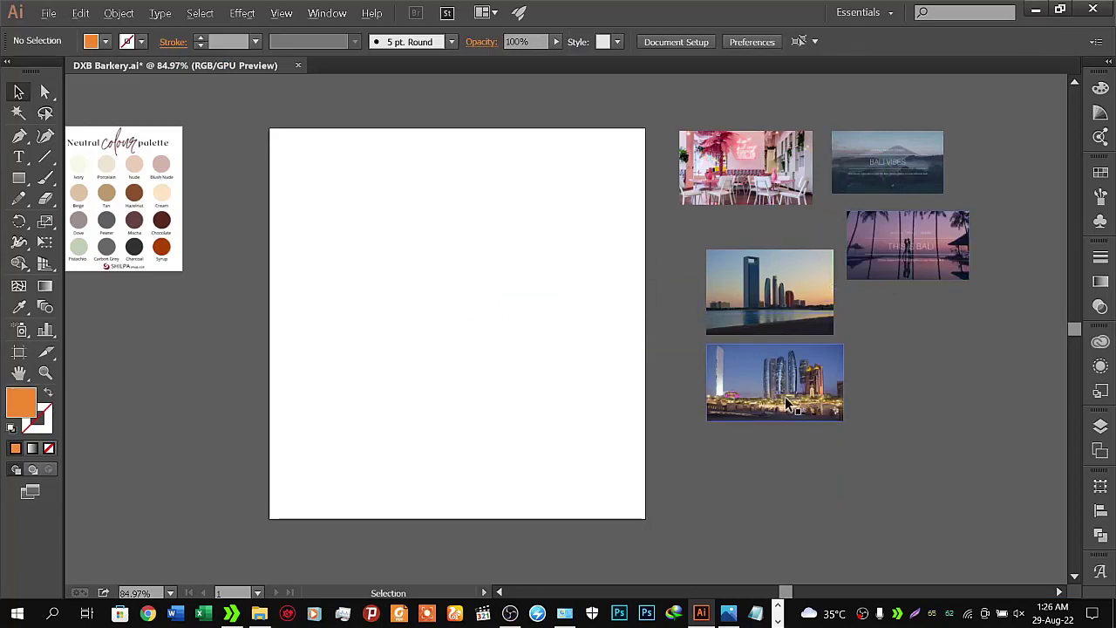
# - Return to the browser's Google Translate page with the Bangla brief
pyautogui.hotkey('alt', 'Tab')
pyautogui.click(415, 148)
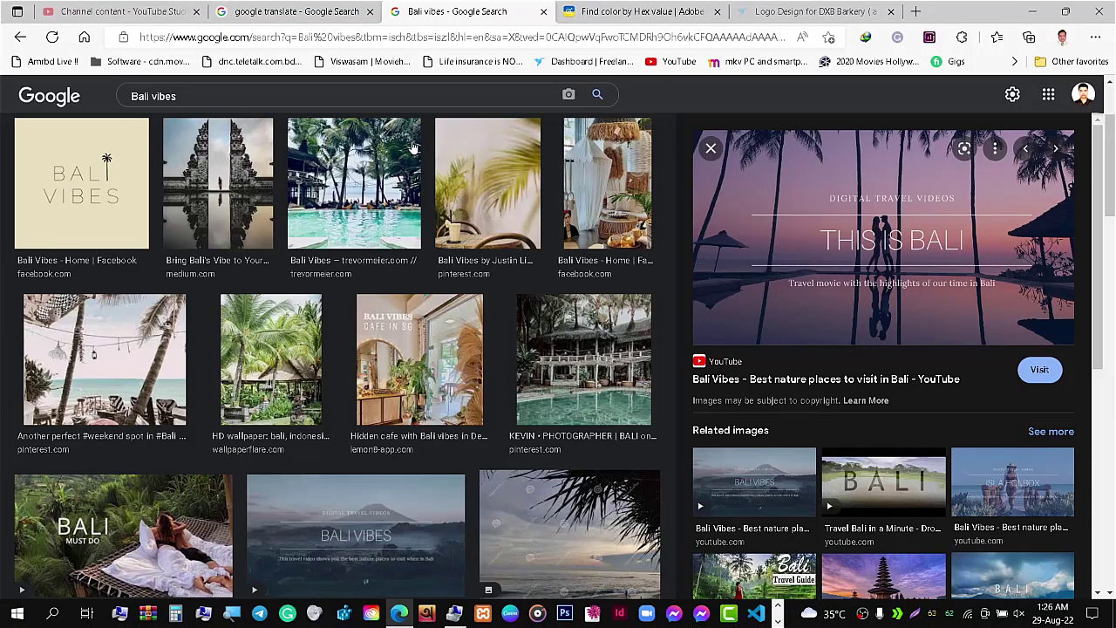
pyautogui.click(316, 9)
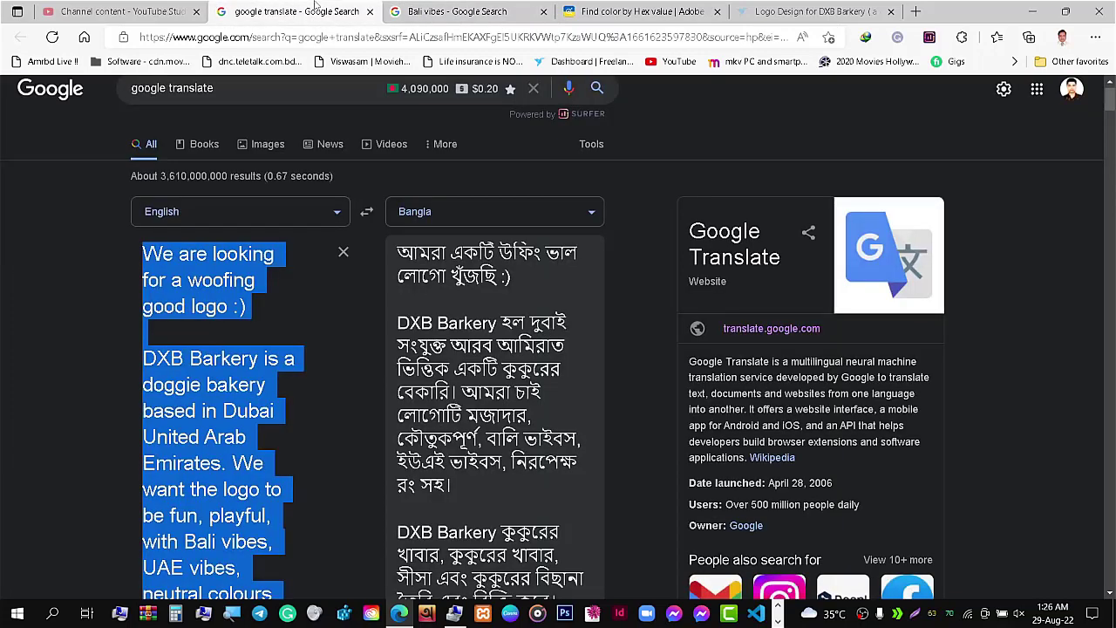
# - Select 'woofing good logo' in the English translation, then select the old Bali vibes search terms
pyautogui.click(19, 307)
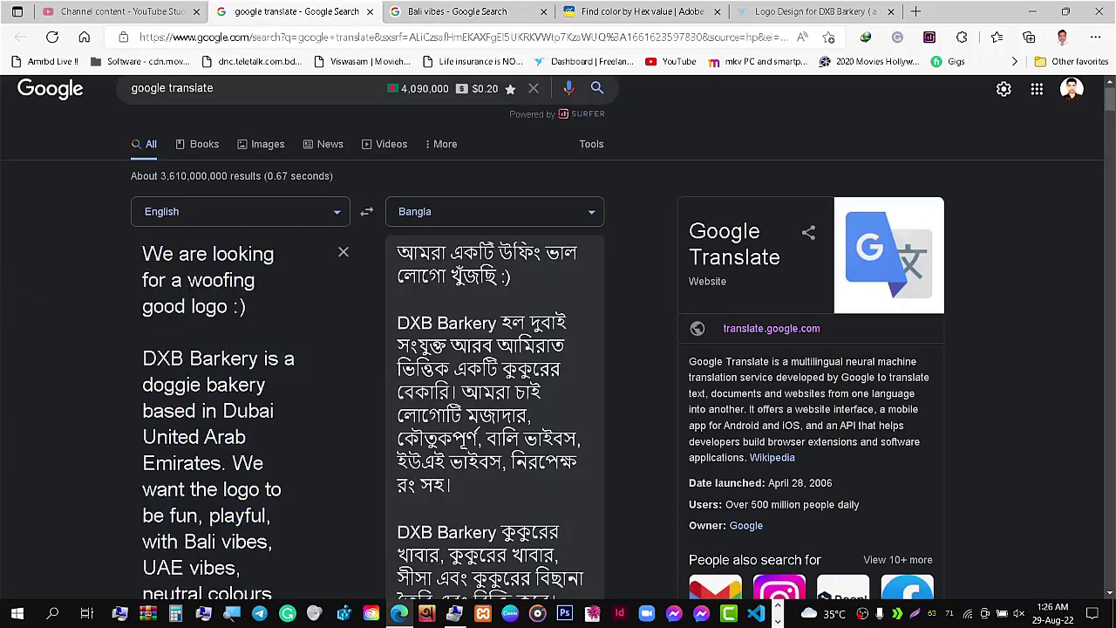
pyautogui.hotkey('ctrl', 'a')
pyautogui.doubleClick(190, 280)
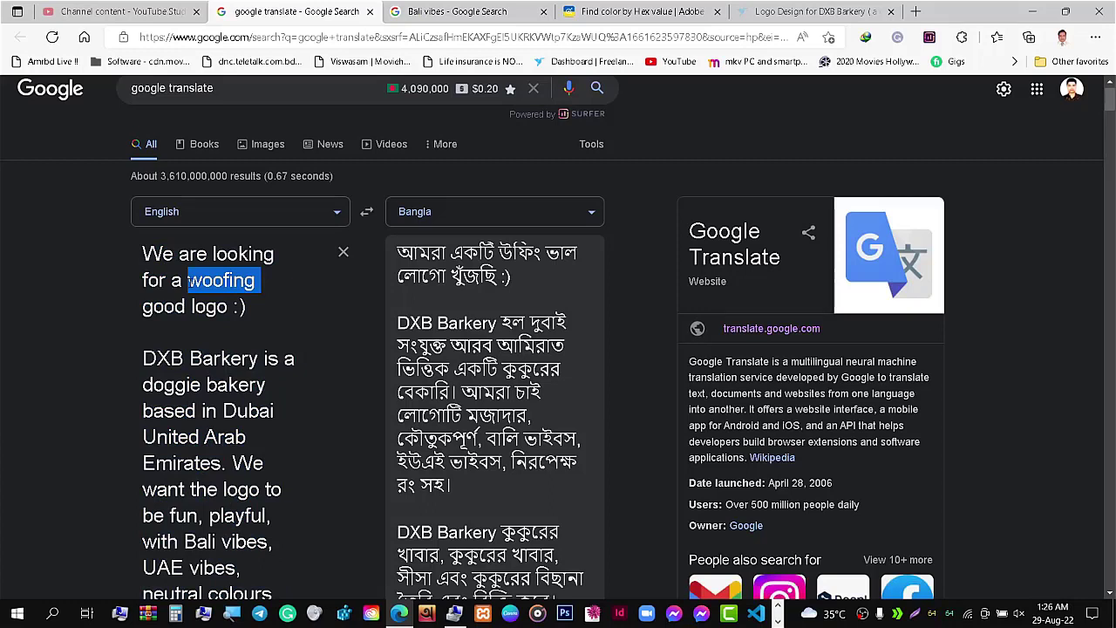
pyautogui.hotkey('shift', 'Right')
pyautogui.hotkey('shift', 'Right')
pyautogui.hotkey('shift', 'Right')
pyautogui.hotkey('shift', 'Right')
pyautogui.hotkey('shift', 'Right')
pyautogui.hotkey('shift', 'Right')
pyautogui.hotkey('shift', 'Right')
pyautogui.hotkey('shift', 'Right')
pyautogui.hotkey('shift', 'Right')
pyautogui.hotkey('ctrl', 'c')
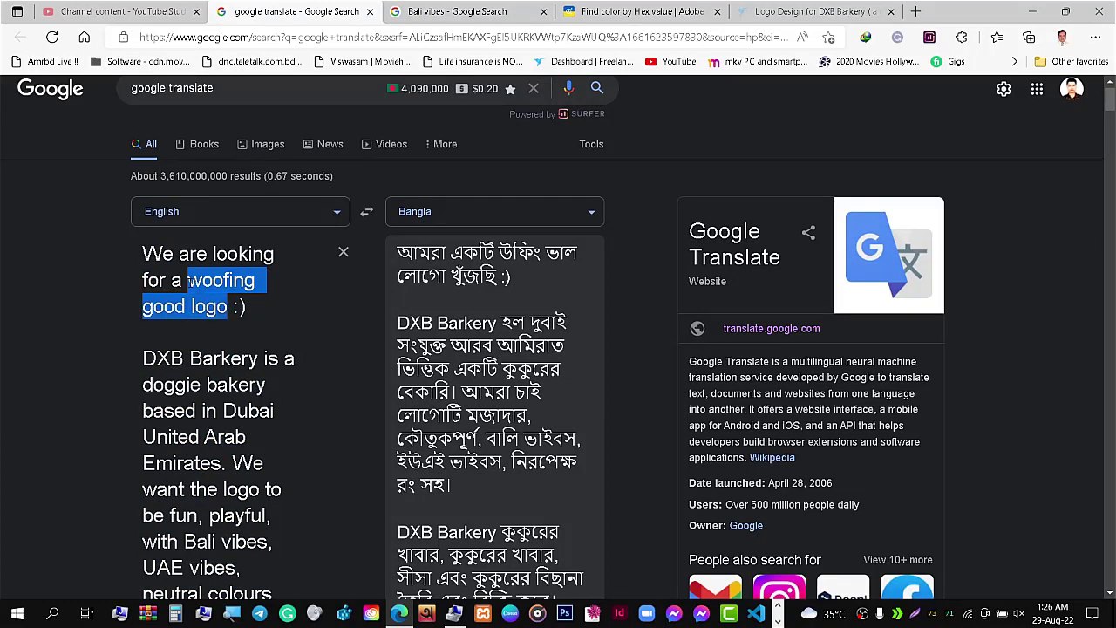
pyautogui.click(449, 11)
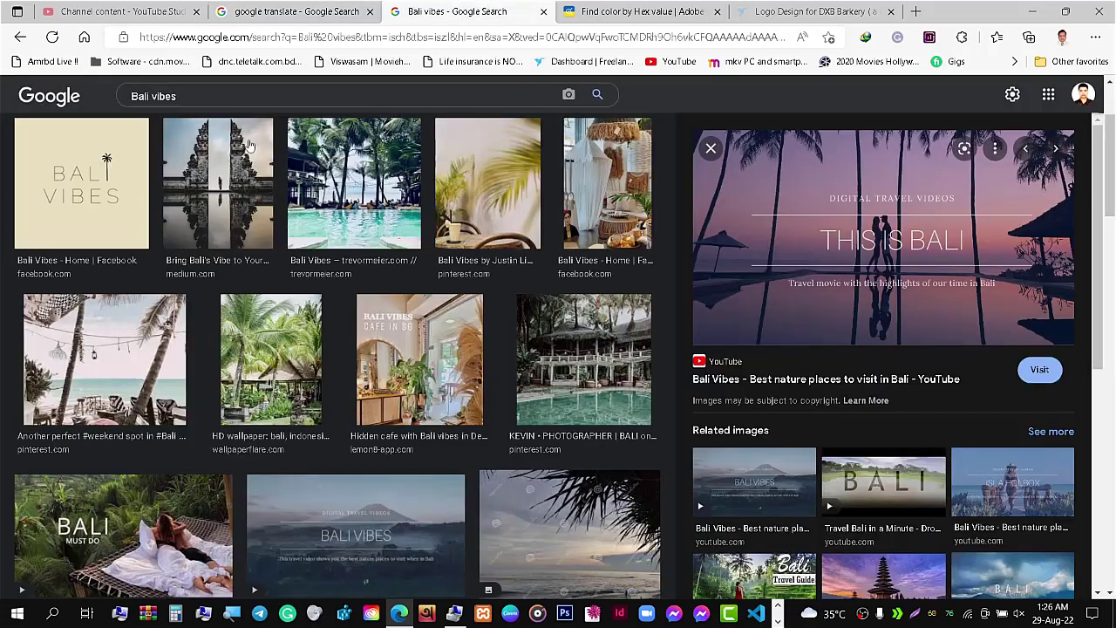
pyautogui.tripleClick(192, 97)
# - Search Google Images for 'woofing good logo' and scroll through the WWOOF and dog logos
pyautogui.hotkey('ctrl', 'v')
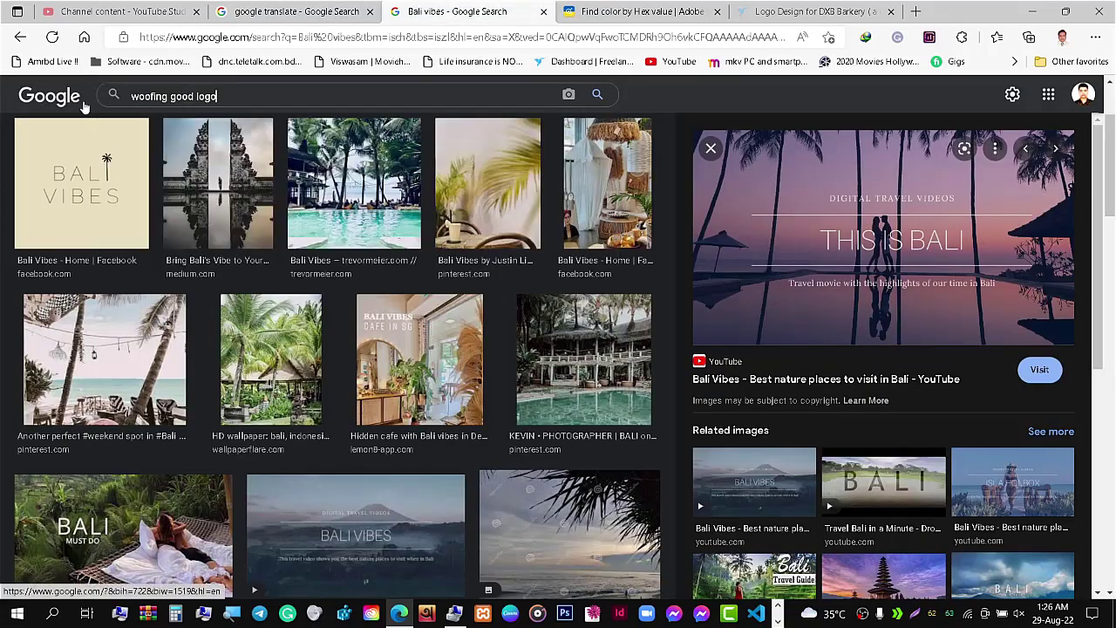
pyautogui.press('Return')
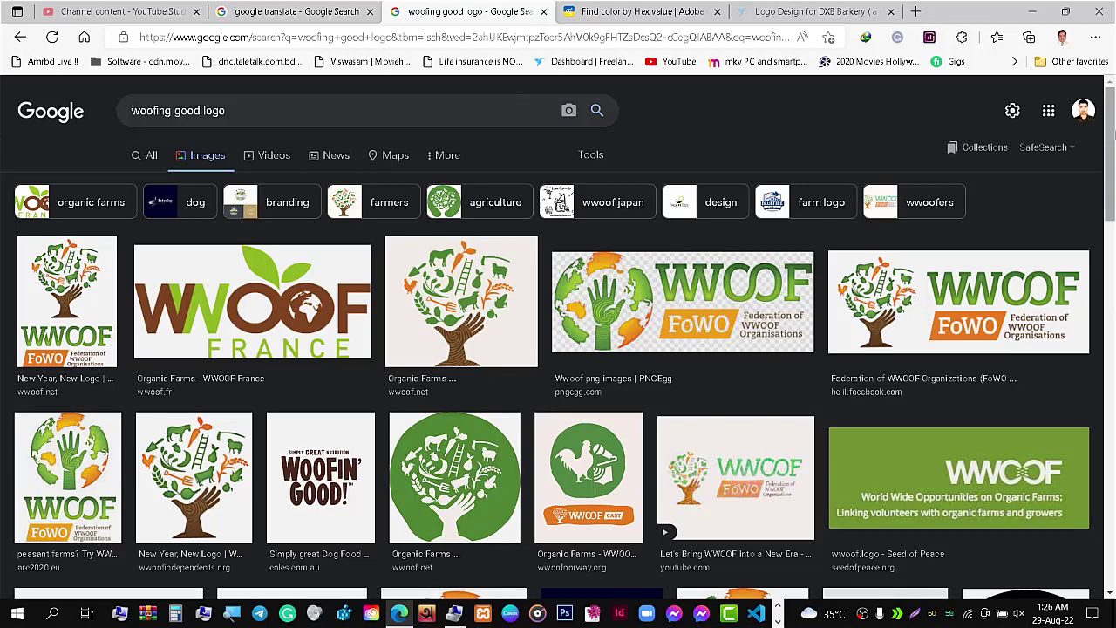
pyautogui.moveTo(1112, 133); pyautogui.dragTo(1112, 203)
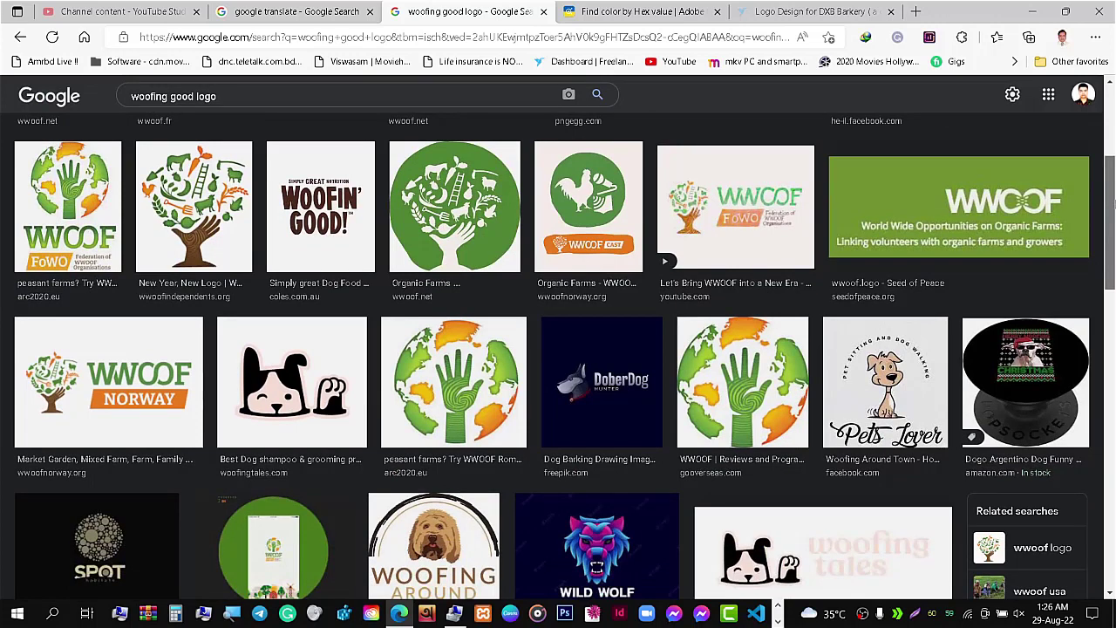
pyautogui.moveTo(1113, 202); pyautogui.dragTo(1112, 203)
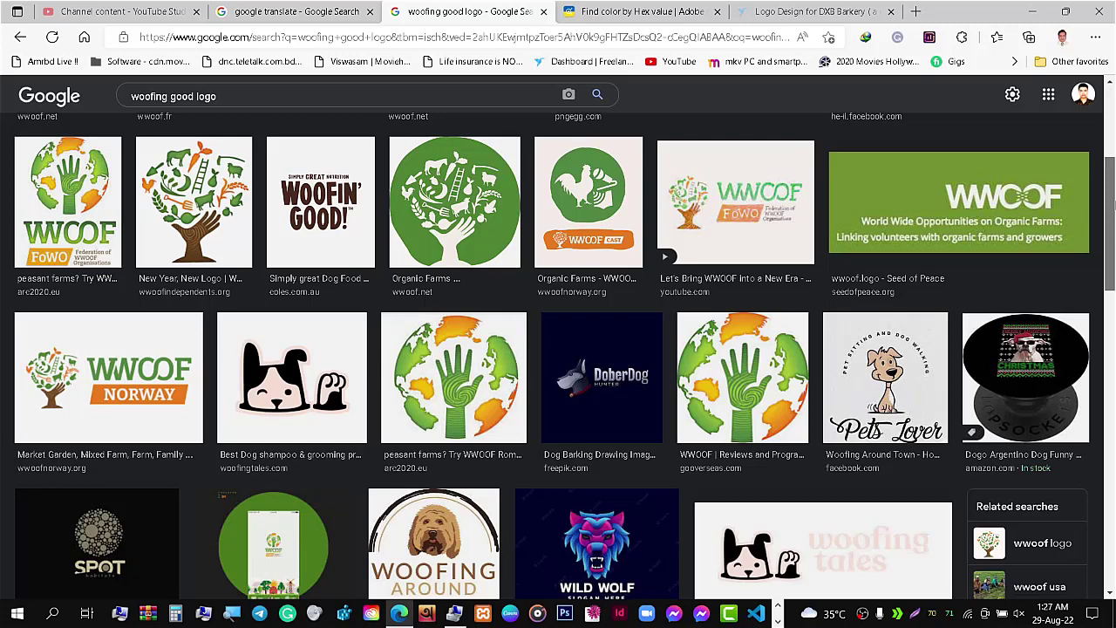
pyautogui.moveTo(1112, 204)
pyautogui.mouseDown()
pyautogui.moveTo(1112, 266)
pyautogui.moveTo(1111, 152)
pyautogui.mouseUp()
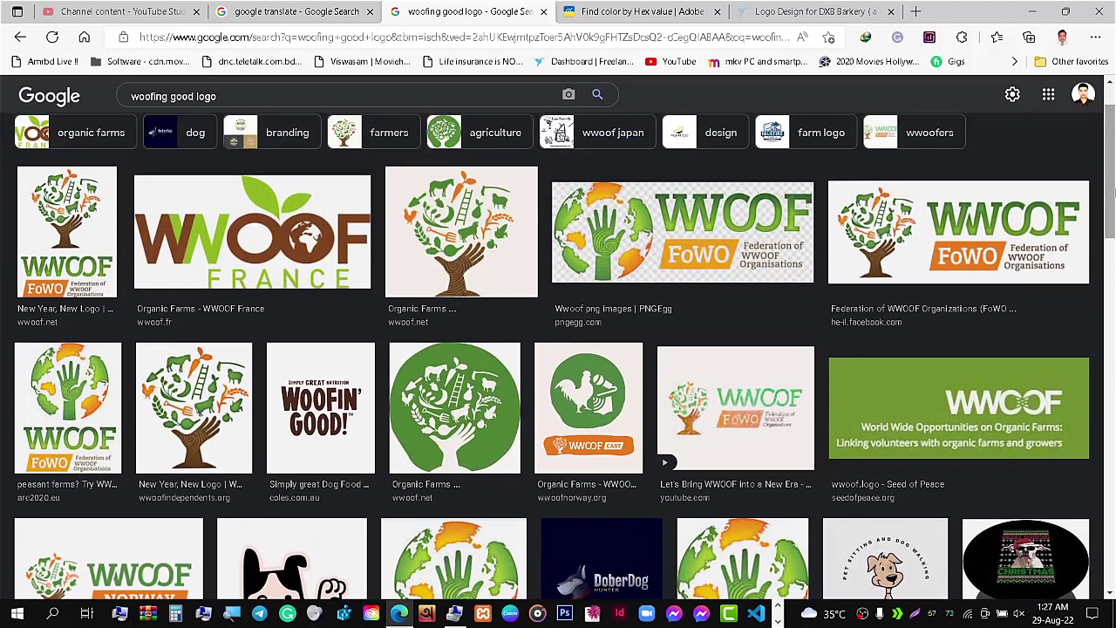
pyautogui.moveTo(1112, 214); pyautogui.dragTo(1113, 203)
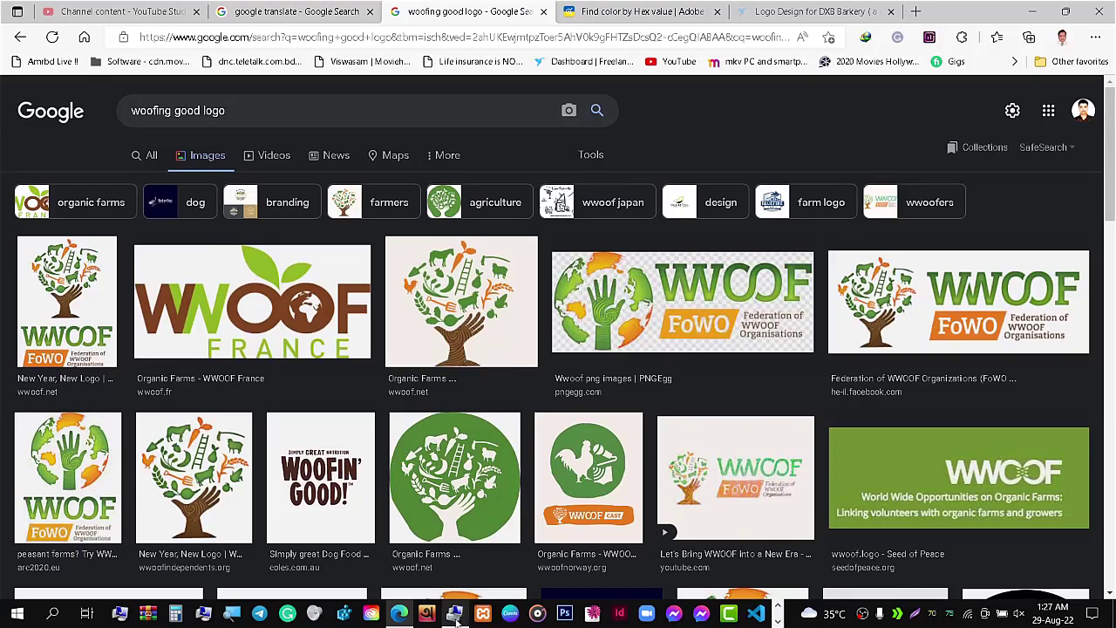
pyautogui.moveTo(454, 613)
pyautogui.click(449, 559)
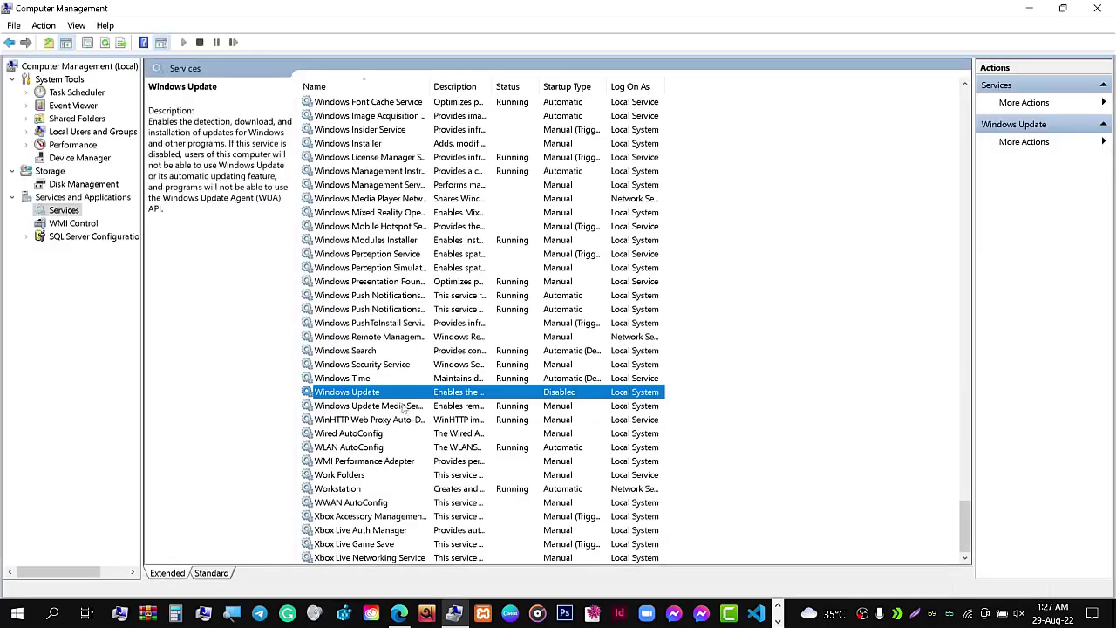
# - Dismiss the Windows Update service properties and switch back to the DXB Barkery.ai document
pyautogui.doubleClick(401, 394)
pyautogui.click(562, 454)
pyautogui.hotkey('alt', 'Tab')
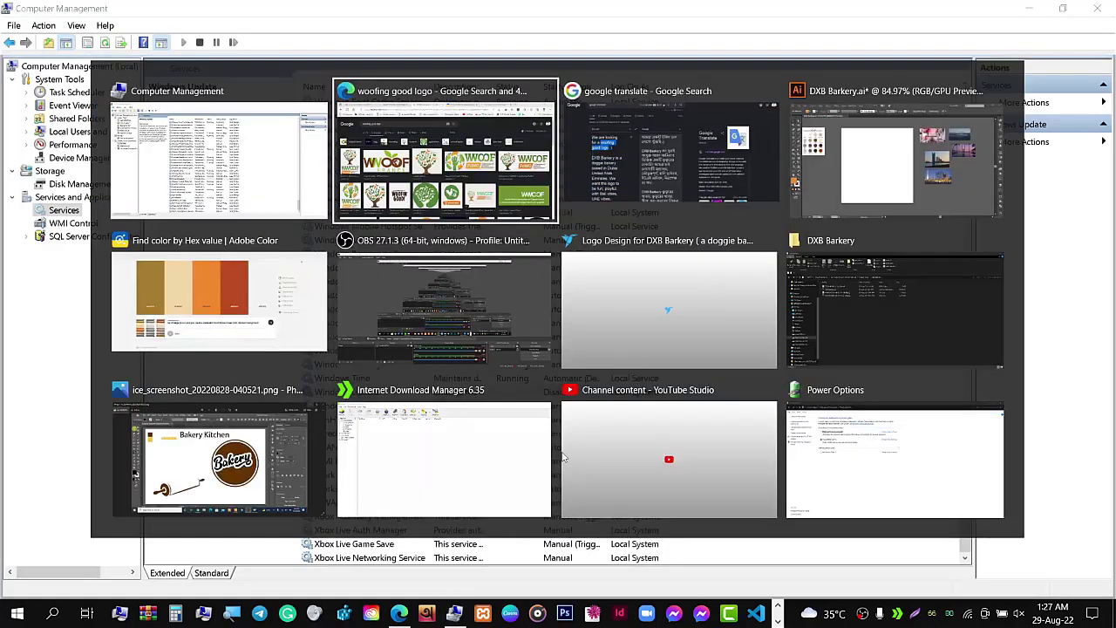
pyautogui.click(487, 154)
pyautogui.hotkey('alt', 'Tab')
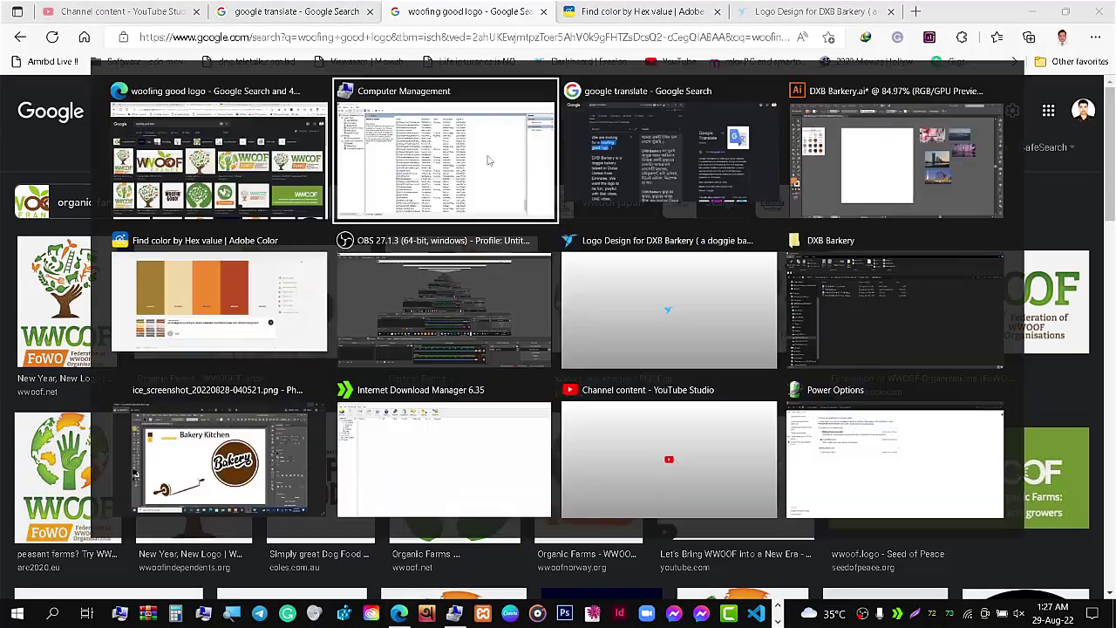
pyautogui.click(499, 310)
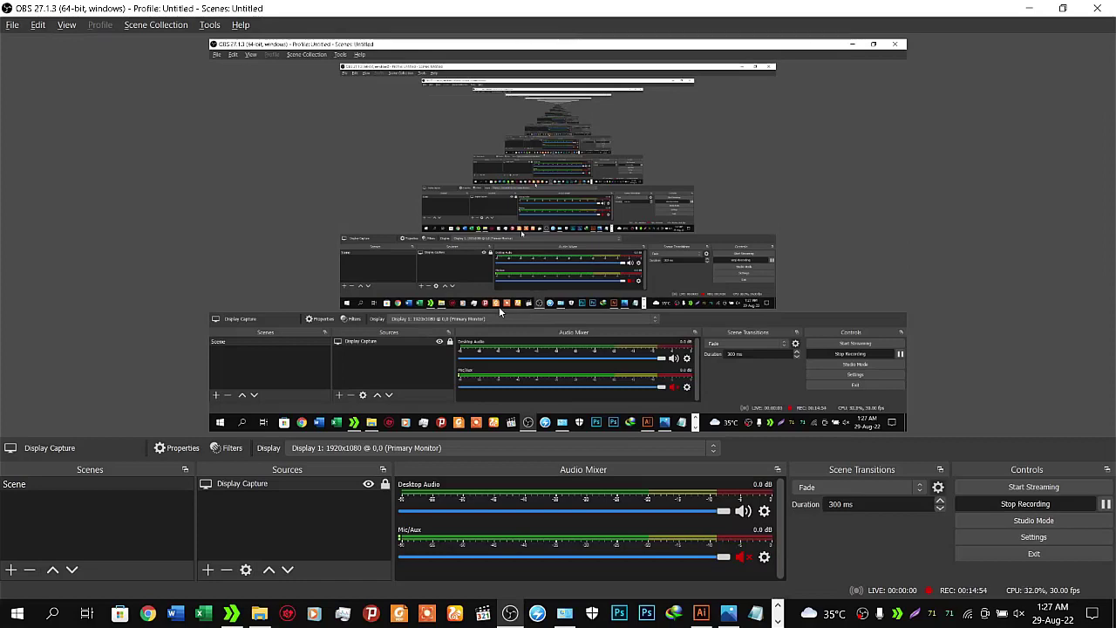
pyautogui.hotkey('alt', 'Tab')
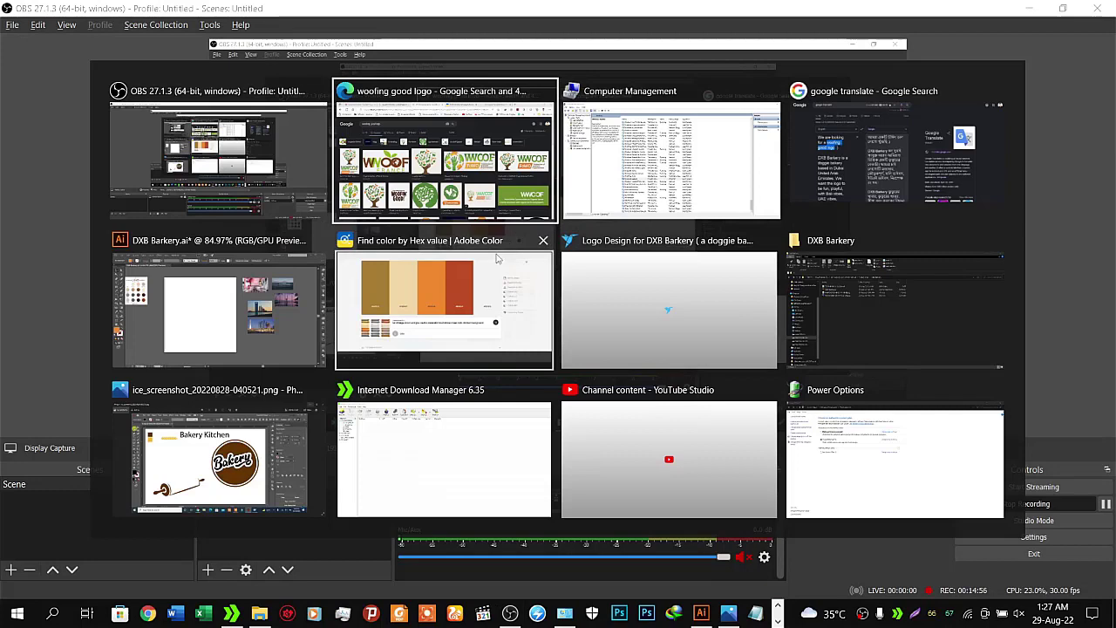
pyautogui.click(272, 296)
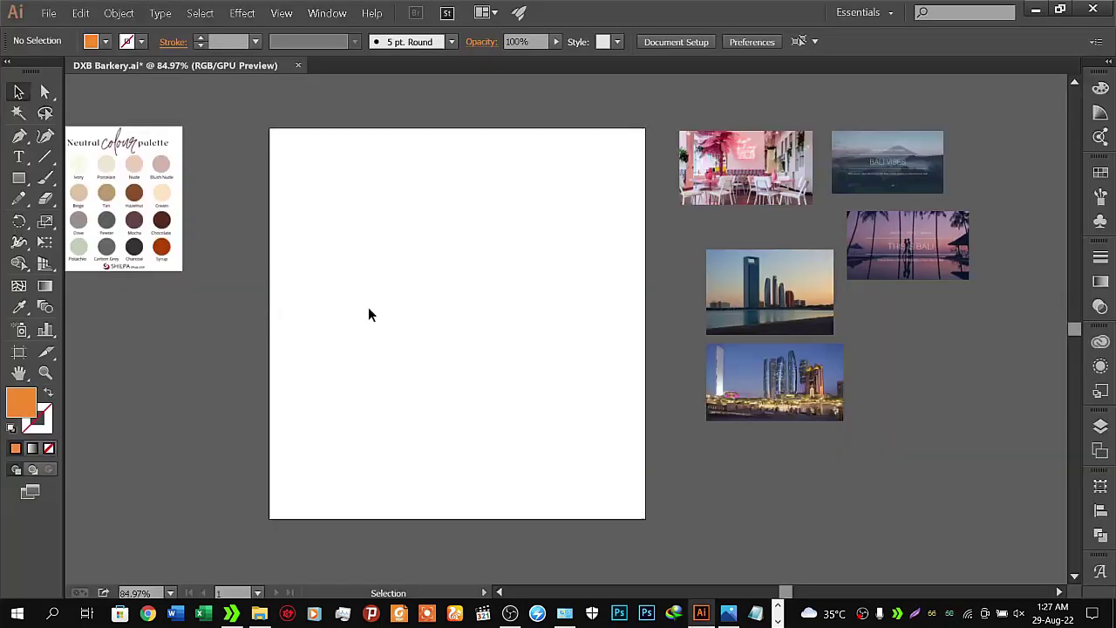
# - Zoom in on the blank artboard and pick the Ellipse tool from the shape tools
pyautogui.press('z')
pyautogui.moveTo(403, 314)
pyautogui.mouseDown()
pyautogui.moveTo(498, 296)
pyautogui.moveTo(575, 358)
pyautogui.moveTo(548, 353)
pyautogui.mouseUp()
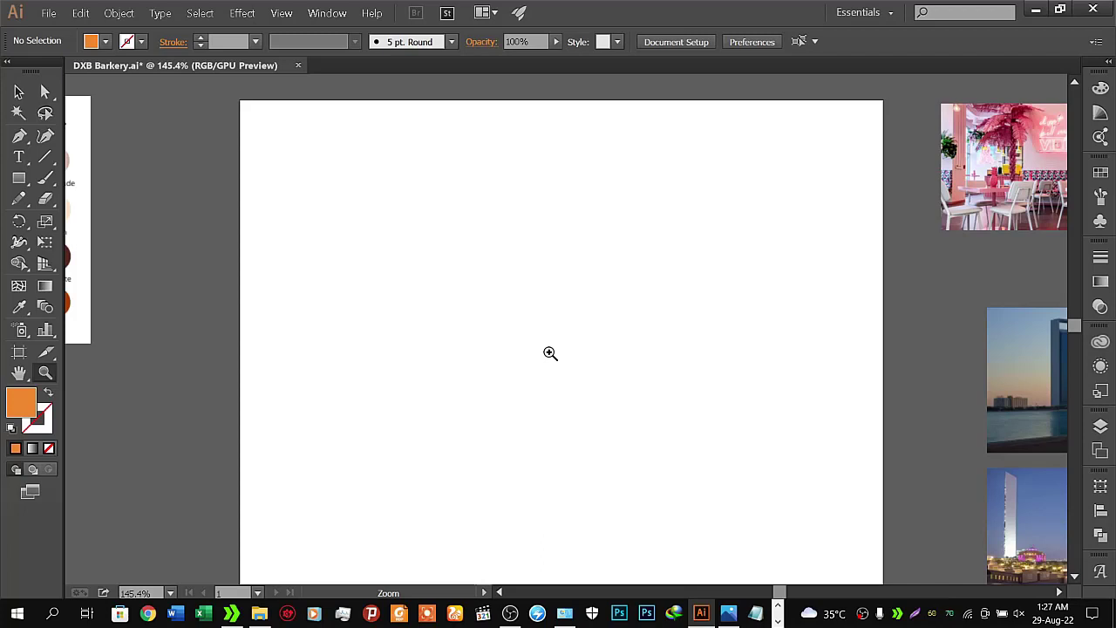
pyautogui.press('v')
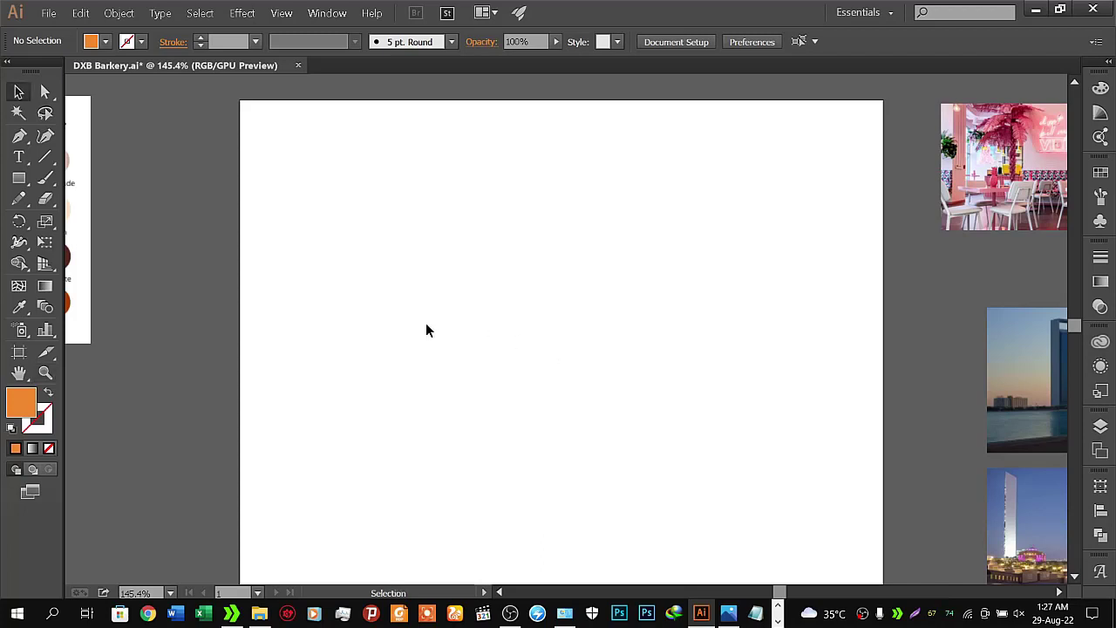
pyautogui.click(20, 178)
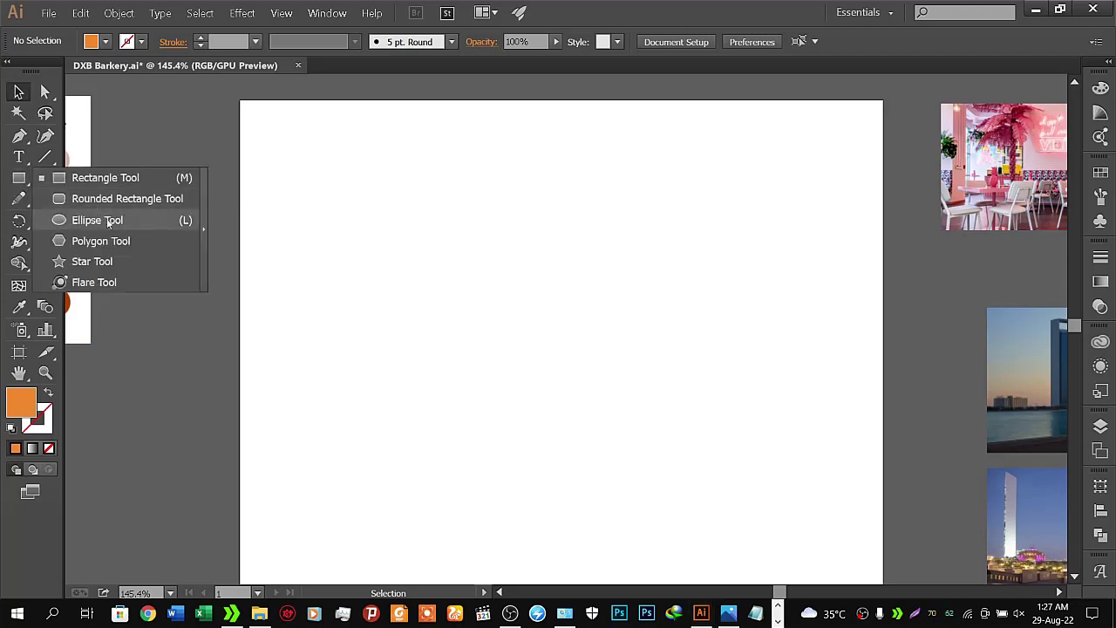
pyautogui.click(108, 221)
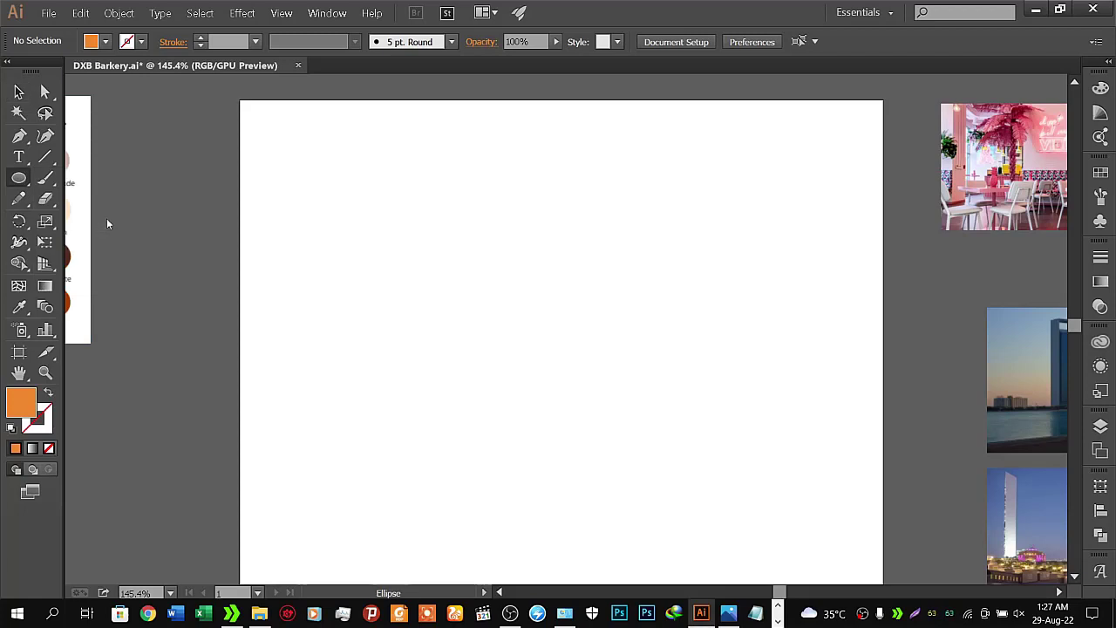
# - Sample the dark brown reference swatch as the fill colour and return to the artboard
pyautogui.click(19, 92)
pyautogui.moveTo(169, 272)
pyautogui.mouseDown()
pyautogui.moveTo(387, 320)
pyautogui.moveTo(581, 343)
pyautogui.moveTo(571, 297)
pyautogui.moveTo(515, 246)
pyautogui.mouseUp()
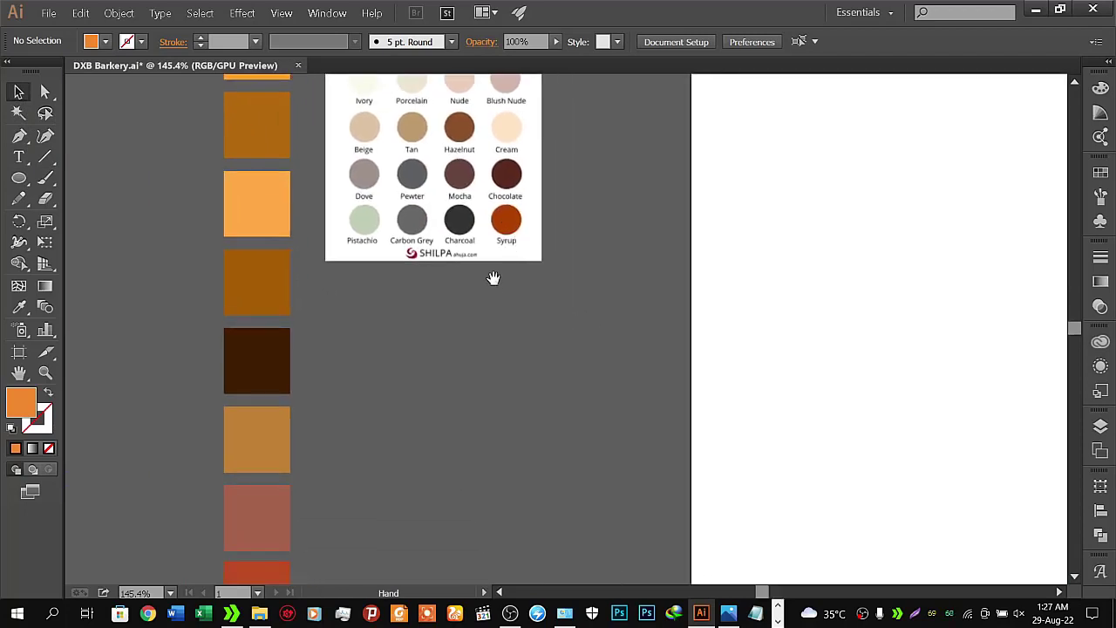
pyautogui.click(270, 373)
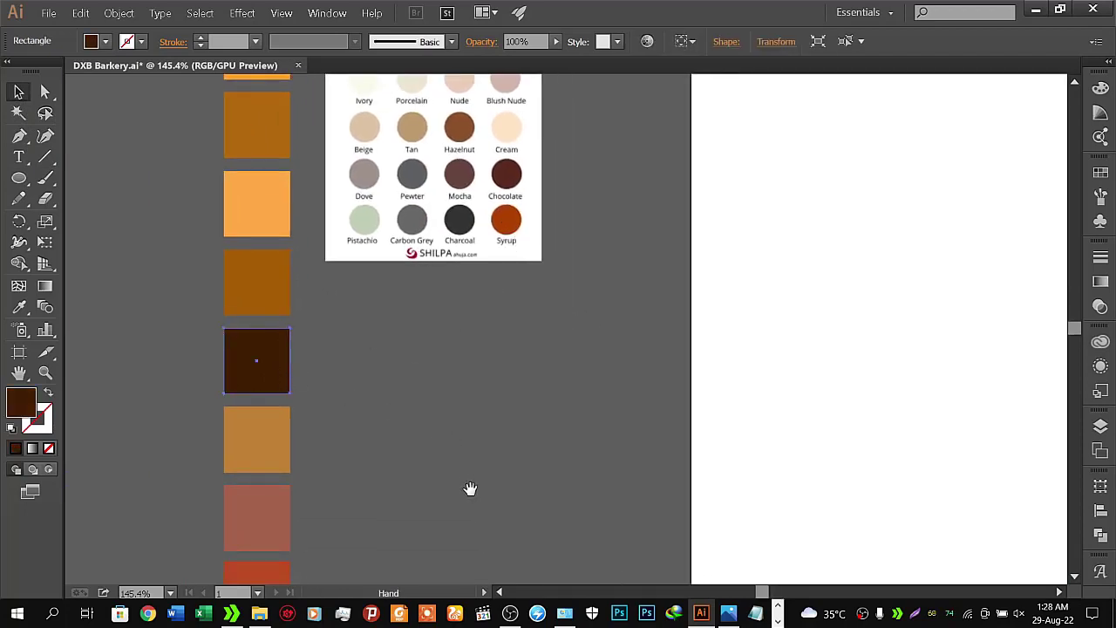
pyautogui.moveTo(469, 488)
pyautogui.mouseDown()
pyautogui.moveTo(448, 262)
pyautogui.moveTo(474, 351)
pyautogui.moveTo(280, 360)
pyautogui.mouseUp()
pyautogui.moveTo(594, 286)
pyautogui.mouseDown()
pyautogui.moveTo(496, 299)
pyautogui.moveTo(369, 287)
pyautogui.moveTo(379, 274)
pyautogui.mouseUp()
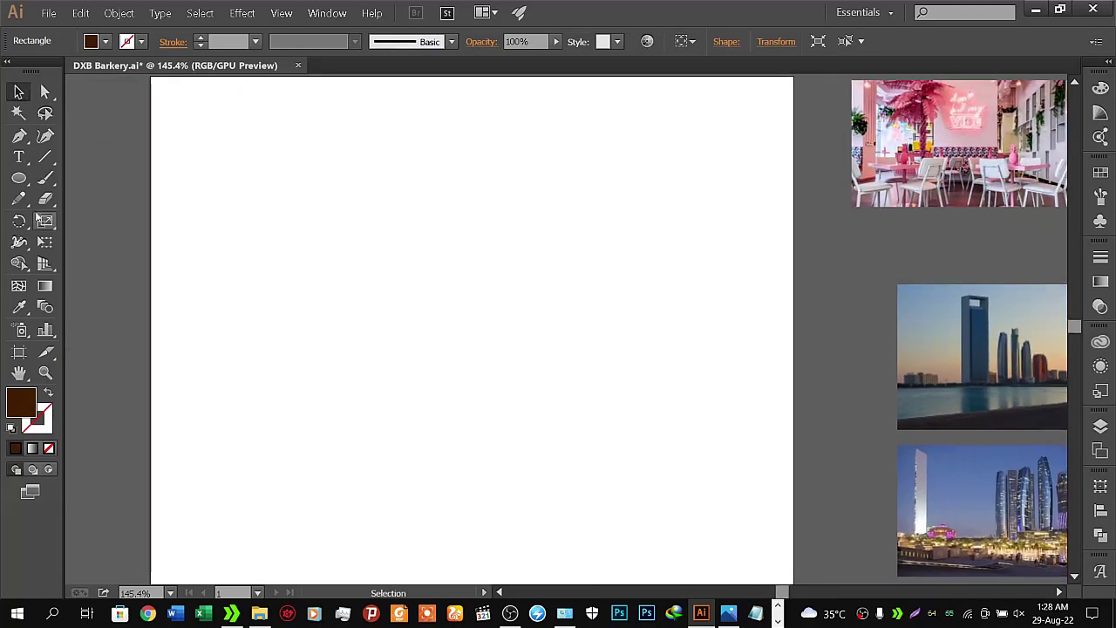
pyautogui.click(18, 178)
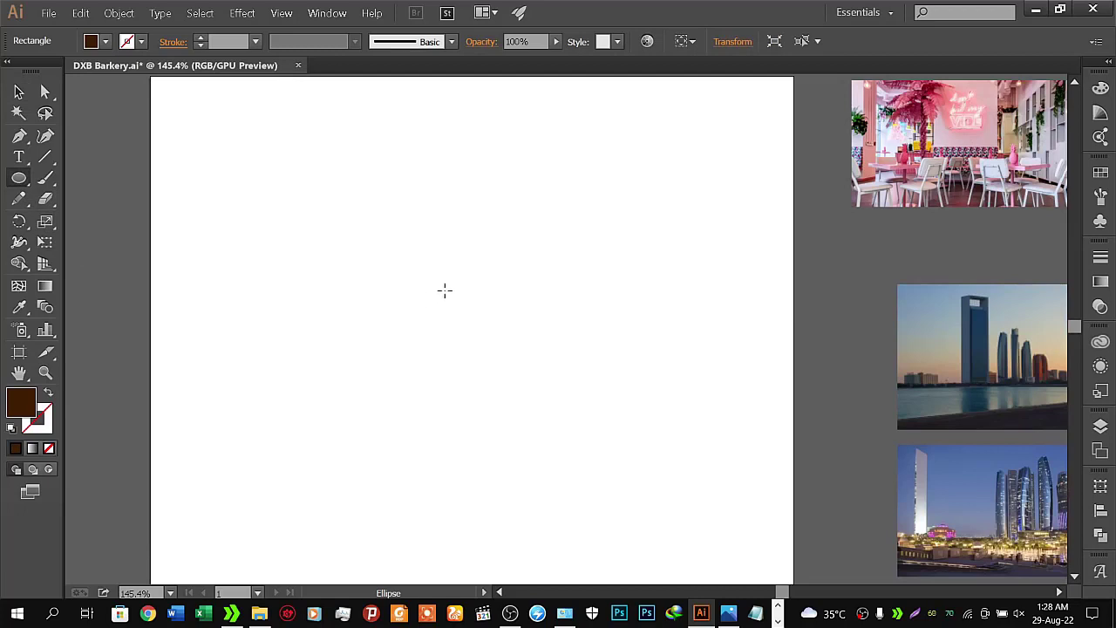
# - Draw a roughly 275 px dark brown circle in the upper middle of the artboard and select it
pyautogui.moveTo(445, 291); pyautogui.dragTo(519, 379)
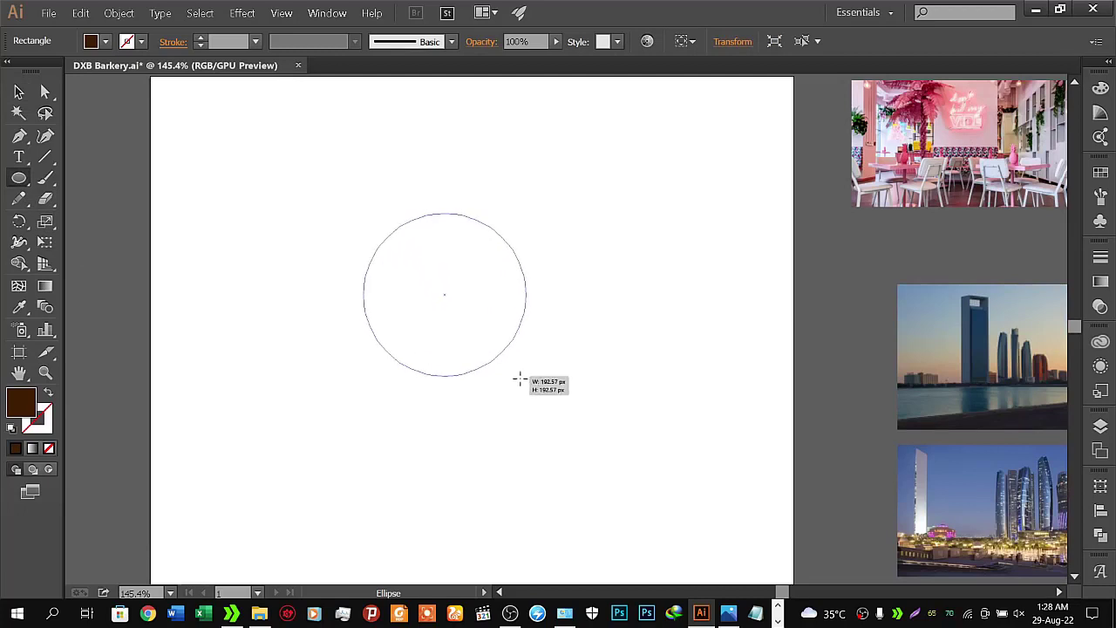
pyautogui.moveTo(520, 378); pyautogui.dragTo(568, 424)
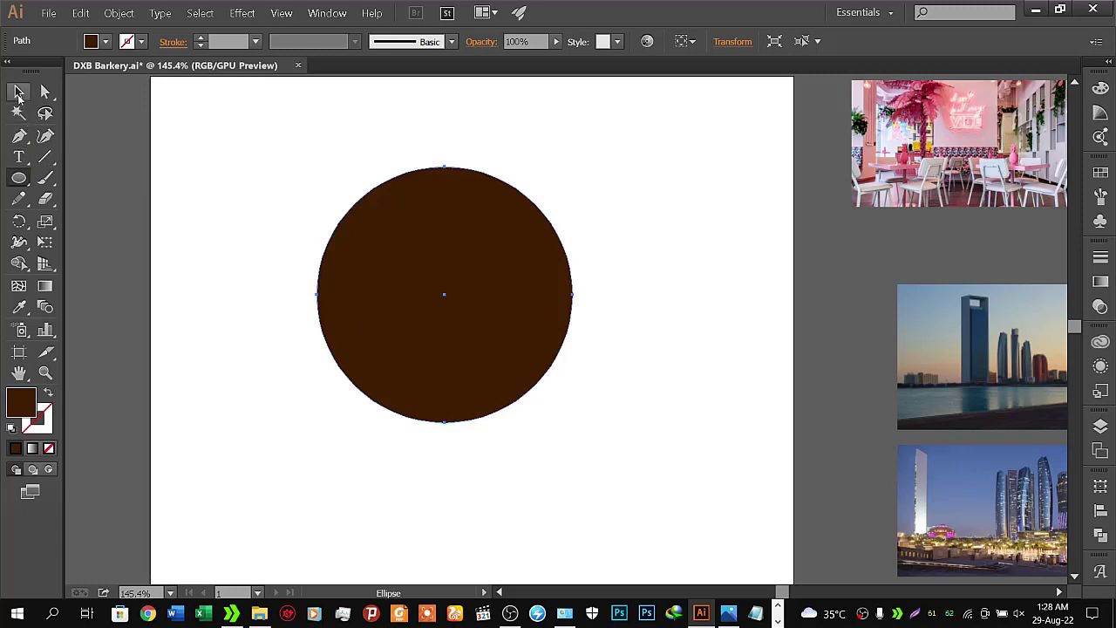
pyautogui.click(20, 93)
pyautogui.click(218, 210)
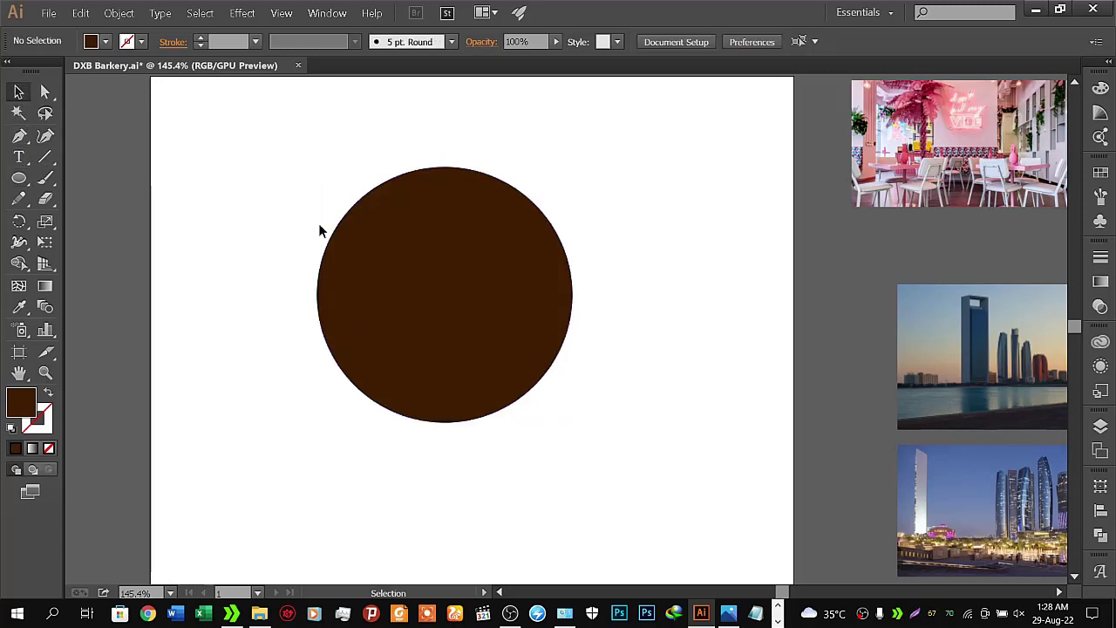
pyautogui.click(438, 246)
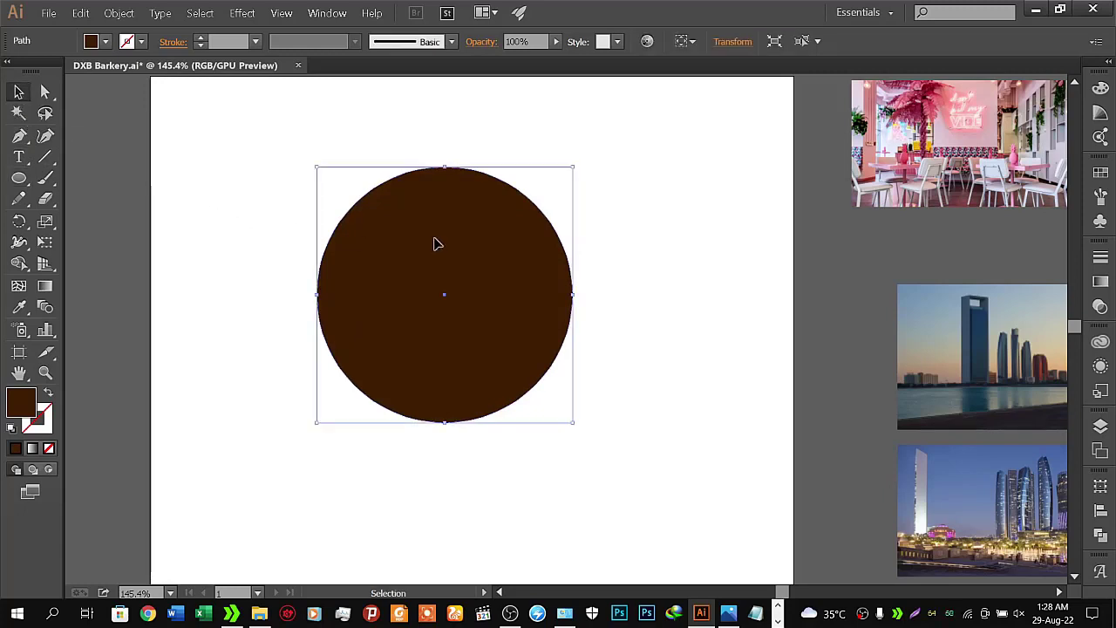
pyautogui.rightClick(436, 242)
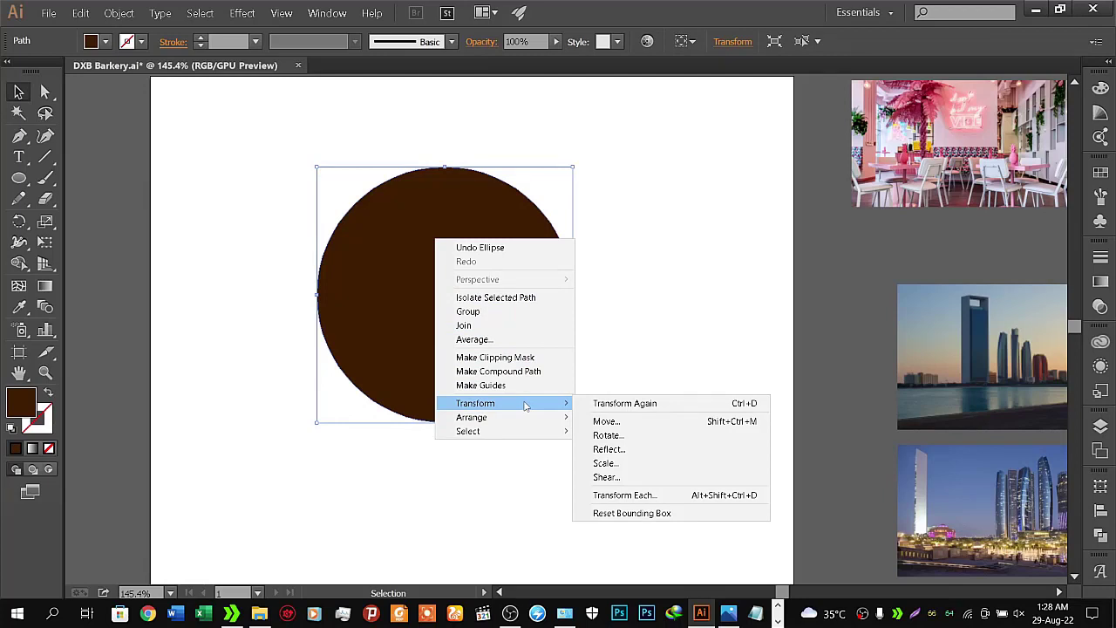
pyautogui.click(119, 19)
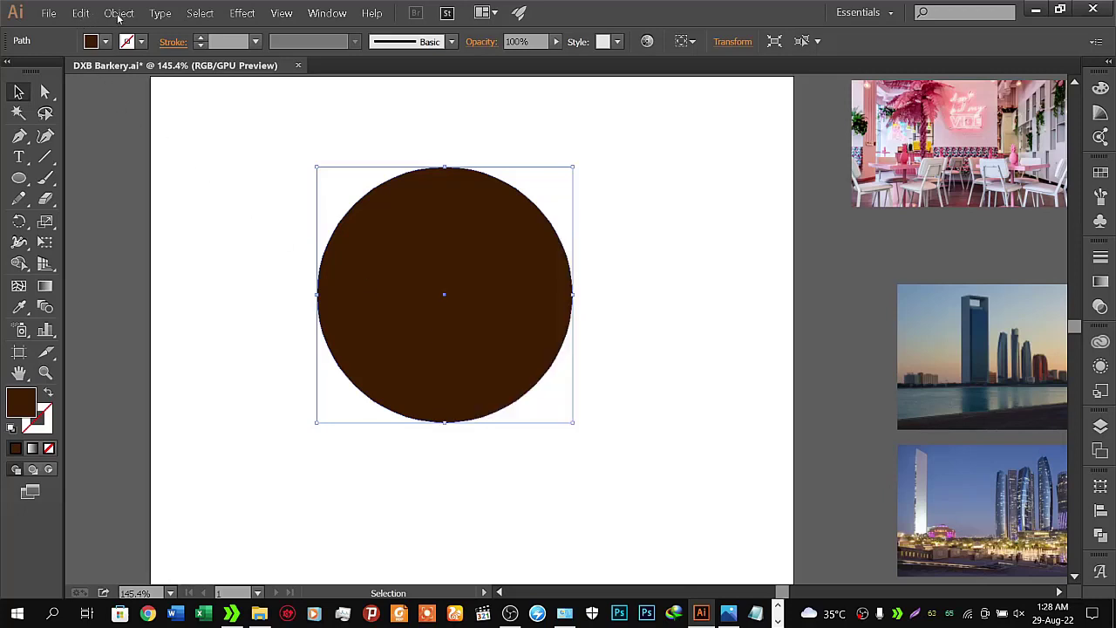
# - Offset the brown circle outward by 12 px with Miter joins, adding a larger concentric circle
pyautogui.click(118, 18)
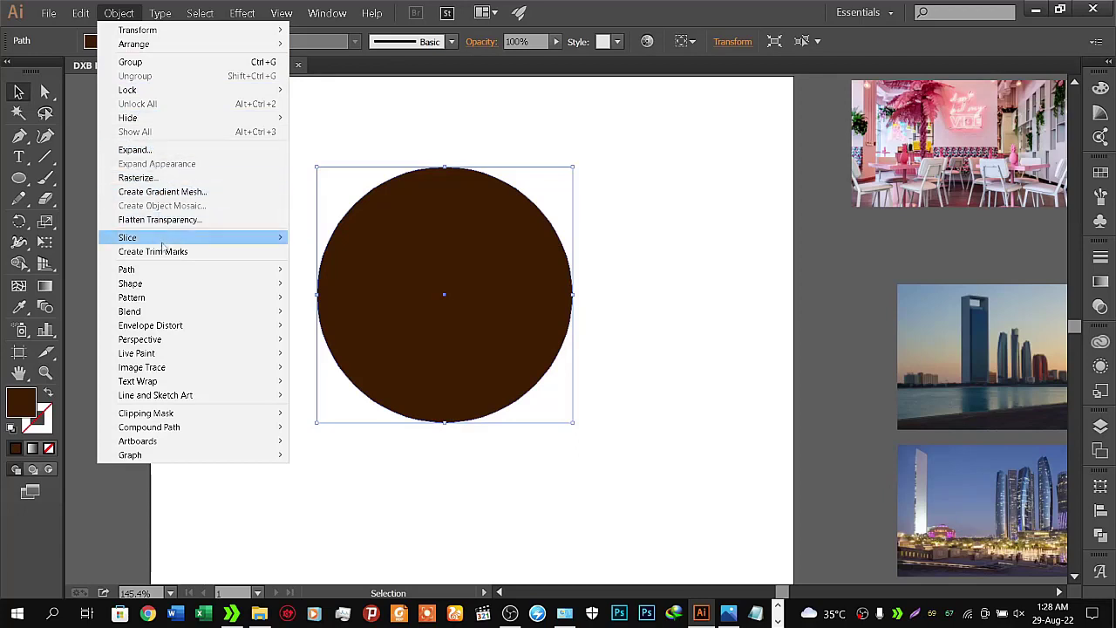
pyautogui.moveTo(127, 270)
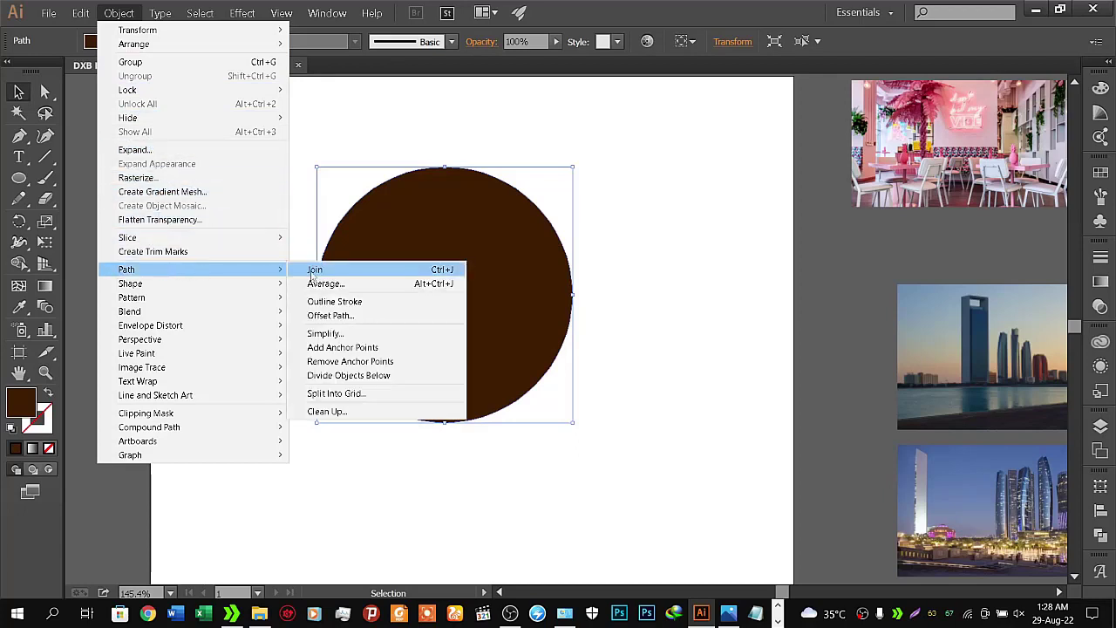
pyautogui.click(331, 315)
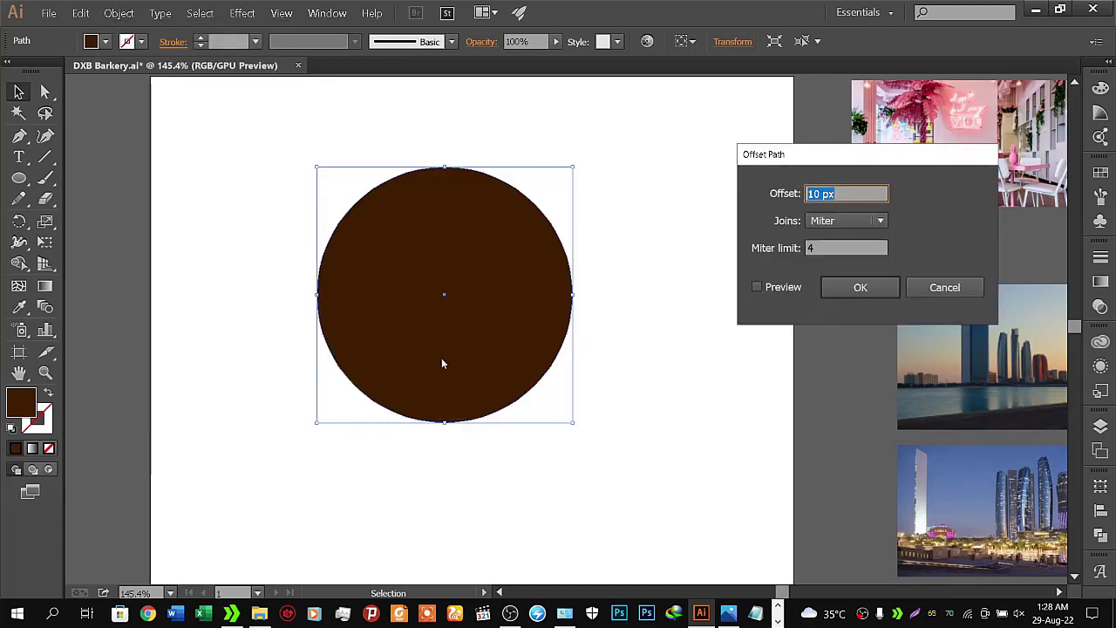
pyautogui.click(757, 287)
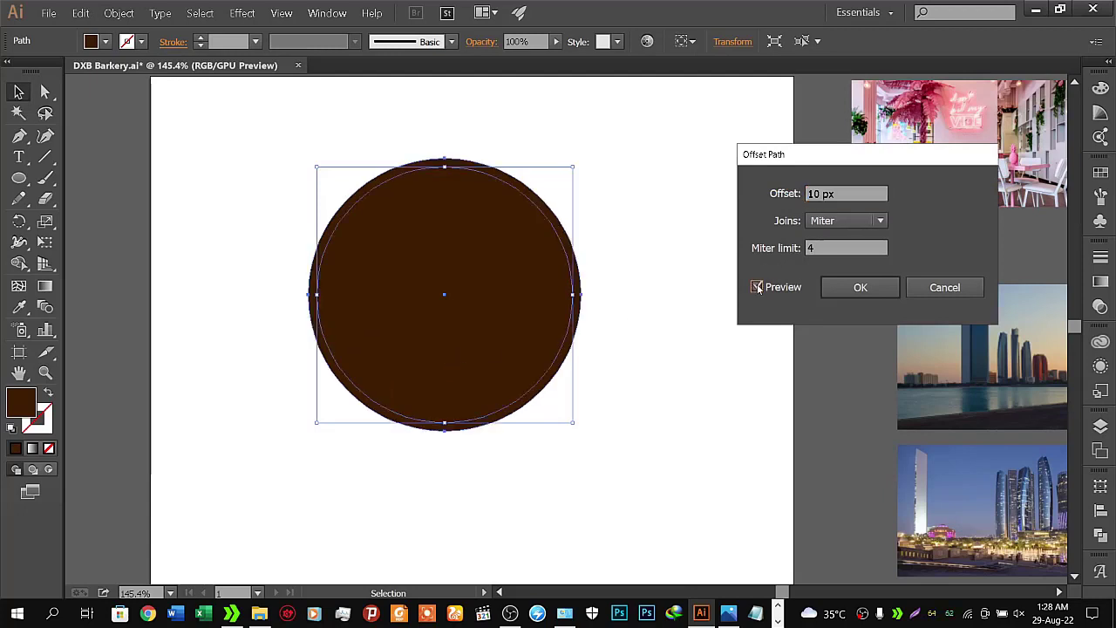
pyautogui.click(878, 221)
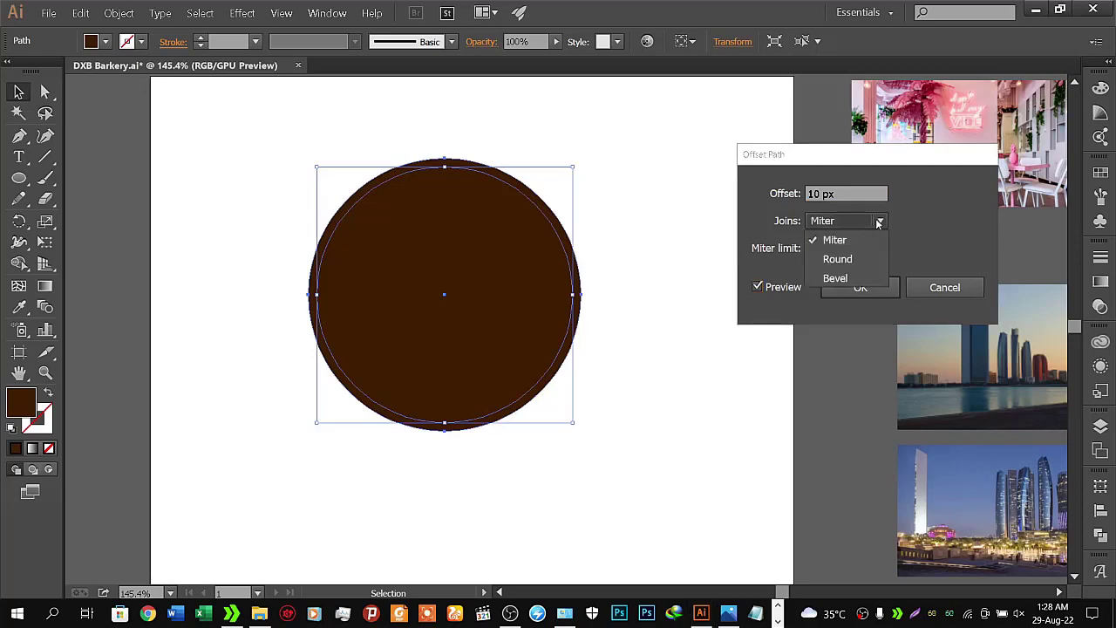
pyautogui.click(878, 222)
pyautogui.click(848, 193)
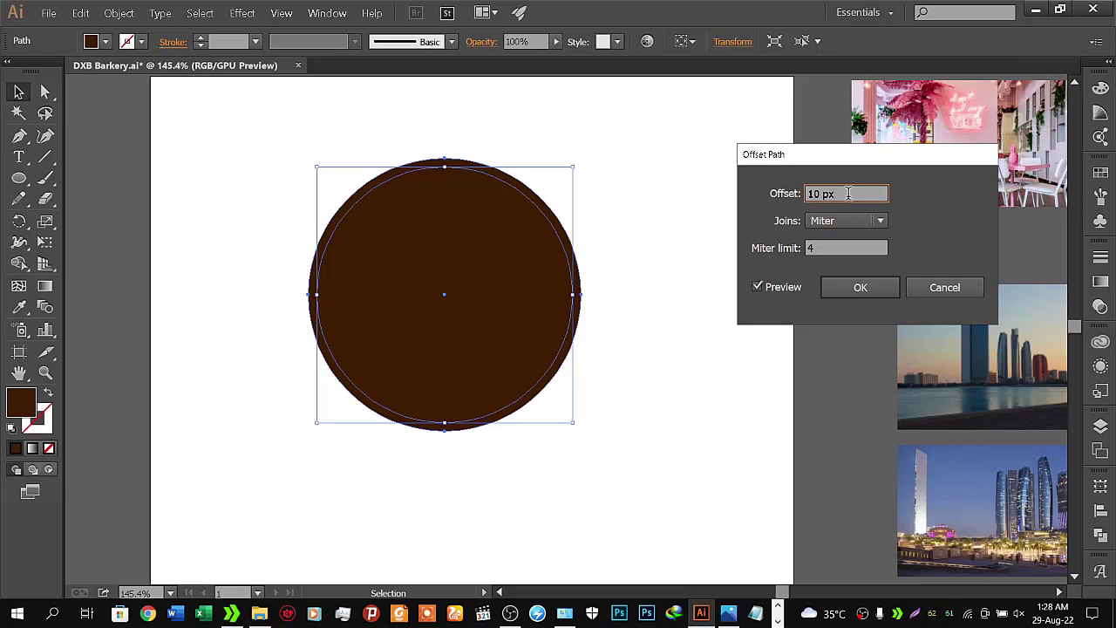
pyautogui.press('Up')
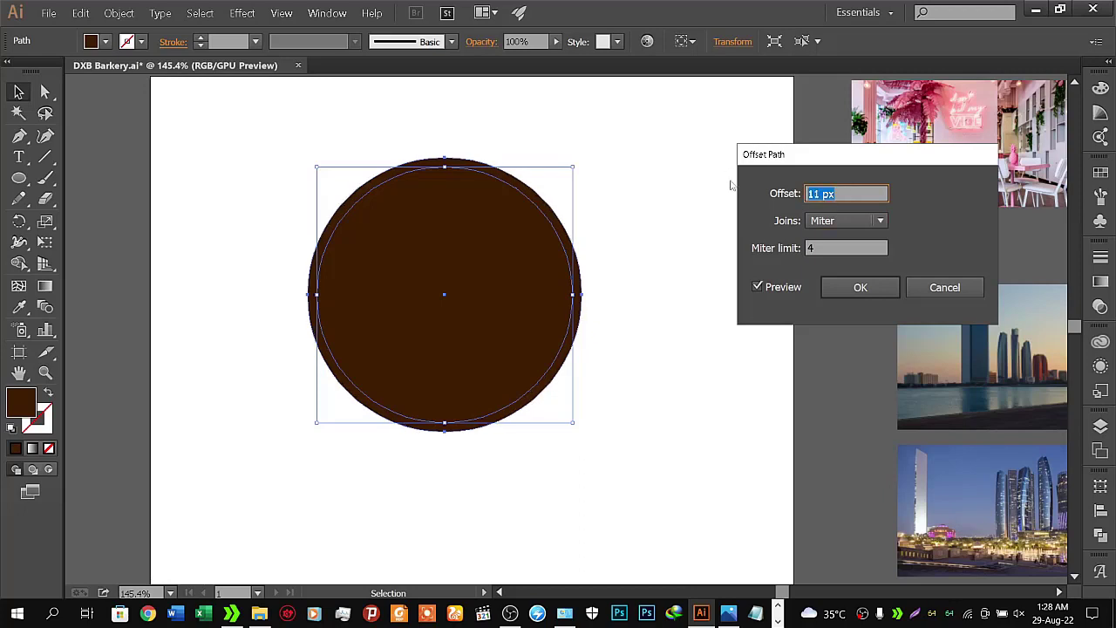
pyautogui.press('Up')
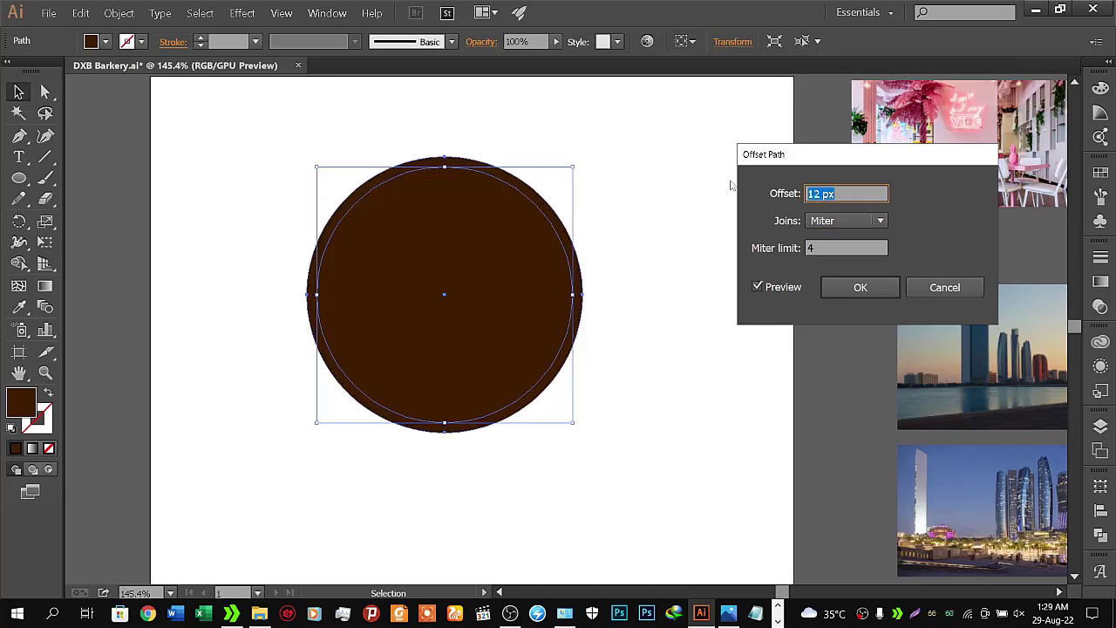
pyautogui.press('Down')
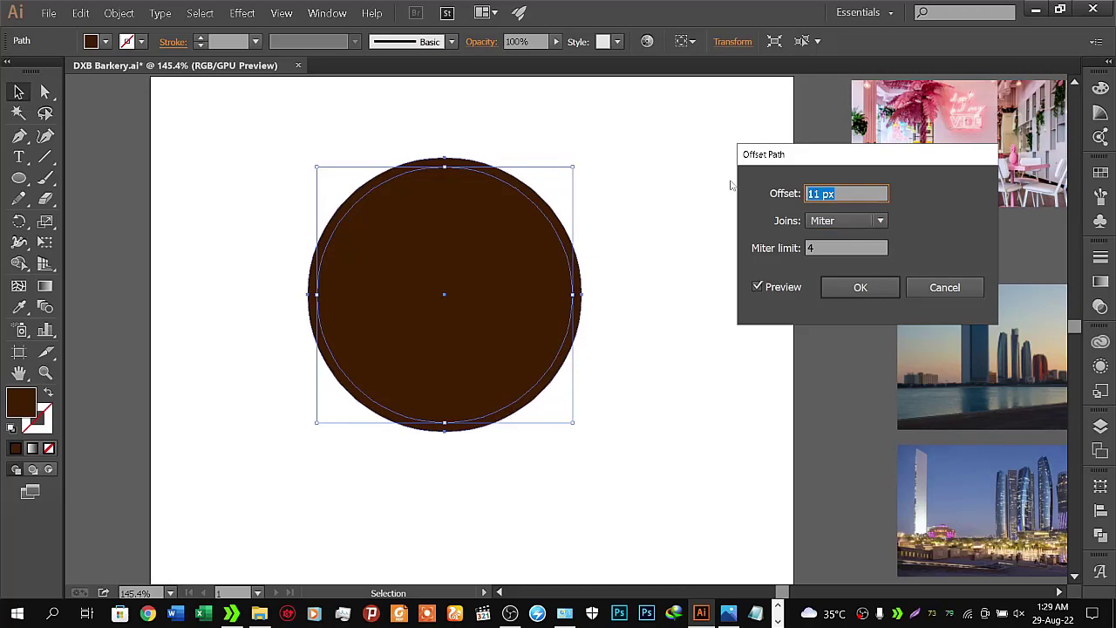
pyautogui.press('Up')
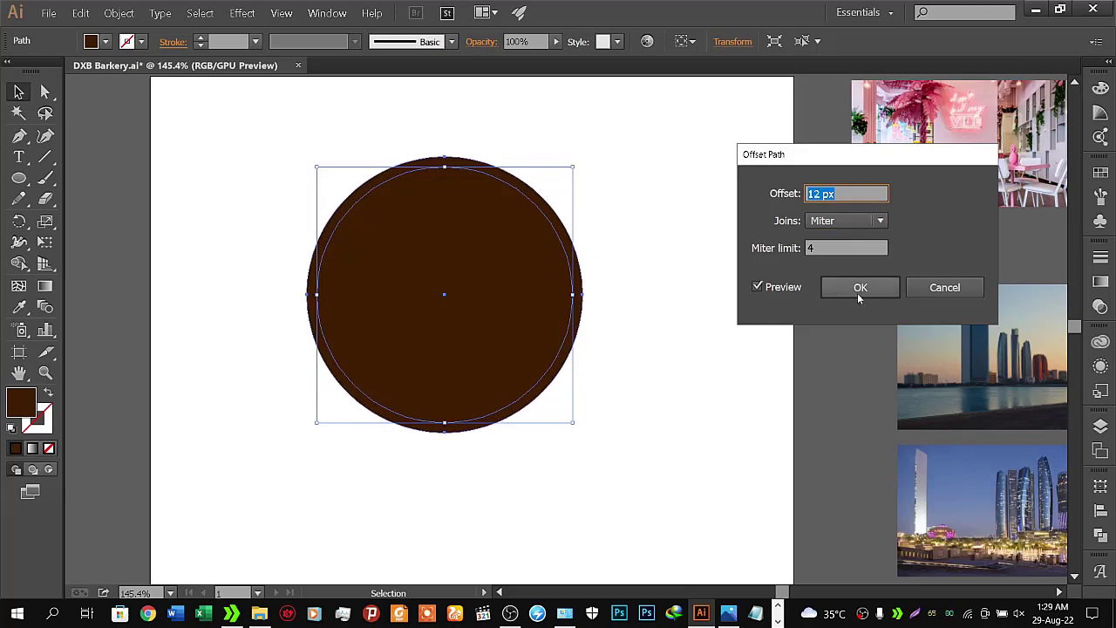
pyautogui.click(858, 291)
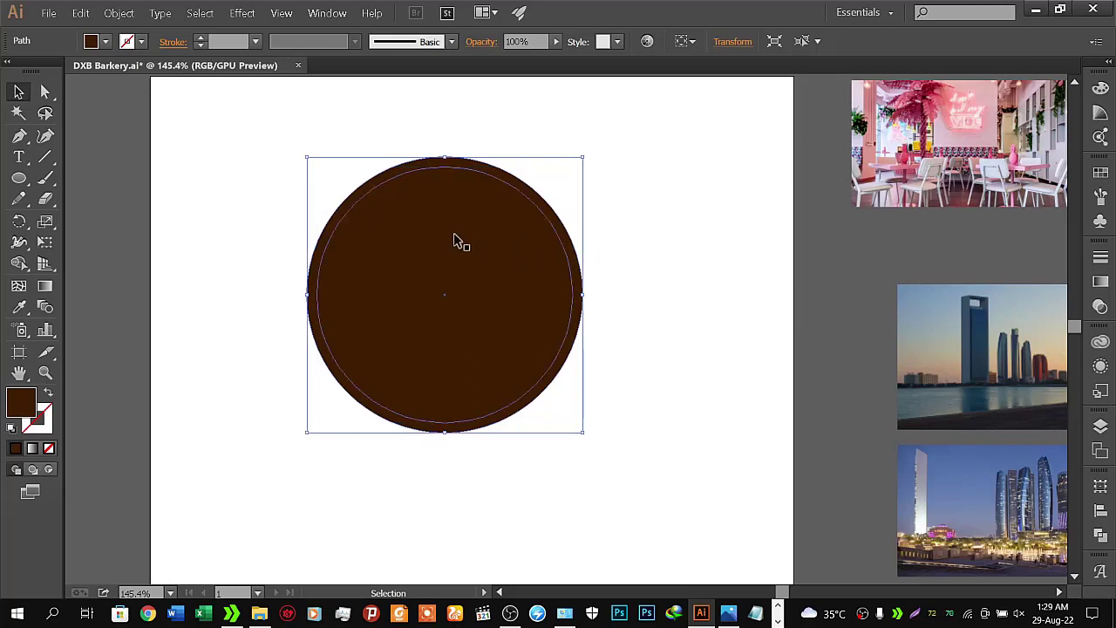
pyautogui.click(455, 153)
pyautogui.click(459, 209)
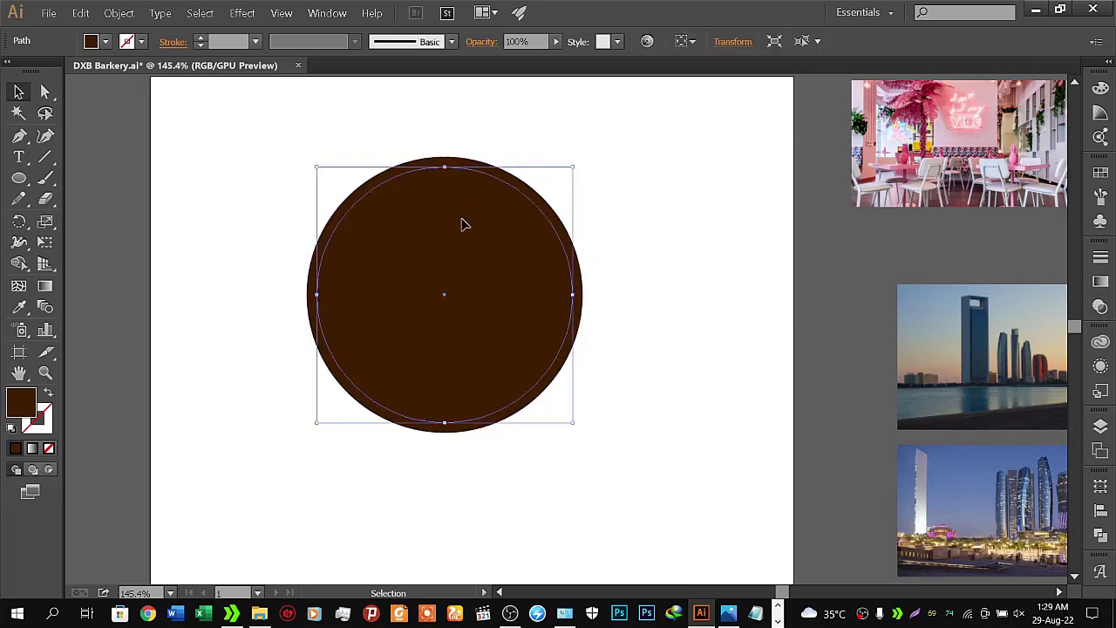
pyautogui.keyDown('shift'); pyautogui.click(461, 255); pyautogui.keyUp('shift')
pyautogui.press('Right')
pyautogui.press('Right')
pyautogui.press('Right')
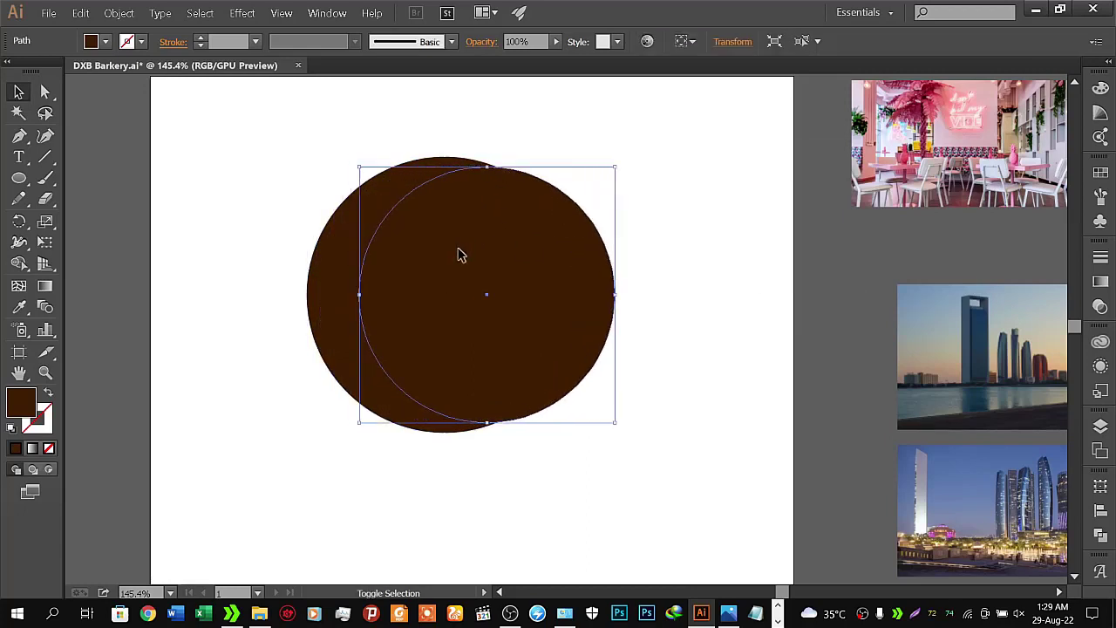
pyautogui.press('Right')
pyautogui.press('Right')
pyautogui.press('Right')
pyautogui.press('Left')
pyautogui.press('Left')
pyautogui.press('Left')
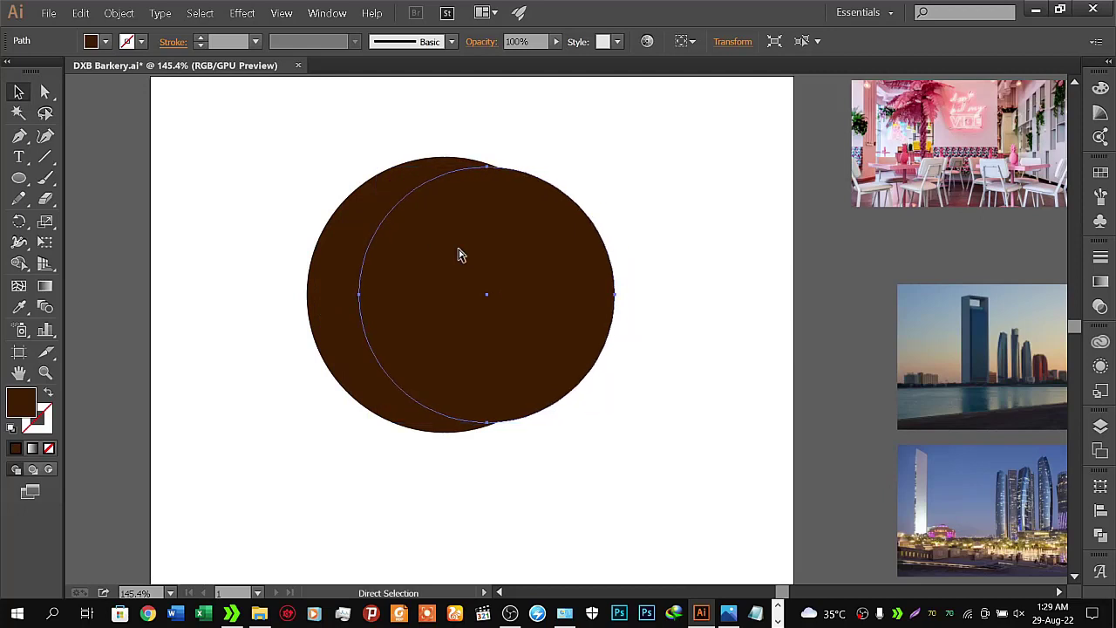
pyautogui.press('Left')
pyautogui.press('Left')
pyautogui.press('Left')
pyautogui.press('Left')
pyautogui.press('Left')
pyautogui.press('Left')
pyautogui.press('v')
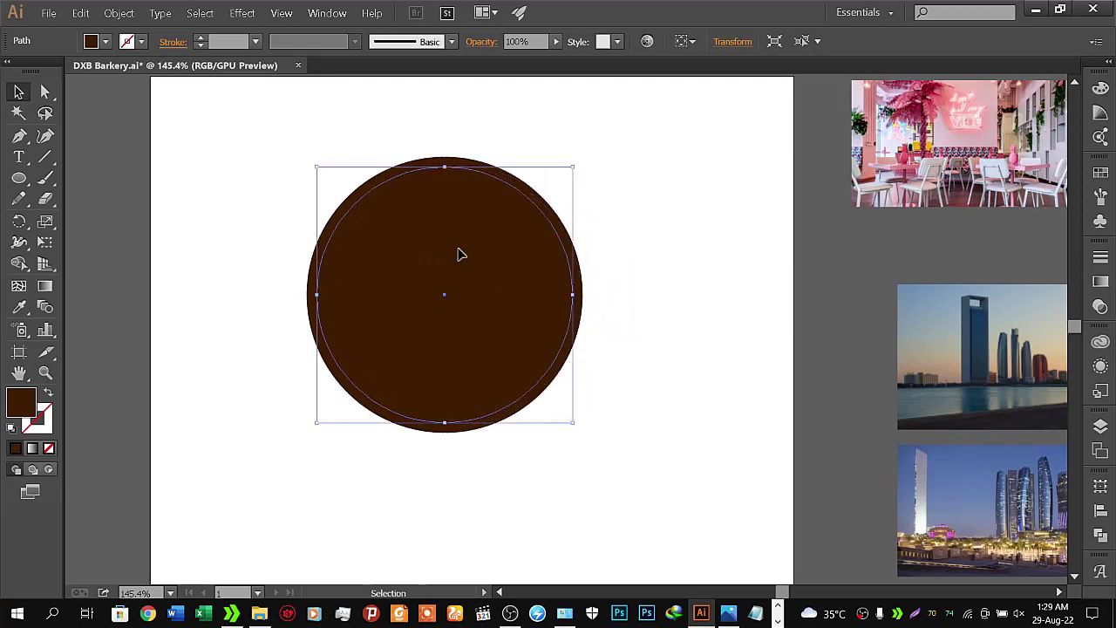
pyautogui.click(244, 257)
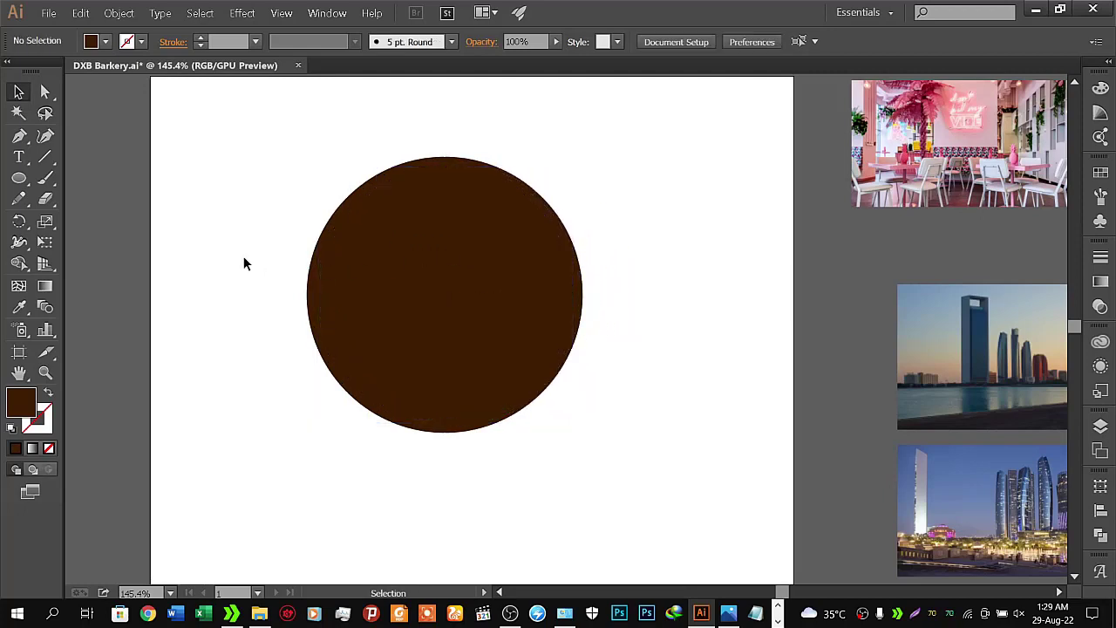
pyautogui.click(436, 282)
pyautogui.click(439, 142)
pyautogui.click(442, 163)
pyautogui.moveTo(442, 163); pyautogui.dragTo(446, 202)
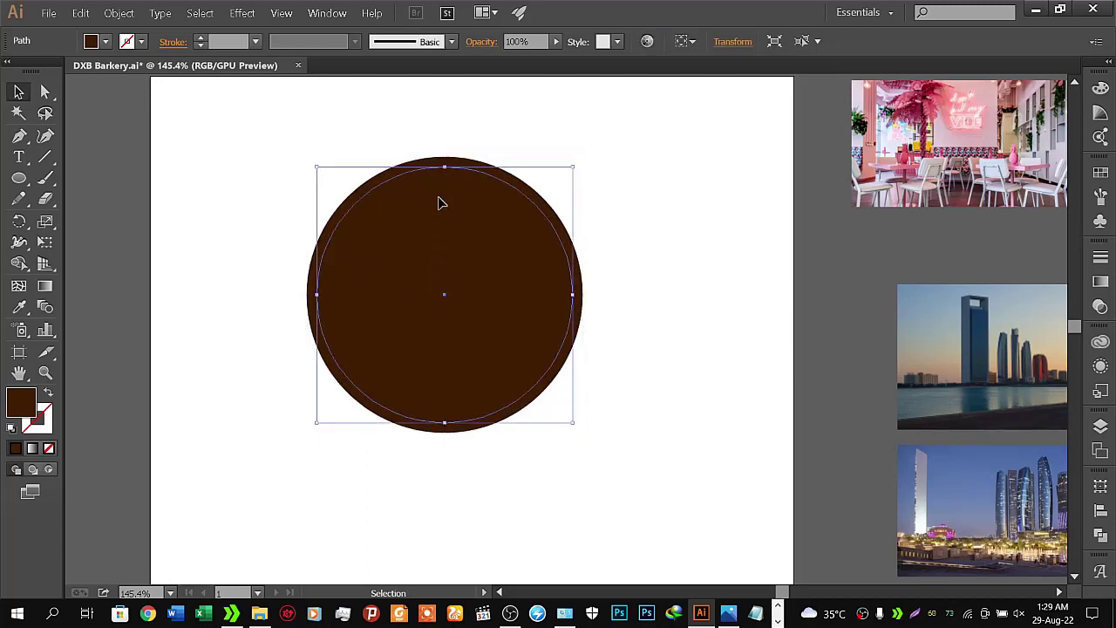
pyautogui.click(273, 203)
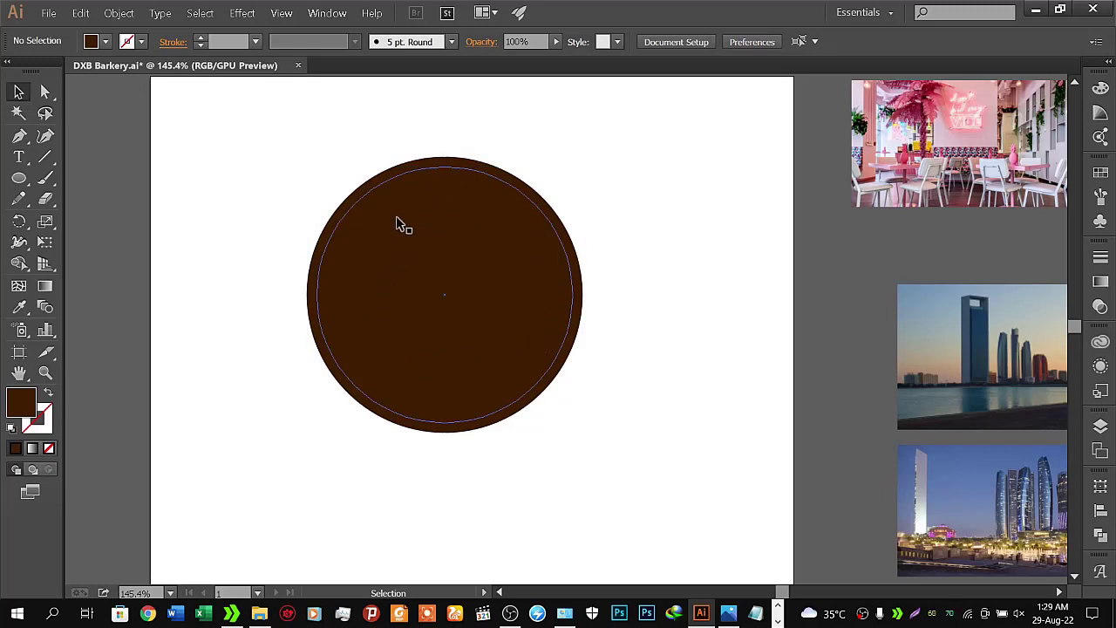
pyautogui.click(521, 266)
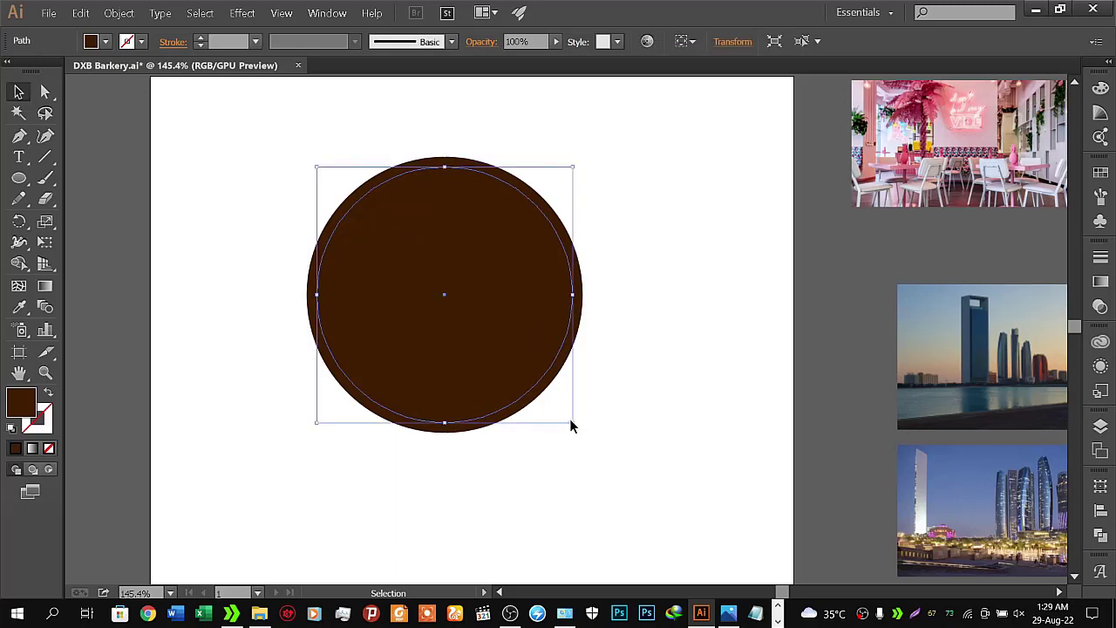
pyautogui.moveTo(573, 423); pyautogui.dragTo(552, 419)
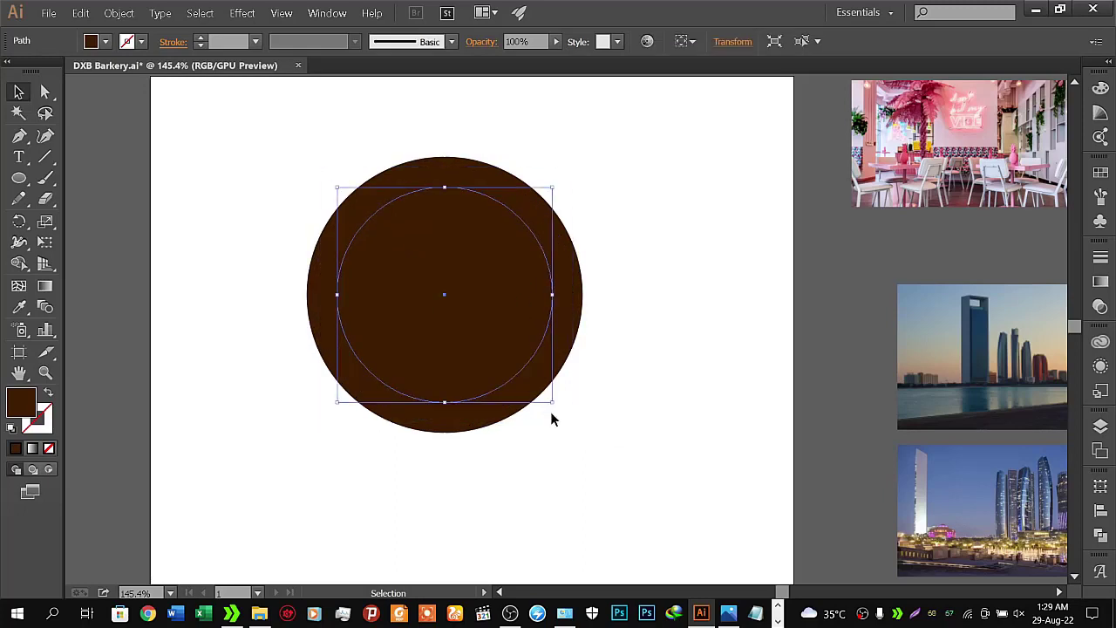
pyautogui.hotkey('ctrl', 'z')
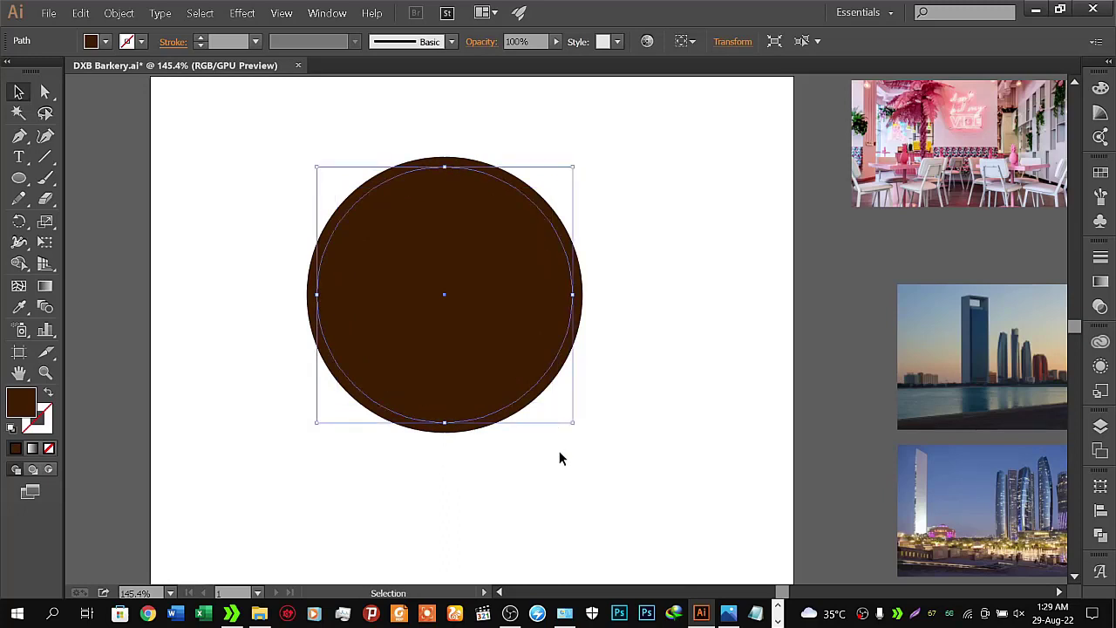
pyautogui.click(286, 366)
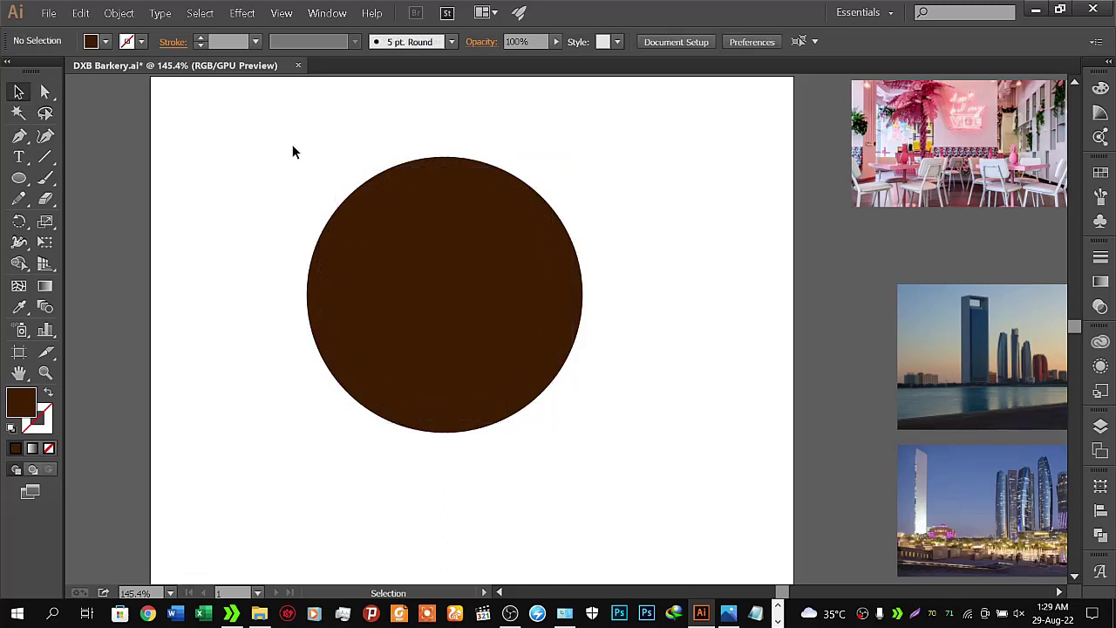
pyautogui.moveTo(282, 125); pyautogui.dragTo(637, 479)
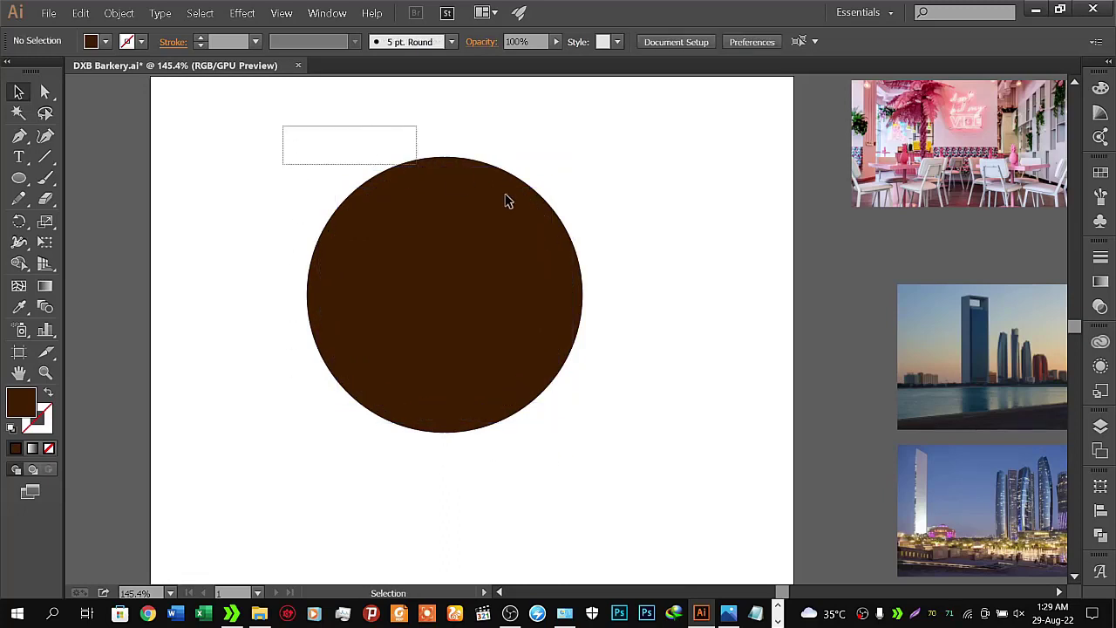
# - Divide the two overlapping circles with Pathfinder, after trying and undoing Minus Front
pyautogui.click(1101, 511)
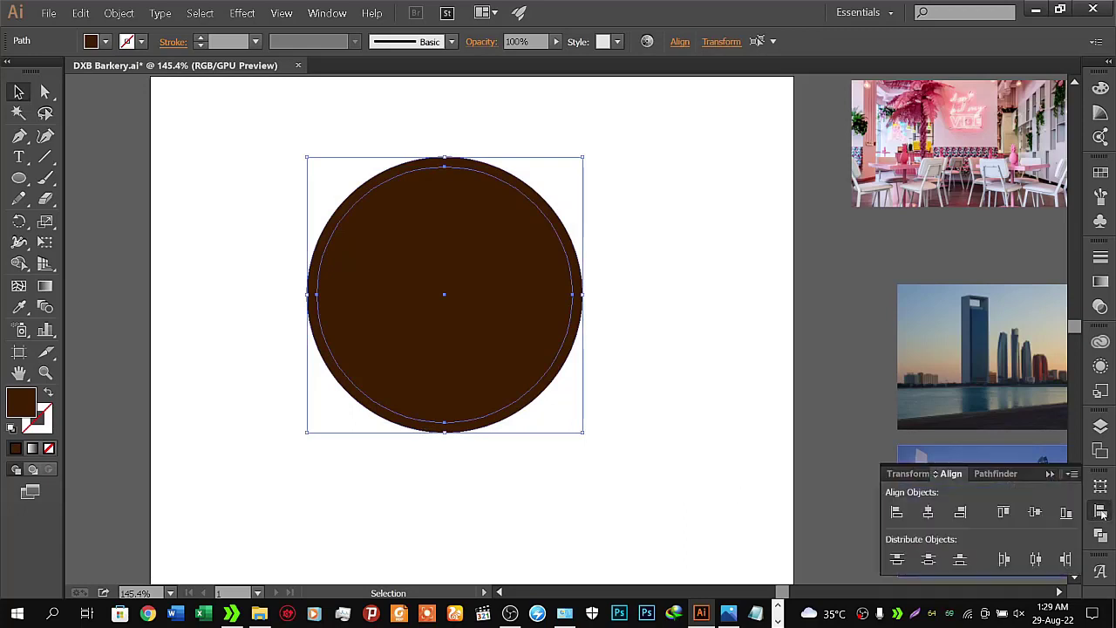
pyautogui.click(991, 475)
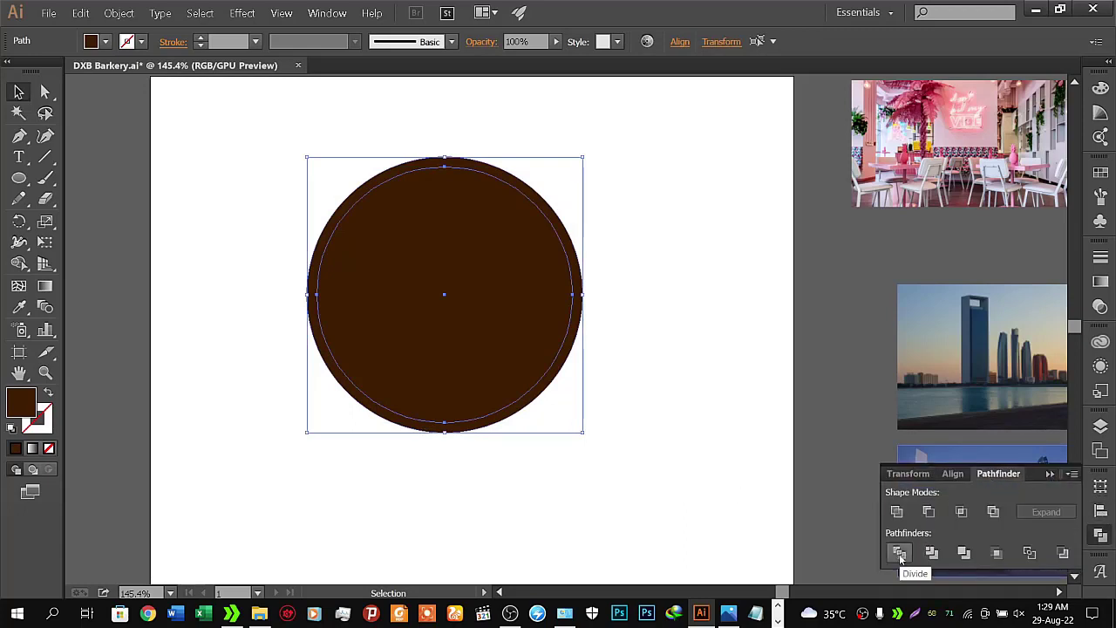
pyautogui.click(928, 511)
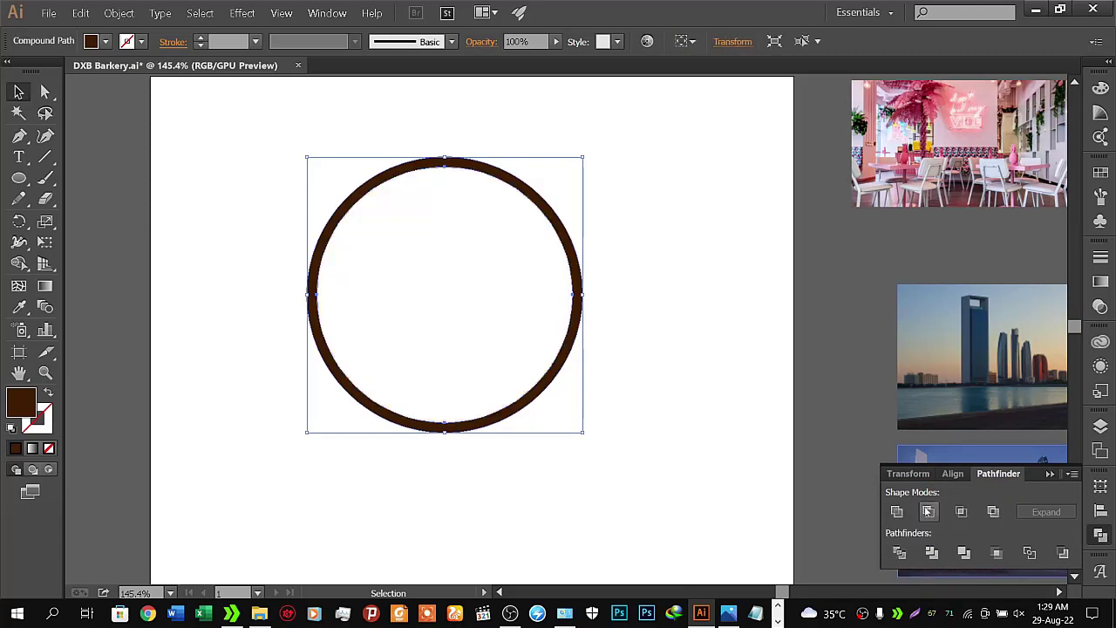
pyautogui.hotkey('ctrl', 'z')
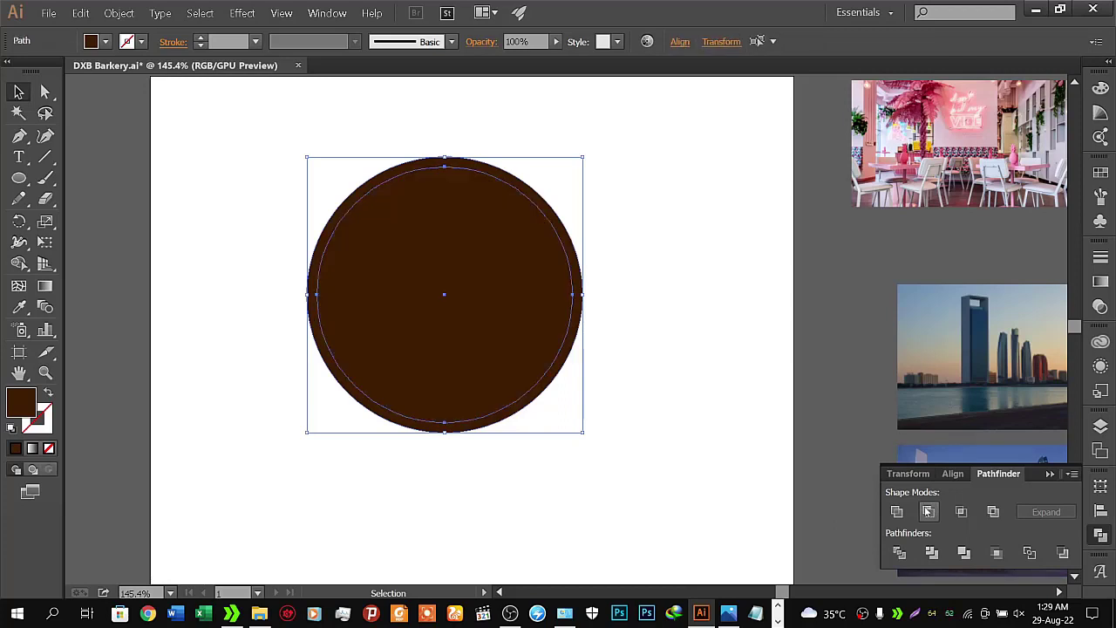
pyautogui.click(899, 554)
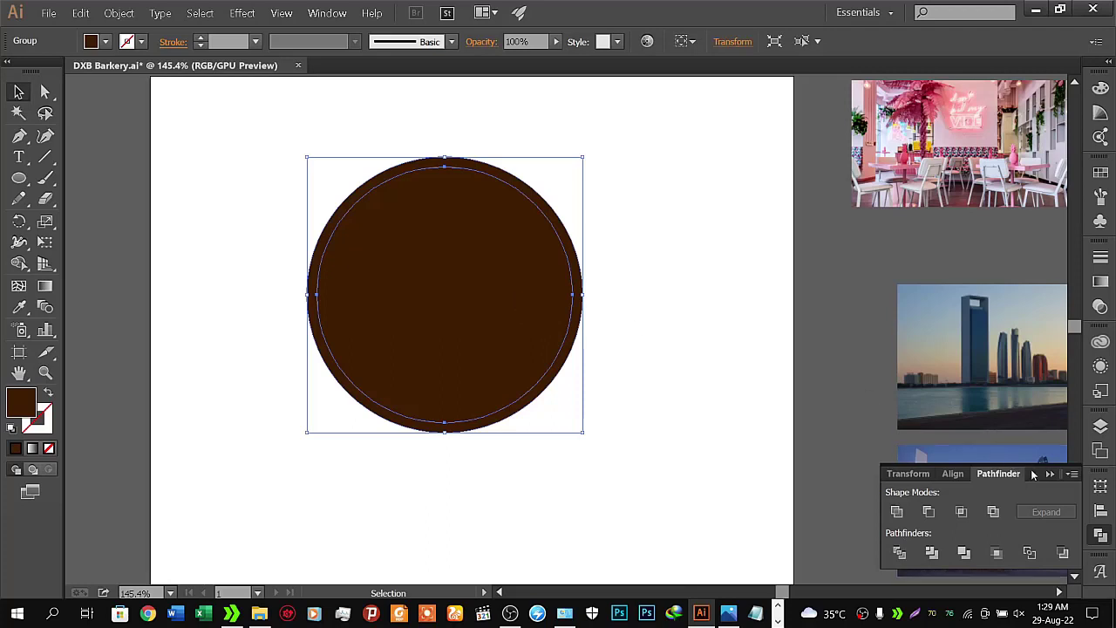
pyautogui.click(1049, 474)
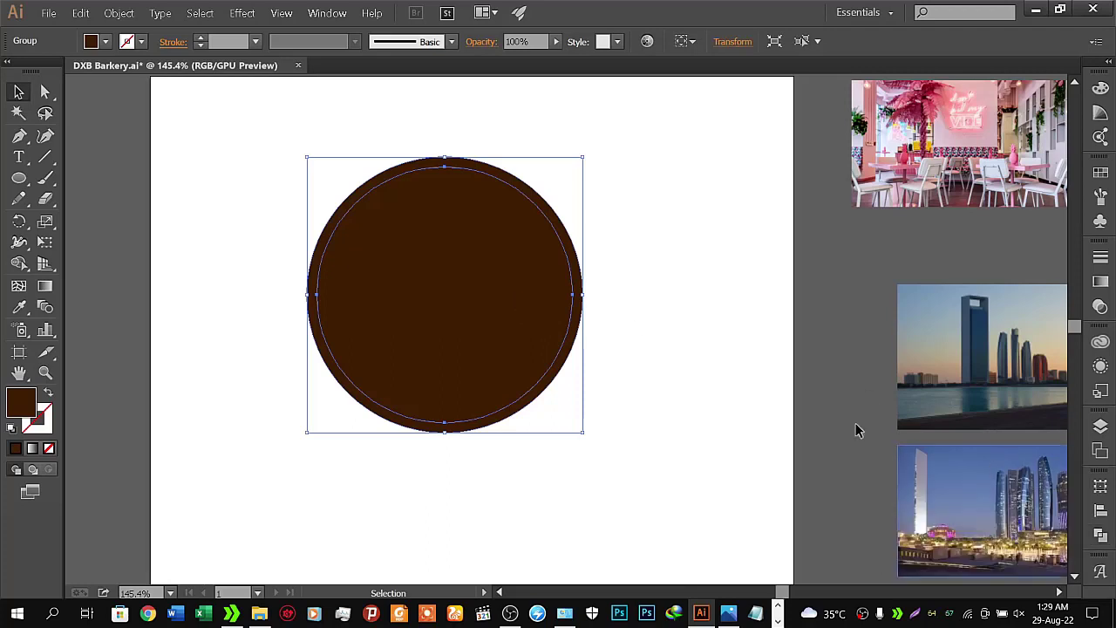
# - Ungroup the divided pieces and select the inner brown disc
pyautogui.rightClick(421, 232)
pyautogui.click(471, 302)
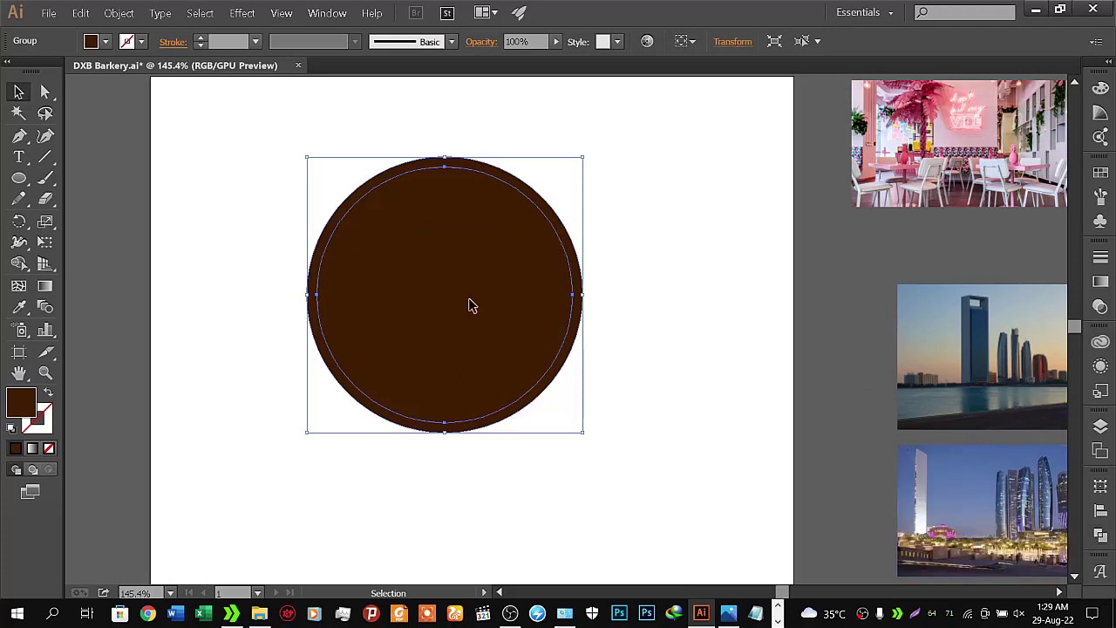
pyautogui.click(684, 344)
pyautogui.click(517, 307)
# - Recentre the inner disc and shrink it to 291.61 px, leaving a white gap
pyautogui.hotkey('shift', 'Right')
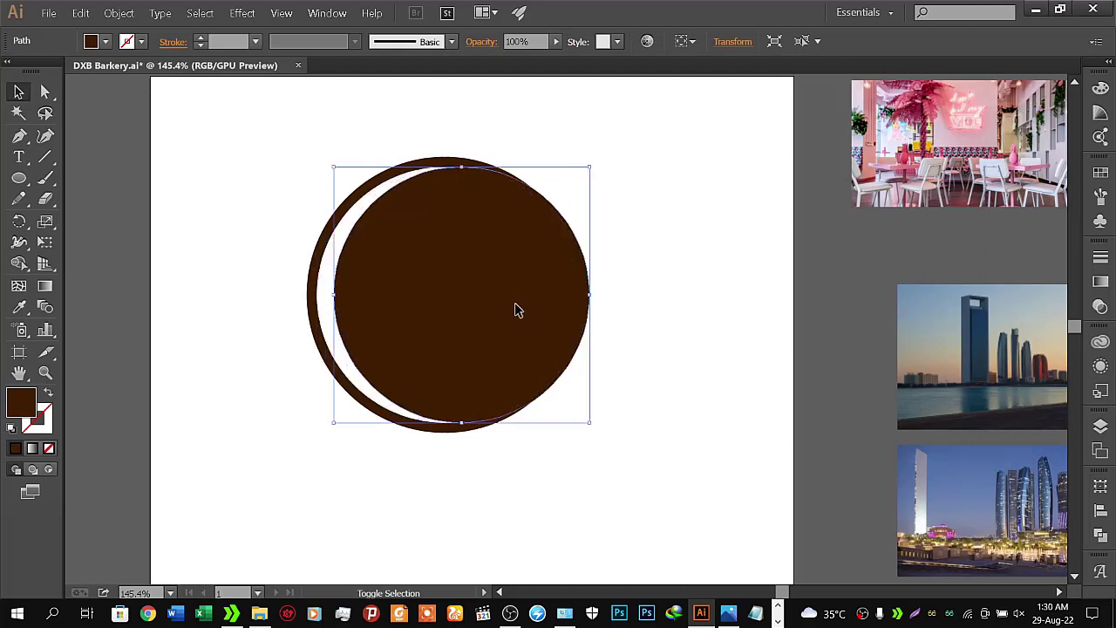
pyautogui.press('Left')
pyautogui.press('Left')
pyautogui.press('Left')
pyautogui.press('Left')
pyautogui.press('Left')
pyautogui.press('Left')
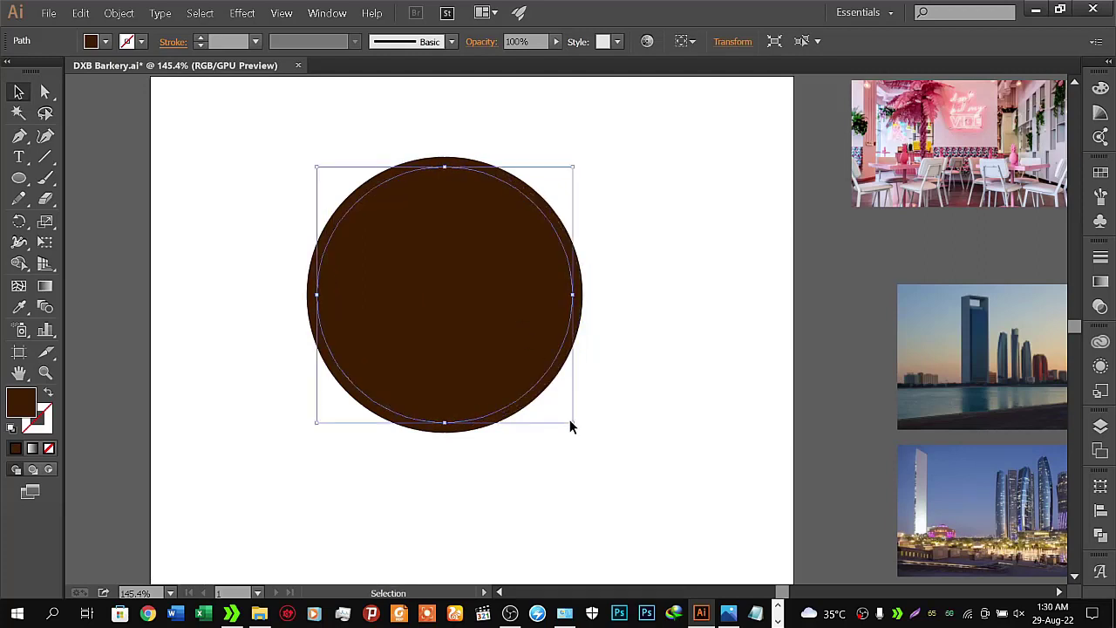
pyautogui.moveTo(572, 422); pyautogui.dragTo(565, 415)
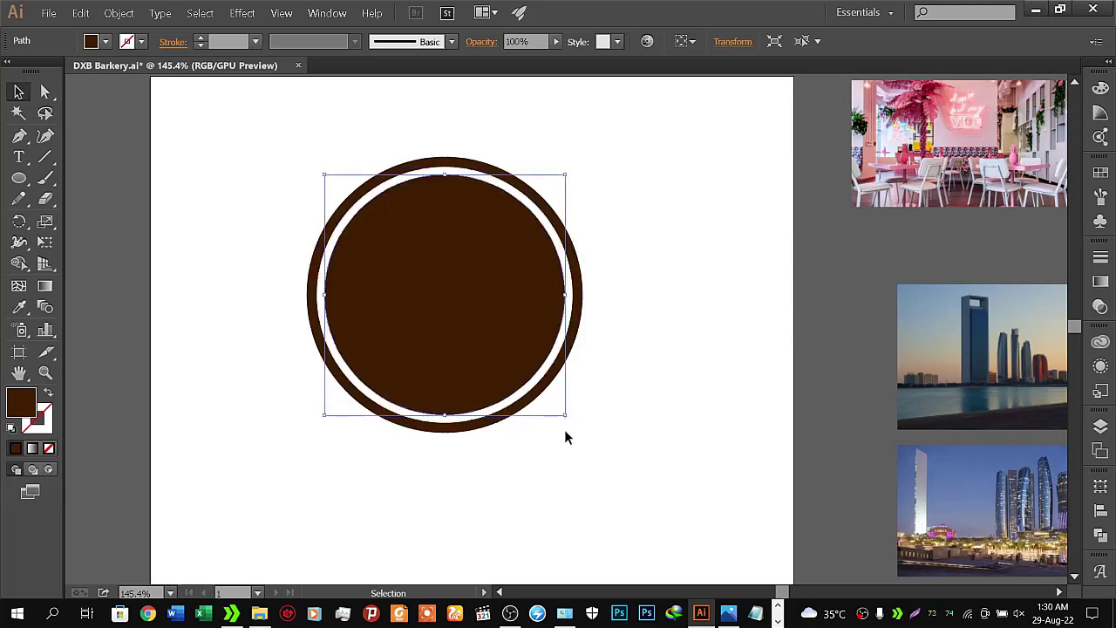
pyautogui.moveTo(565, 415); pyautogui.dragTo(567, 420)
pyautogui.click(563, 460)
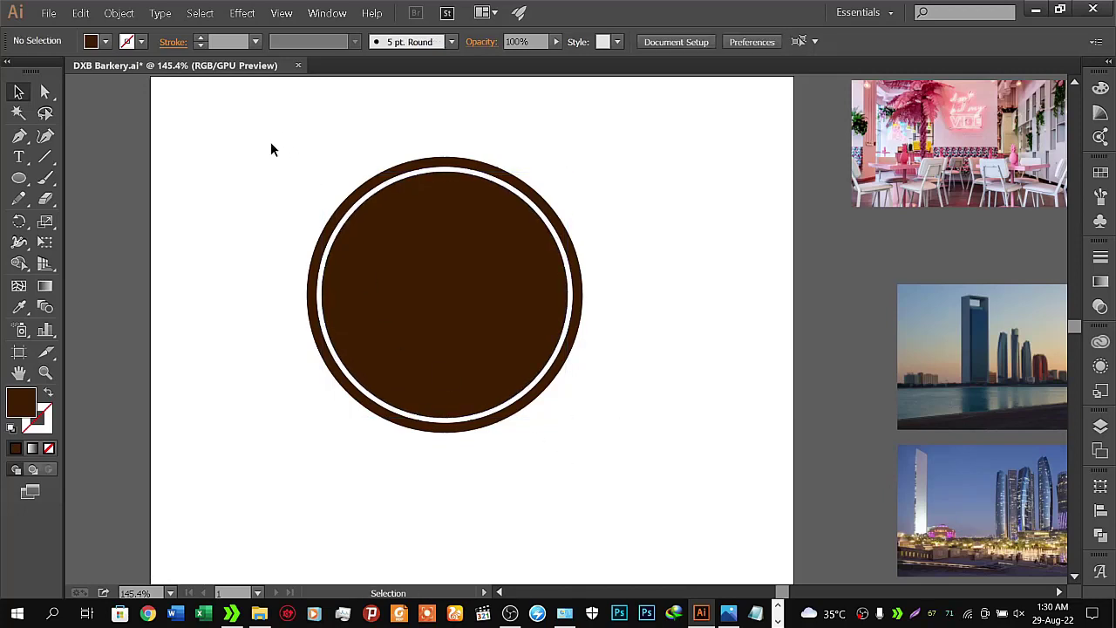
# - Group the ring and inner disc into one badge and move it up-right
pyautogui.moveTo(274, 154); pyautogui.dragTo(620, 436)
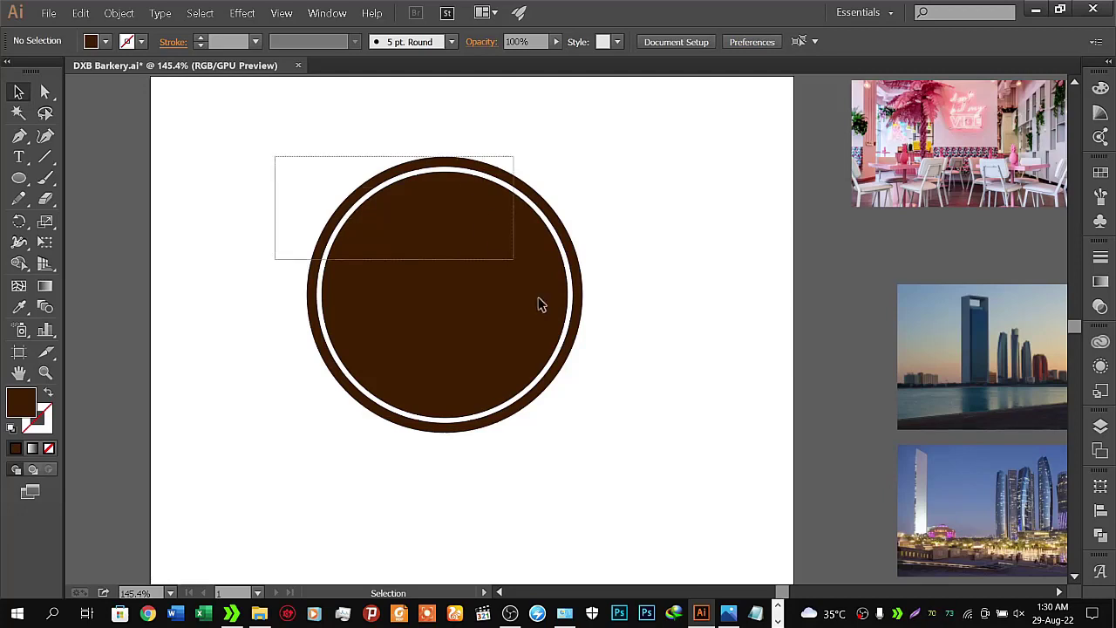
pyautogui.rightClick(418, 225)
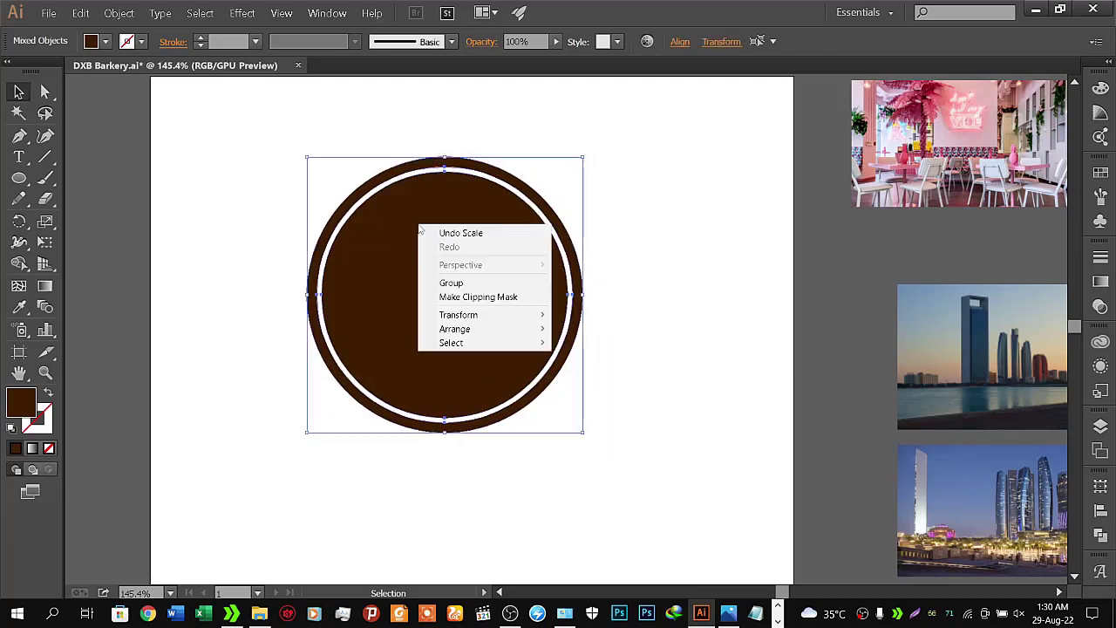
pyautogui.click(474, 283)
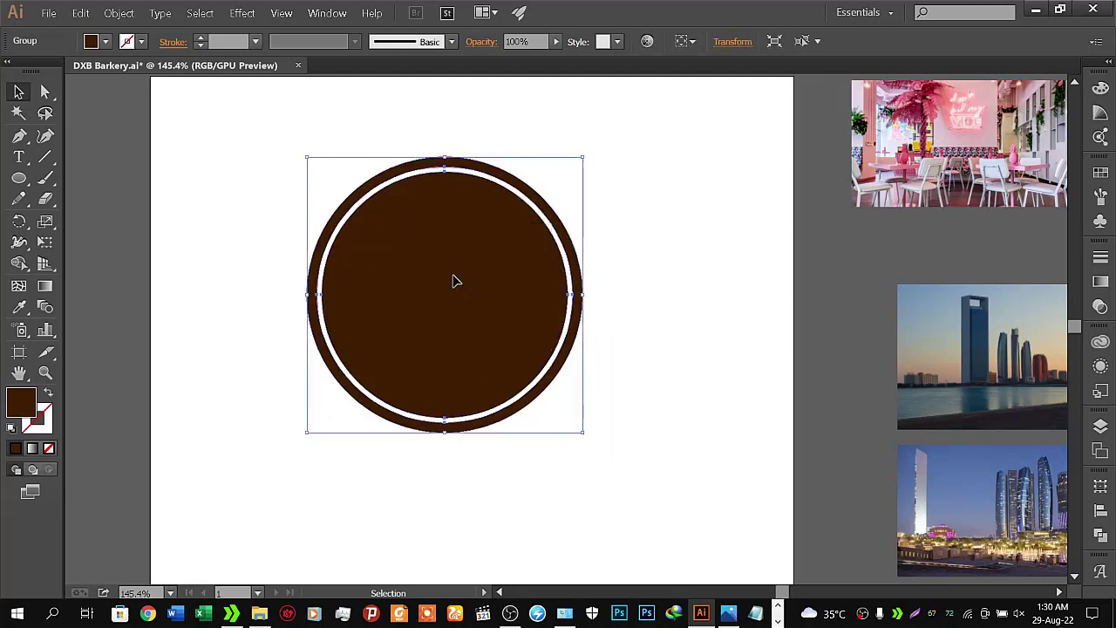
pyautogui.moveTo(456, 279); pyautogui.dragTo(638, 212)
# - Draw a small dark brown oval, about 60 × 87 px, left of the badge
pyautogui.click(599, 420)
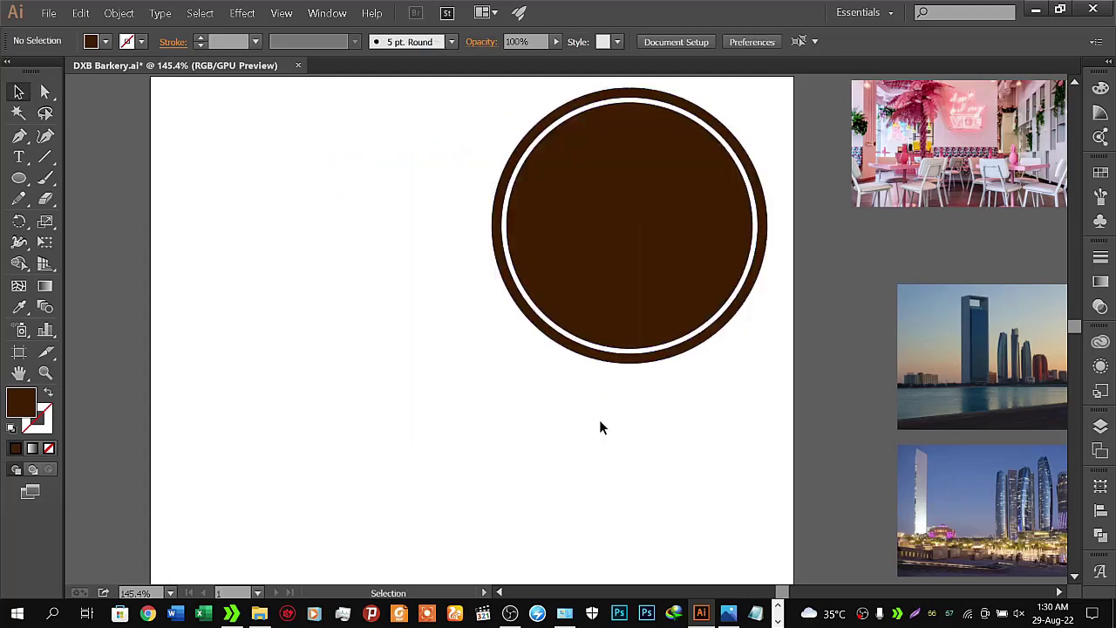
pyautogui.moveTo(519, 248); pyautogui.dragTo(638, 278)
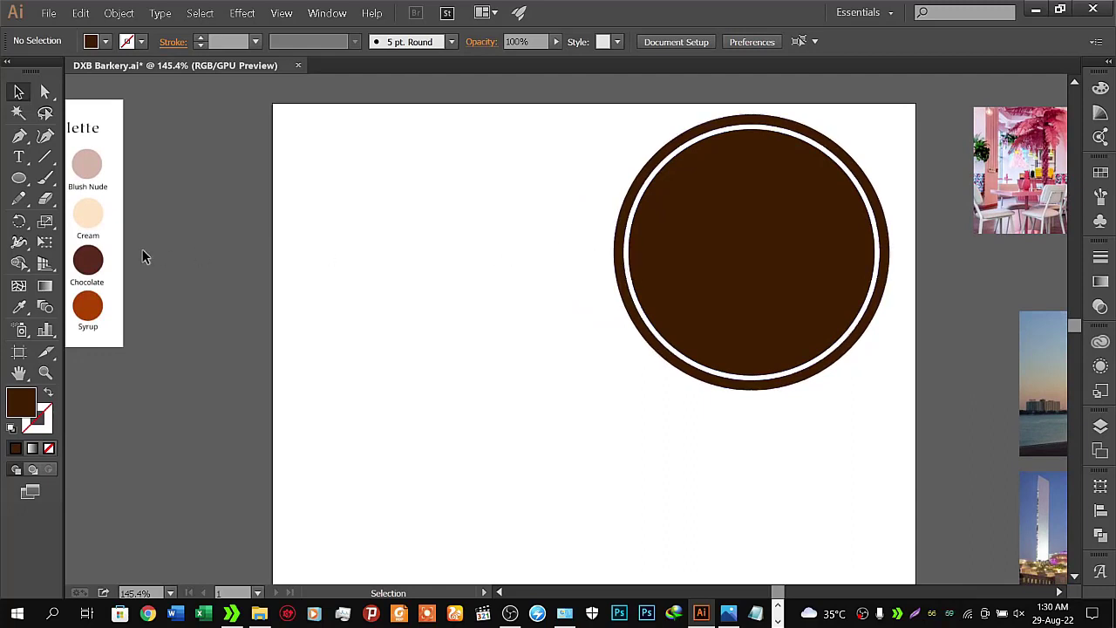
pyautogui.click(18, 177)
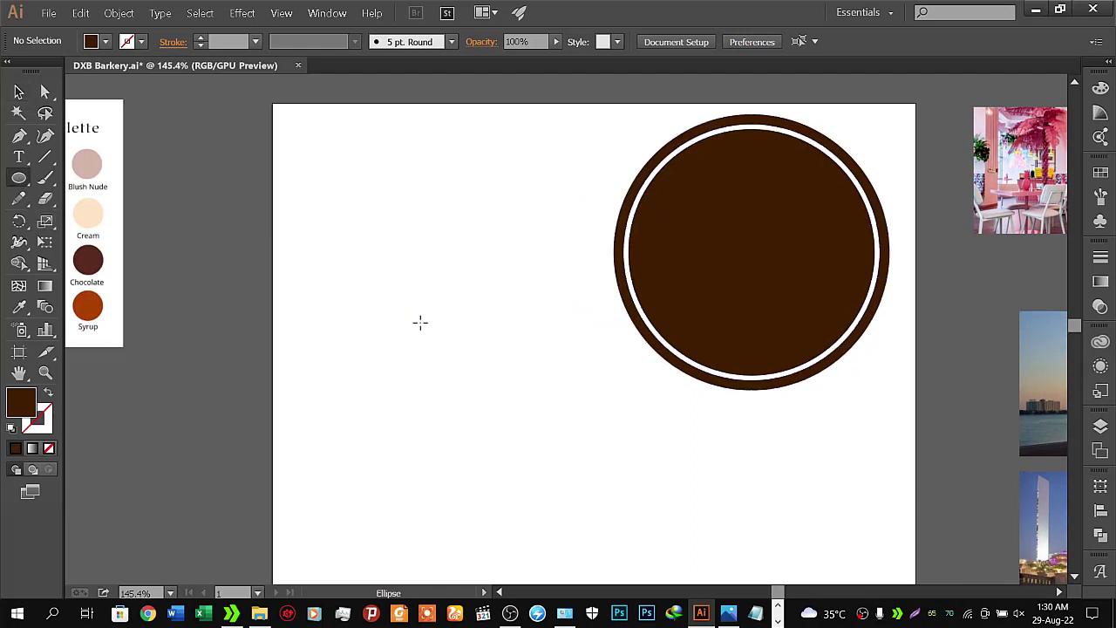
pyautogui.moveTo(382, 287); pyautogui.dragTo(434, 361)
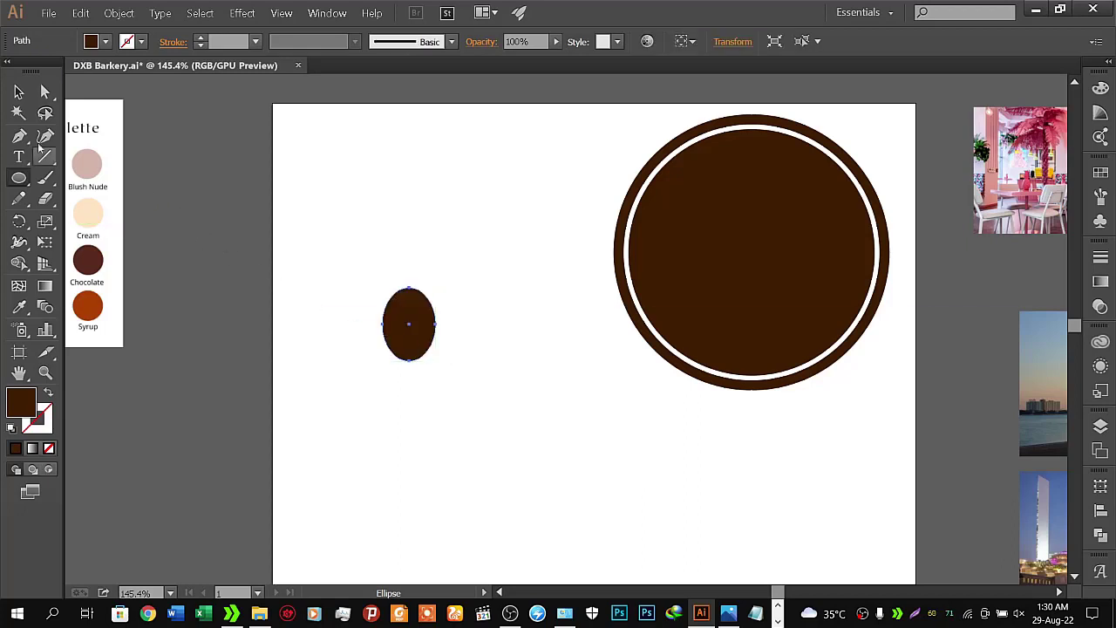
pyautogui.click(18, 91)
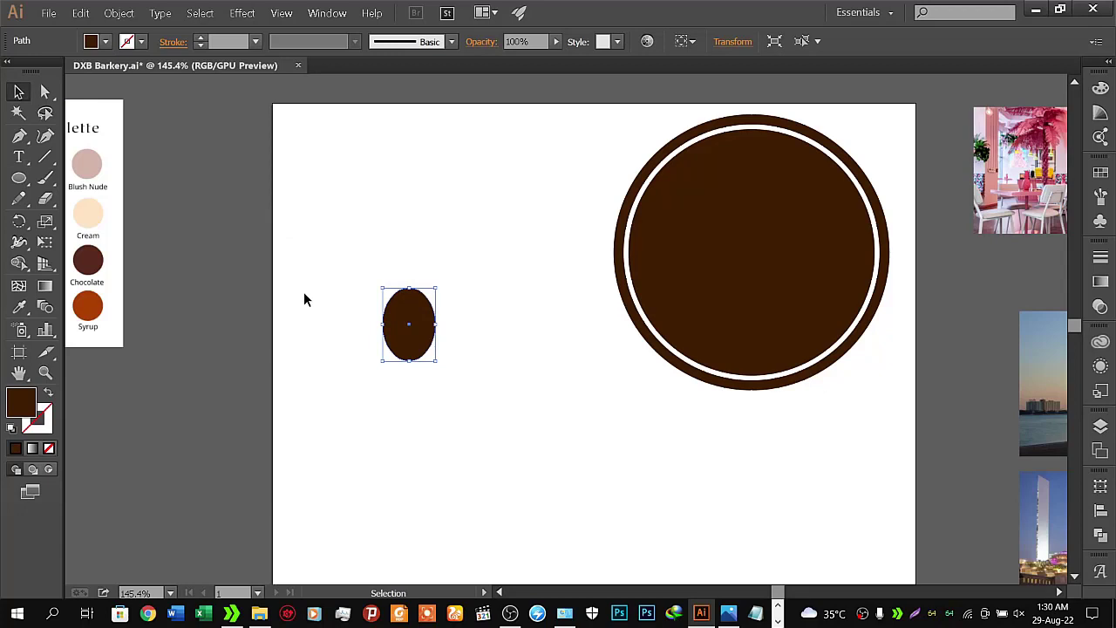
pyautogui.press('space')
pyautogui.moveTo(305, 295)
pyautogui.mouseDown()
pyautogui.moveTo(702, 204)
pyautogui.moveTo(635, 334)
pyautogui.moveTo(631, 285)
pyautogui.mouseUp()
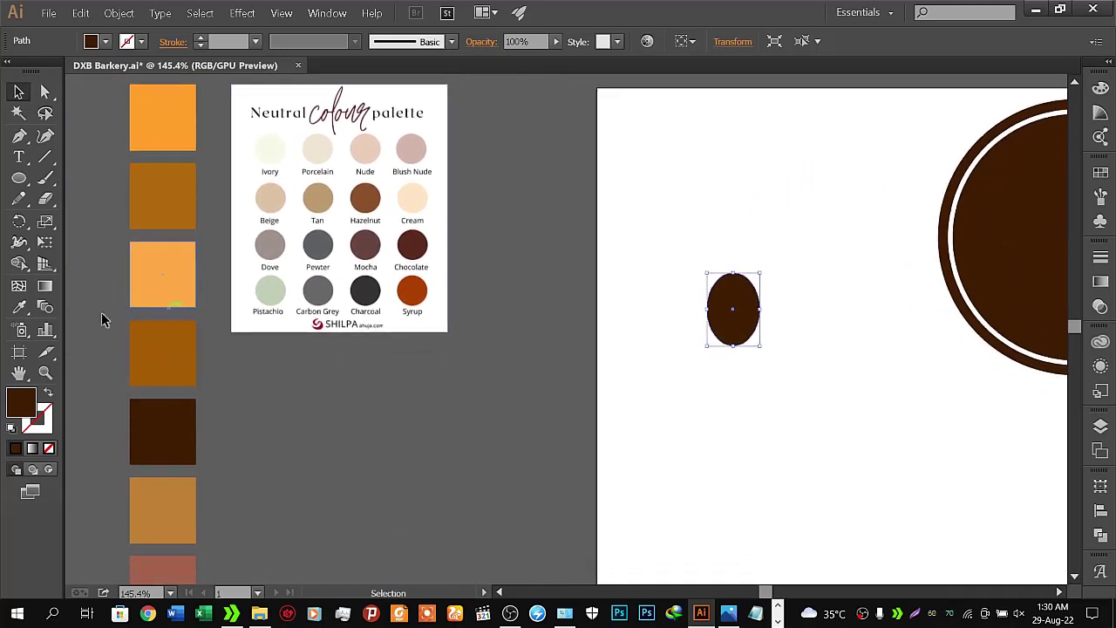
# - Eyedropper the orange-brown reference swatch into the small oval, after trying several other swatches
pyautogui.click(22, 310)
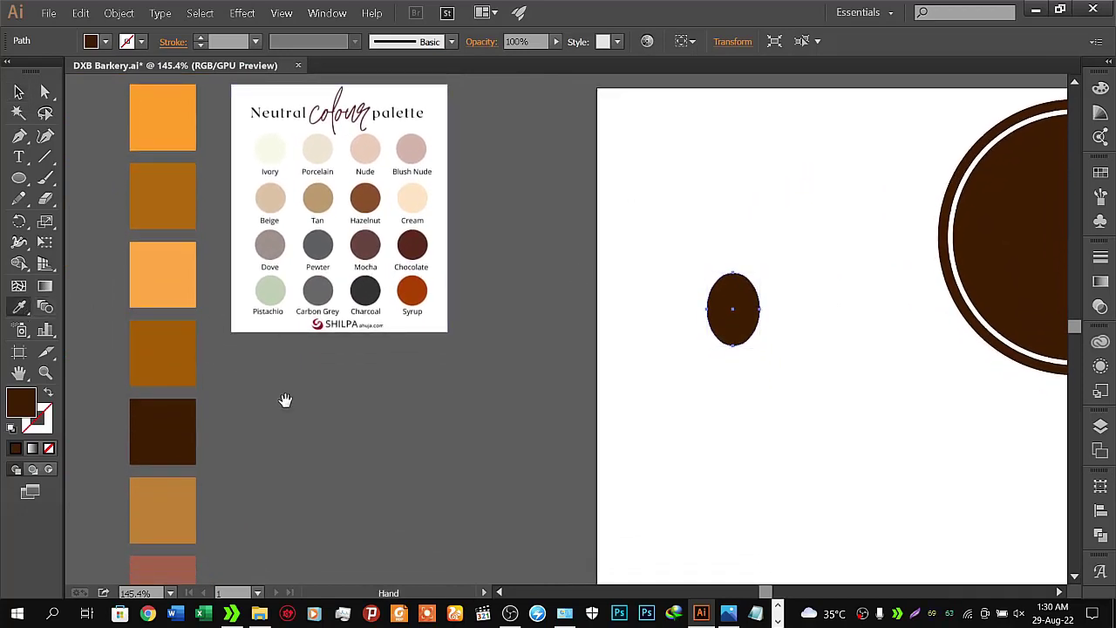
pyautogui.moveTo(310, 401)
pyautogui.mouseDown()
pyautogui.moveTo(319, 208)
pyautogui.moveTo(319, 489)
pyautogui.mouseUp()
pyautogui.click(181, 245)
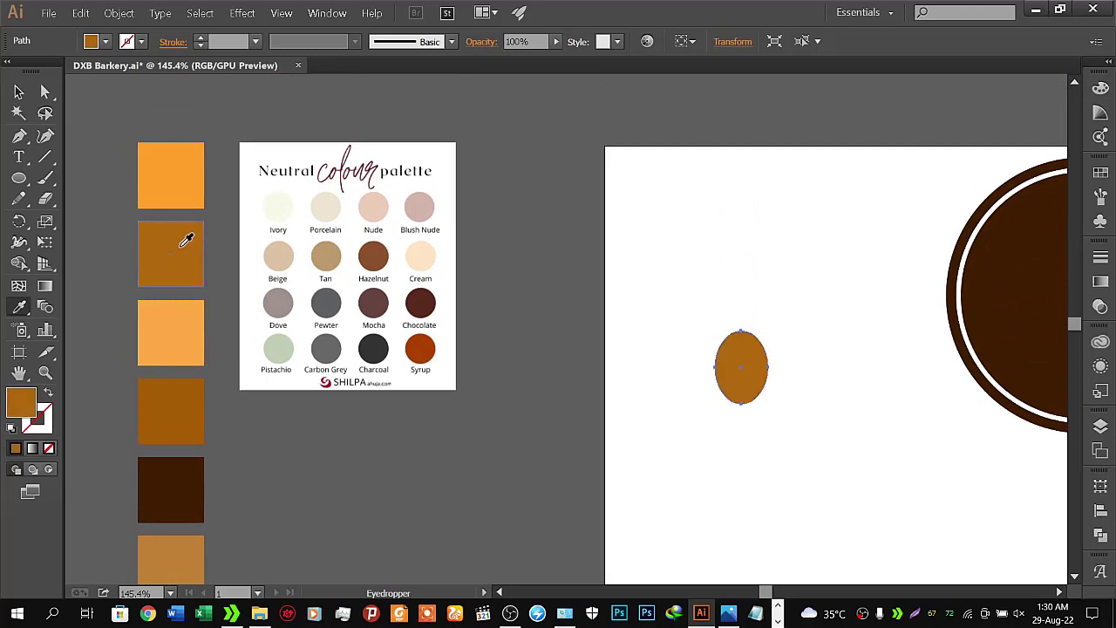
pyautogui.click(181, 188)
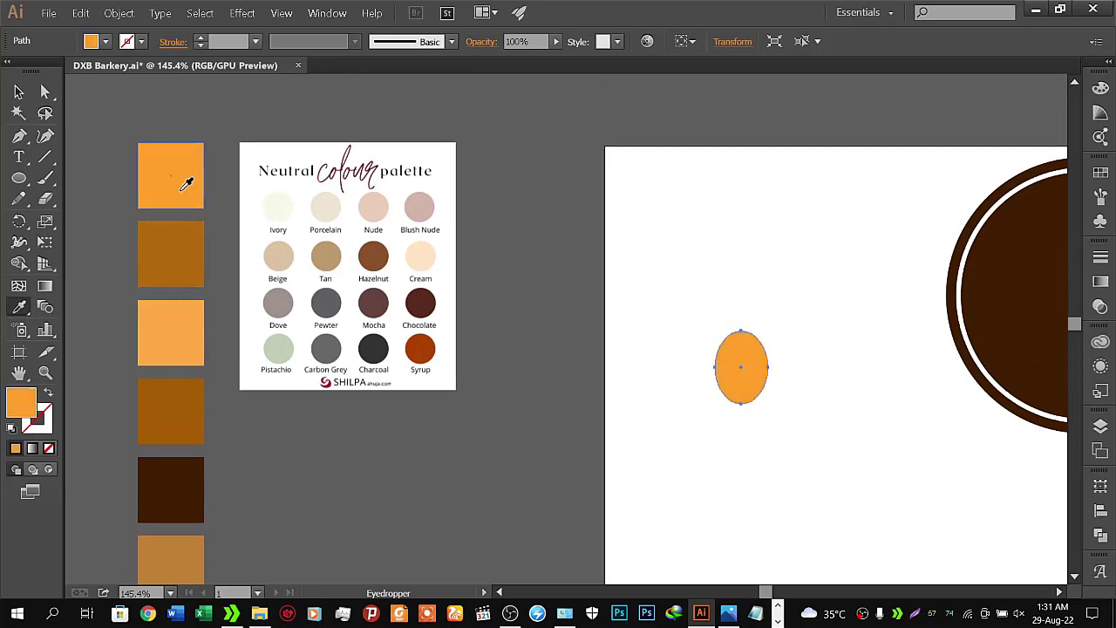
pyautogui.click(188, 239)
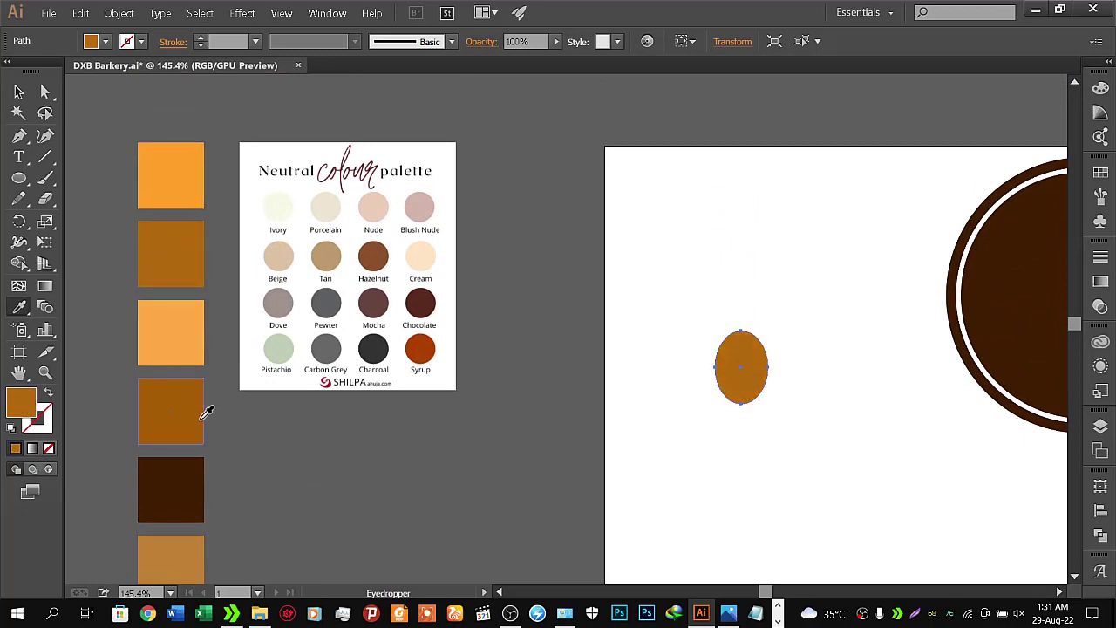
pyautogui.click(203, 418)
pyautogui.click(190, 329)
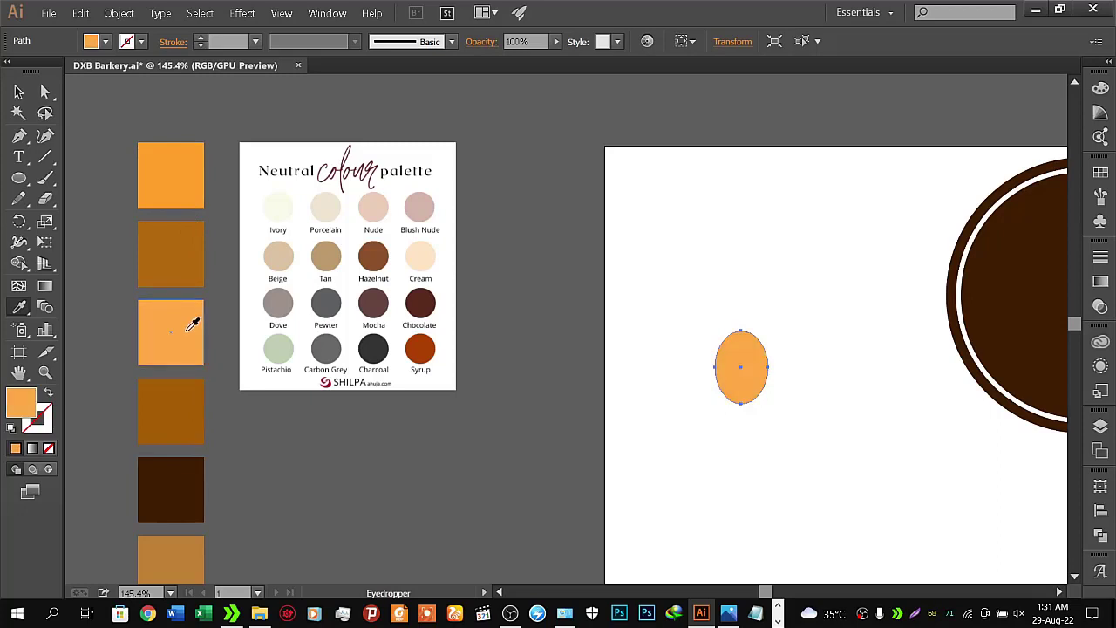
pyautogui.click(182, 253)
pyautogui.press('v')
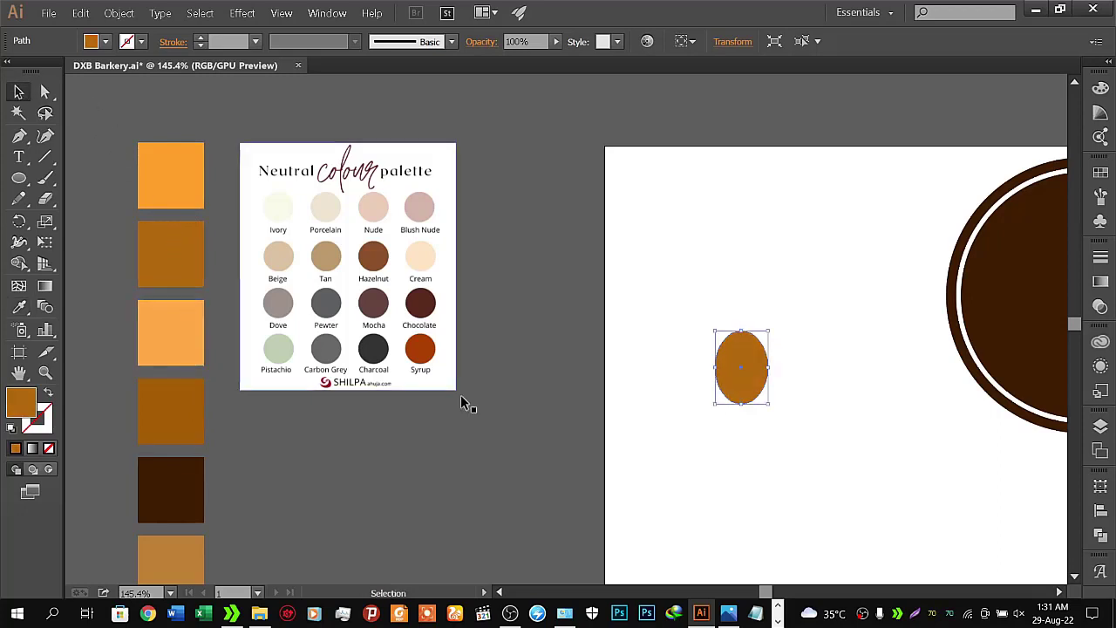
pyautogui.moveTo(567, 353)
pyautogui.mouseDown()
pyautogui.moveTo(242, 264)
pyautogui.moveTo(206, 323)
pyautogui.mouseUp()
# - Paste a copy of the orange oval in front, narrow it, and fill it white
pyautogui.press('z')
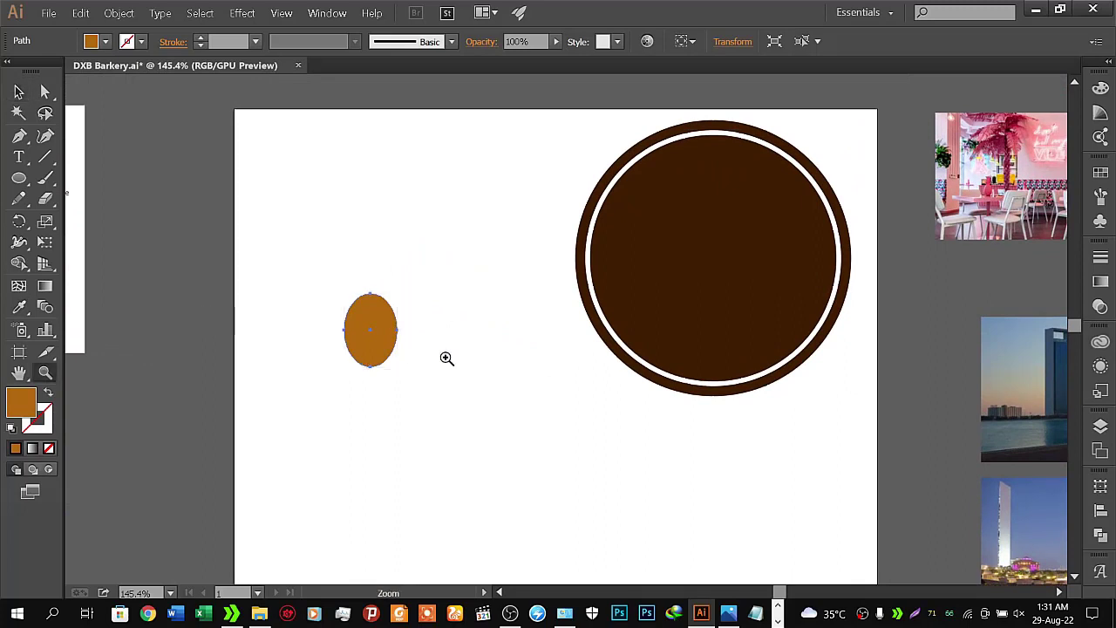
pyautogui.click(446, 357)
pyautogui.click(487, 349)
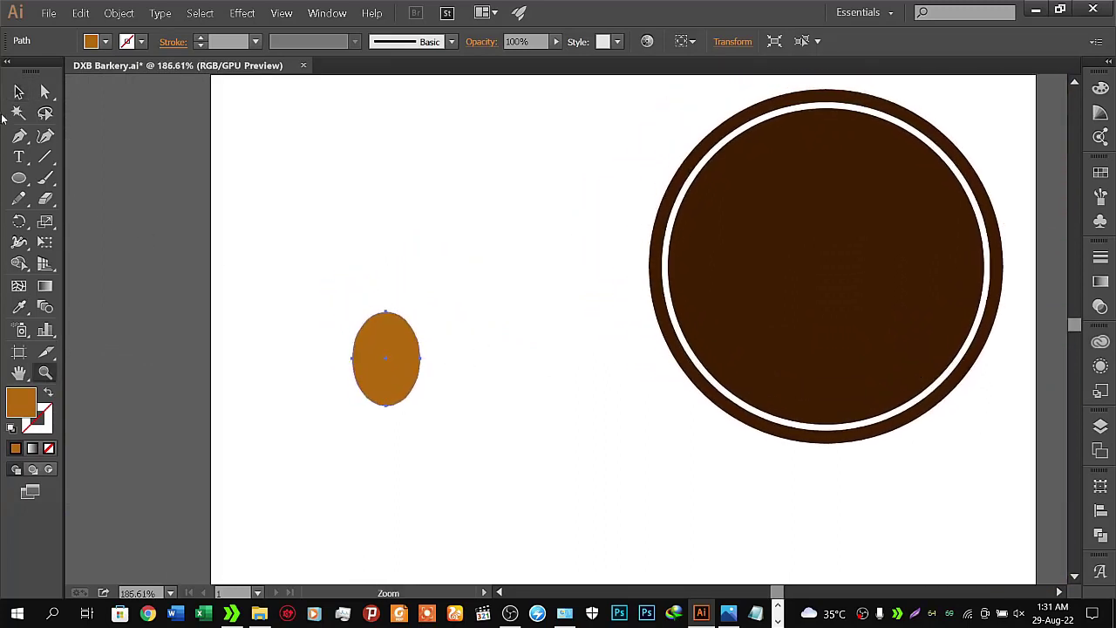
pyautogui.press('v')
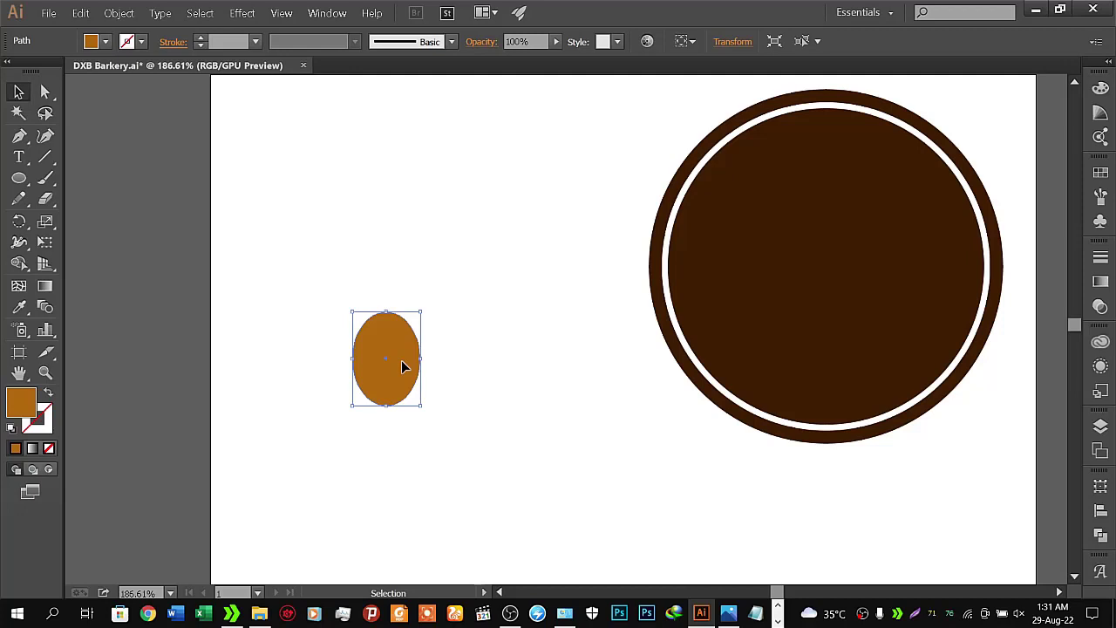
pyautogui.press('a')
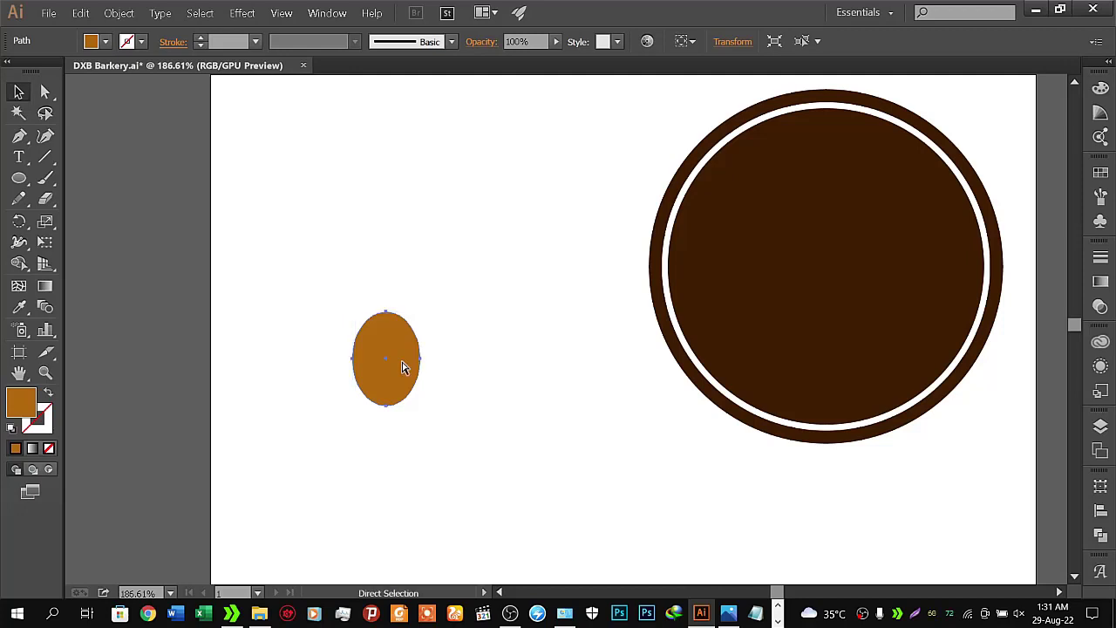
pyautogui.press('v')
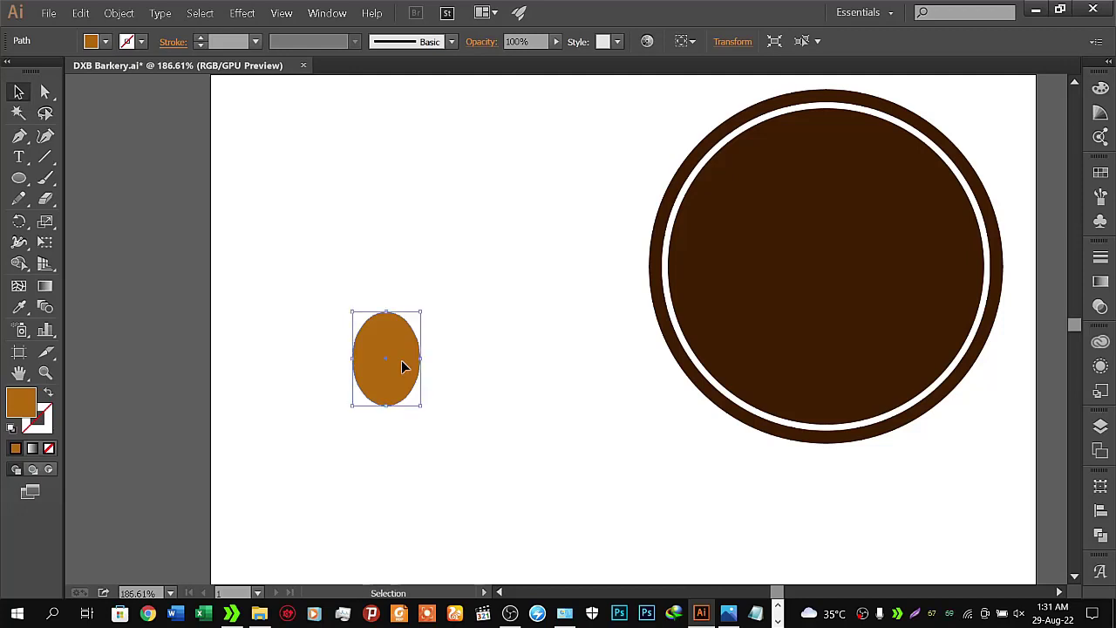
pyautogui.moveTo(422, 358); pyautogui.dragTo(406, 360)
pyautogui.click(105, 41)
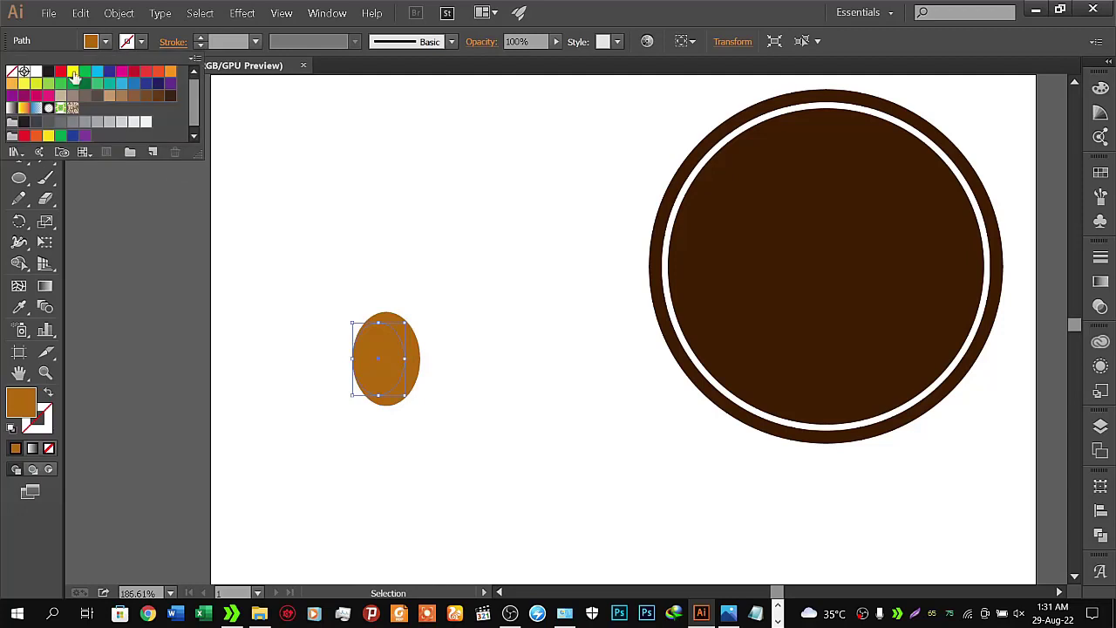
pyautogui.click(36, 73)
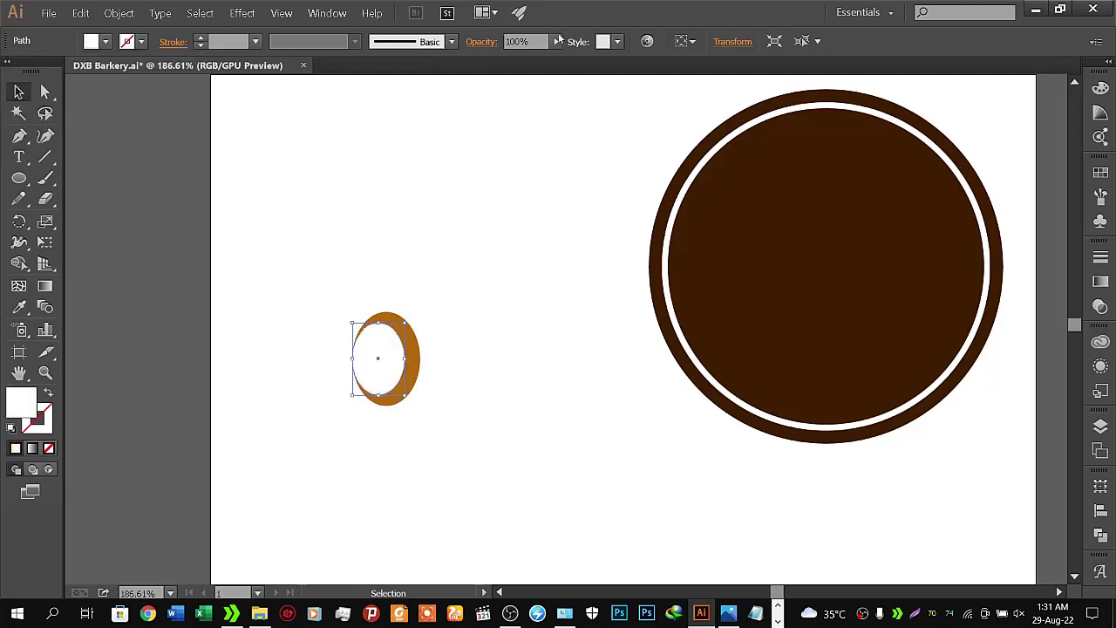
# - Nudge and slightly resize the white inner oval until the orange ring looks even
pyautogui.press('Right')
pyautogui.press('Right')
pyautogui.press('Right')
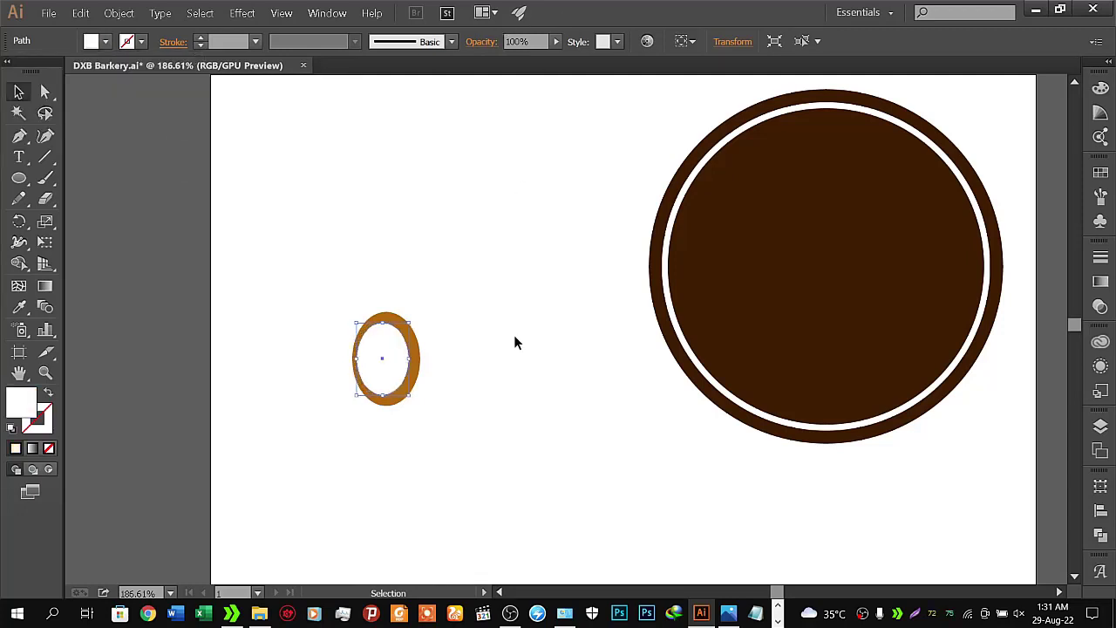
pyautogui.press('Right')
pyautogui.press('Down')
pyautogui.press('Up')
pyautogui.moveTo(415, 392); pyautogui.dragTo(405, 394)
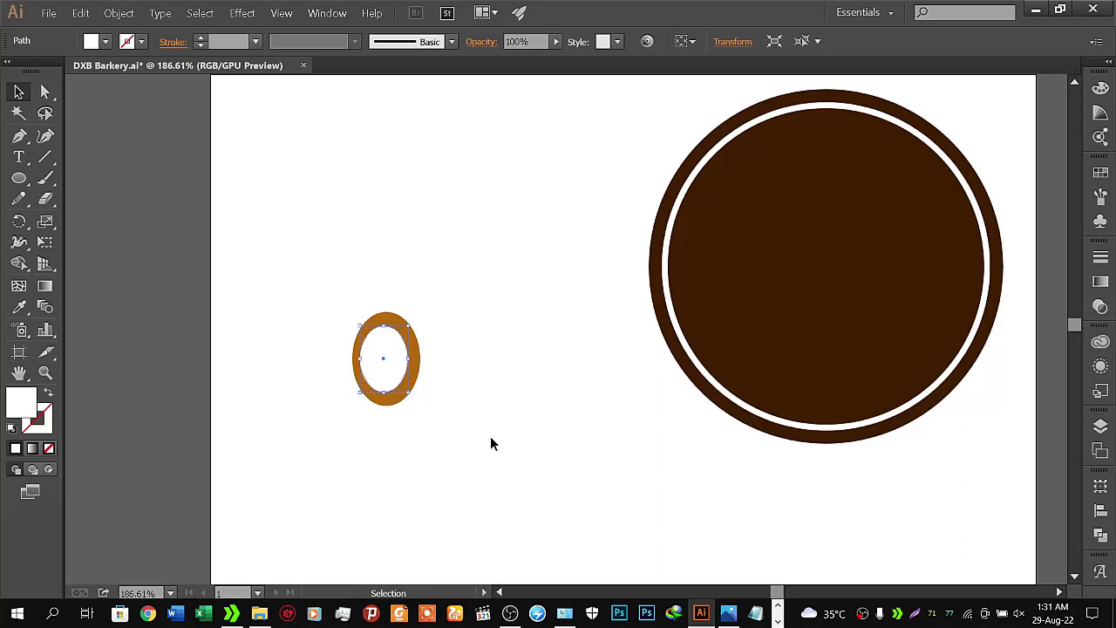
pyautogui.press('Left')
pyautogui.press('Left')
pyautogui.press('Down')
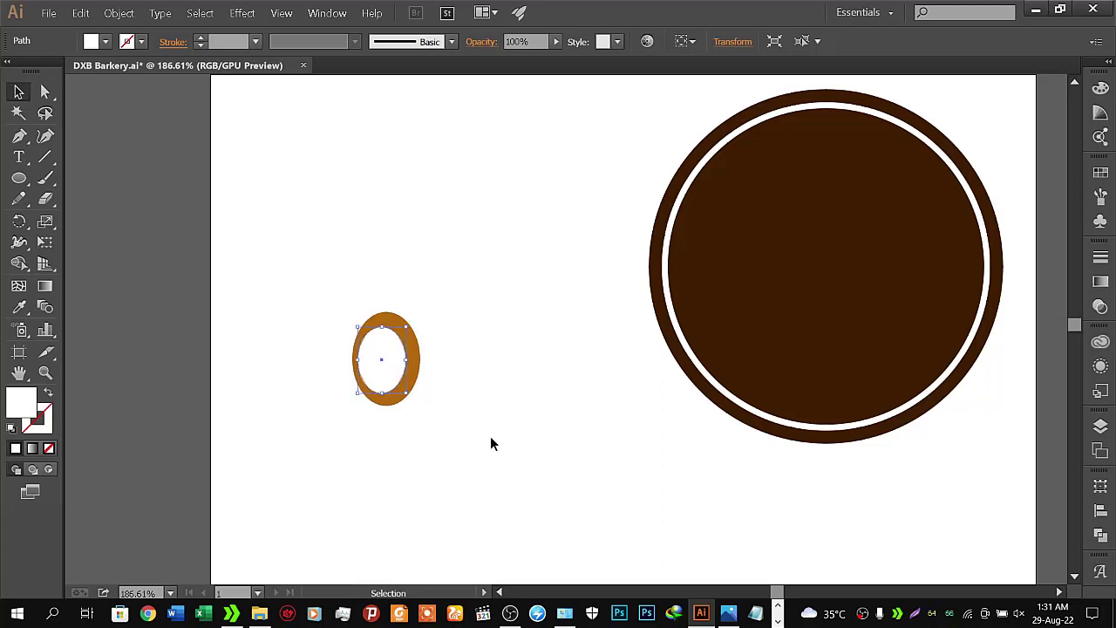
pyautogui.press('Right')
pyautogui.press('Up')
pyautogui.press('Down')
pyautogui.click(491, 438)
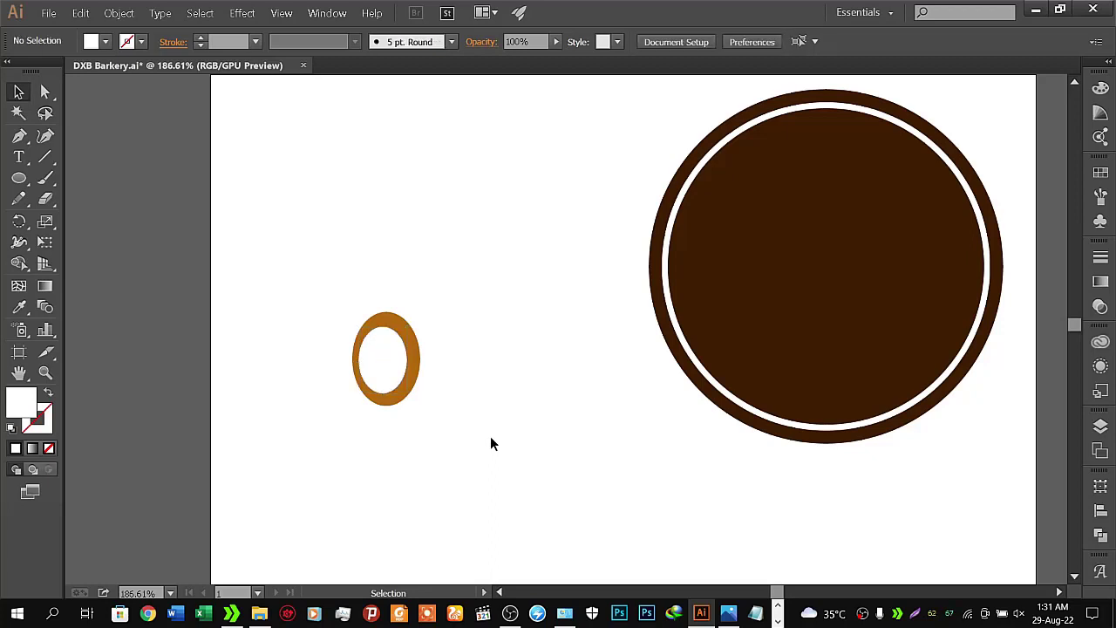
# - Duplicate the two-oval ring beside the artboard and select the copy
pyautogui.moveTo(306, 287); pyautogui.dragTo(457, 433)
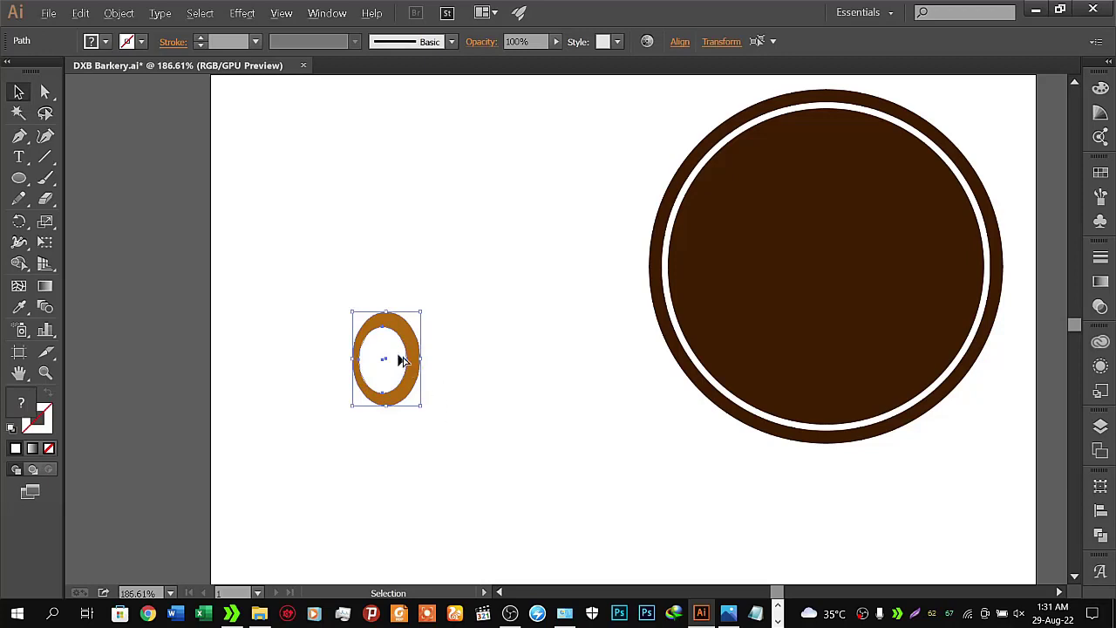
pyautogui.moveTo(399, 356)
pyautogui.mouseDown()
pyautogui.moveTo(102, 164)
pyautogui.moveTo(143, 144)
pyautogui.mouseUp()
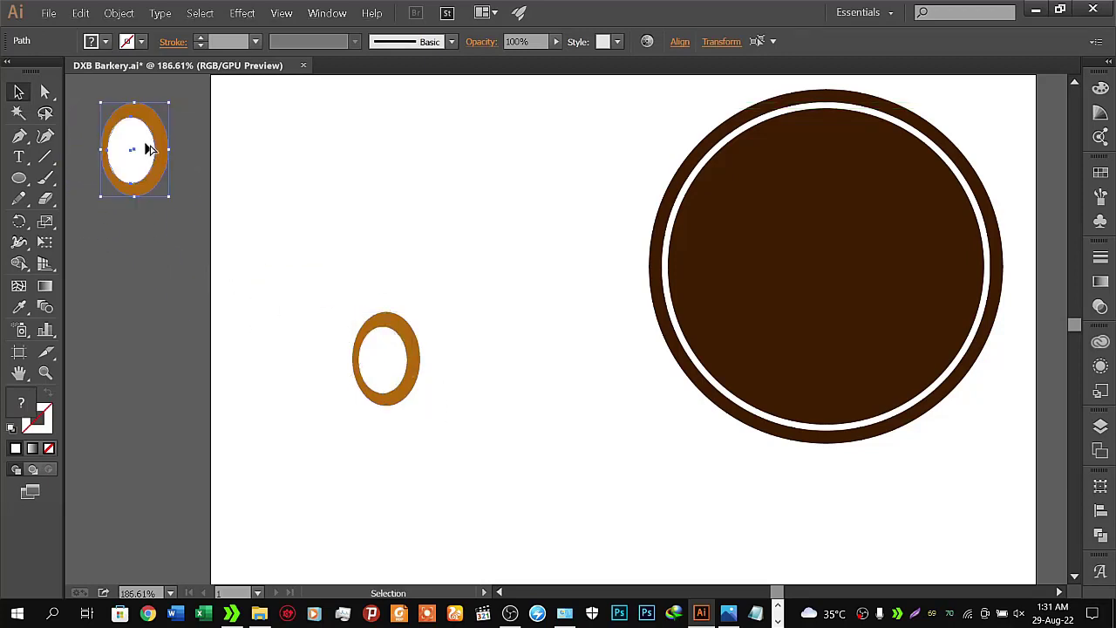
pyautogui.click(162, 275)
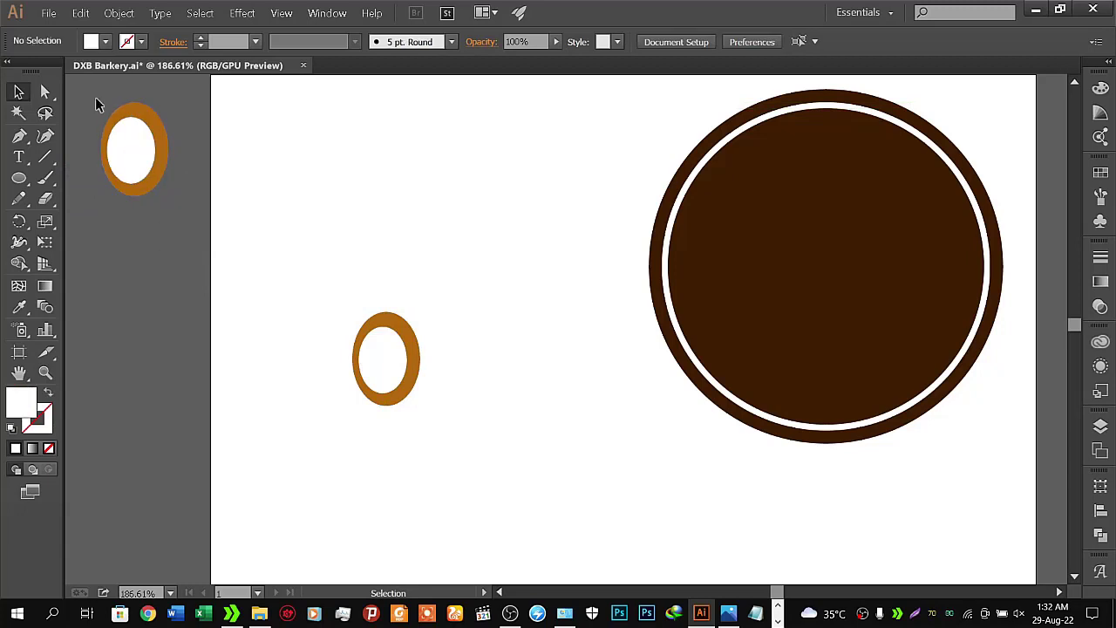
pyautogui.moveTo(84, 97); pyautogui.dragTo(186, 209)
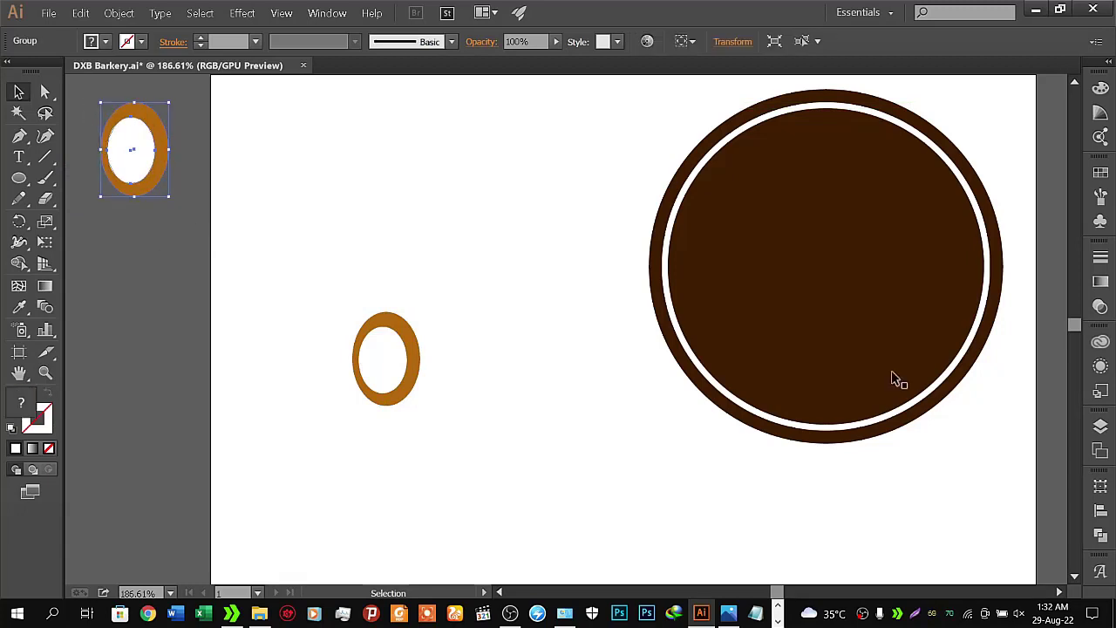
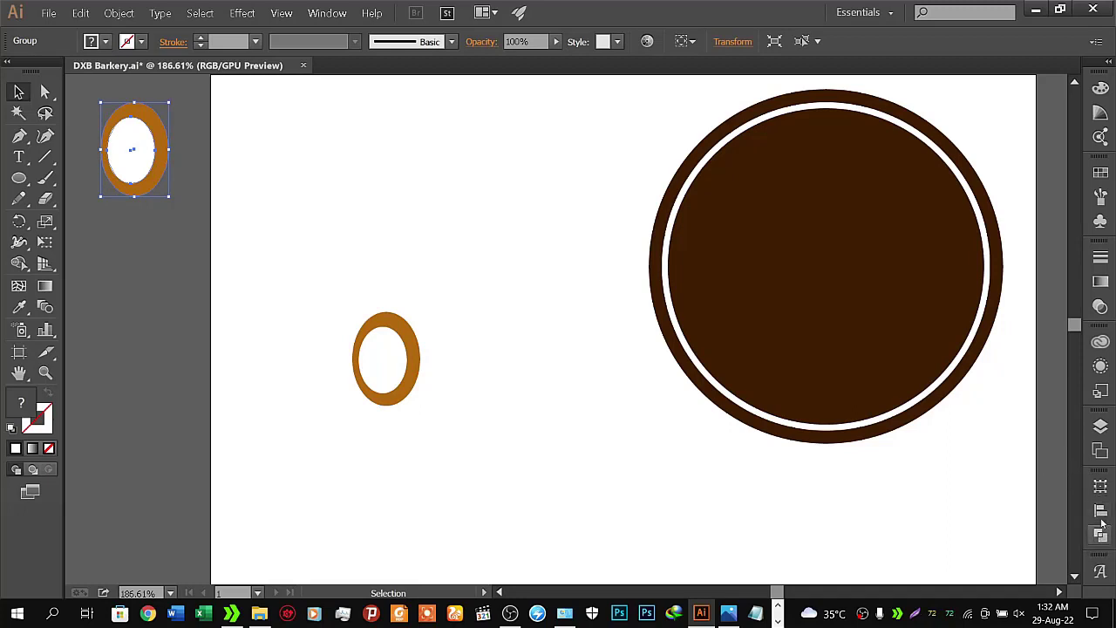
# - Hollow the orange ring by subtracting the white ellipse with Pathfinder Minus Front
pyautogui.click(1100, 512)
pyautogui.click(998, 473)
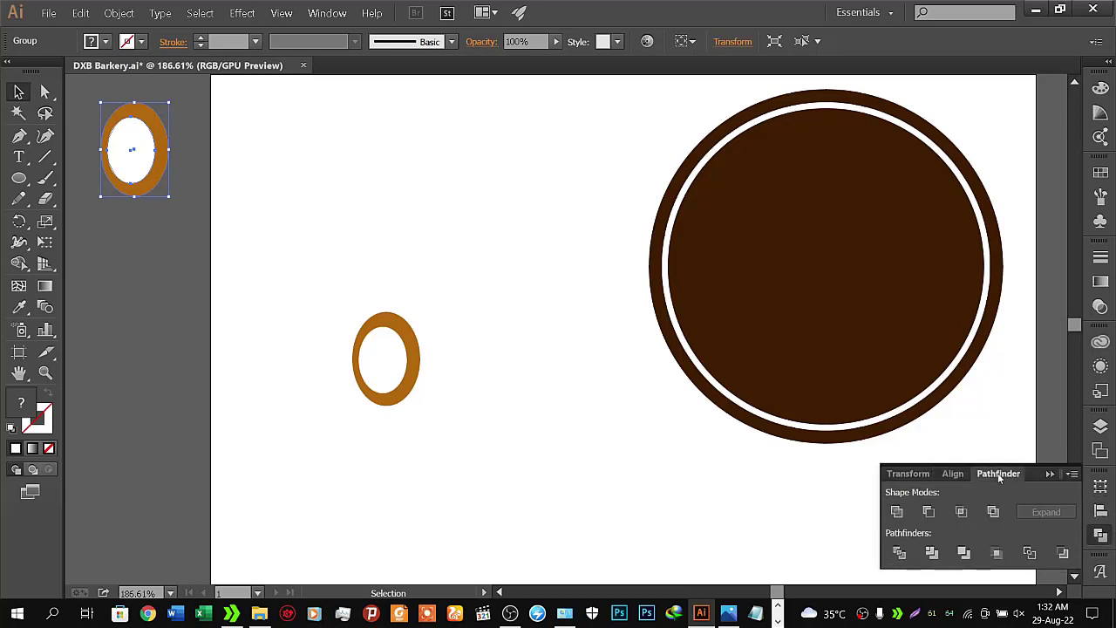
pyautogui.click(929, 513)
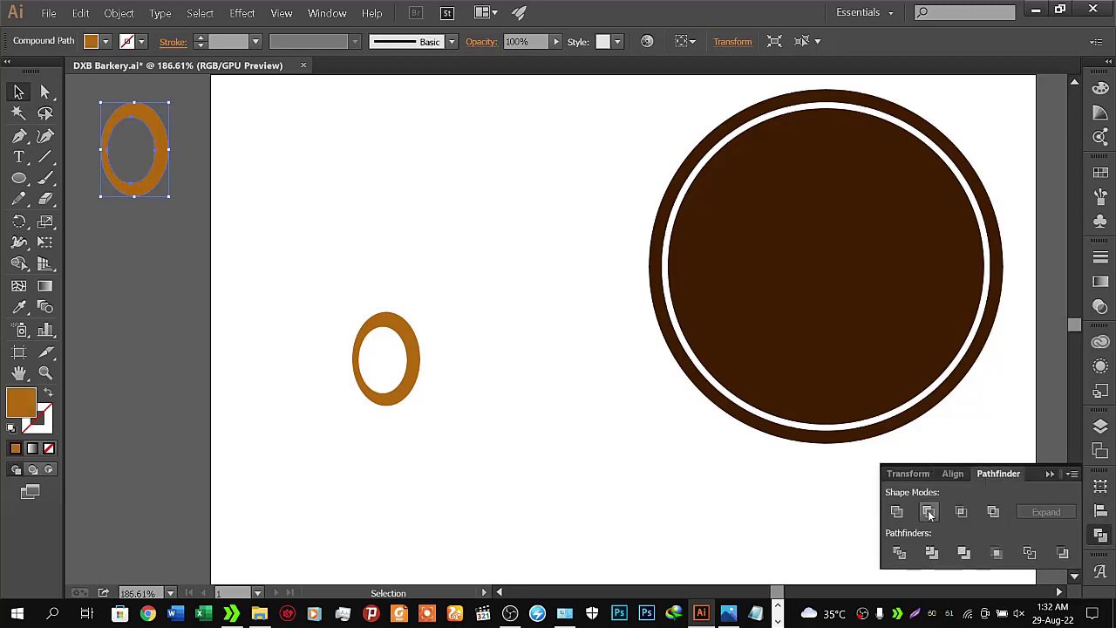
pyautogui.click(663, 517)
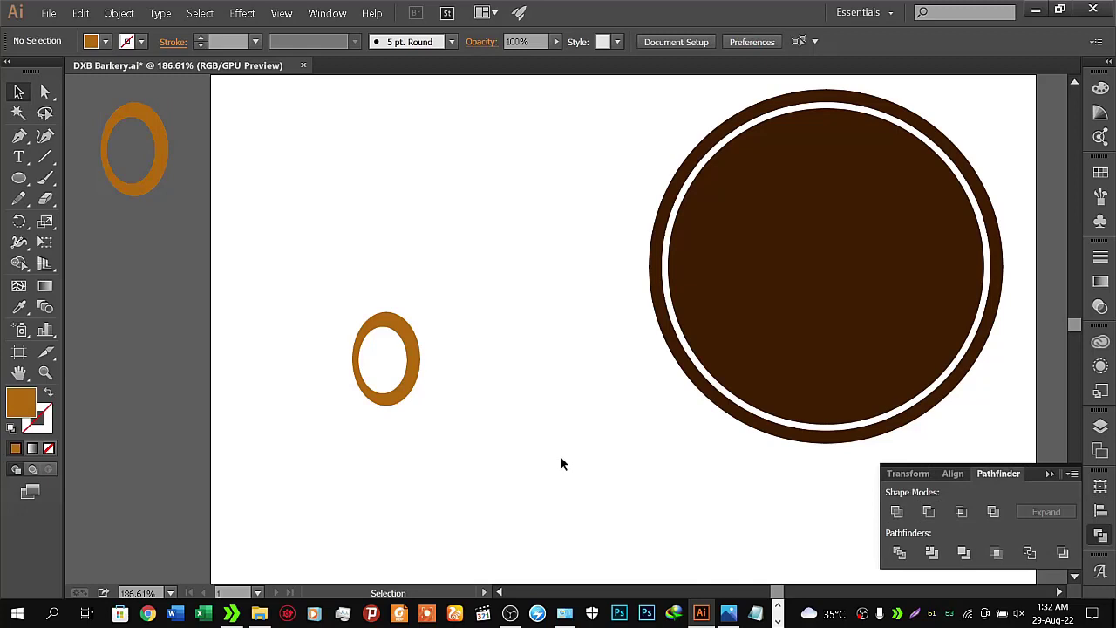
# - Move the old orange ring off the artboard and Alt-drag a copy of the hollow ring onto it
pyautogui.moveTo(321, 289); pyautogui.dragTo(426, 427)
pyautogui.moveTo(380, 355); pyautogui.dragTo(148, 287)
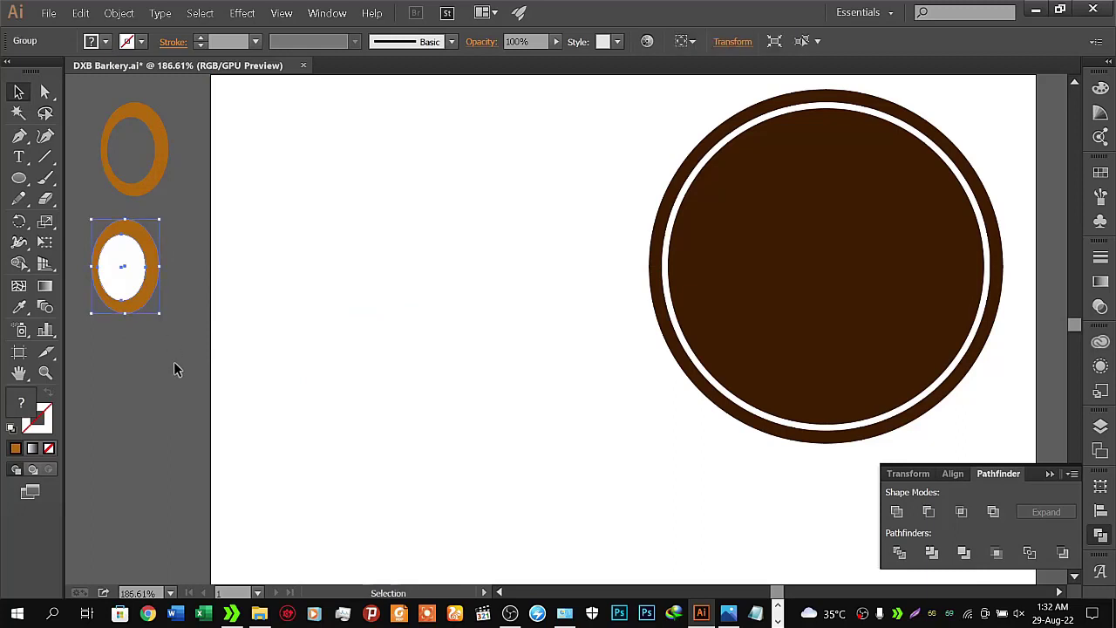
pyautogui.rightClick(137, 262)
pyautogui.click(148, 178)
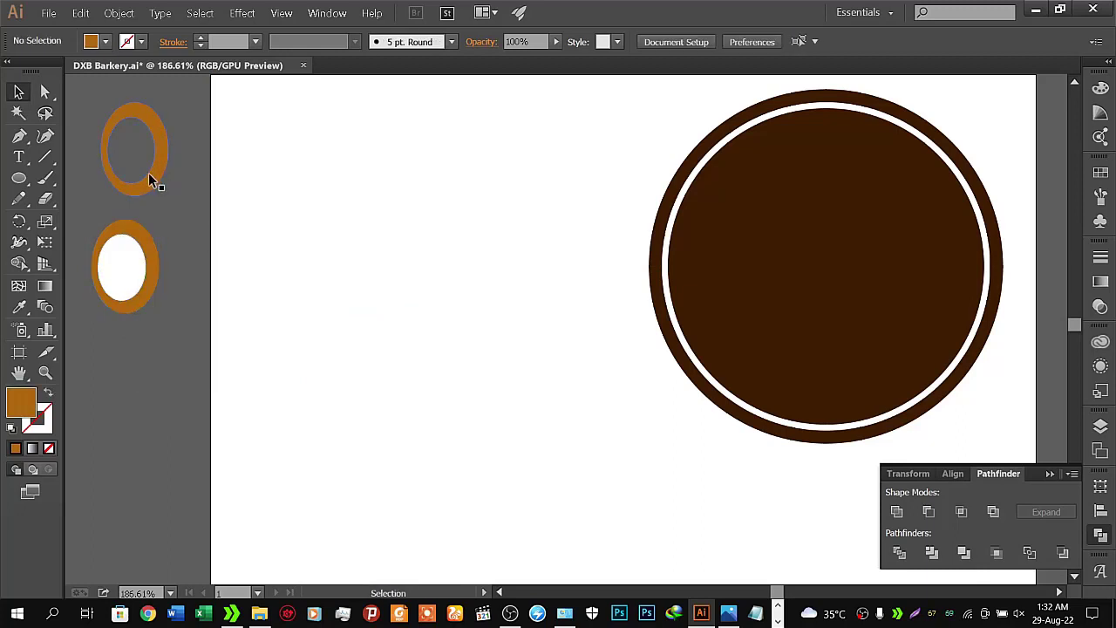
pyautogui.rightClick(148, 177)
pyautogui.click(199, 404)
pyautogui.moveTo(158, 173); pyautogui.dragTo(419, 219)
# - Draw a larger orange ellipse below the ring and a small narrow one to its right
pyautogui.click(232, 242)
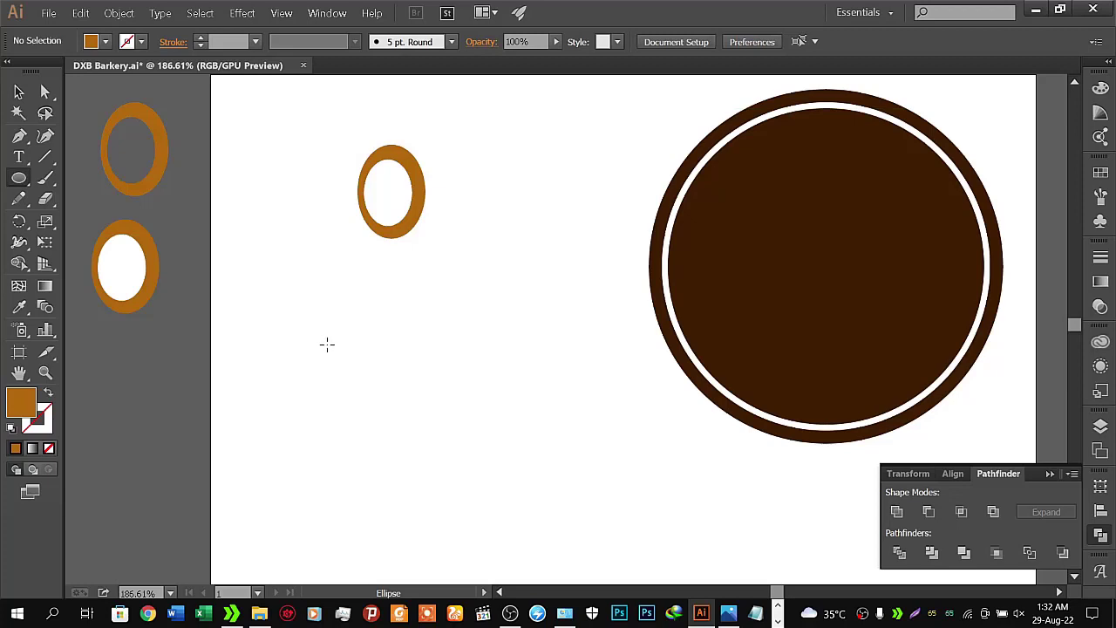
pyautogui.moveTo(327, 346); pyautogui.dragTo(369, 380)
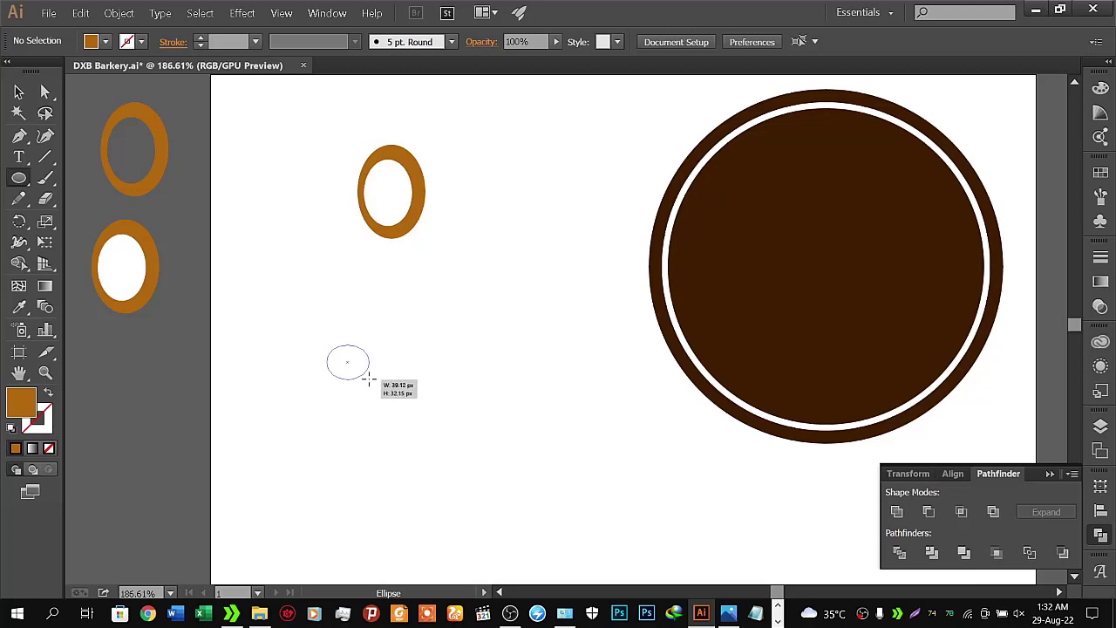
pyautogui.moveTo(369, 381); pyautogui.dragTo(368, 379)
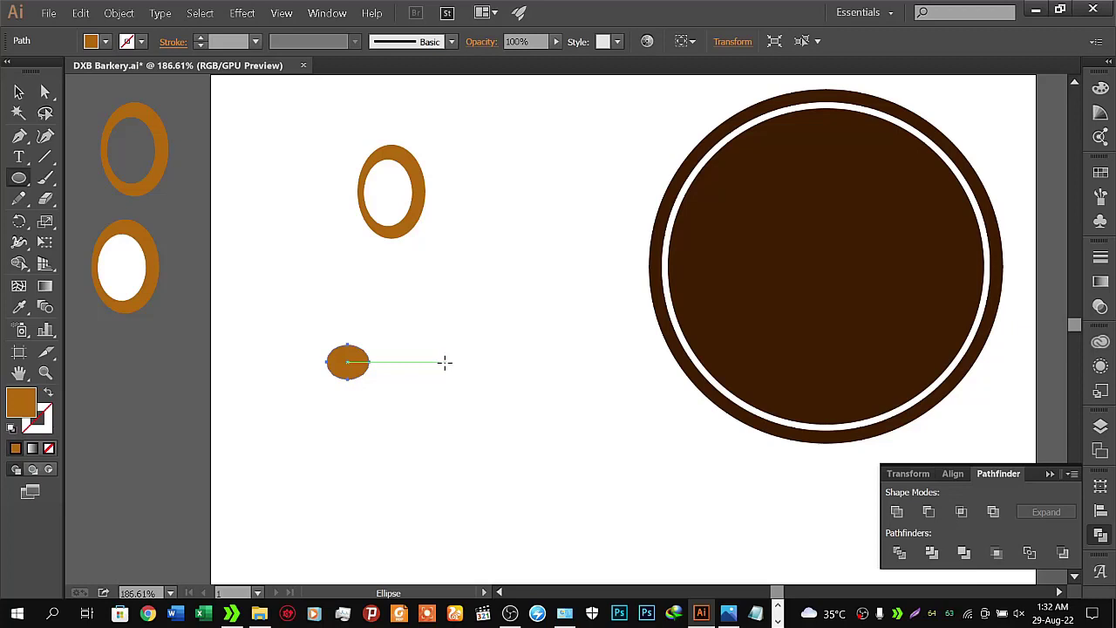
pyautogui.moveTo(445, 362); pyautogui.dragTo(448, 371)
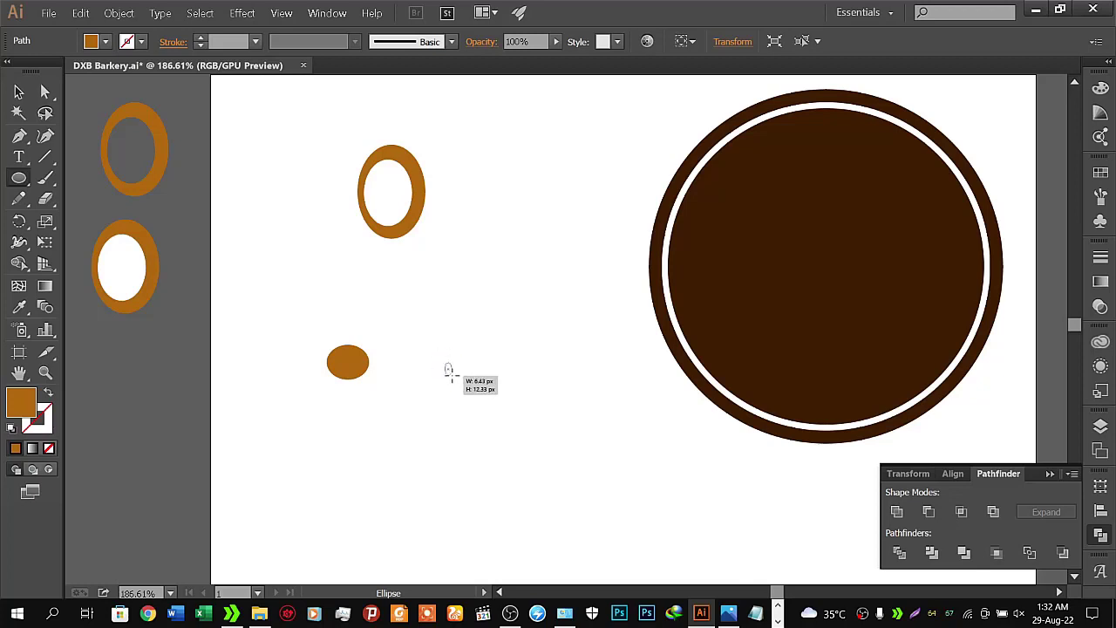
pyautogui.moveTo(448, 371)
pyautogui.mouseDown()
pyautogui.moveTo(464, 392)
pyautogui.moveTo(452, 376)
pyautogui.mouseUp()
# - Line up the small ellipse and vertically centre-align both ellipses
pyautogui.press('v')
pyautogui.click(458, 404)
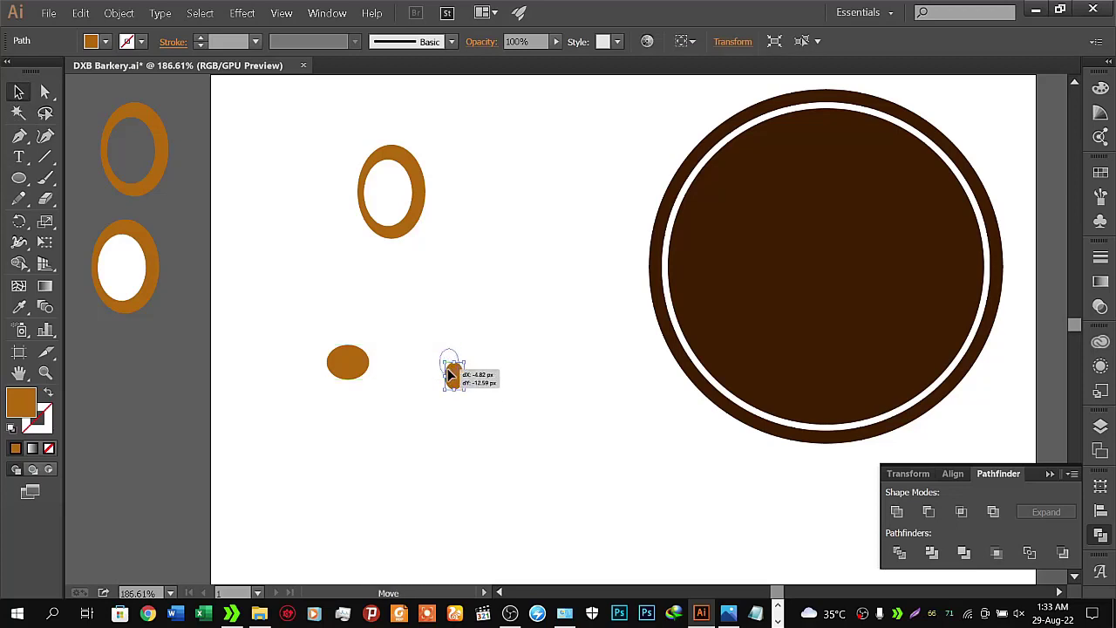
pyautogui.moveTo(451, 377); pyautogui.dragTo(448, 370)
pyautogui.moveTo(304, 322); pyautogui.dragTo(500, 399)
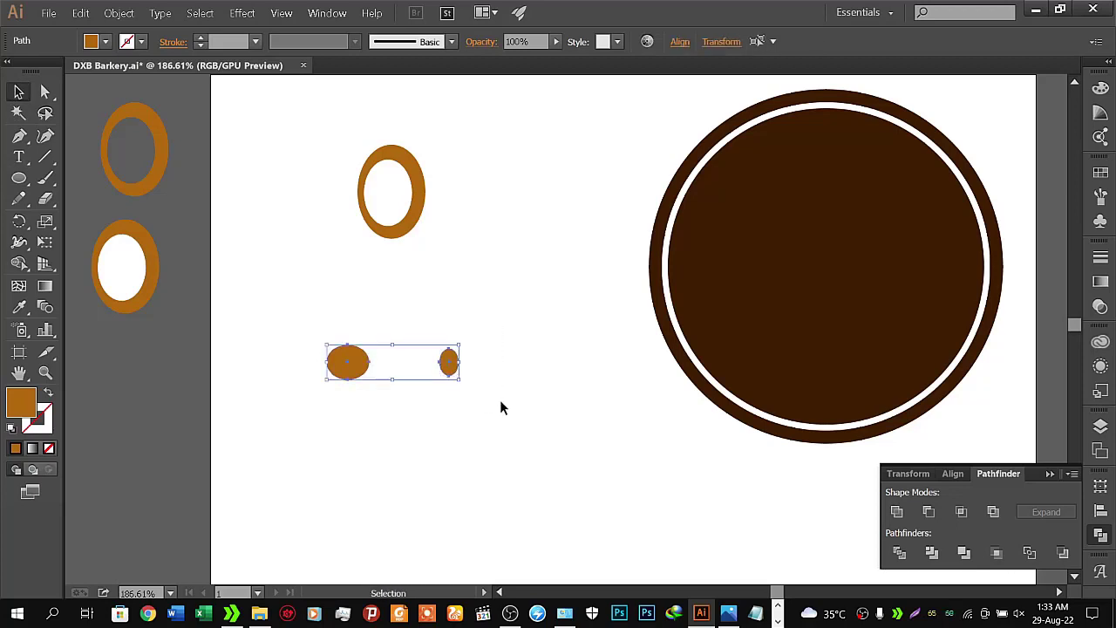
pyautogui.click(952, 474)
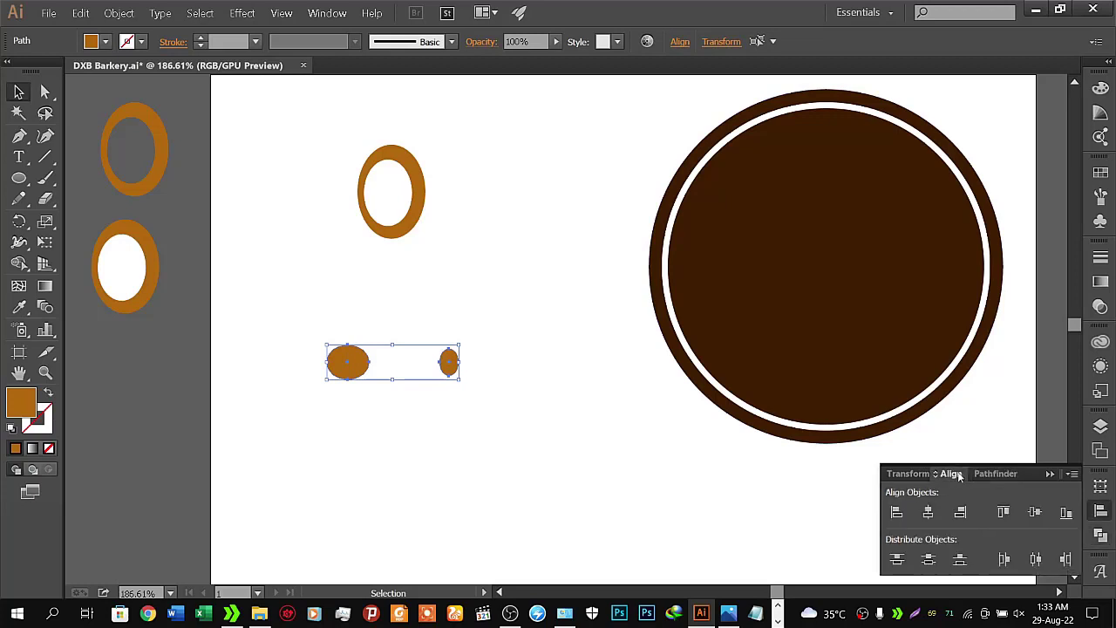
pyautogui.click(1033, 514)
pyautogui.click(703, 511)
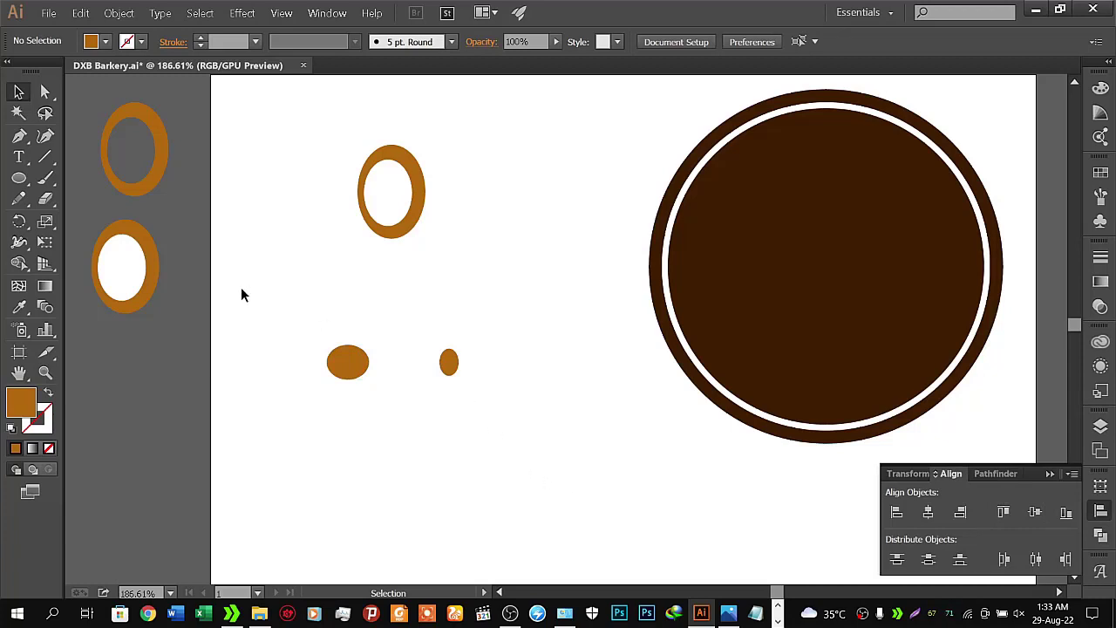
# - With the Pen tool, draw a curved top edge from the large ellipse to the small one
pyautogui.click(19, 137)
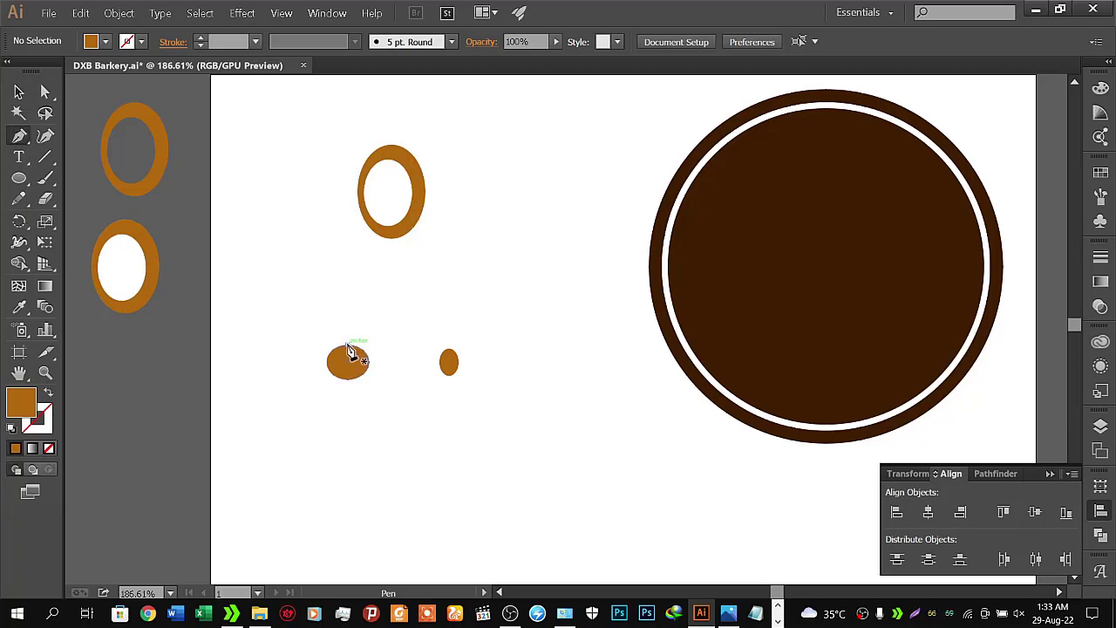
pyautogui.click(348, 346)
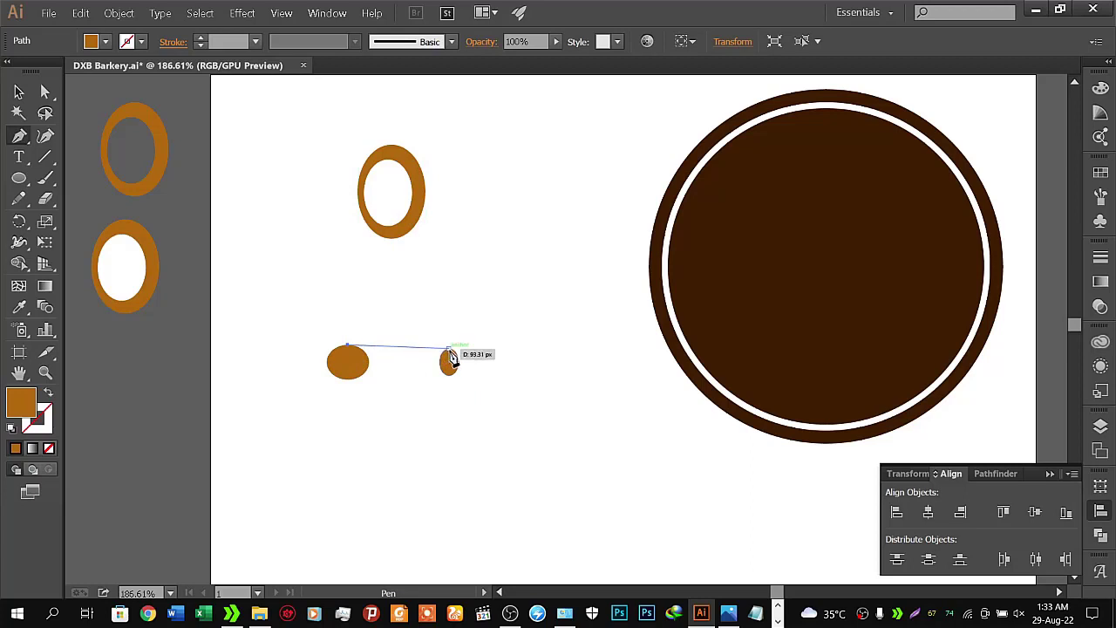
pyautogui.moveTo(448, 350); pyautogui.dragTo(485, 338)
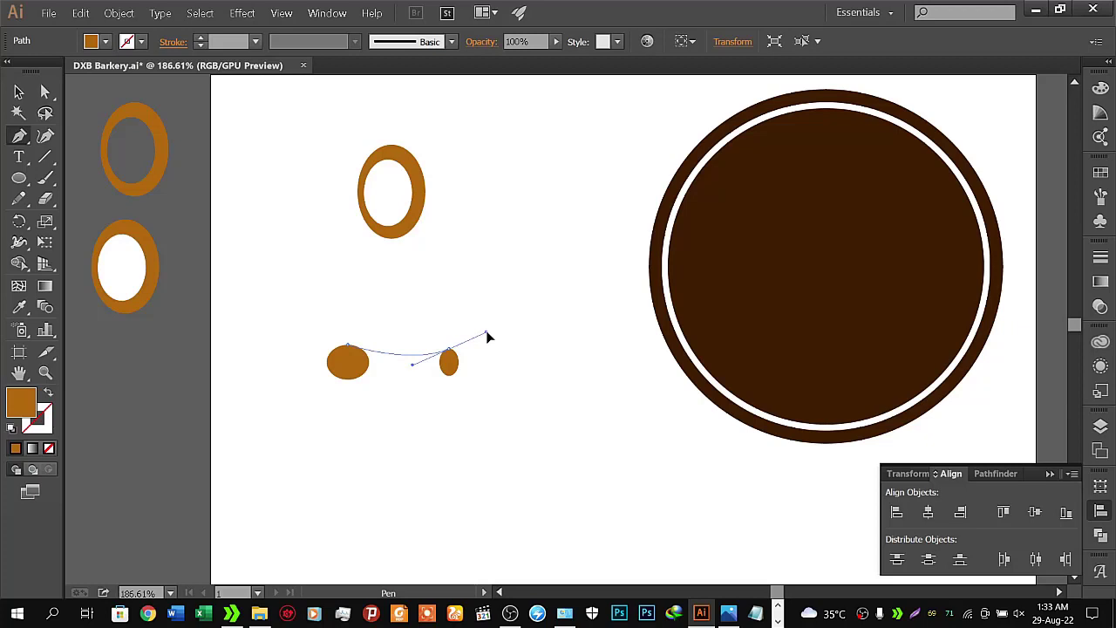
pyautogui.moveTo(487, 337); pyautogui.dragTo(490, 340)
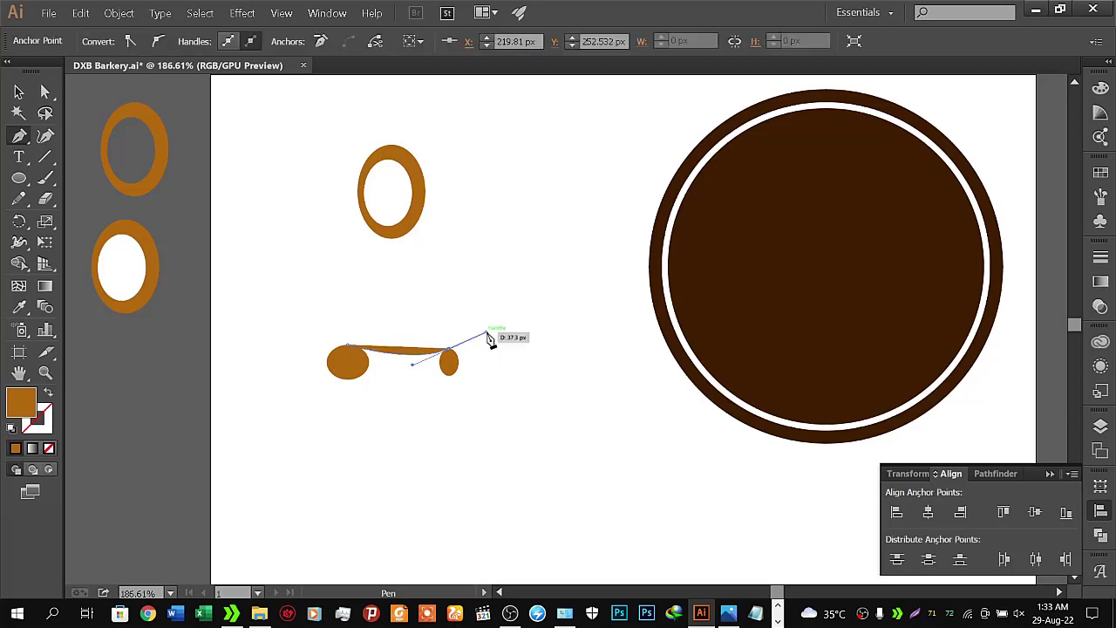
pyautogui.click(457, 355)
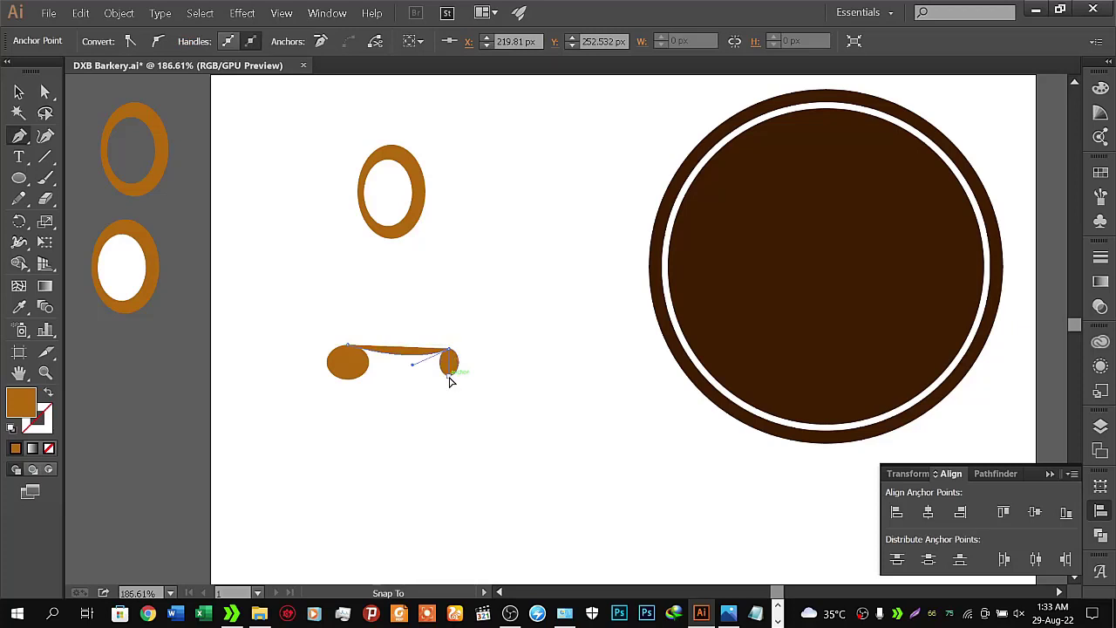
# - Continue the path down and back along a curved bottom edge, closing it at the large ellipse
pyautogui.moveTo(450, 380); pyautogui.dragTo(442, 391)
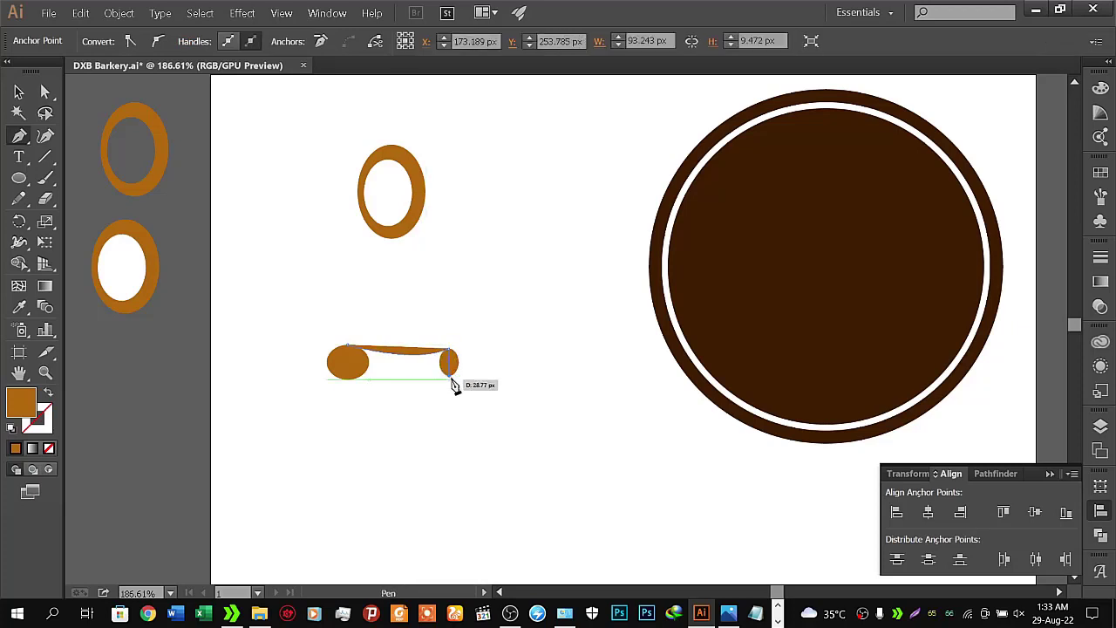
pyautogui.moveTo(442, 391); pyautogui.dragTo(349, 389)
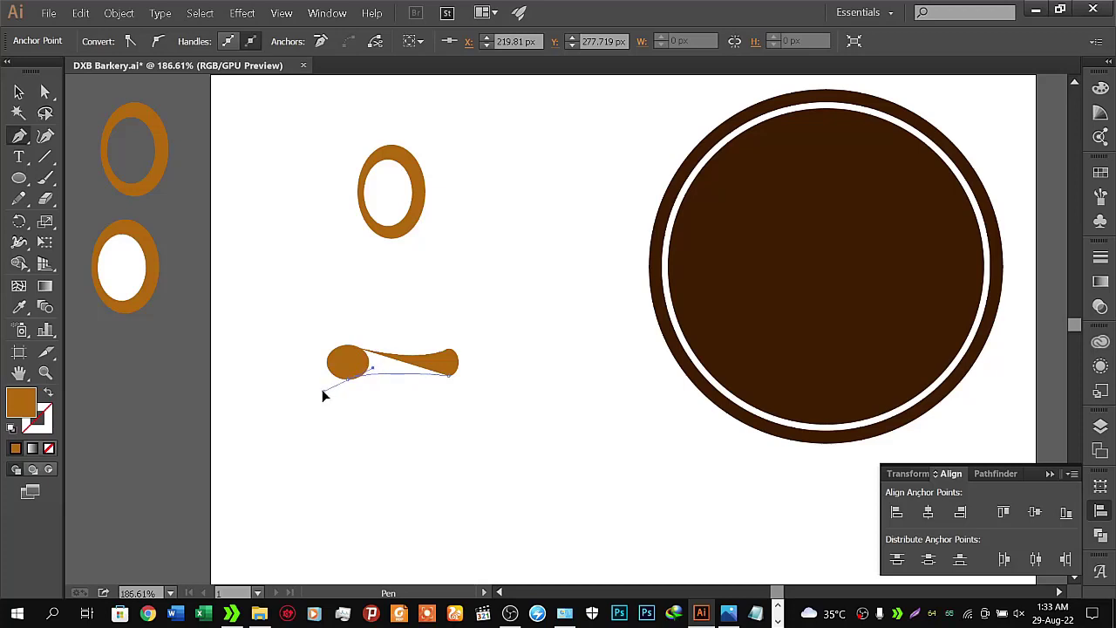
pyautogui.moveTo(323, 396); pyautogui.dragTo(320, 403)
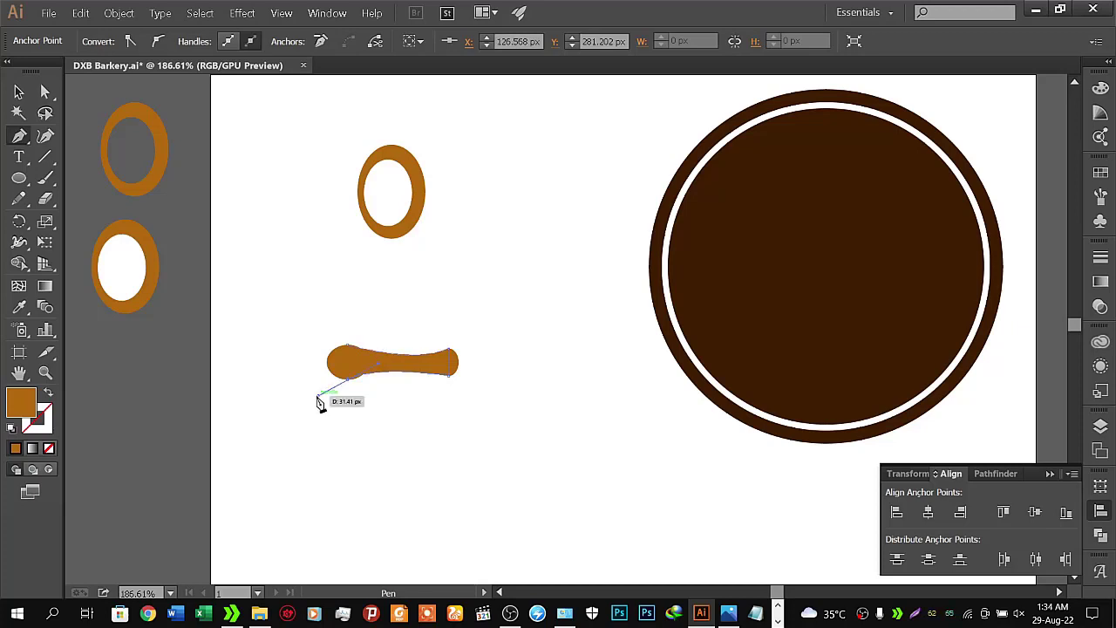
pyautogui.moveTo(320, 403); pyautogui.dragTo(317, 394)
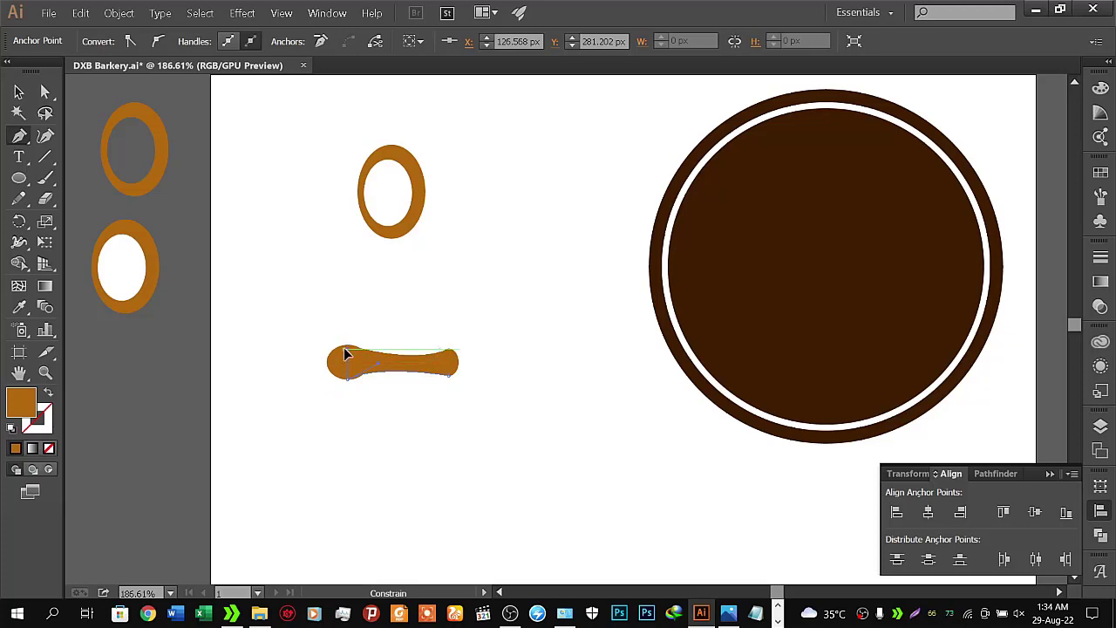
pyautogui.moveTo(345, 354)
pyautogui.mouseDown()
pyautogui.moveTo(362, 377)
pyautogui.moveTo(348, 356)
pyautogui.mouseUp()
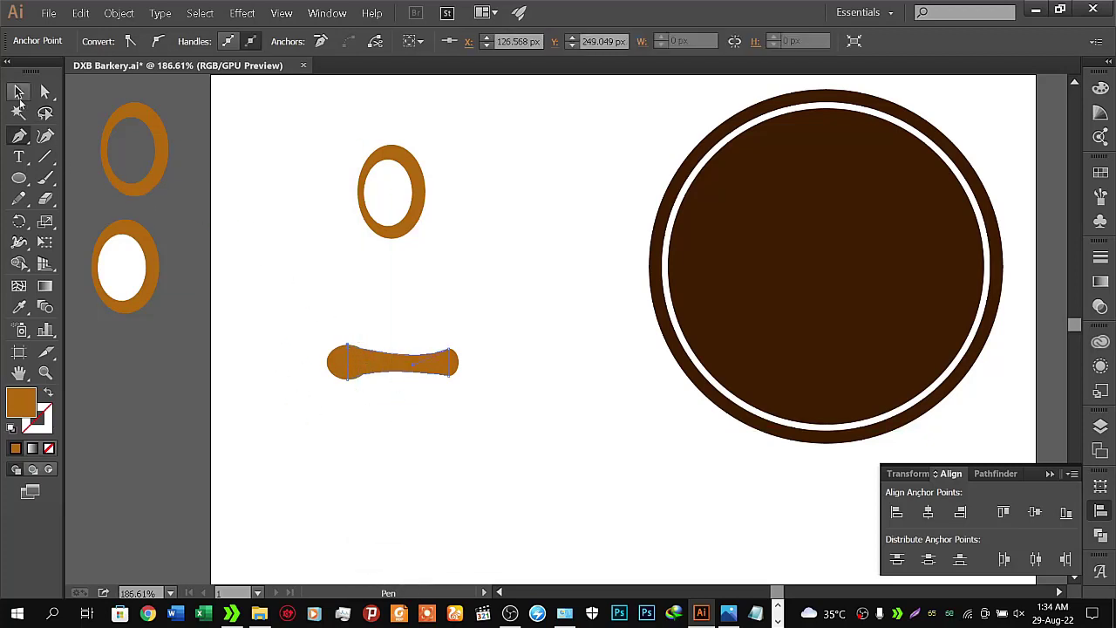
pyautogui.click(18, 92)
pyautogui.click(301, 393)
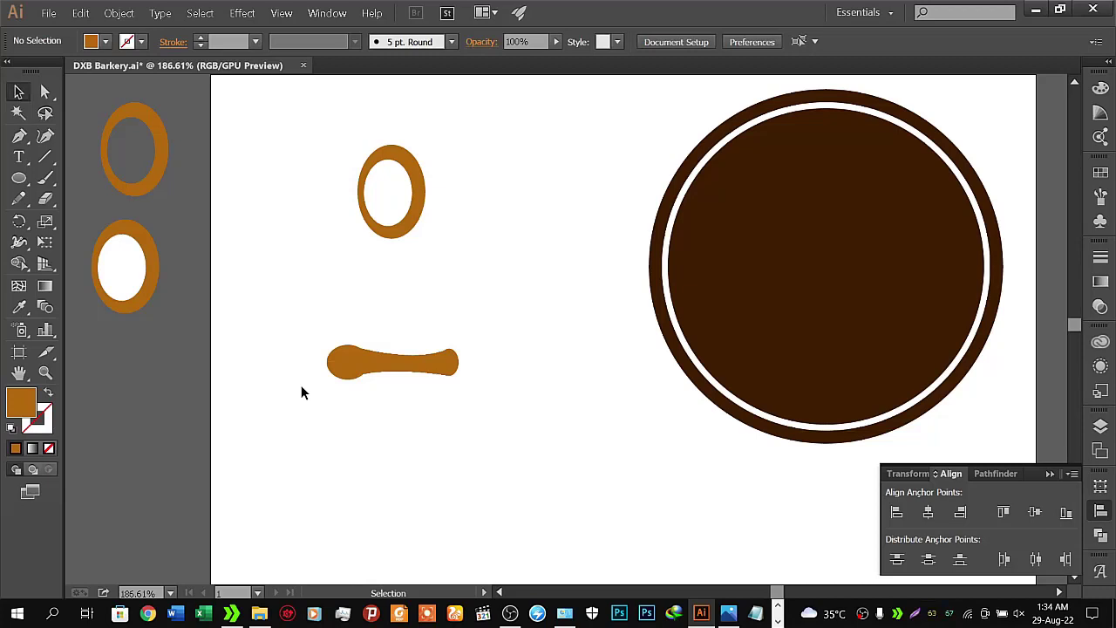
# - Zoom in on the rolling-pin shapes and select the handle's bottom-left anchor
pyautogui.press('z')
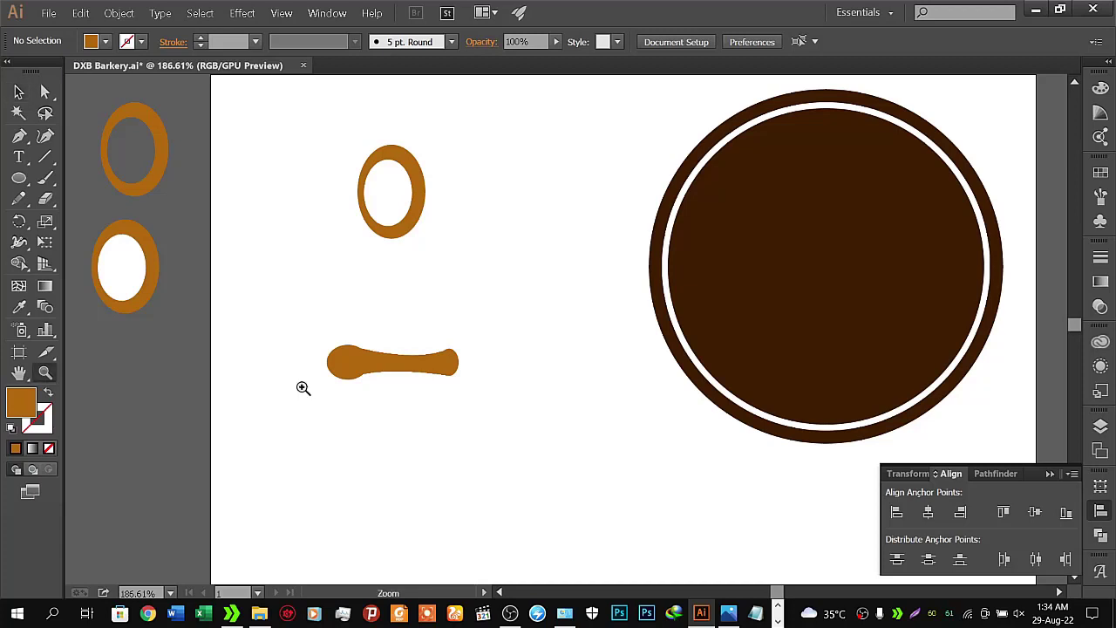
pyautogui.moveTo(359, 404); pyautogui.dragTo(452, 380)
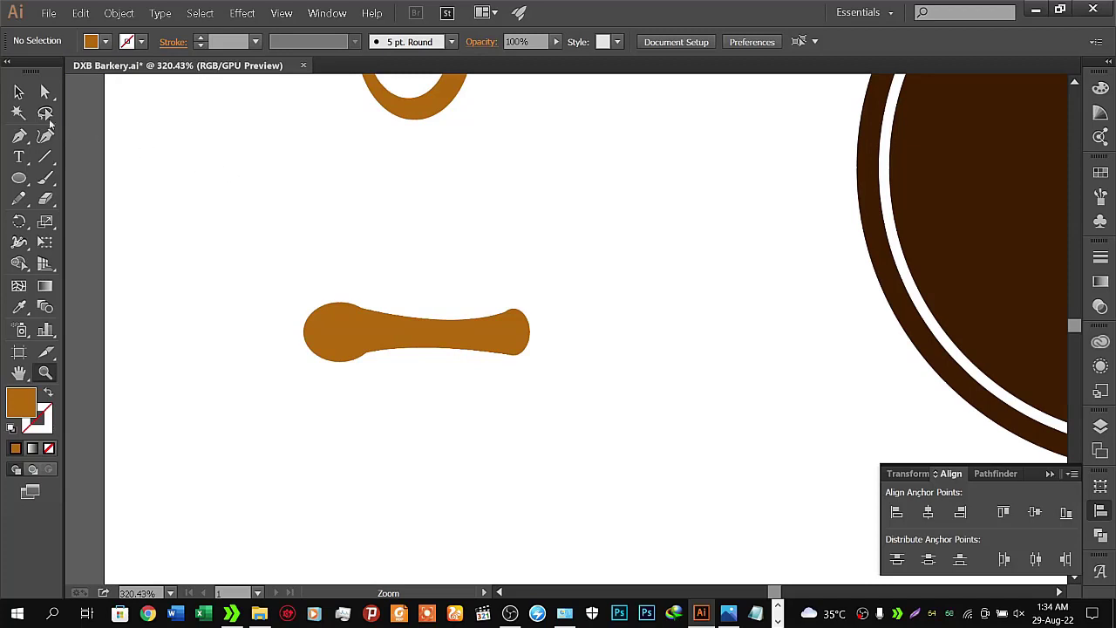
pyautogui.click(18, 91)
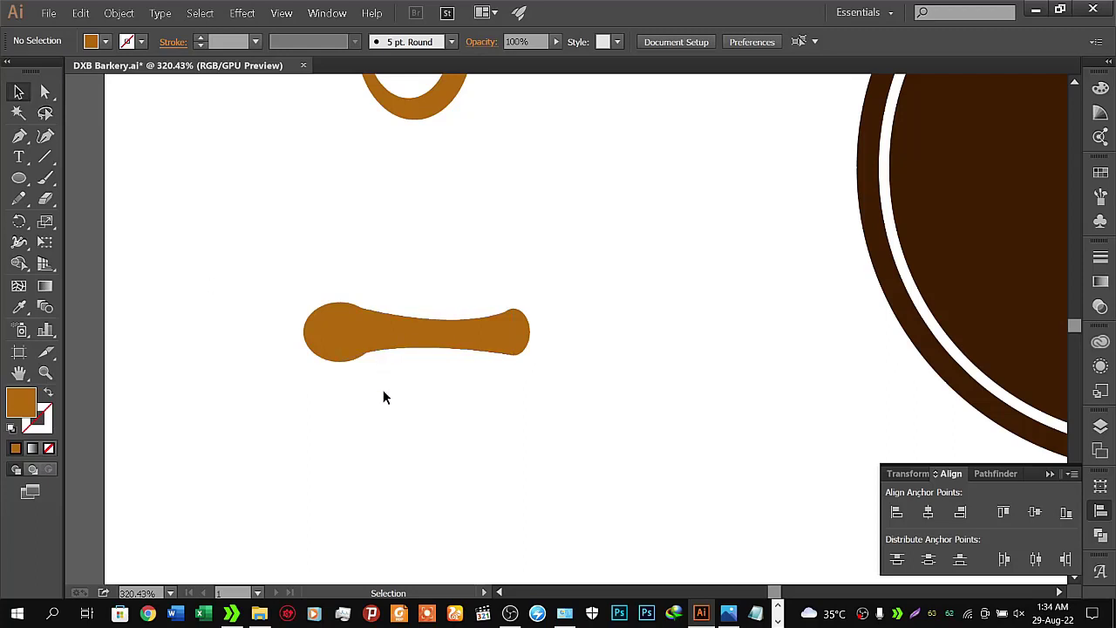
pyautogui.click(384, 343)
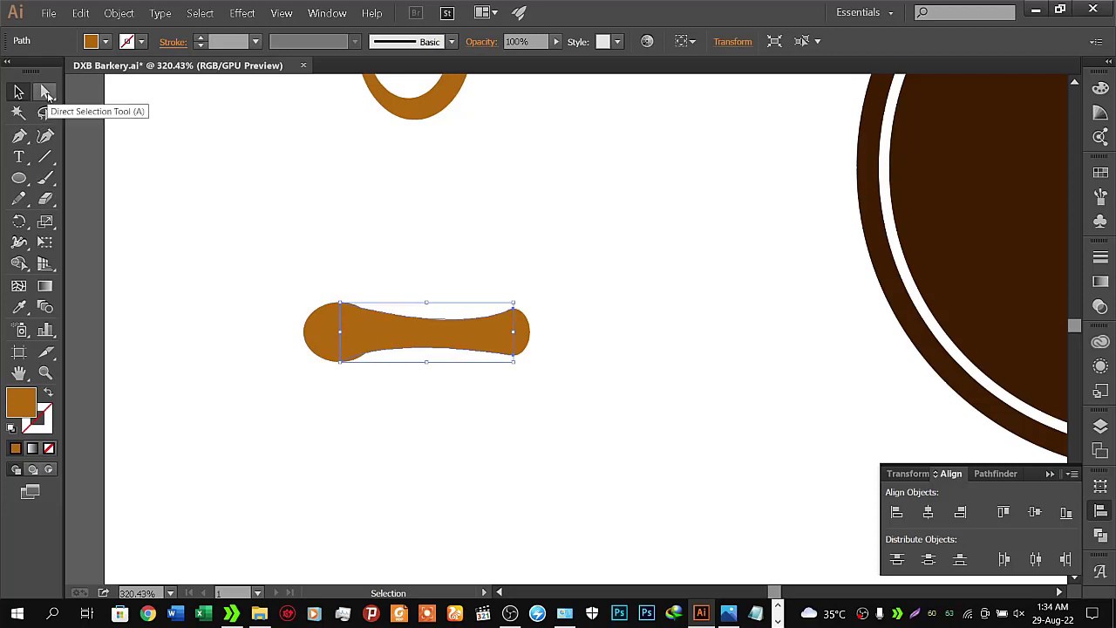
pyautogui.click(47, 94)
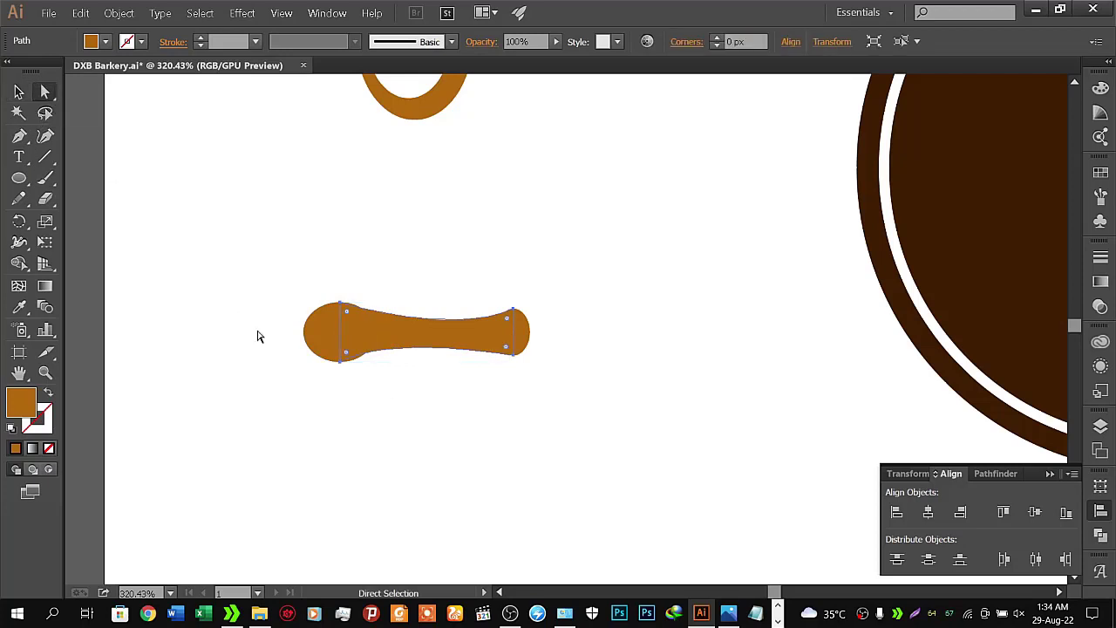
pyautogui.click(342, 365)
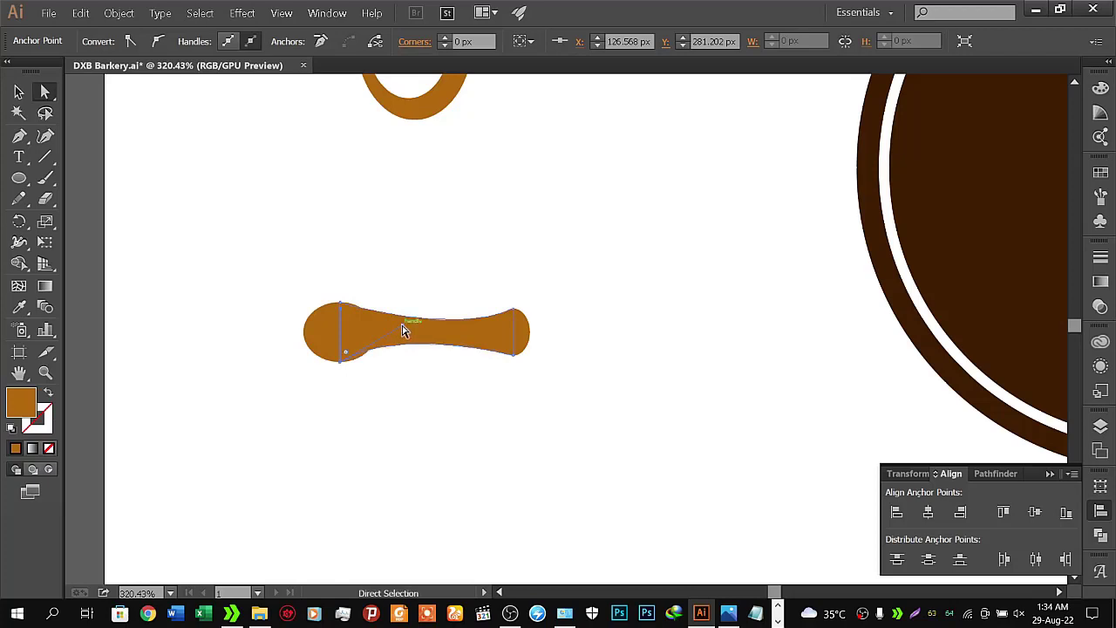
# - Drag the bottom edge's direction handles to flatten the handle's underside
pyautogui.moveTo(403, 330); pyautogui.dragTo(398, 351)
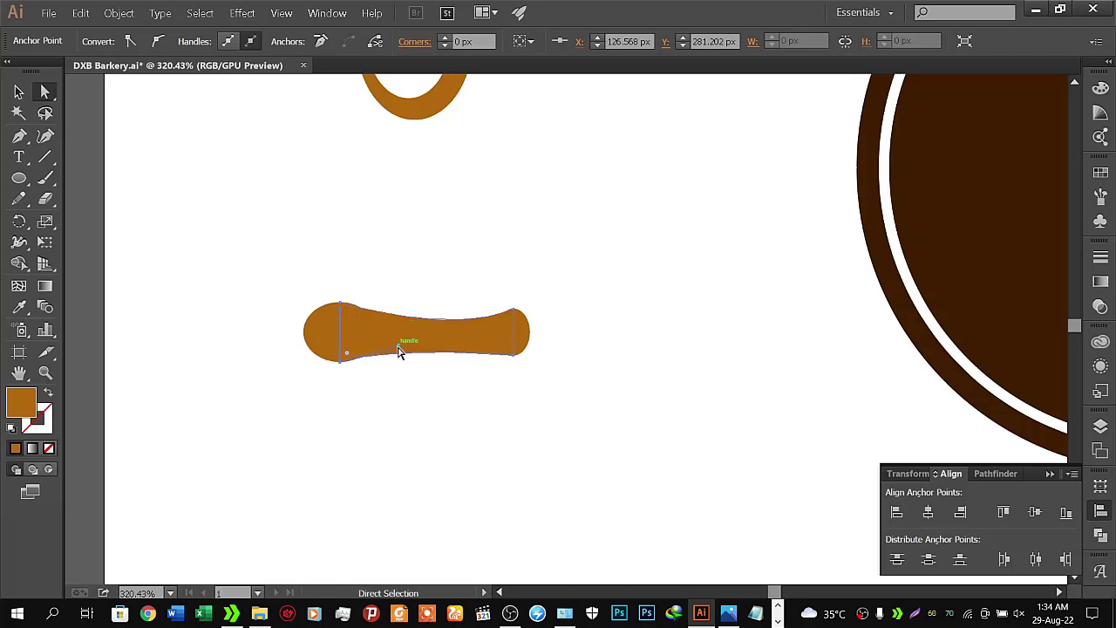
pyautogui.moveTo(398, 350); pyautogui.dragTo(368, 356)
pyautogui.moveTo(369, 357); pyautogui.dragTo(370, 349)
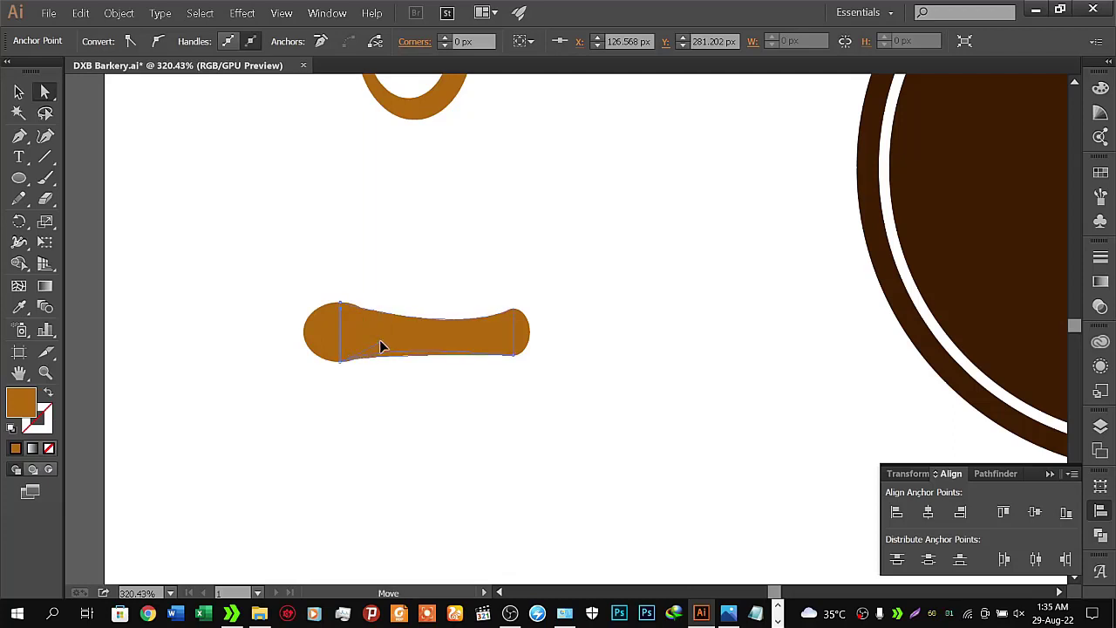
pyautogui.moveTo(374, 350); pyautogui.dragTo(390, 333)
pyautogui.click(398, 350)
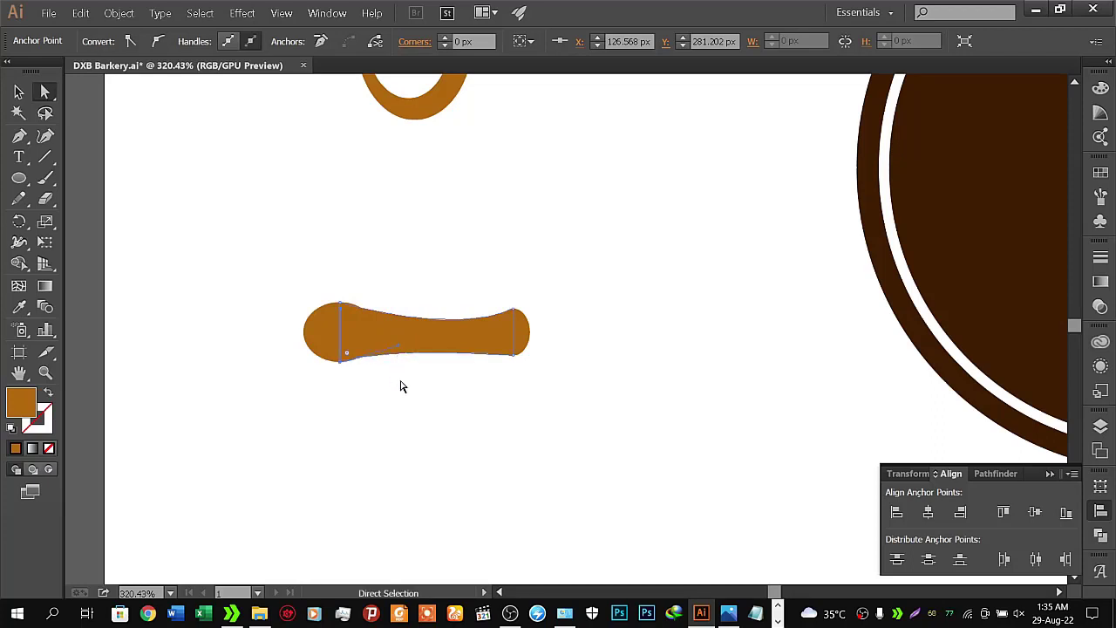
pyautogui.click(402, 387)
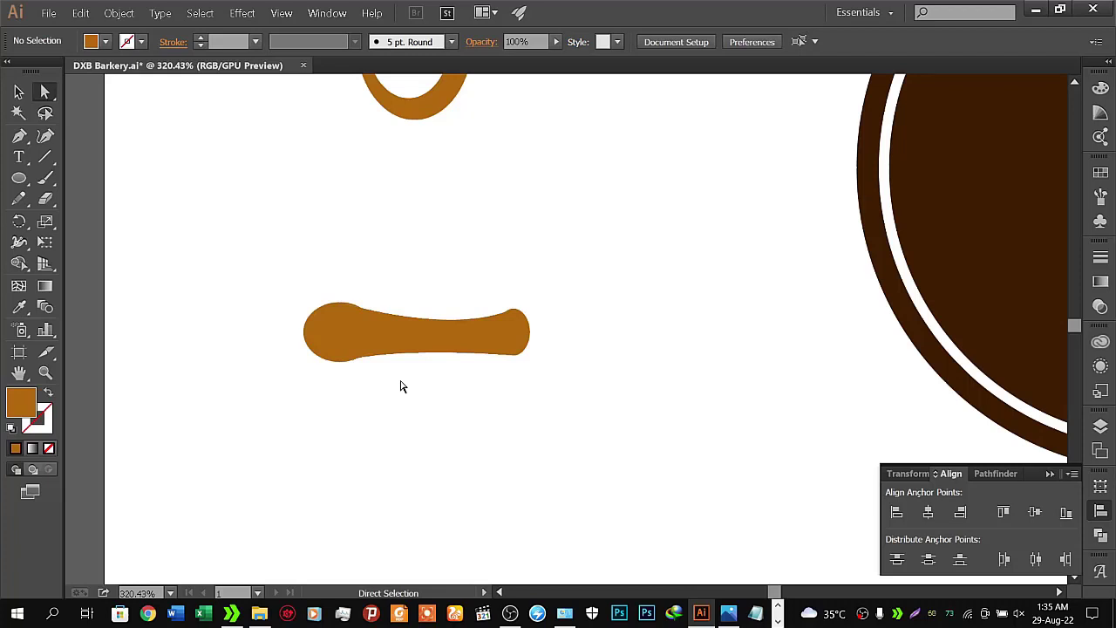
# - Adjust the handle's lower-left anchor curve and inspect the lower-right anchor
pyautogui.click(341, 366)
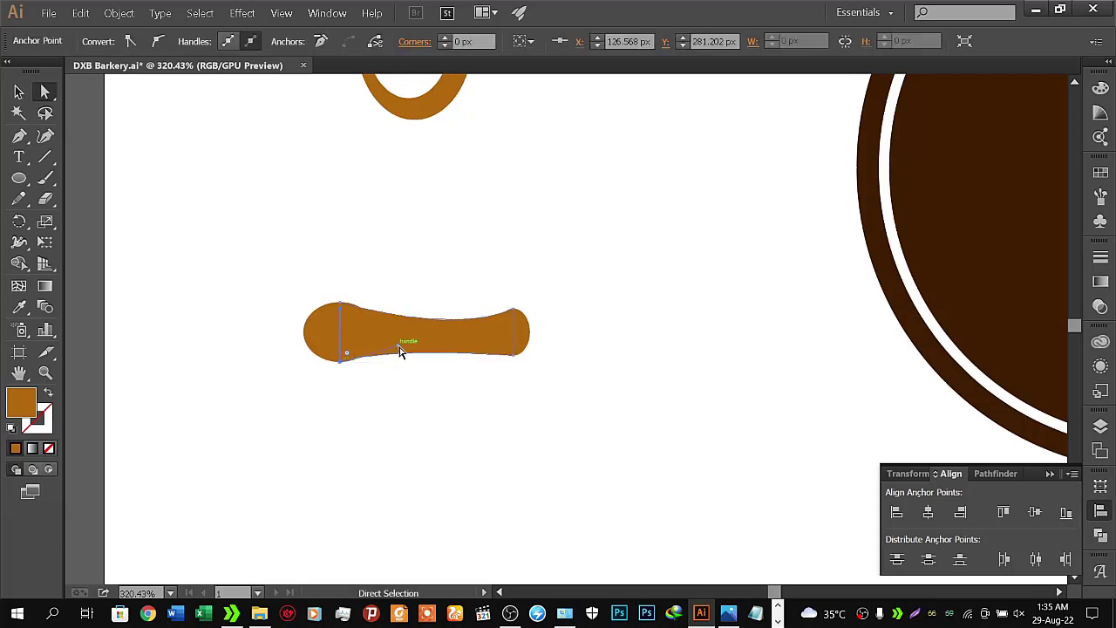
pyautogui.moveTo(399, 353); pyautogui.dragTo(400, 358)
pyautogui.click(515, 356)
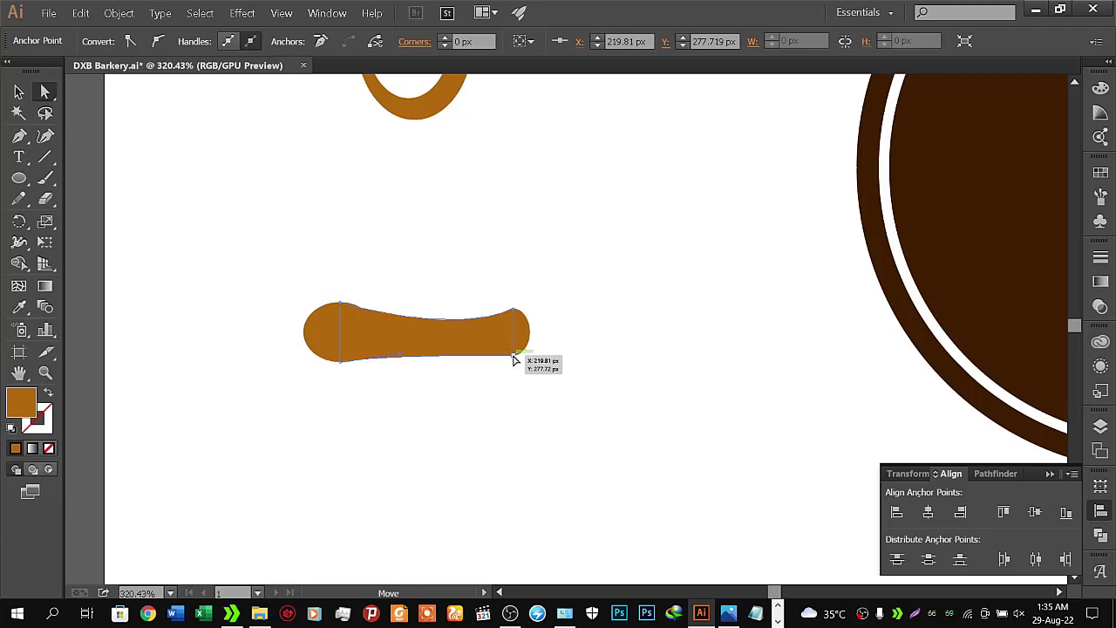
pyautogui.click(395, 394)
pyautogui.click(380, 356)
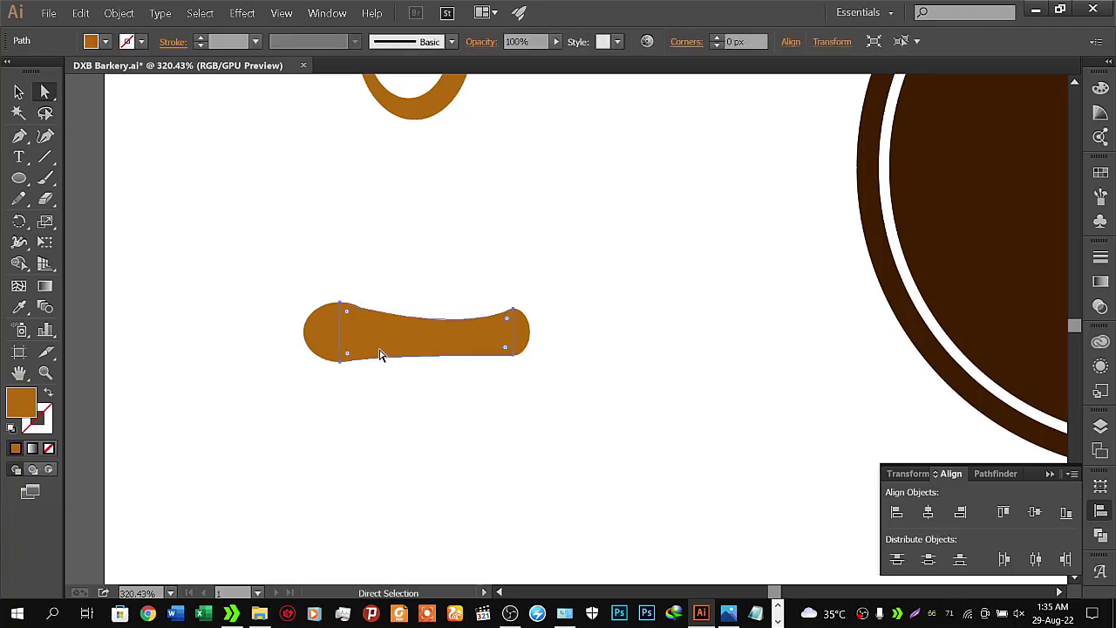
pyautogui.click(514, 357)
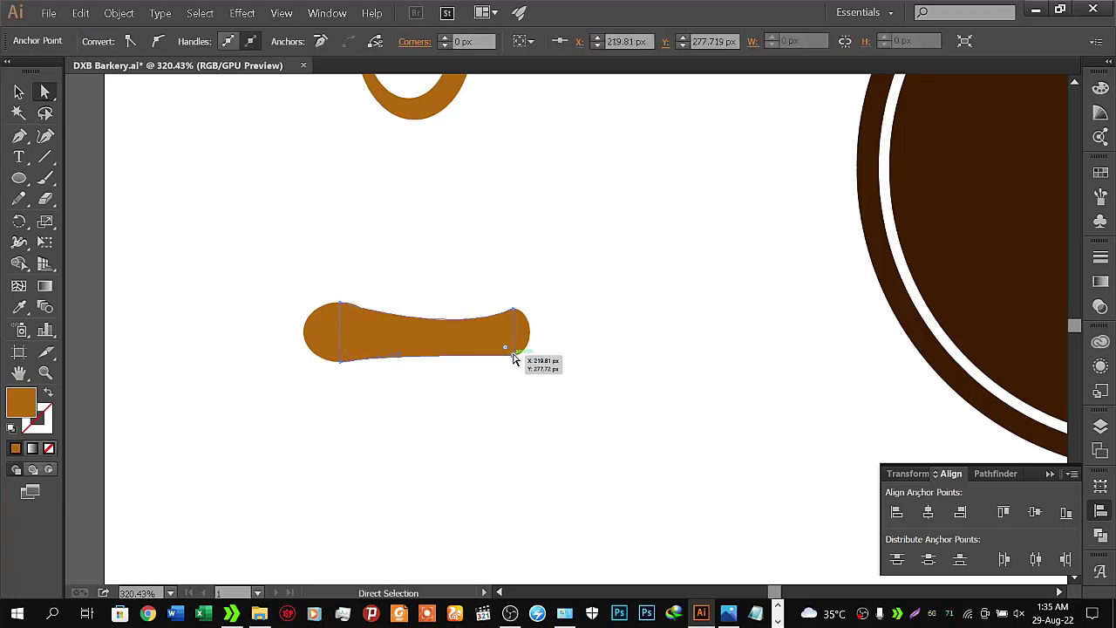
pyautogui.click(433, 395)
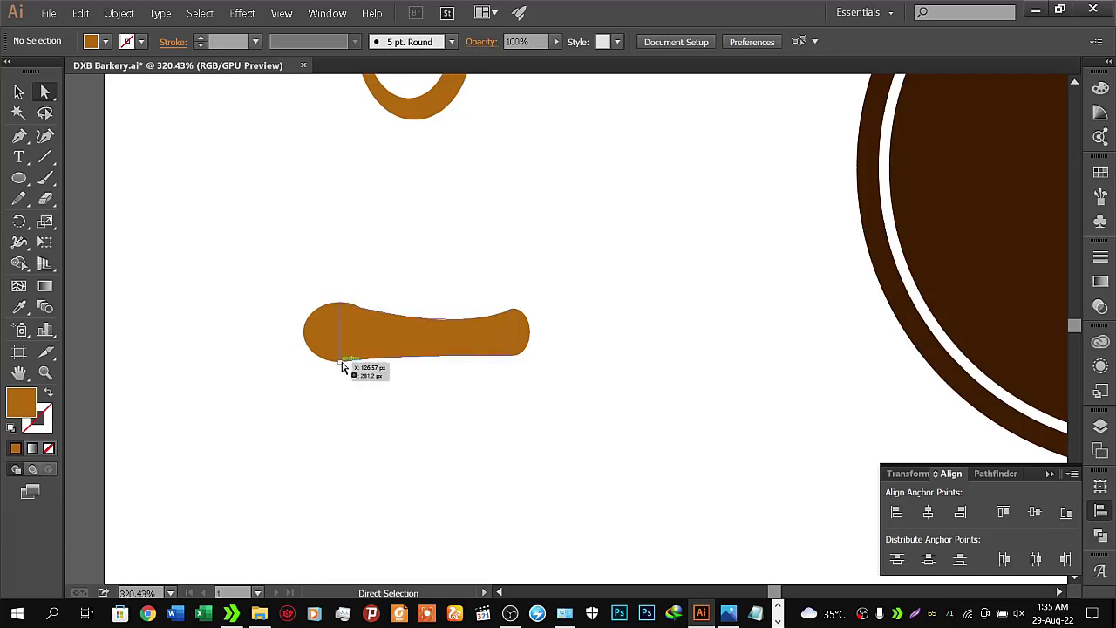
# - Bend the handle's top and bottom edges inward using the left anchors' direction handles
pyautogui.click(342, 367)
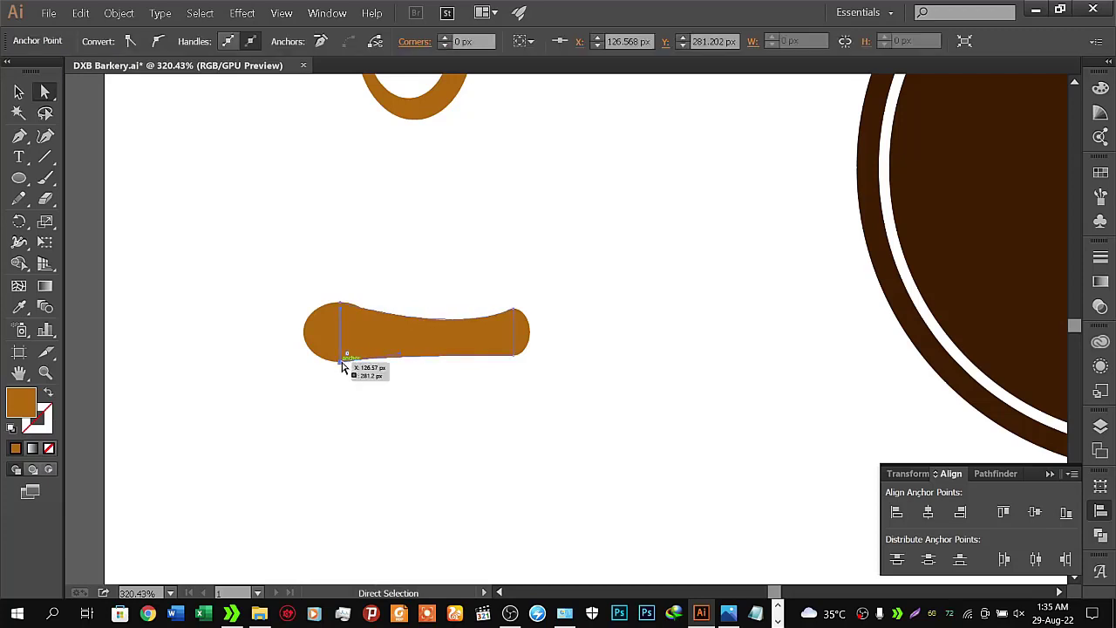
pyautogui.click(341, 305)
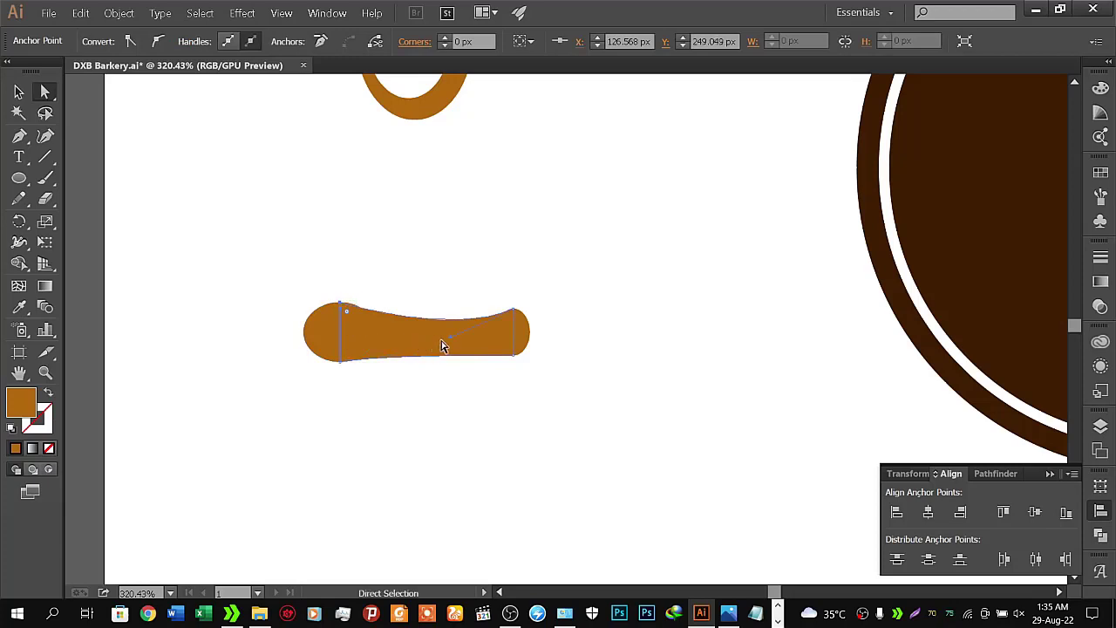
pyautogui.click(447, 339)
pyautogui.moveTo(444, 341); pyautogui.dragTo(440, 332)
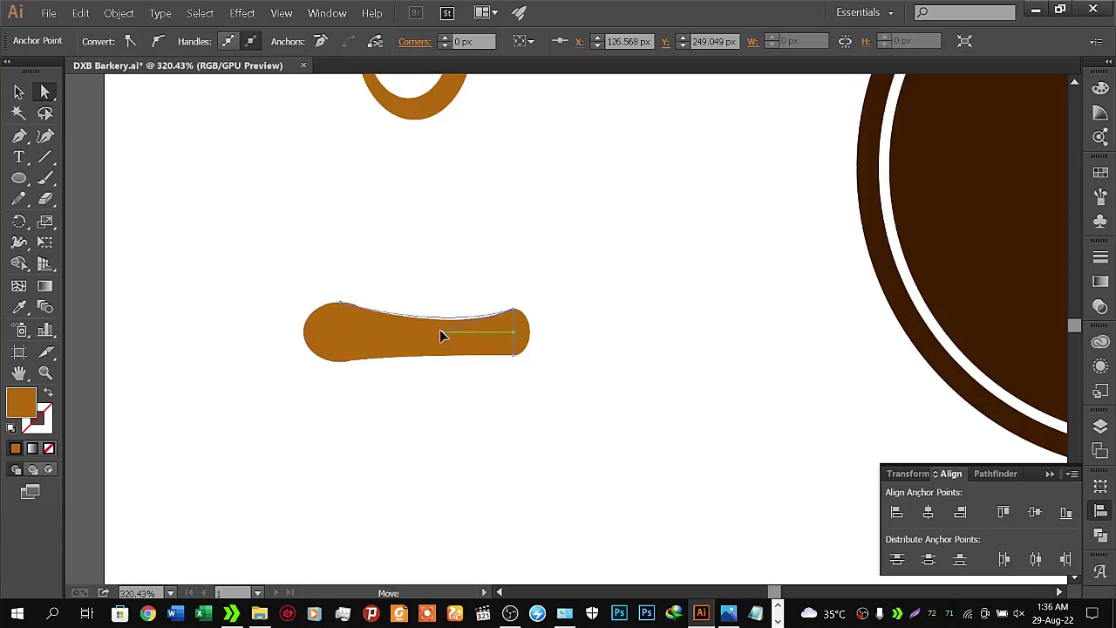
pyautogui.click(412, 392)
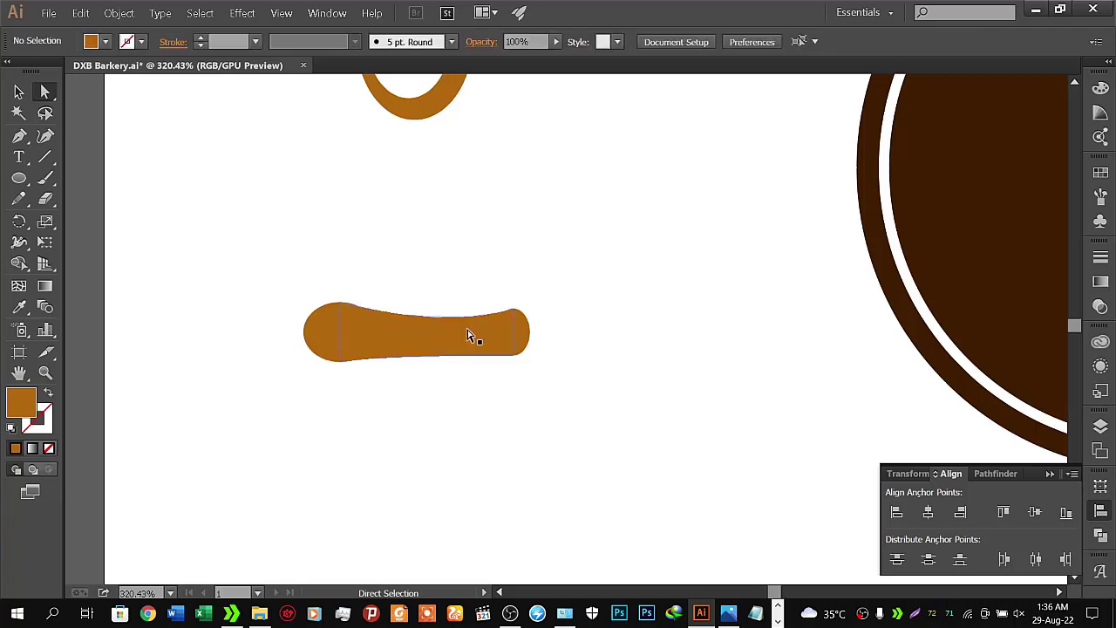
pyautogui.click(342, 305)
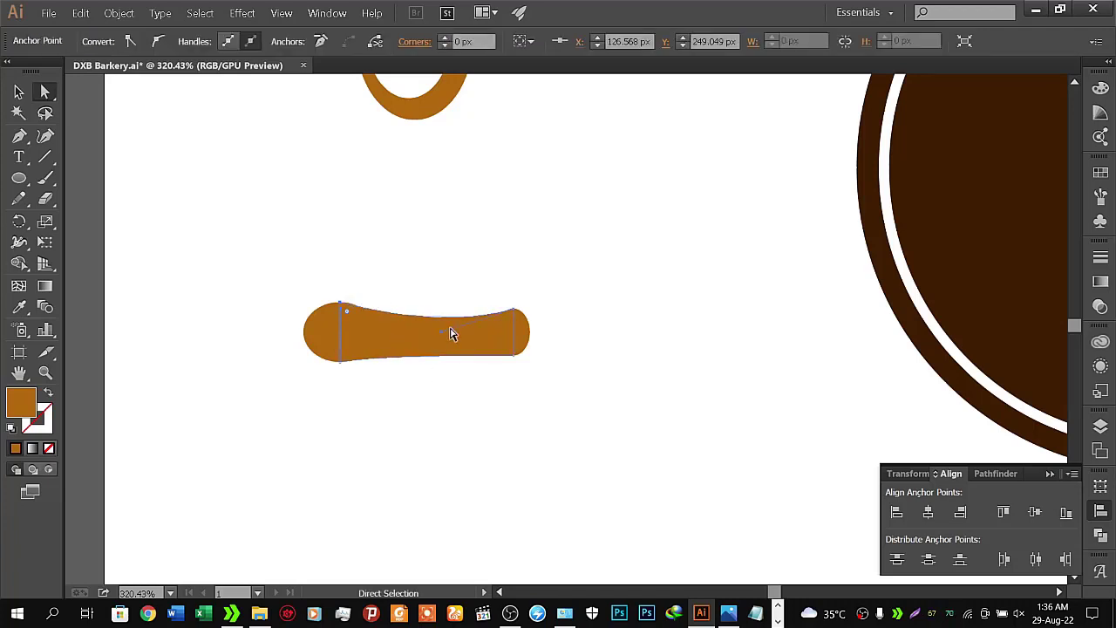
pyautogui.moveTo(443, 338); pyautogui.dragTo(427, 347)
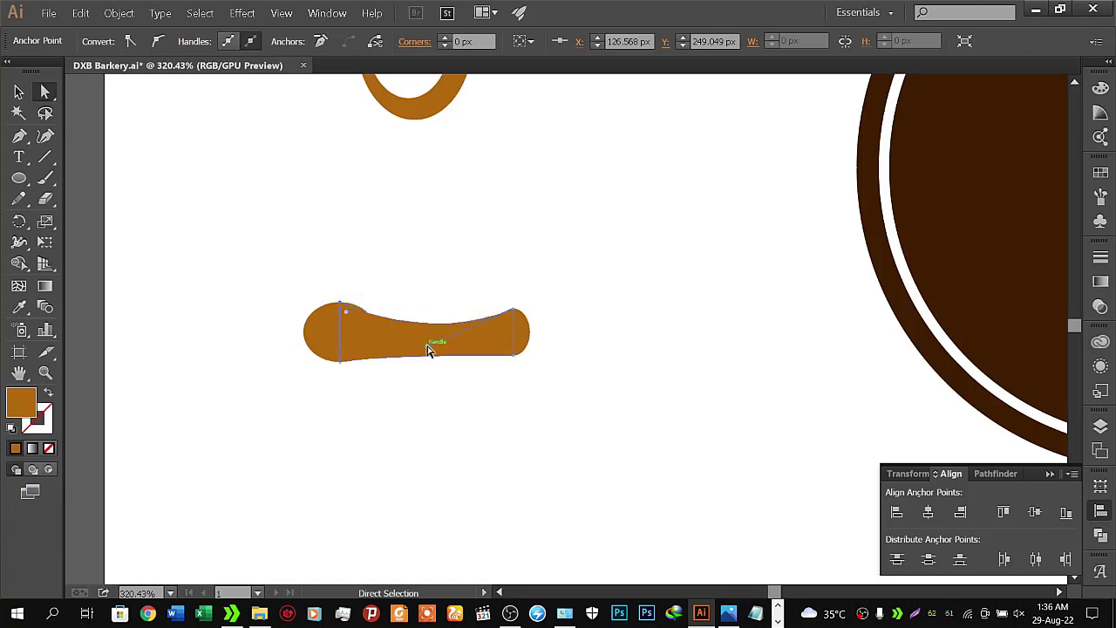
pyautogui.click(341, 359)
pyautogui.moveTo(403, 358); pyautogui.dragTo(405, 338)
# - Adjust the height of the bone-shaped handle from its top and bottom edges
pyautogui.press('v')
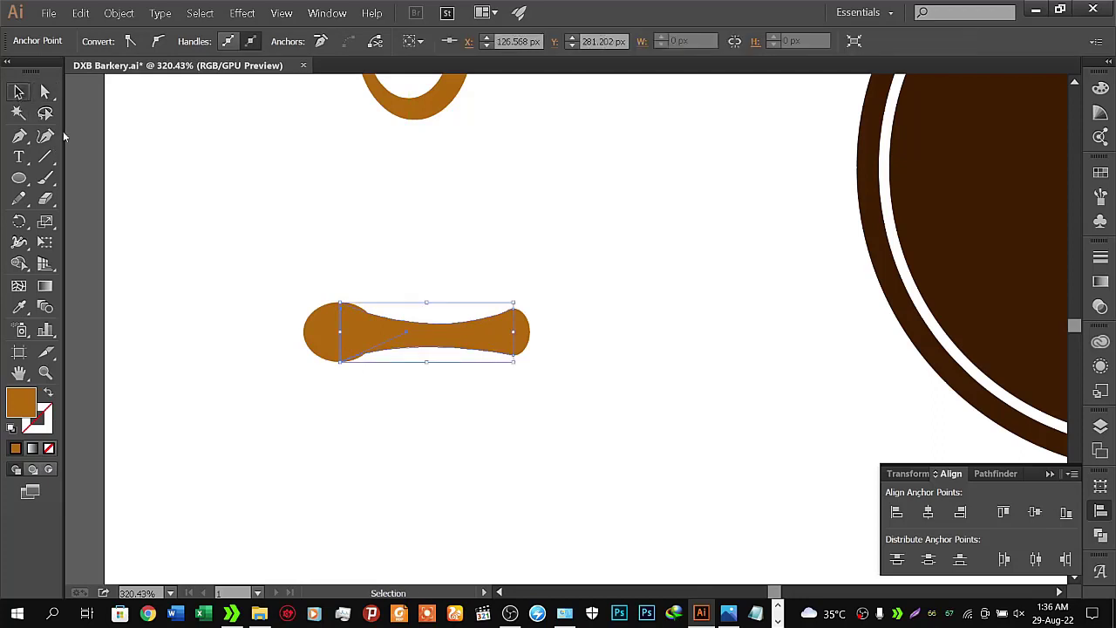
pyautogui.click(251, 246)
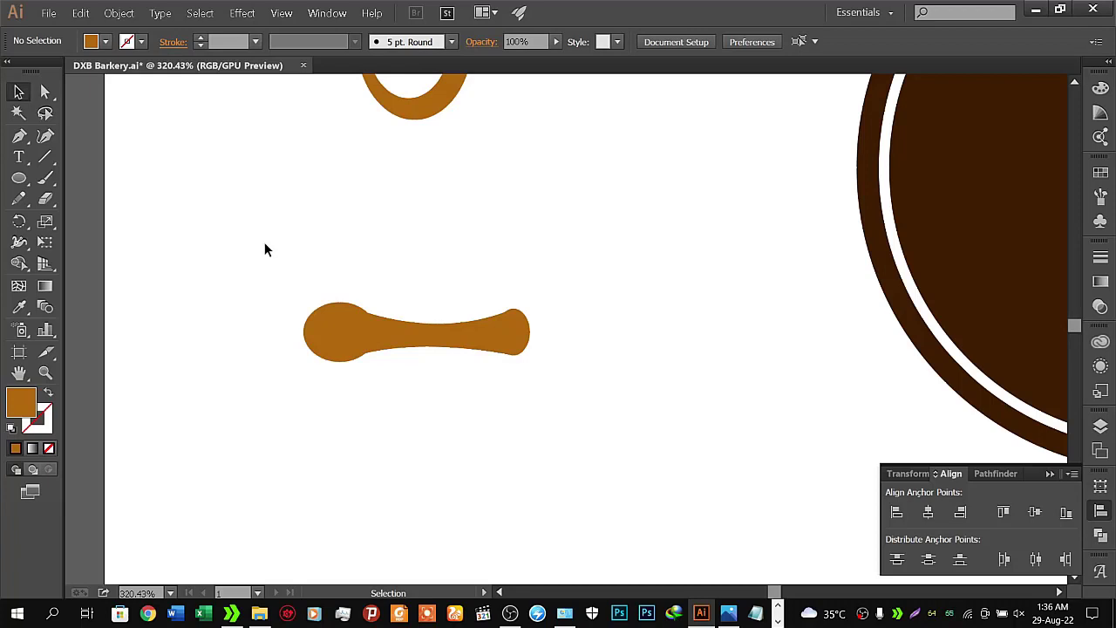
pyautogui.click(345, 316)
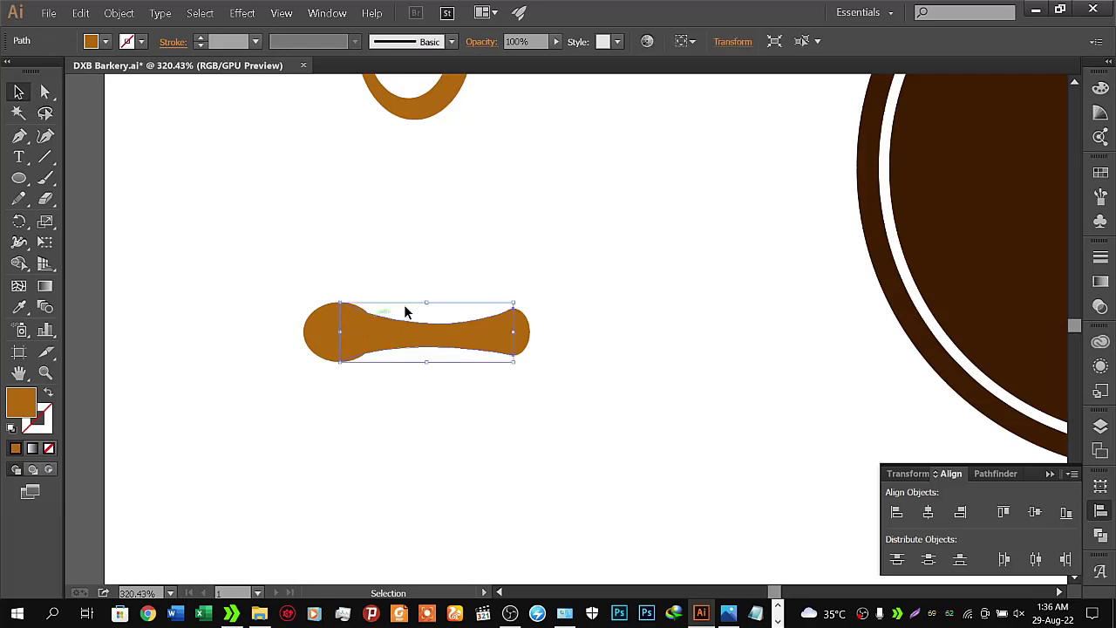
pyautogui.moveTo(427, 299); pyautogui.dragTo(420, 297)
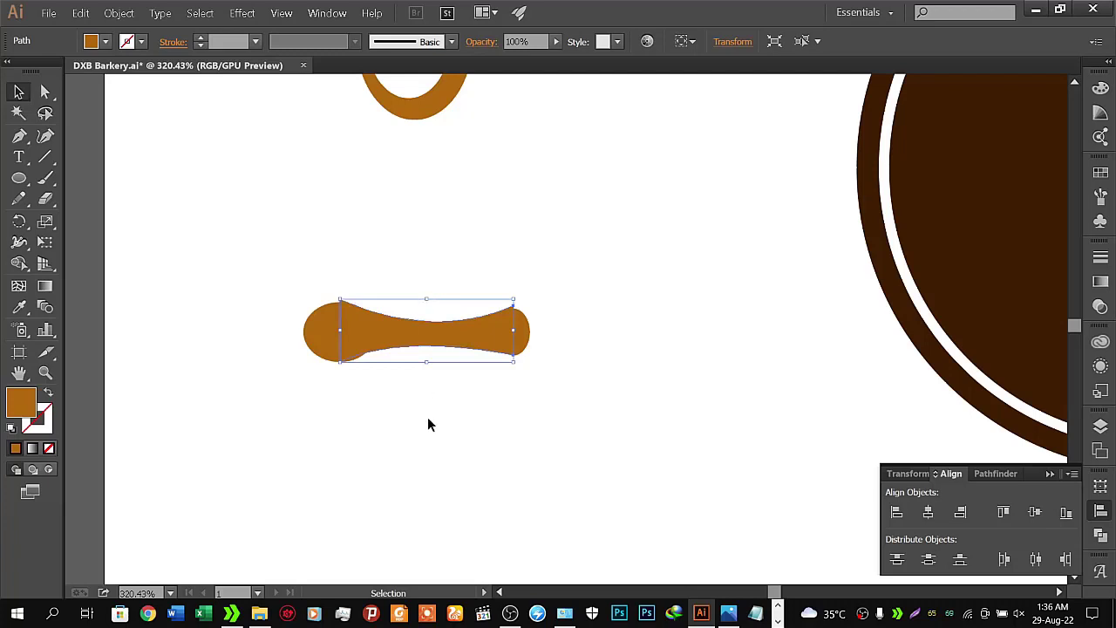
pyautogui.click(427, 417)
pyautogui.click(423, 335)
pyautogui.moveTo(428, 364); pyautogui.dragTo(428, 369)
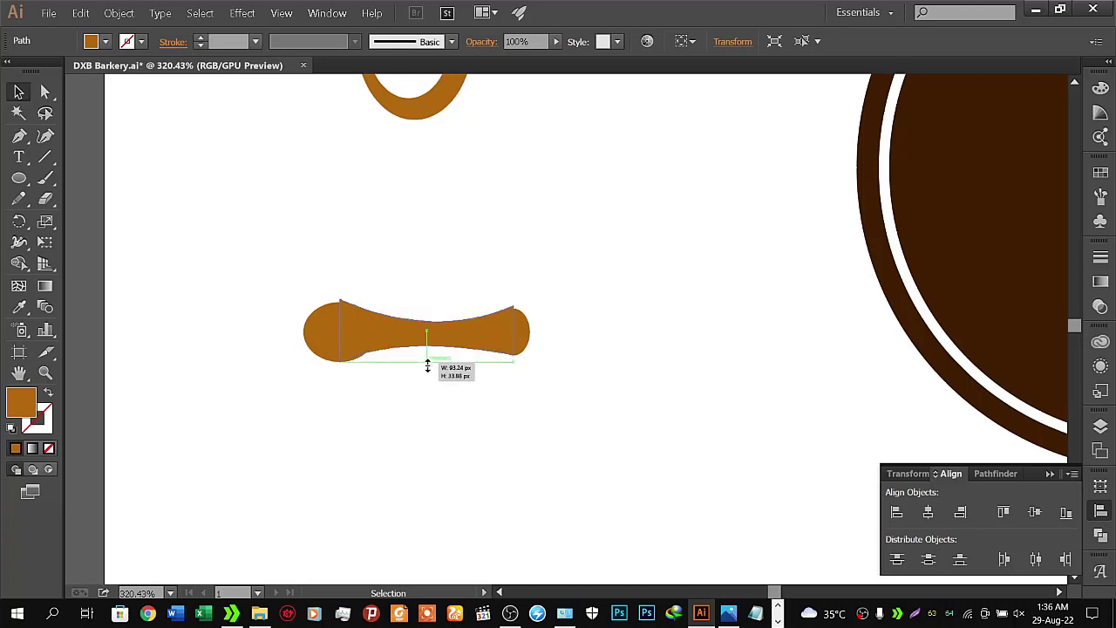
pyautogui.moveTo(428, 368); pyautogui.dragTo(427, 366)
pyautogui.click(434, 414)
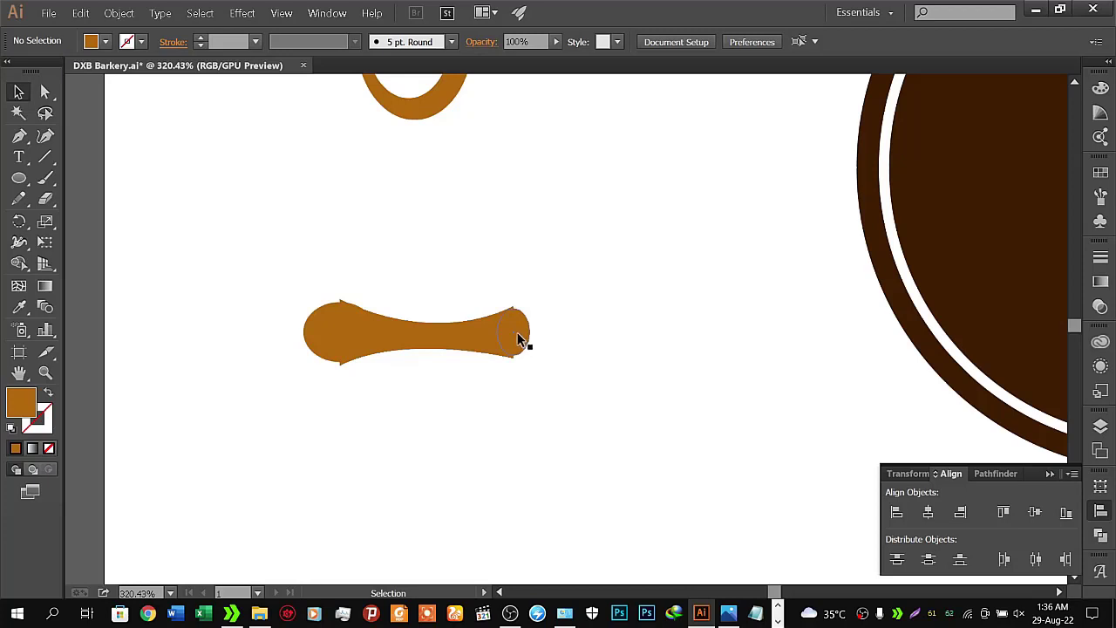
# - Resize and reposition the right-end circle so it sits on the bar
pyautogui.click(522, 333)
pyautogui.moveTo(519, 312); pyautogui.dragTo(517, 305)
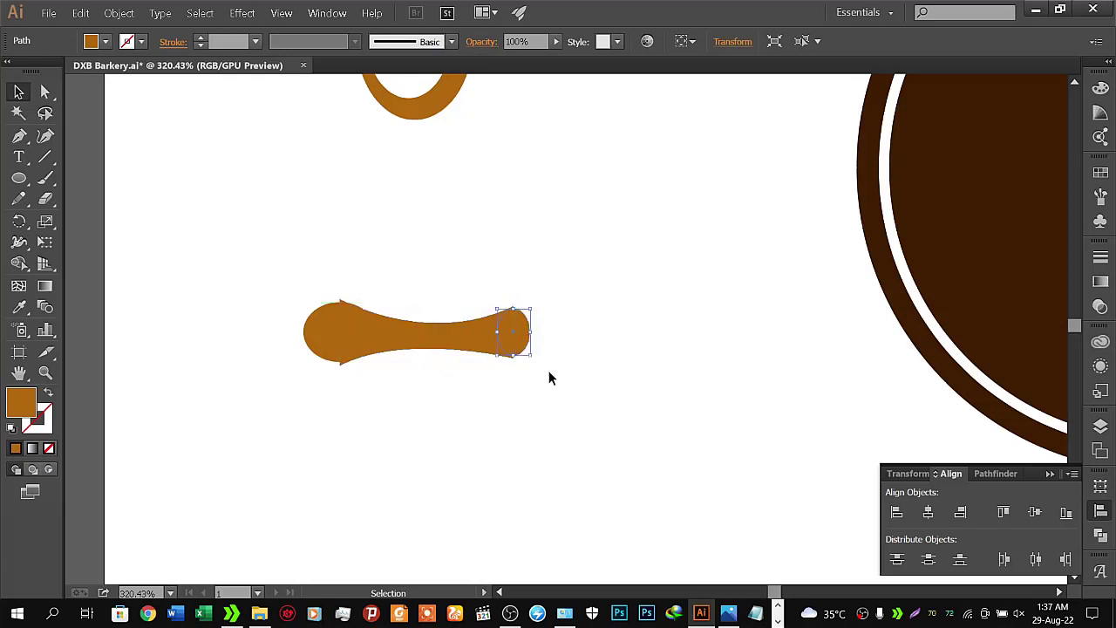
pyautogui.click(543, 358)
pyautogui.click(513, 344)
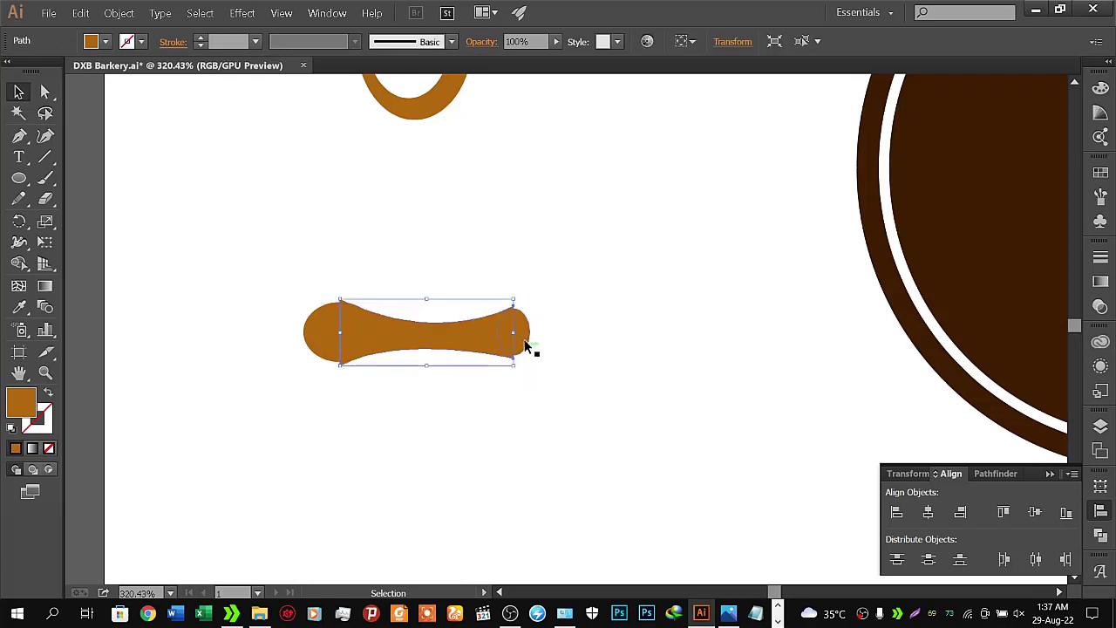
pyautogui.click(527, 347)
pyautogui.moveTo(513, 359); pyautogui.dragTo(512, 370)
pyautogui.click(512, 373)
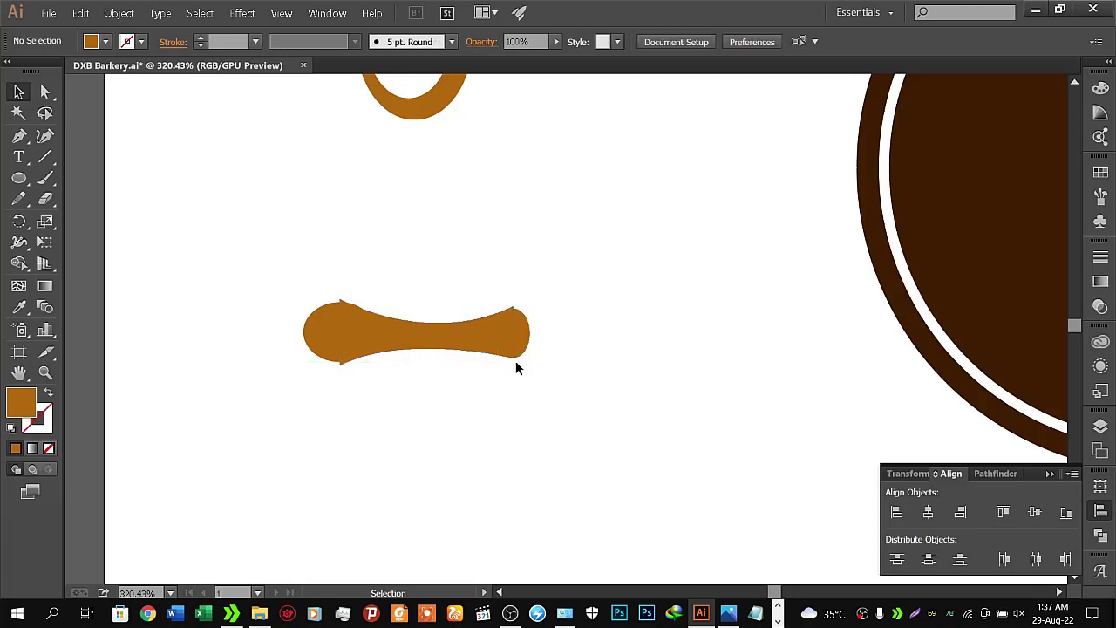
pyautogui.moveTo(526, 331); pyautogui.dragTo(525, 313)
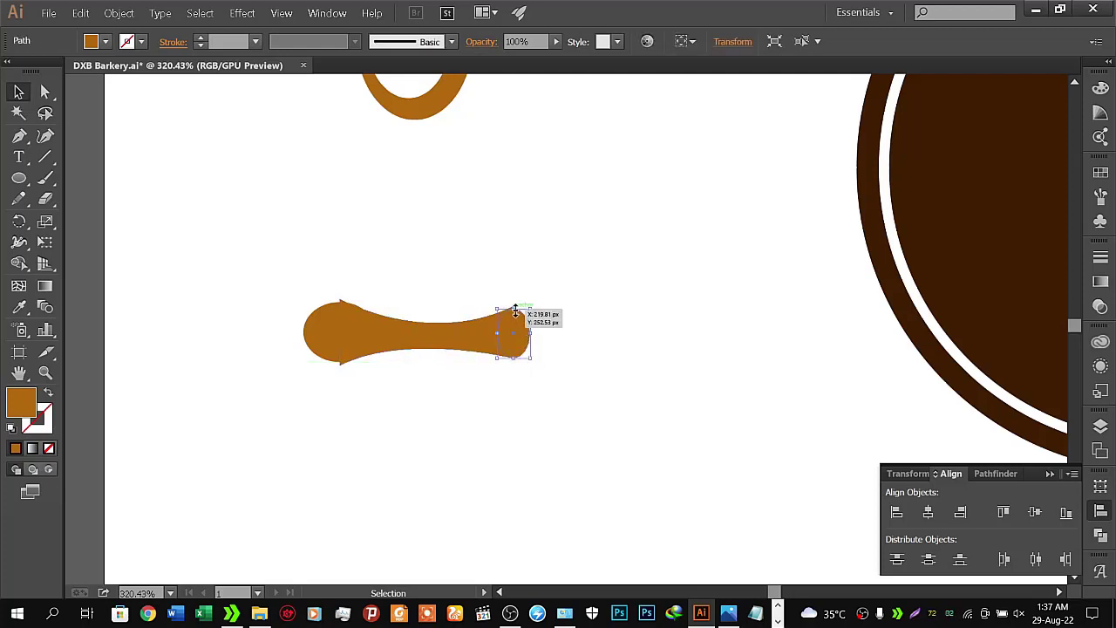
pyautogui.click(556, 344)
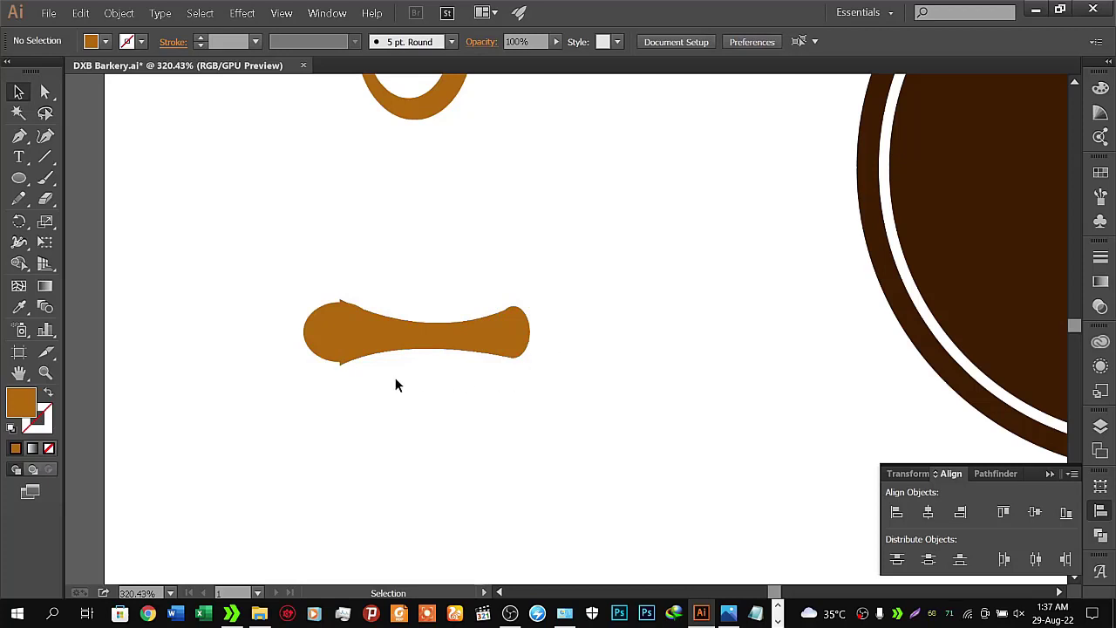
# - Enlarge the left-end circle at its top and bottom to cover the bar's notch
pyautogui.click(331, 331)
pyautogui.moveTo(341, 302); pyautogui.dragTo(342, 301)
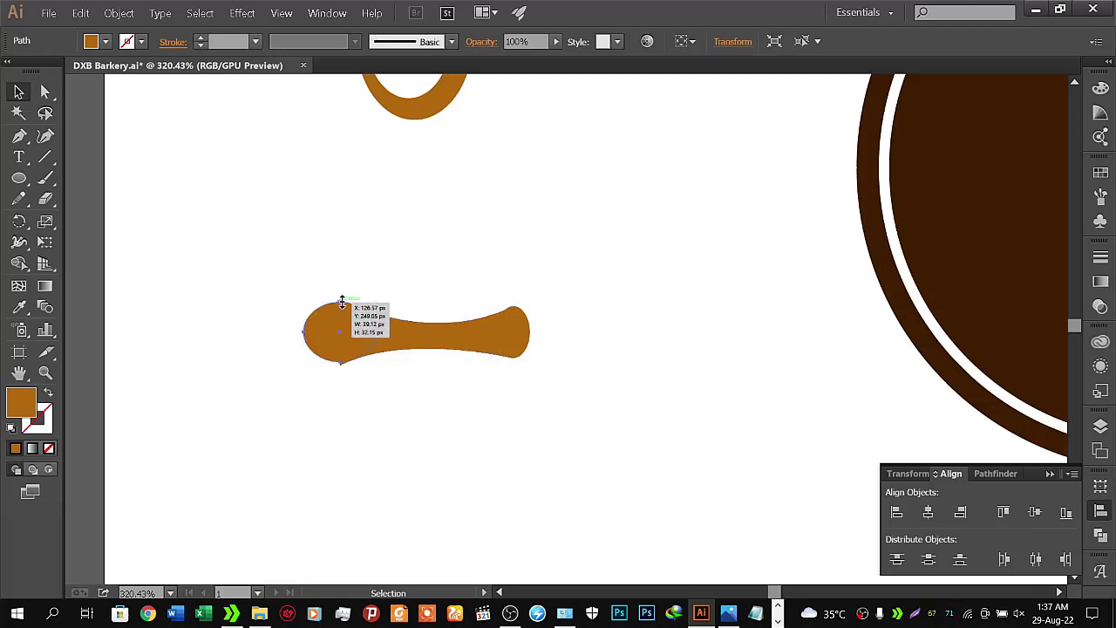
pyautogui.click(353, 402)
pyautogui.click(342, 359)
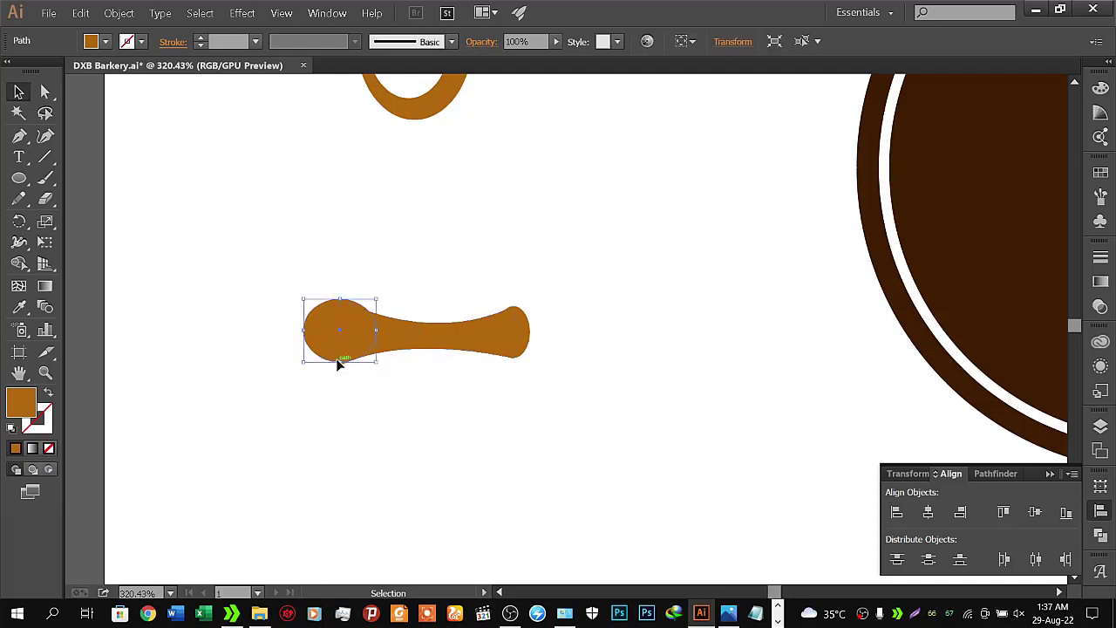
pyautogui.moveTo(340, 361)
pyautogui.mouseDown()
pyautogui.moveTo(340, 375)
pyautogui.moveTo(340, 364)
pyautogui.mouseUp()
pyautogui.click(355, 406)
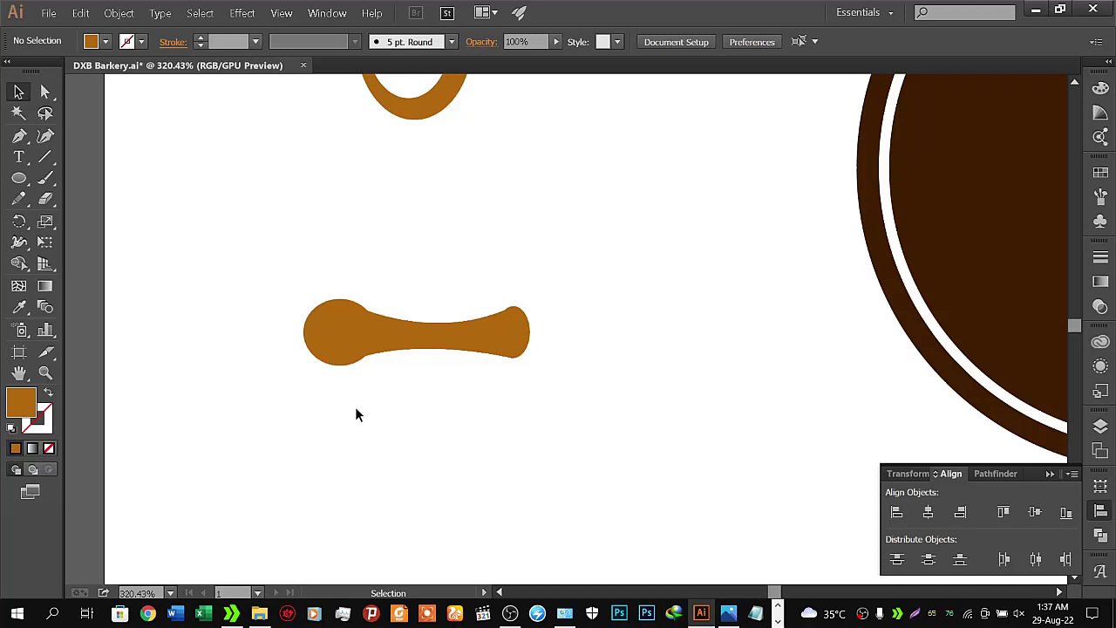
# - Zoom out, then zoom in and recenter the view on the rolling pin
pyautogui.press('z')
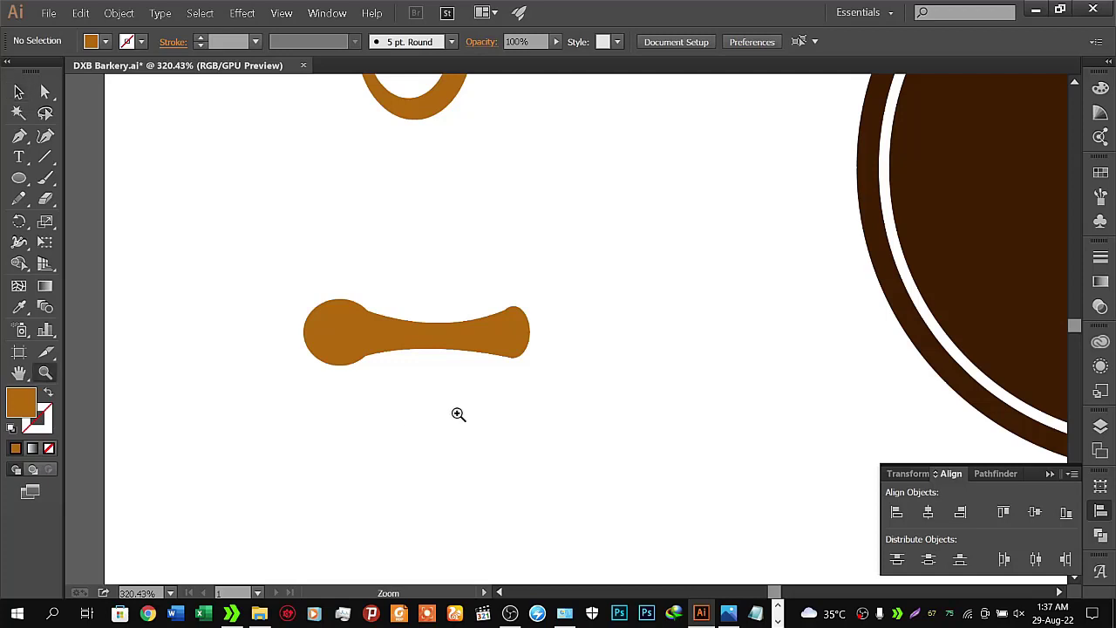
pyautogui.moveTo(457, 413)
pyautogui.mouseDown()
pyautogui.moveTo(393, 417)
pyautogui.moveTo(428, 416)
pyautogui.mouseUp()
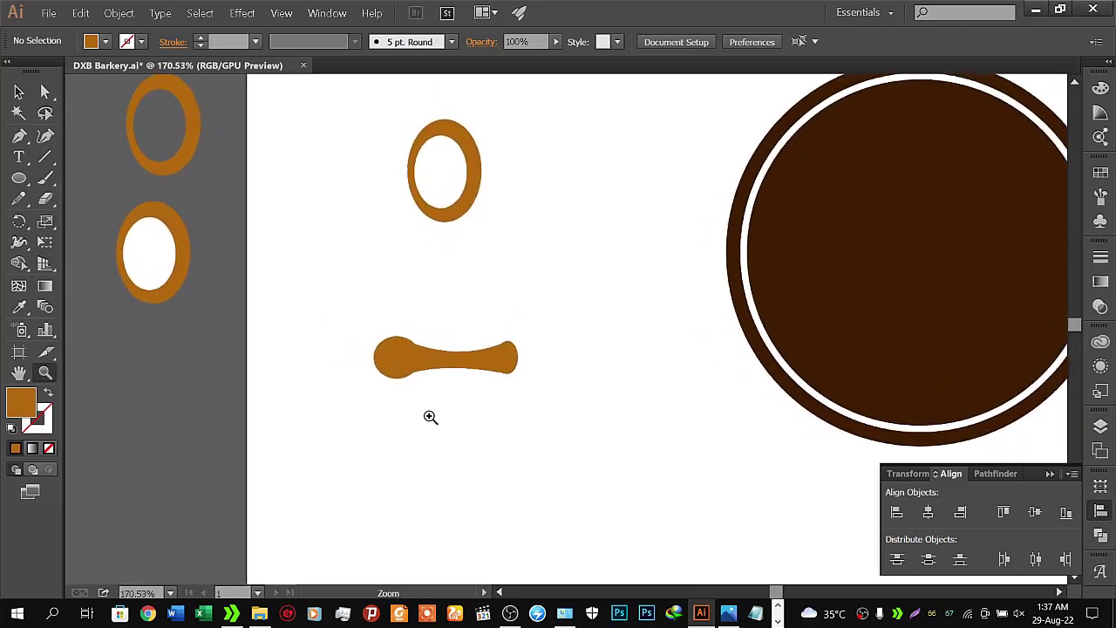
pyautogui.moveTo(500, 301); pyautogui.dragTo(484, 381)
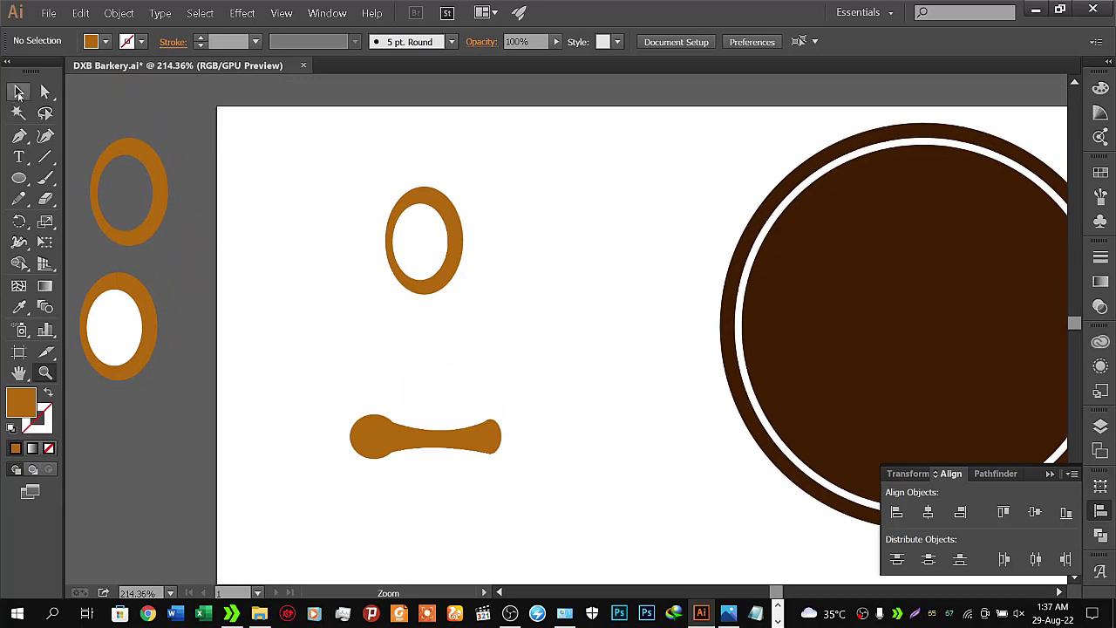
pyautogui.click(19, 92)
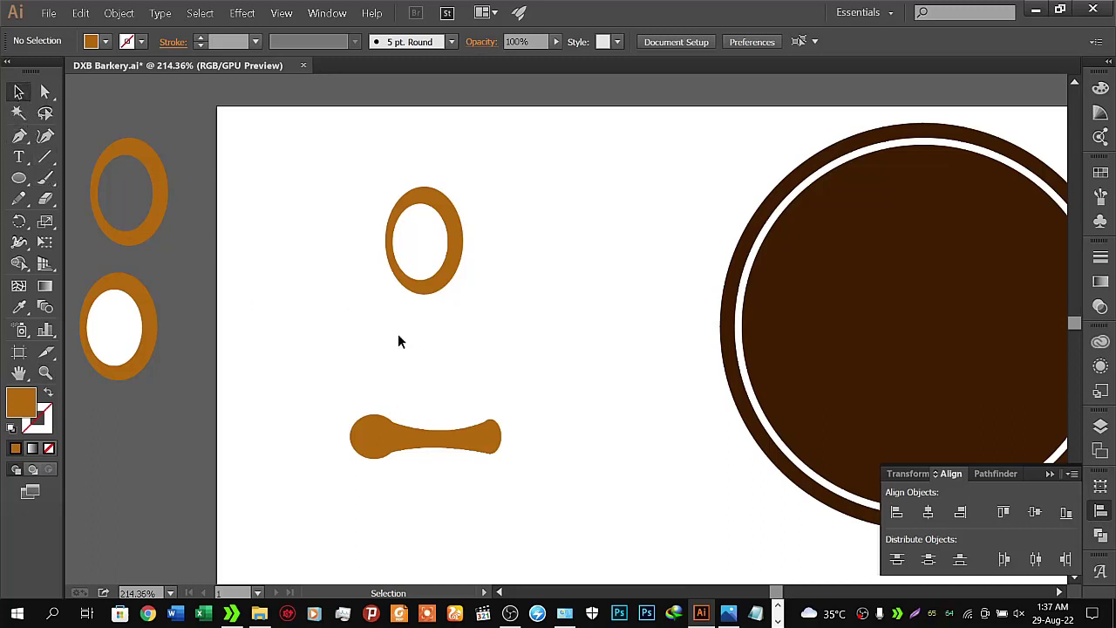
pyautogui.click(45, 372)
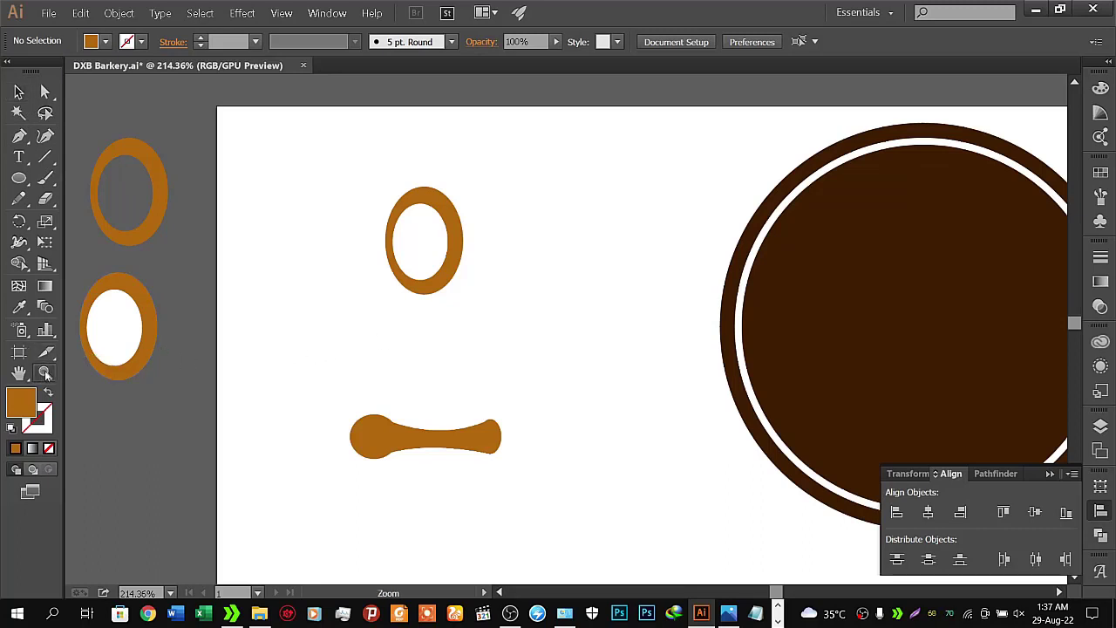
pyautogui.click(494, 419)
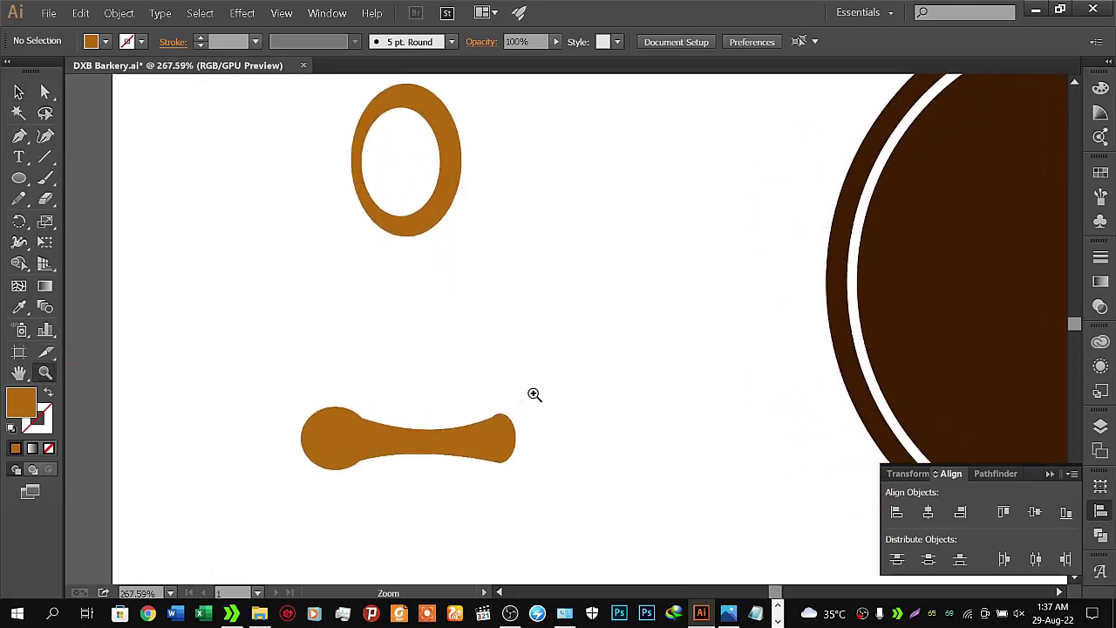
pyautogui.moveTo(494, 419); pyautogui.dragTo(561, 378)
pyautogui.moveTo(510, 454); pyautogui.dragTo(538, 334)
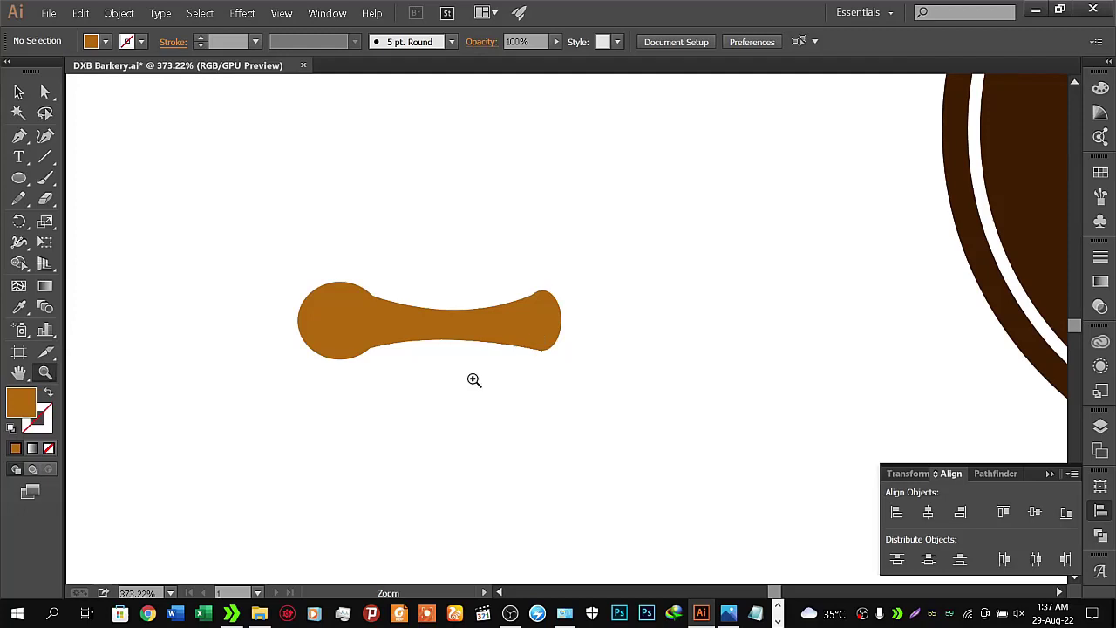
pyautogui.moveTo(474, 379); pyautogui.dragTo(526, 364)
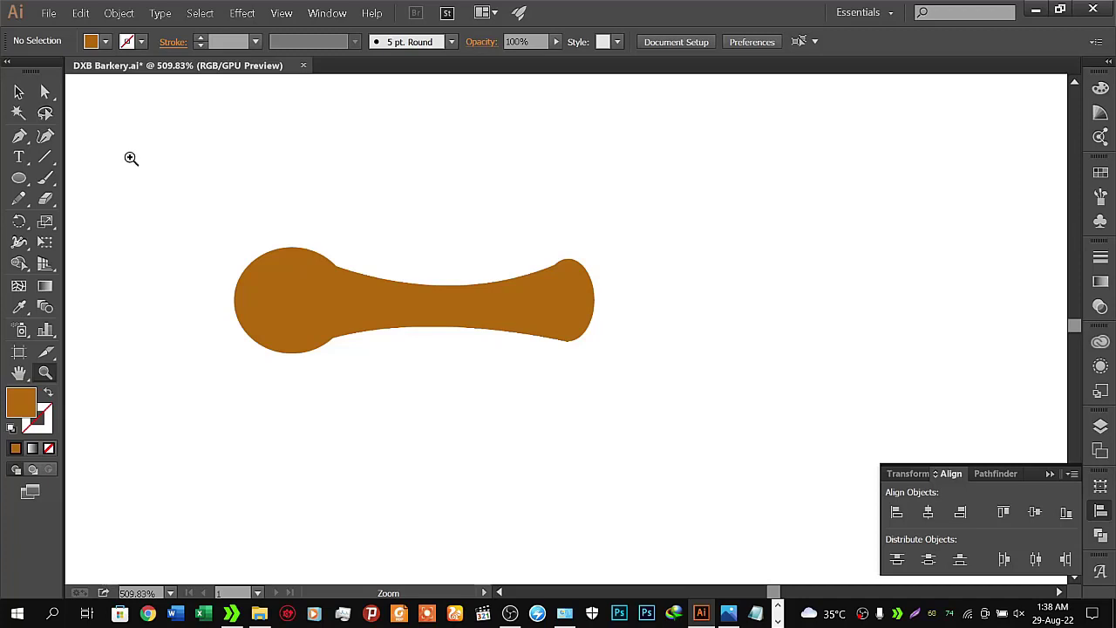
# - Check the bar and end pieces, then zoom in on the right-end ellipse
pyautogui.click(19, 91)
pyautogui.click(294, 301)
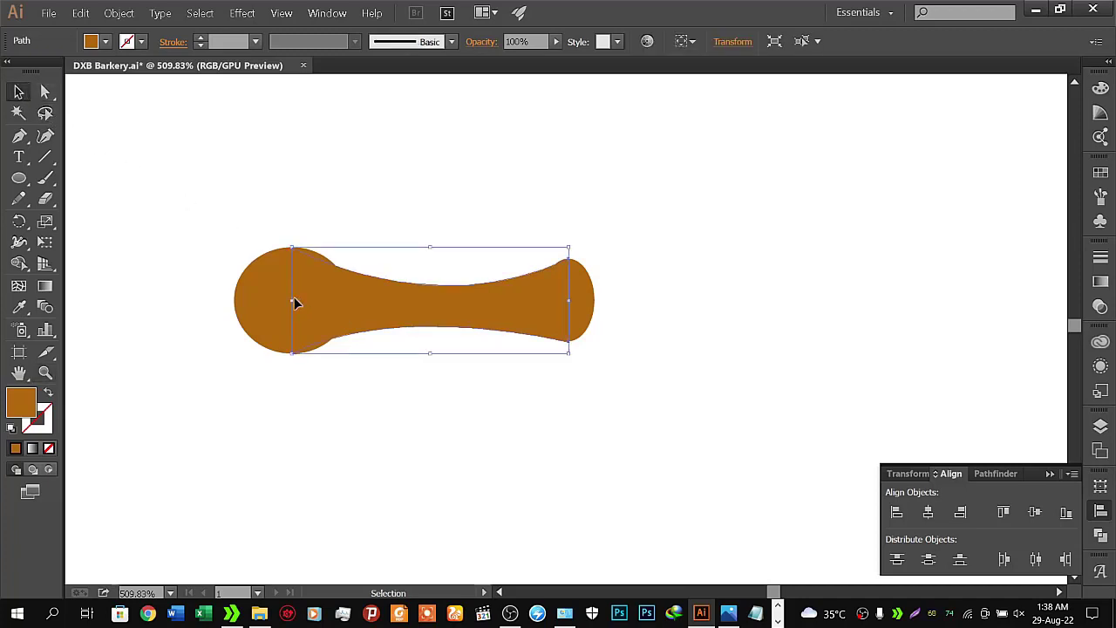
pyautogui.click(274, 305)
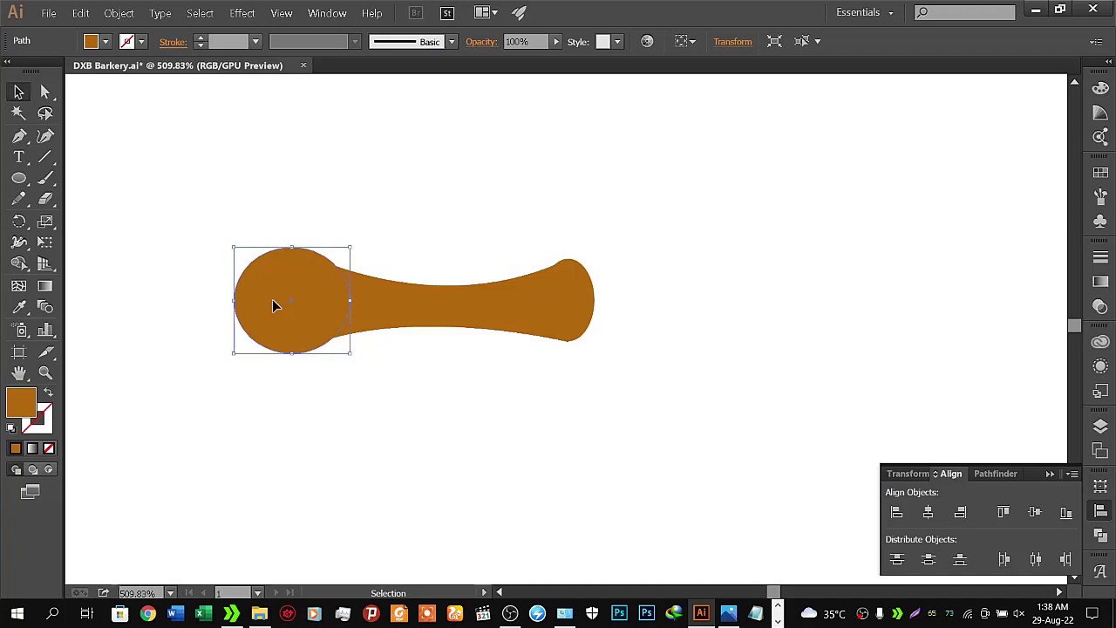
pyautogui.click(309, 372)
pyautogui.click(581, 303)
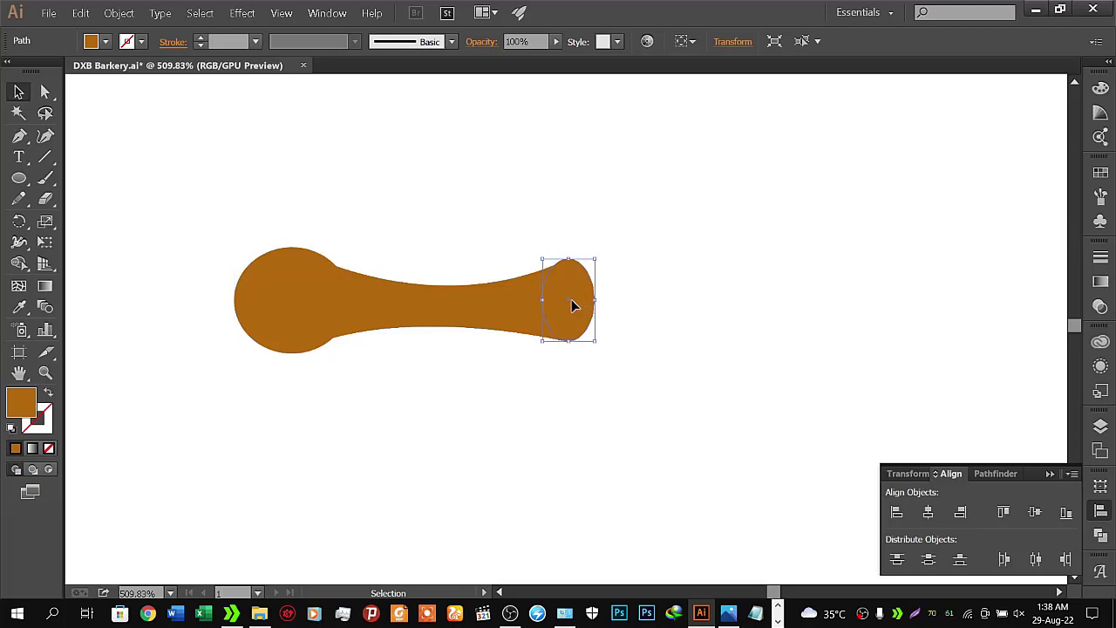
pyautogui.press('z')
pyautogui.moveTo(576, 301); pyautogui.dragTo(673, 271)
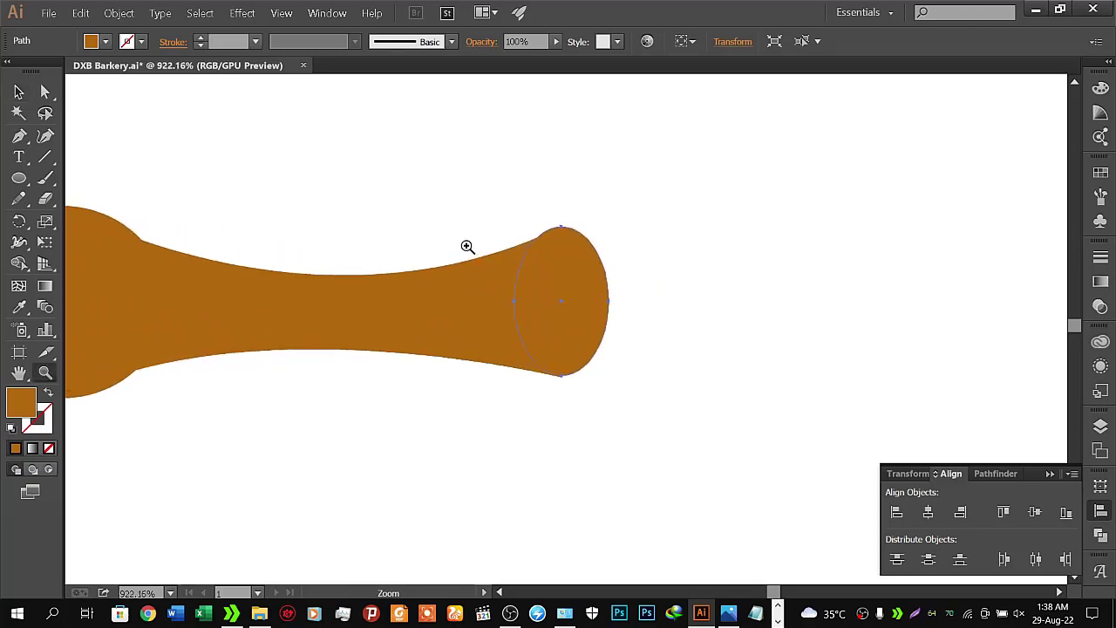
pyautogui.press('v')
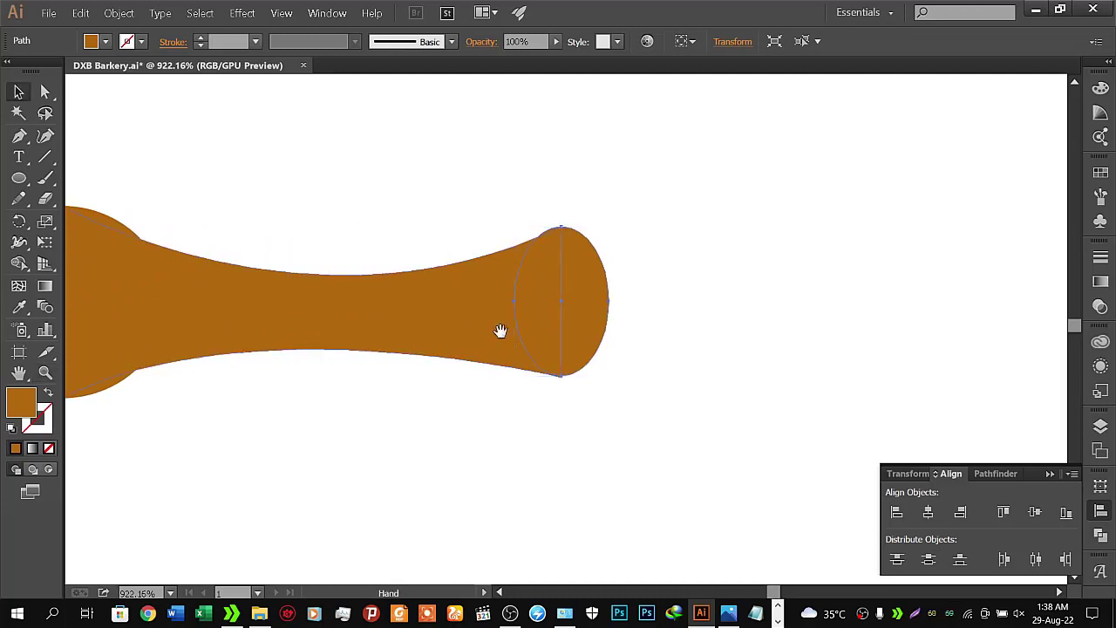
pyautogui.moveTo(498, 329); pyautogui.dragTo(721, 294)
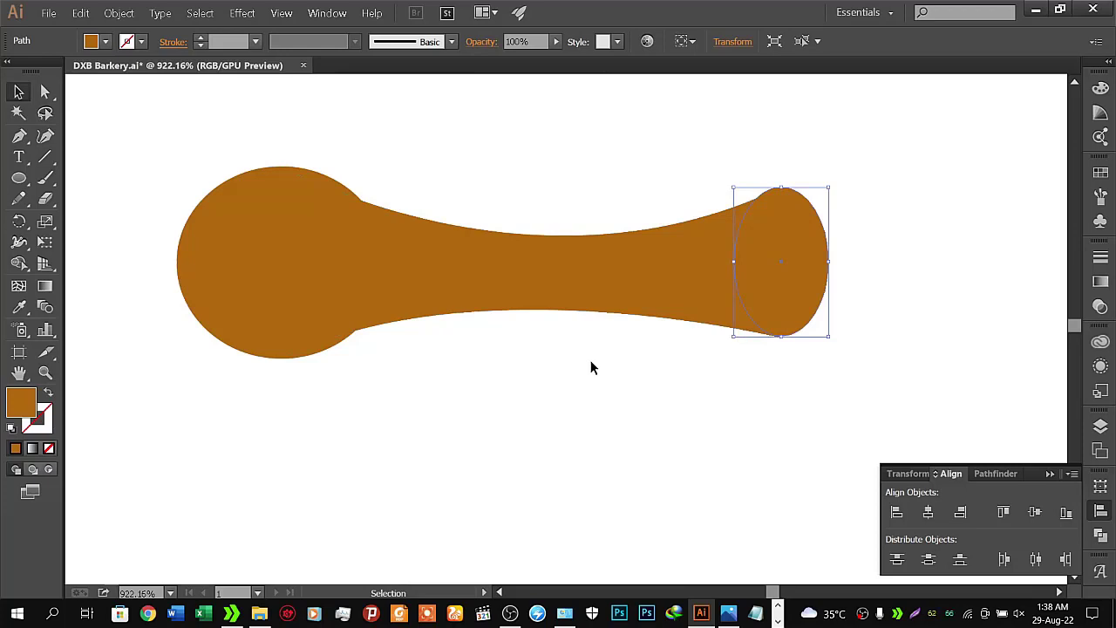
# - Stretch the right-end ellipse to about 27.83 px high so it meets the bar's lower edge
pyautogui.click(369, 279)
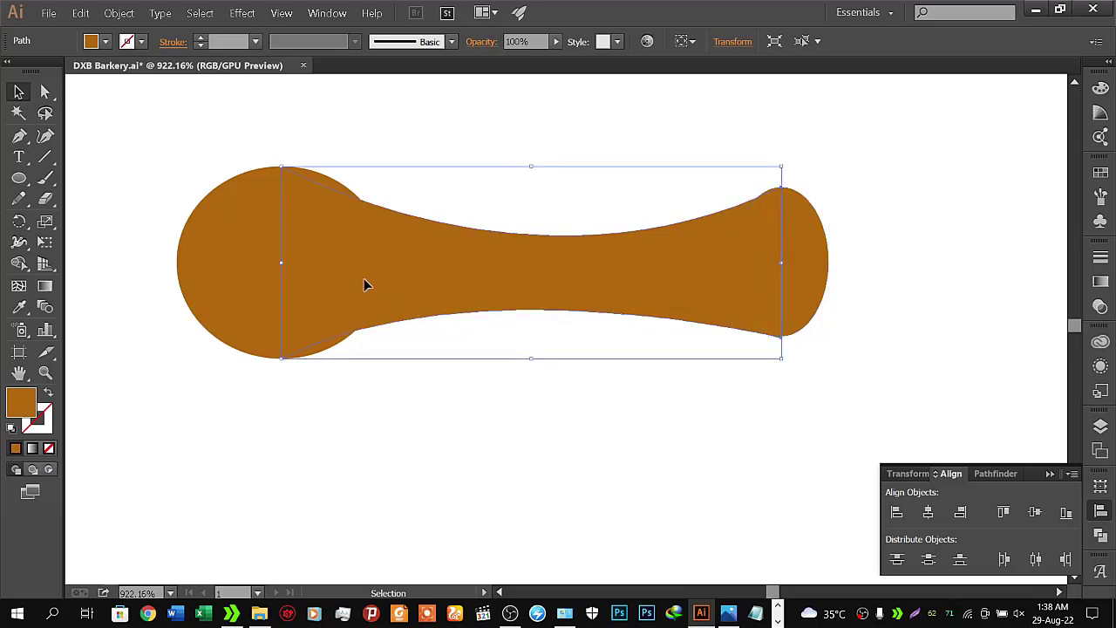
pyautogui.click(399, 398)
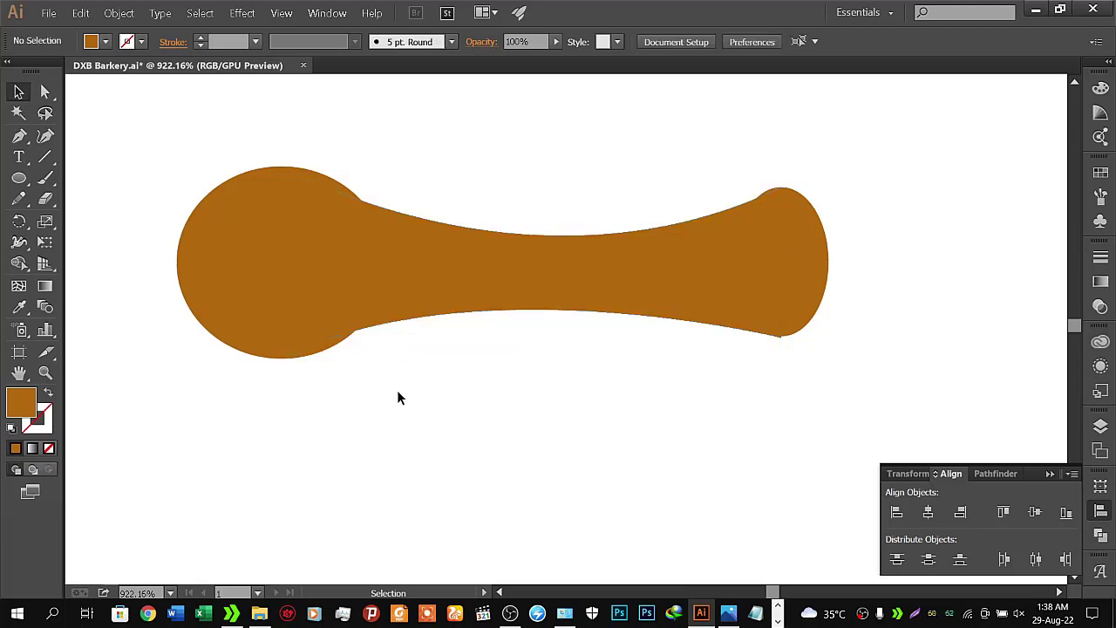
pyautogui.click(795, 312)
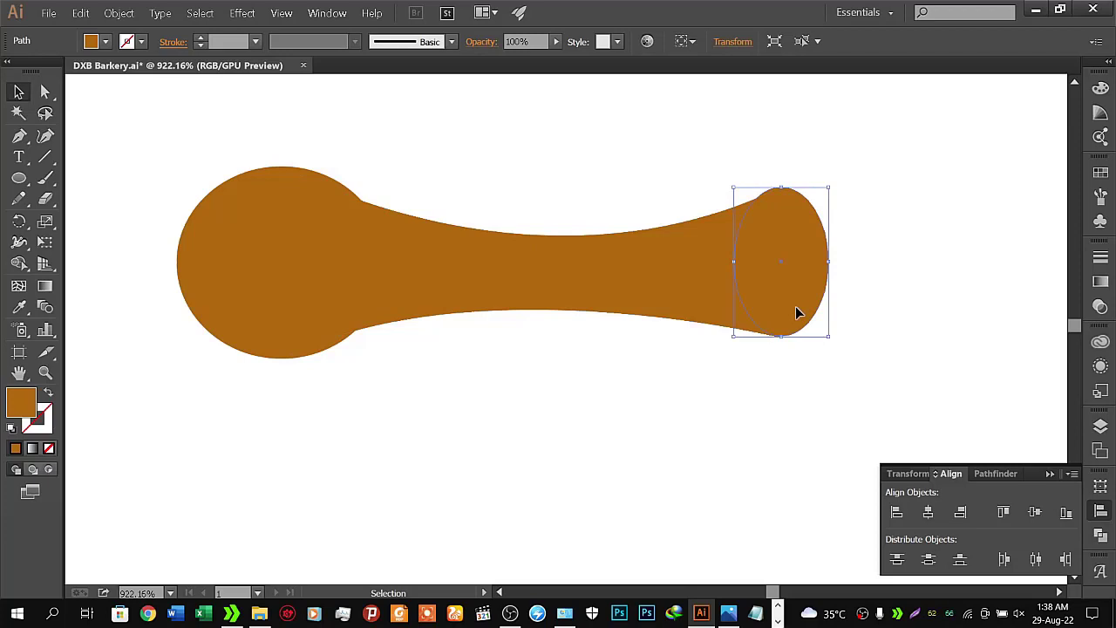
pyautogui.press('Down')
pyautogui.press('Up')
pyautogui.moveTo(781, 336); pyautogui.dragTo(786, 341)
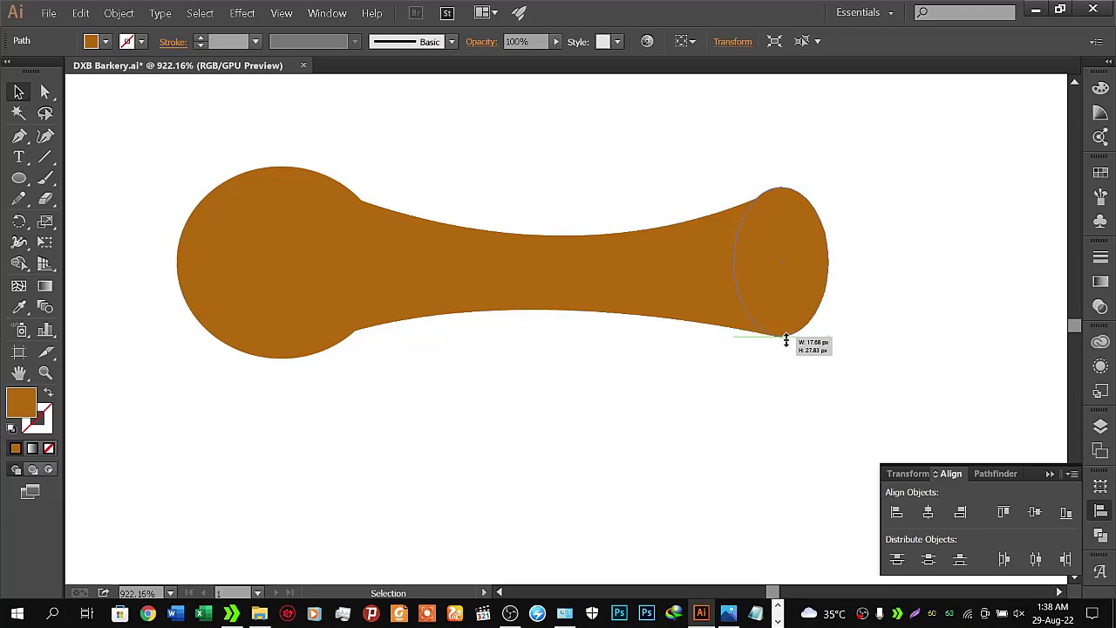
pyautogui.moveTo(786, 341); pyautogui.dragTo(787, 339)
pyautogui.click(782, 403)
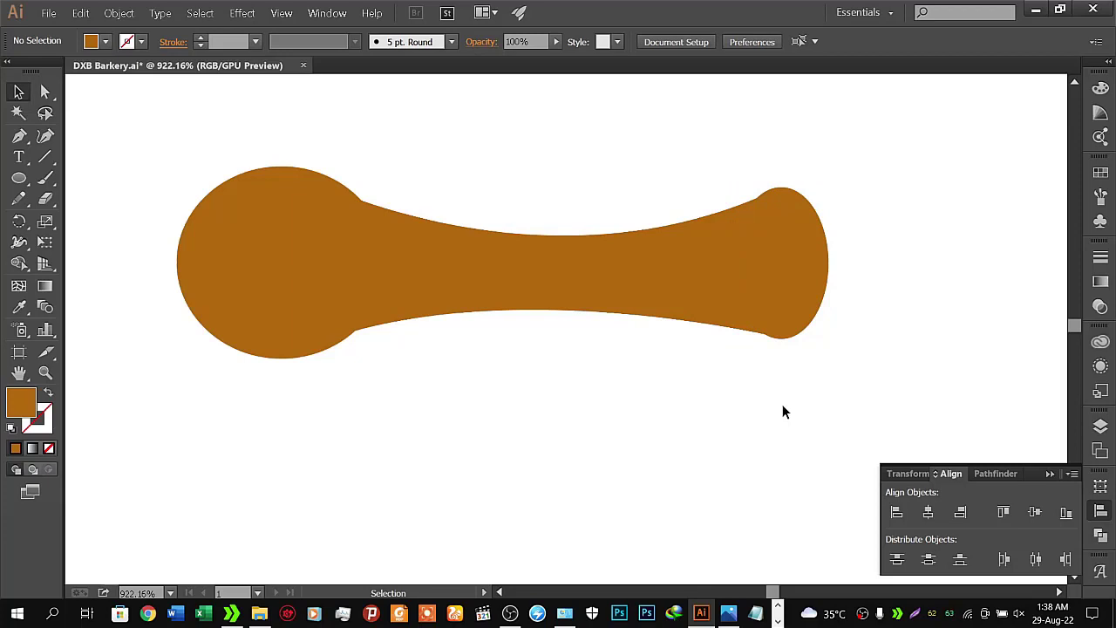
pyautogui.press('z')
pyautogui.moveTo(782, 403); pyautogui.dragTo(577, 404)
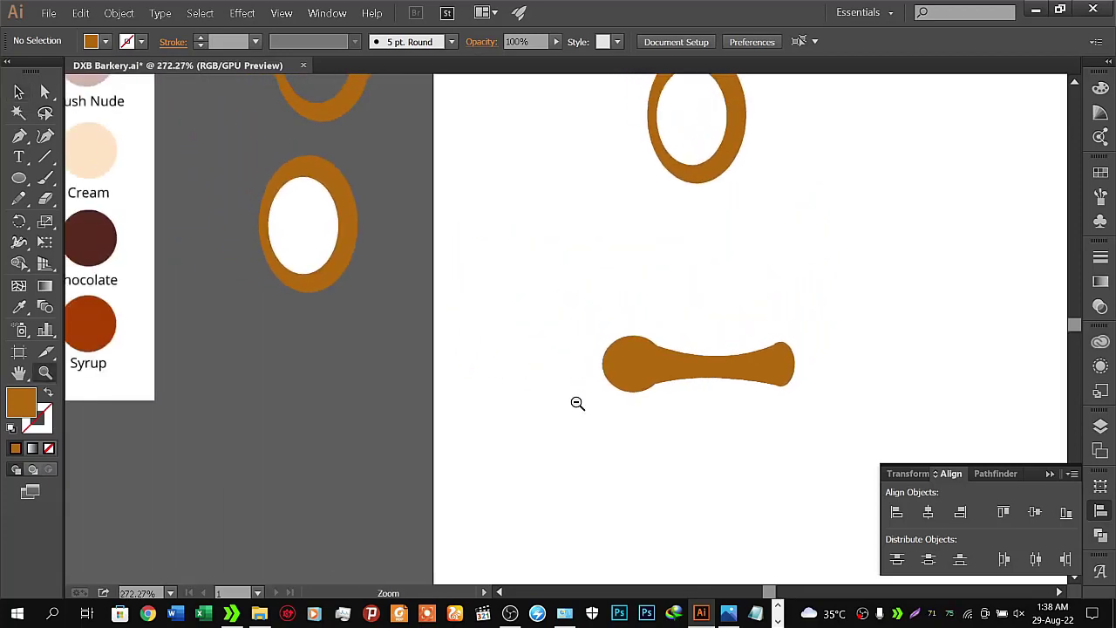
# - Unite all rolling-pin pieces into one orange shape with Pathfinder and drag a duplicate below
pyautogui.moveTo(703, 319); pyautogui.dragTo(468, 309)
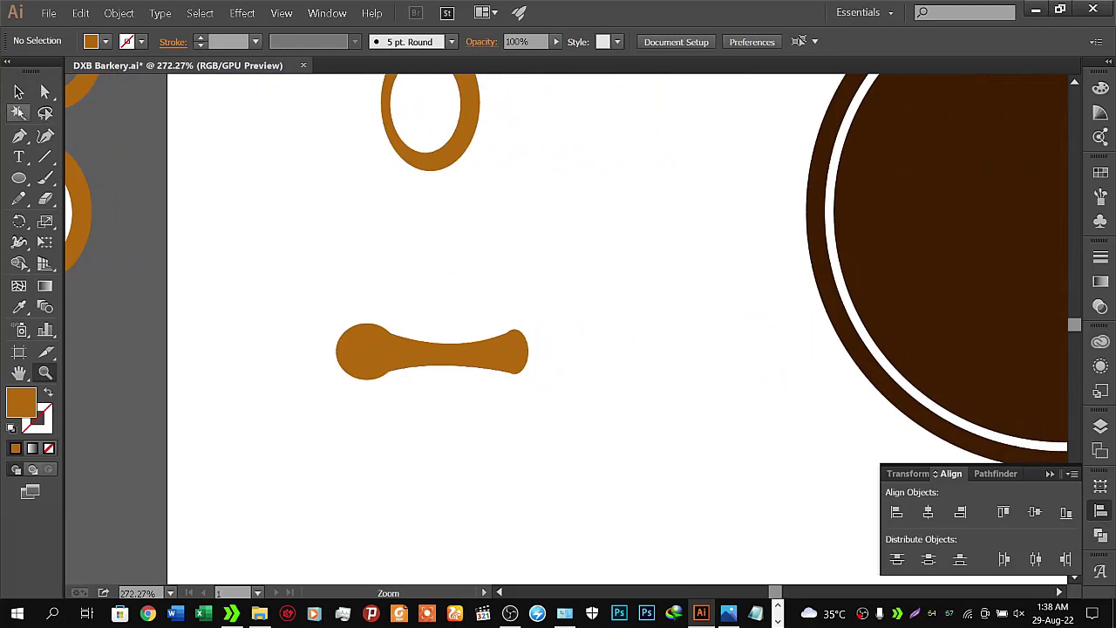
pyautogui.press('v')
pyautogui.moveTo(303, 257); pyautogui.dragTo(548, 411)
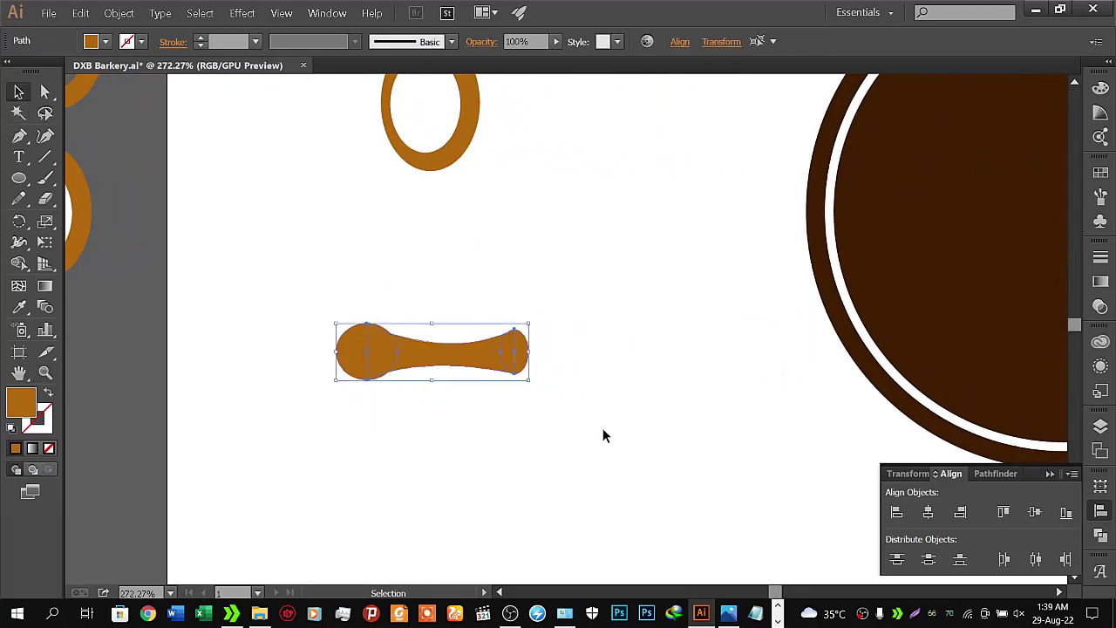
pyautogui.click(1014, 476)
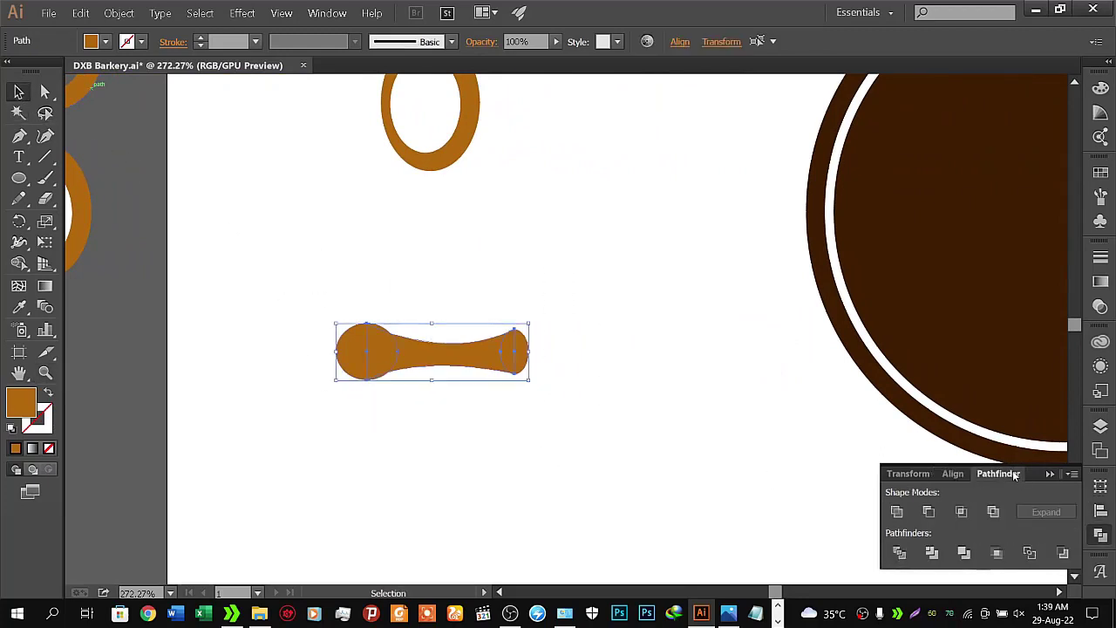
pyautogui.click(897, 513)
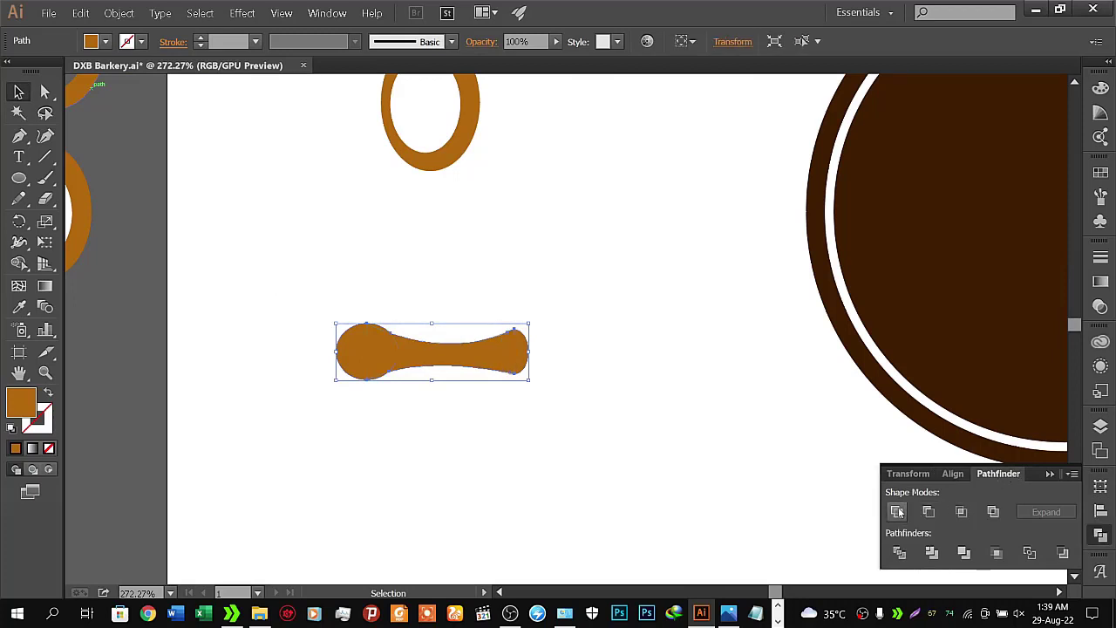
pyautogui.press('space')
pyautogui.moveTo(482, 368)
pyautogui.mouseDown()
pyautogui.moveTo(603, 347)
pyautogui.moveTo(590, 366)
pyautogui.moveTo(655, 453)
pyautogui.mouseUp()
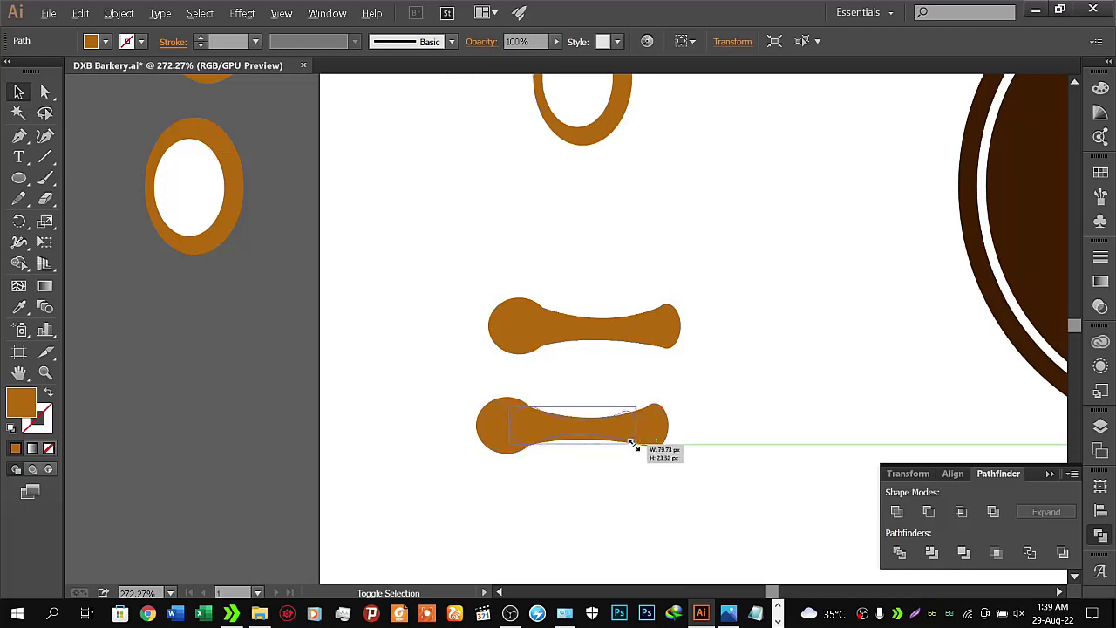
# - Shrink the duplicate and set it aside, then move the main rolling pin through the orange ring
pyautogui.moveTo(658, 452); pyautogui.dragTo(207, 282)
pyautogui.click(227, 351)
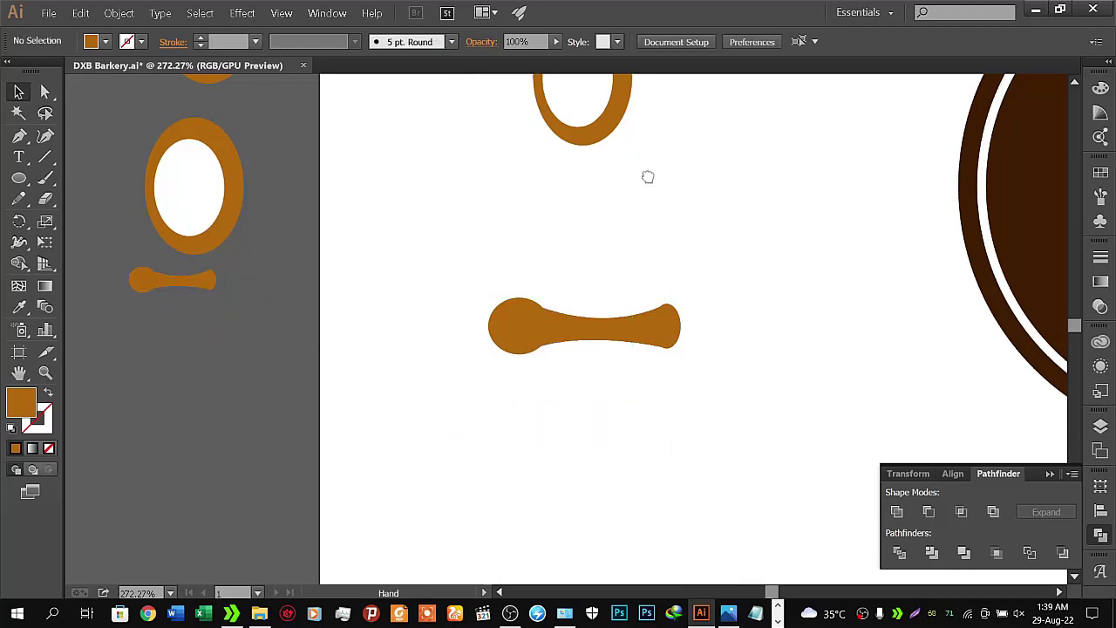
pyautogui.moveTo(626, 215); pyautogui.dragTo(506, 398)
pyautogui.click(486, 505)
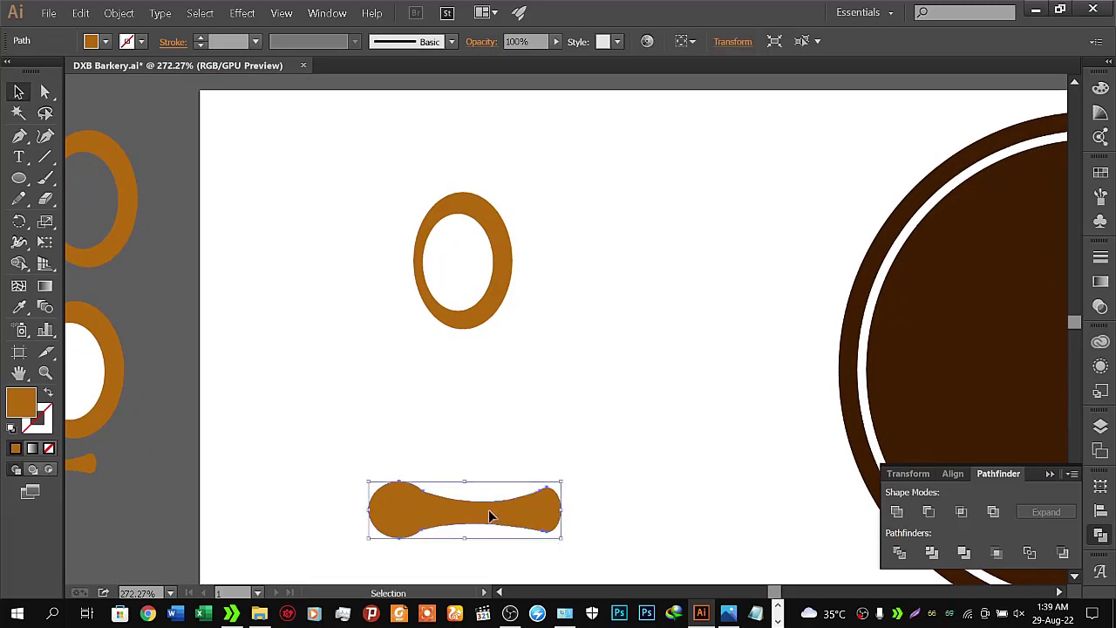
pyautogui.moveTo(489, 512); pyautogui.dragTo(420, 273)
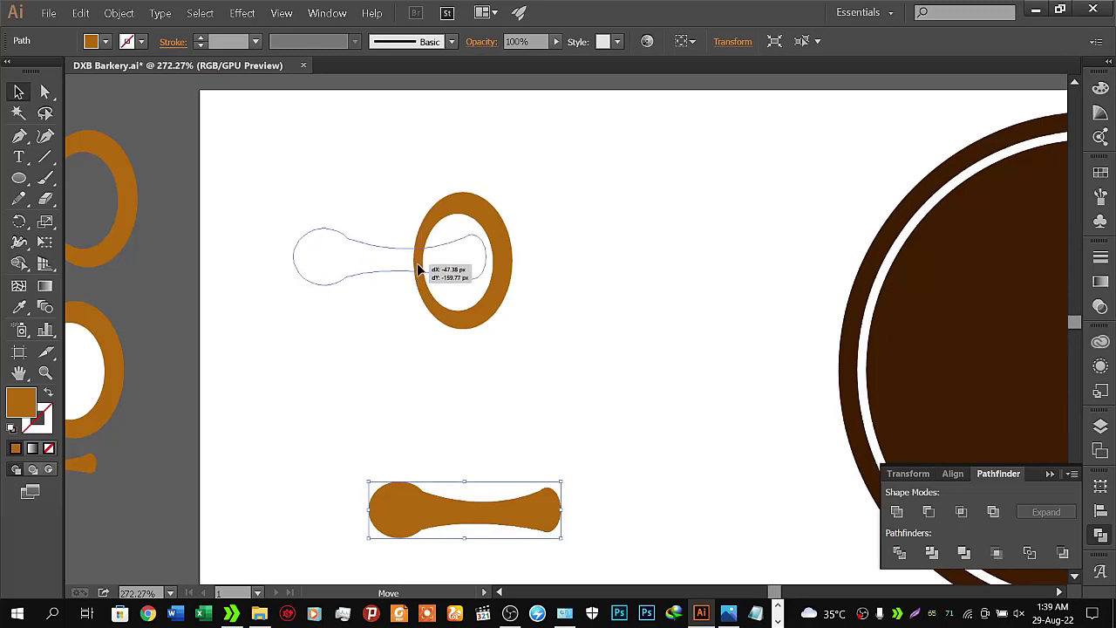
pyautogui.moveTo(419, 271); pyautogui.dragTo(418, 271)
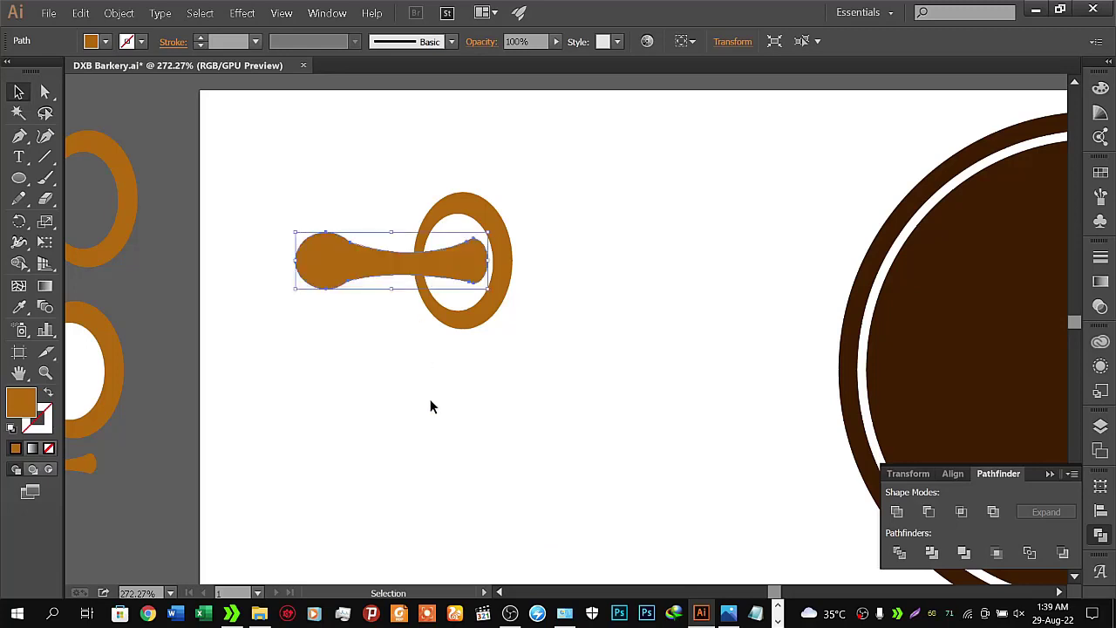
pyautogui.click(430, 399)
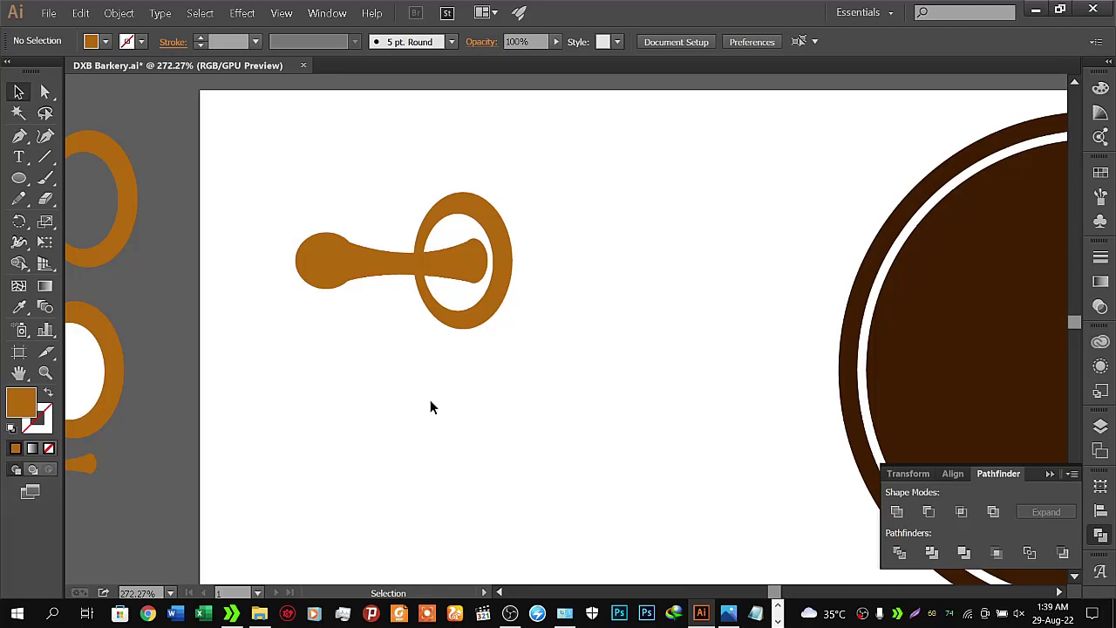
# - Zoom out to frame the emblem with the brown badge and reselect the rolling pin
pyautogui.press('z')
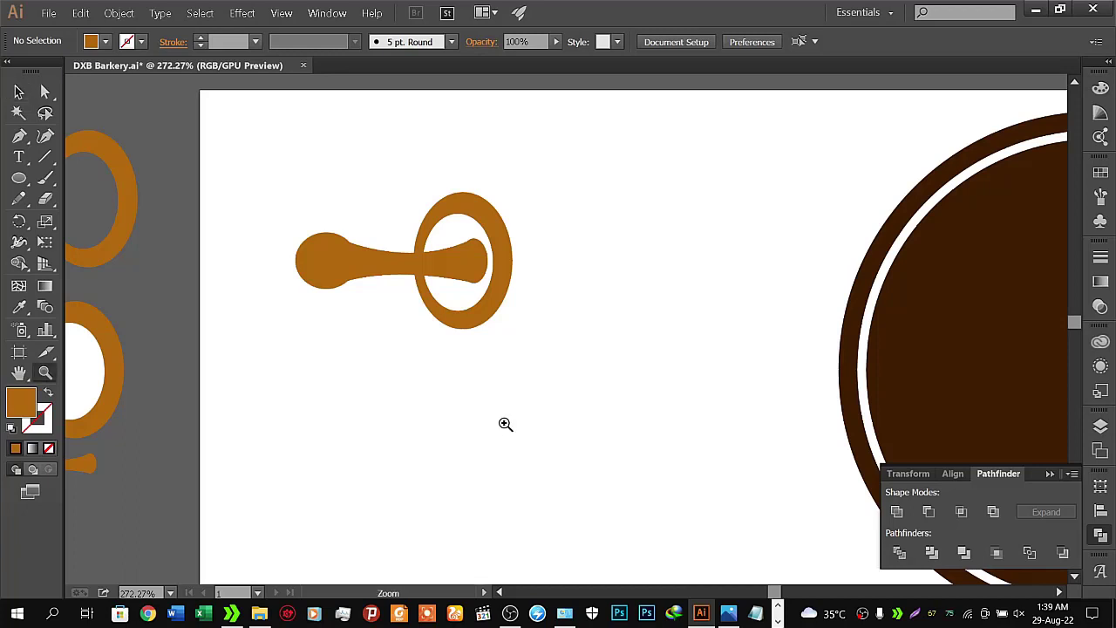
pyautogui.keyDown('alt'); pyautogui.click(505, 424); pyautogui.keyUp('alt')
pyautogui.moveTo(533, 394); pyautogui.dragTo(443, 382)
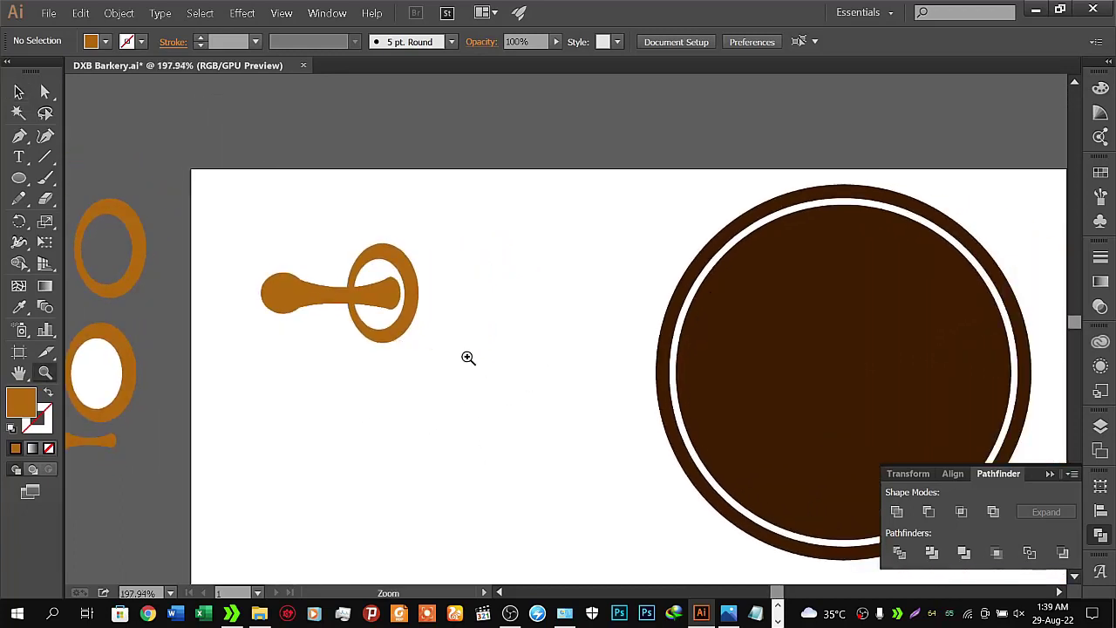
pyautogui.press('v')
pyautogui.click(321, 295)
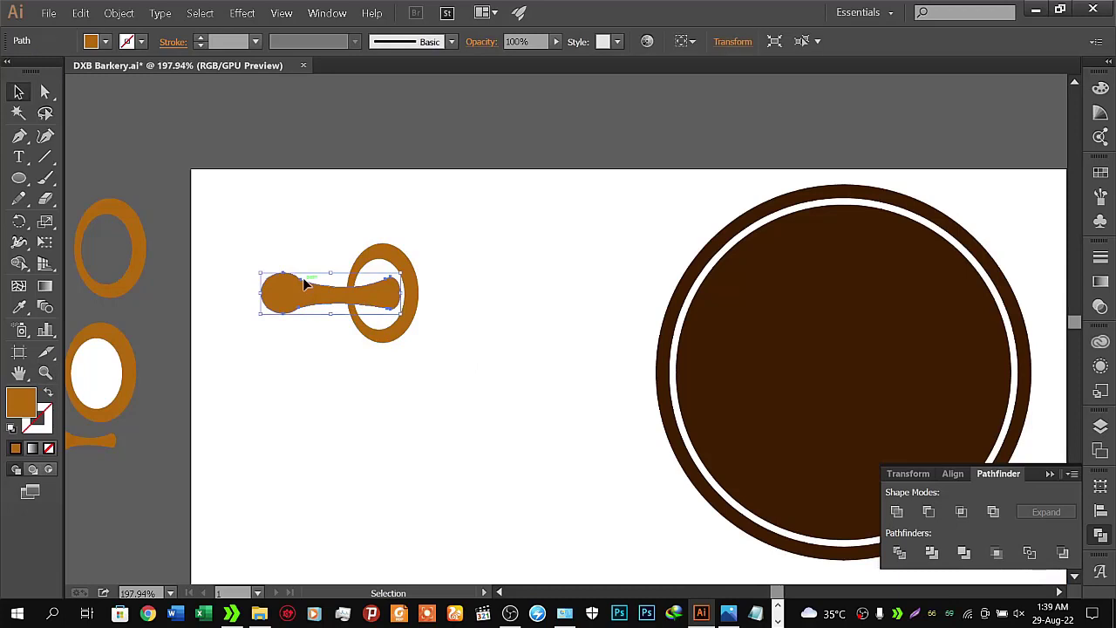
# - Create a 3 px Offset Path outline around the rolling pin
pyautogui.click(118, 13)
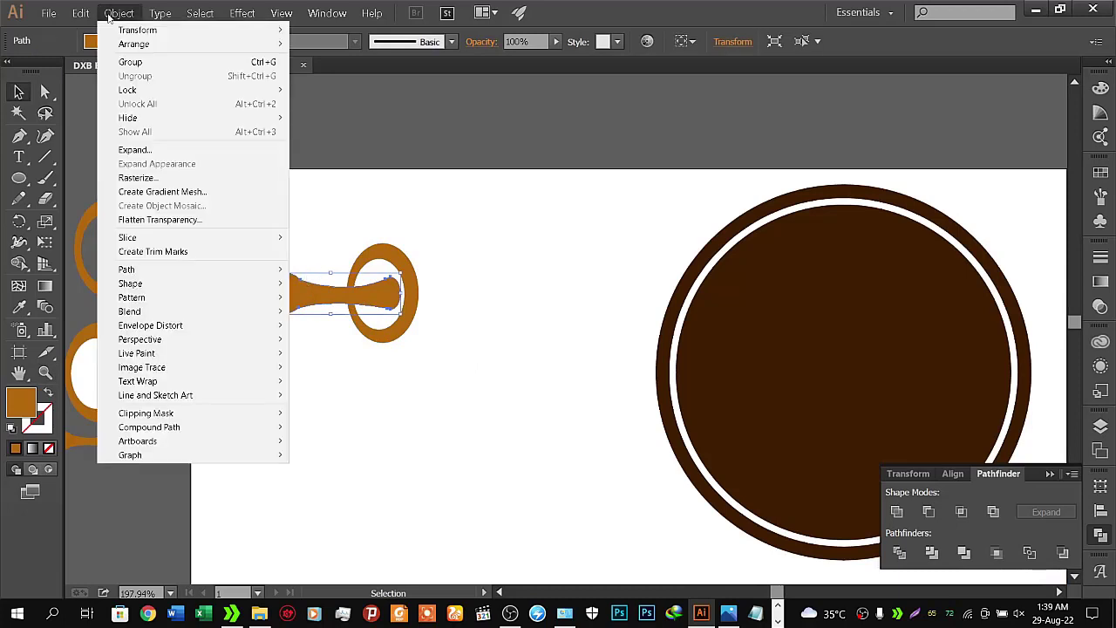
pyautogui.moveTo(127, 269)
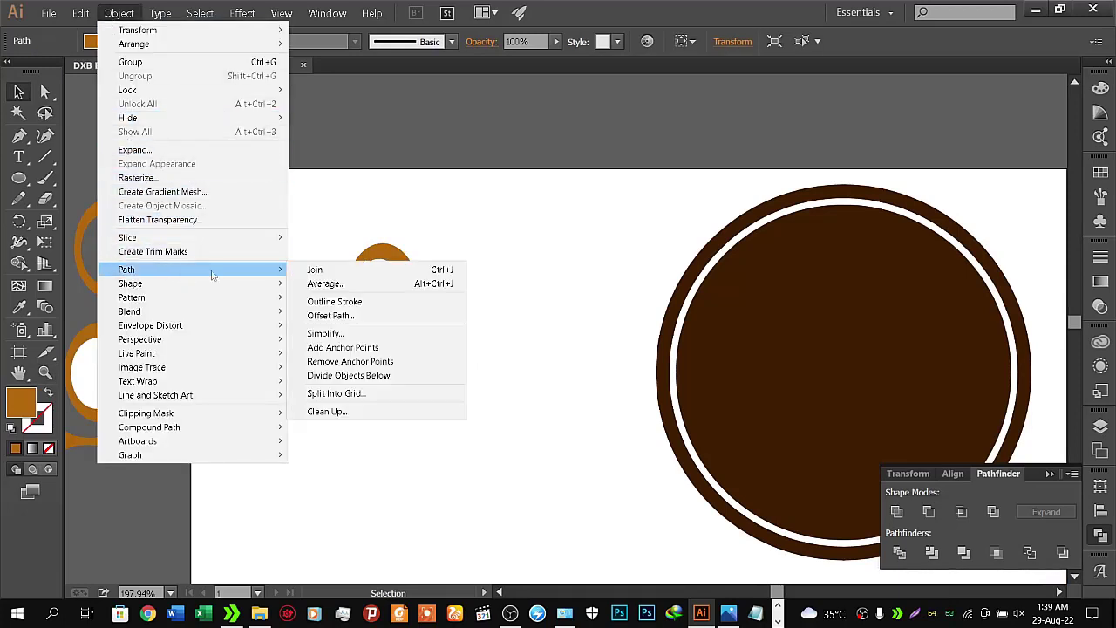
pyautogui.click(339, 315)
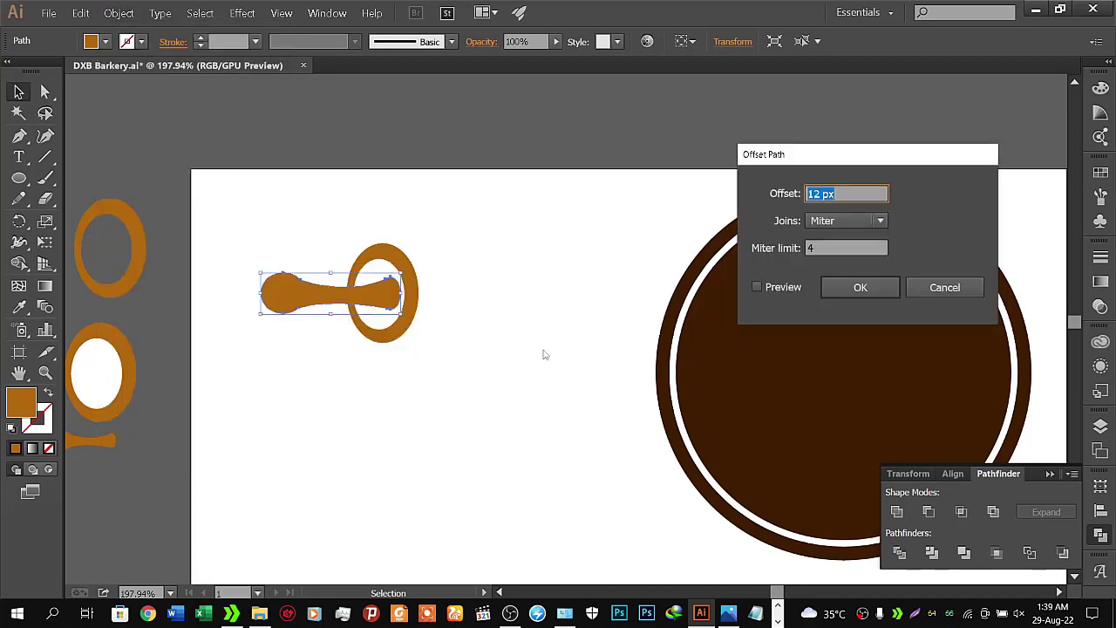
pyautogui.click(768, 288)
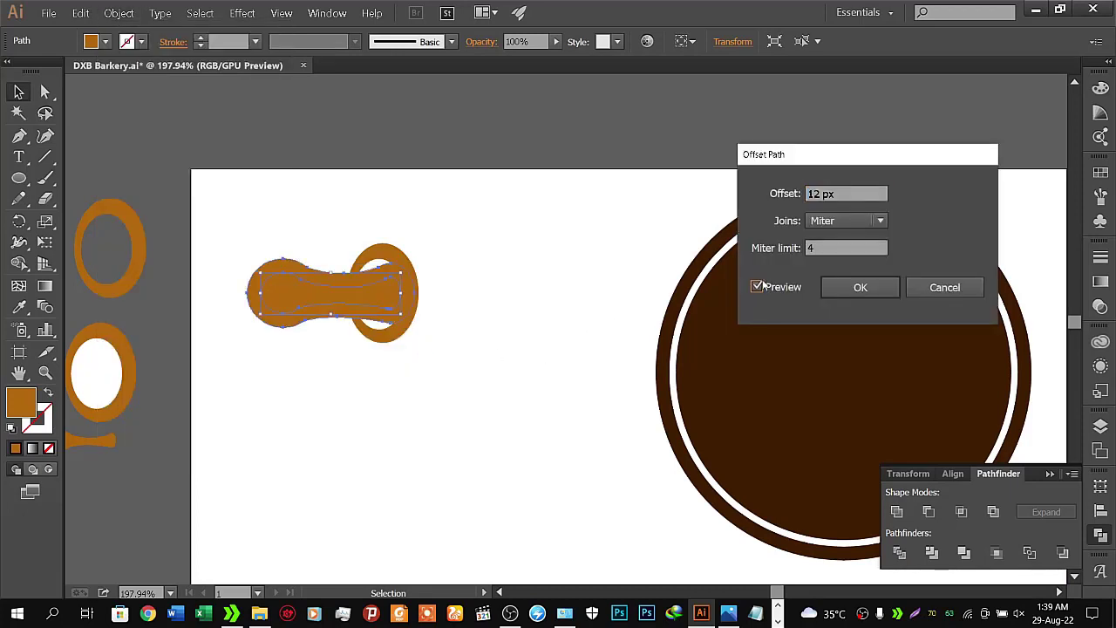
pyautogui.click(821, 192)
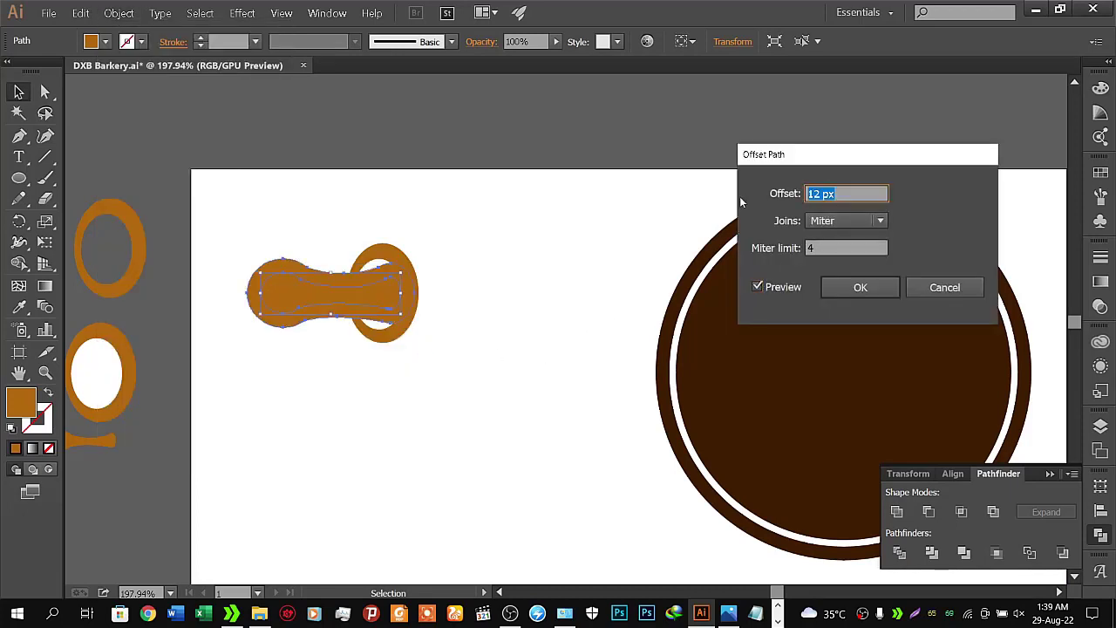
pyautogui.press('Down')
pyautogui.press('Down')
pyautogui.press('Down')
pyautogui.press('Down')
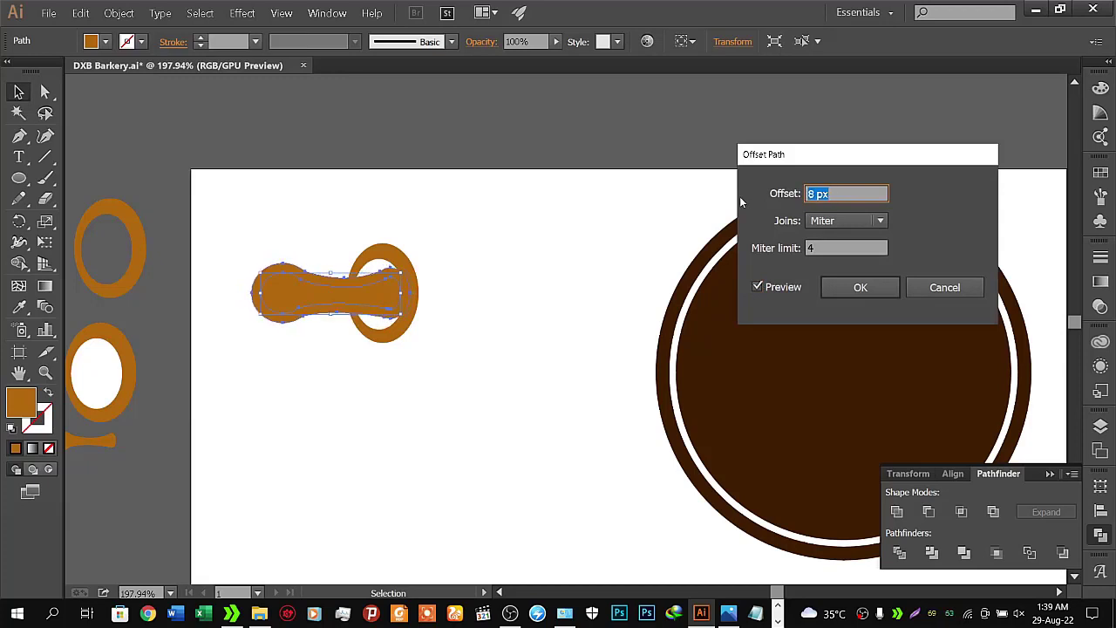
pyautogui.press('Down')
pyautogui.press('Down')
pyautogui.press('Down')
pyautogui.press('Down')
pyautogui.press('Down')
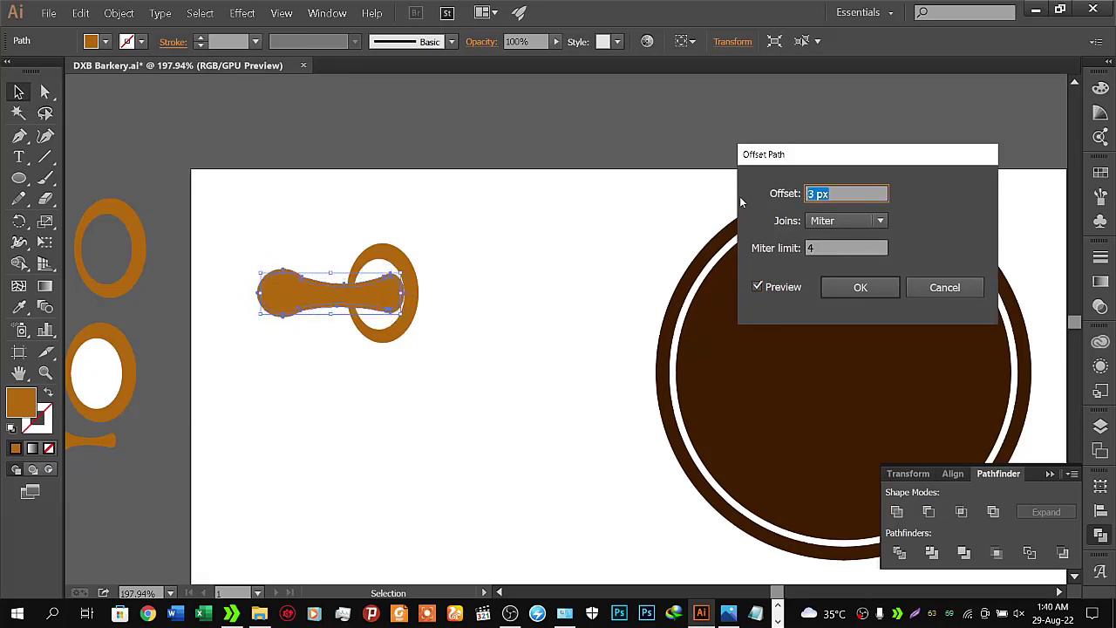
pyautogui.press('Down')
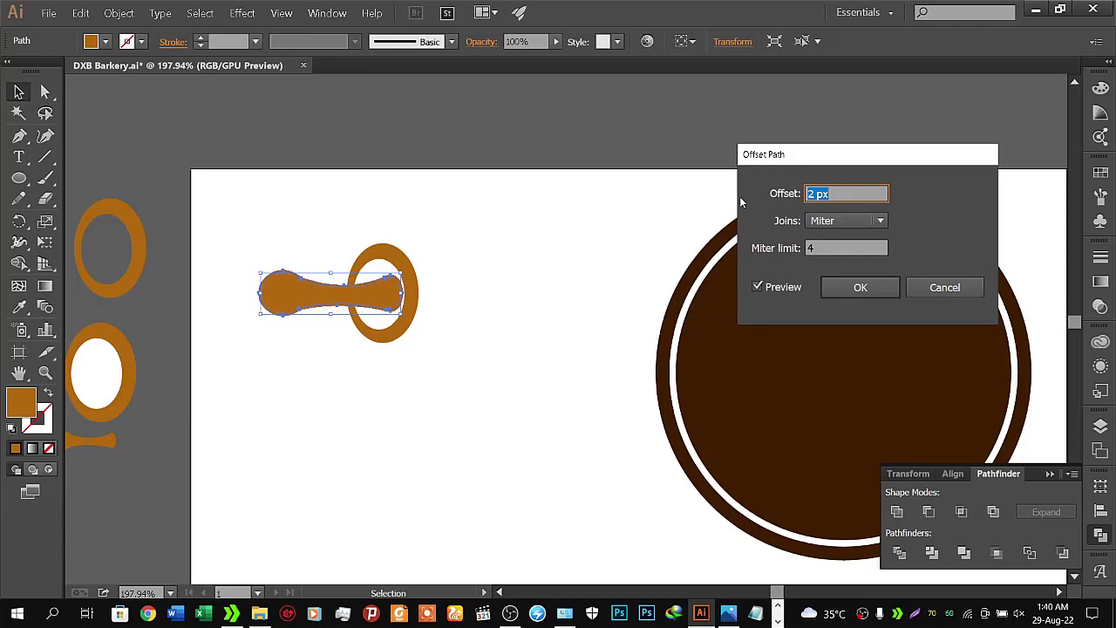
pyautogui.press('Up')
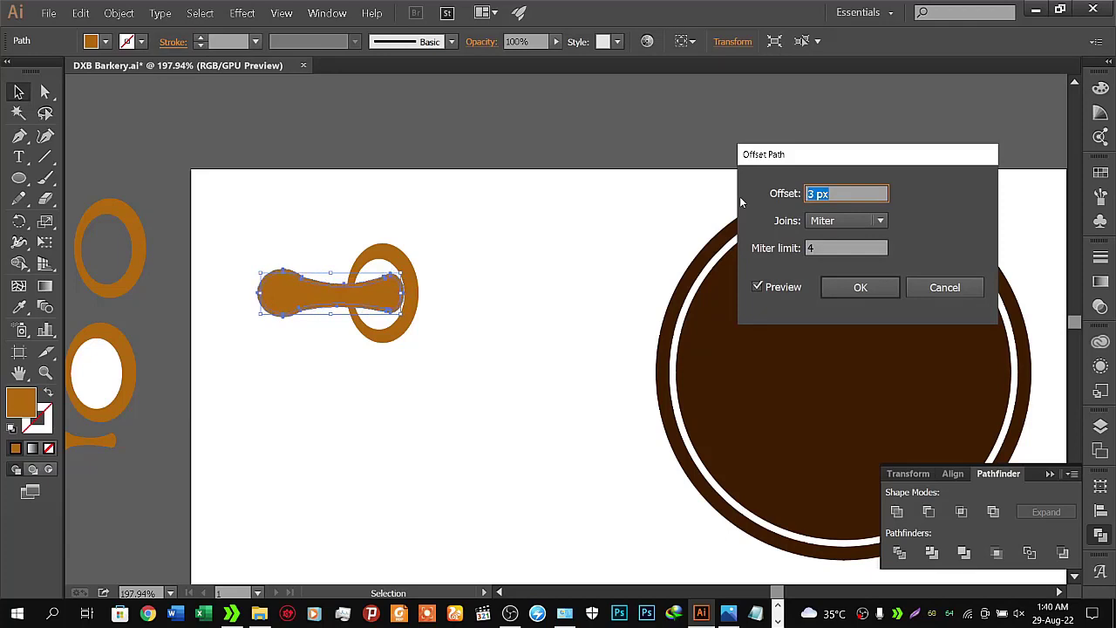
pyautogui.press('Down')
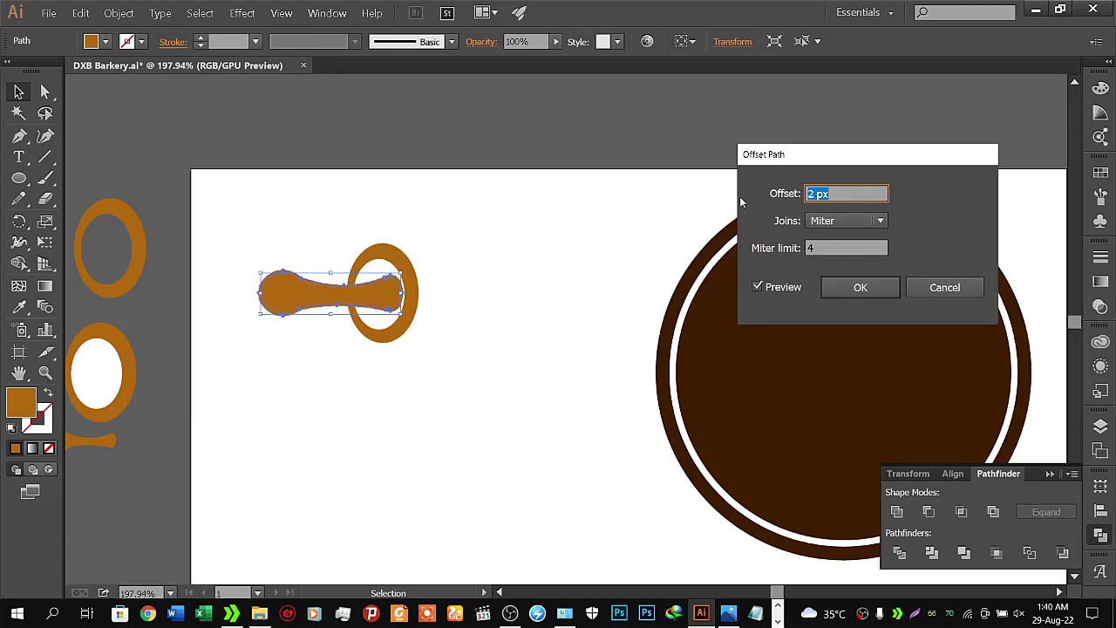
pyautogui.click(857, 289)
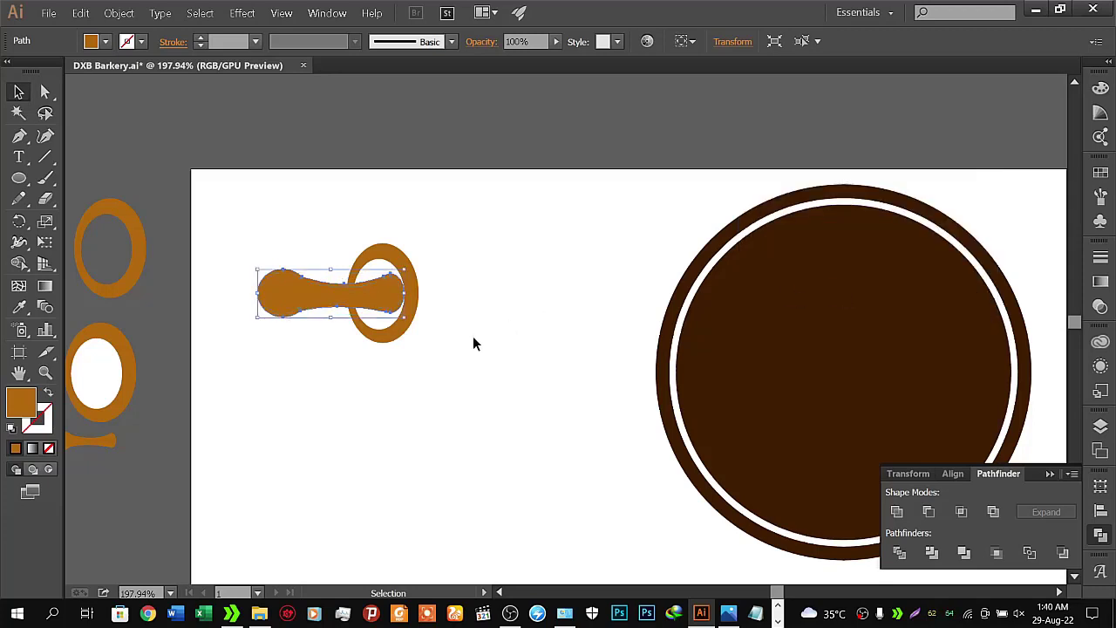
# - Fill the offset outline white, then change its fill to yellow
pyautogui.click(106, 41)
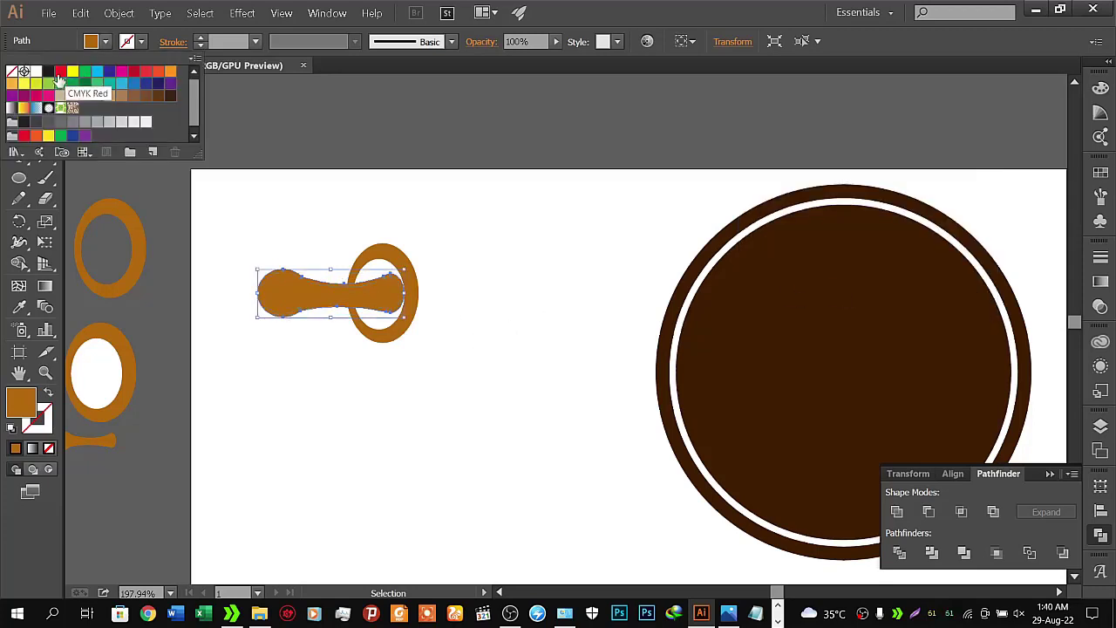
pyautogui.click(35, 73)
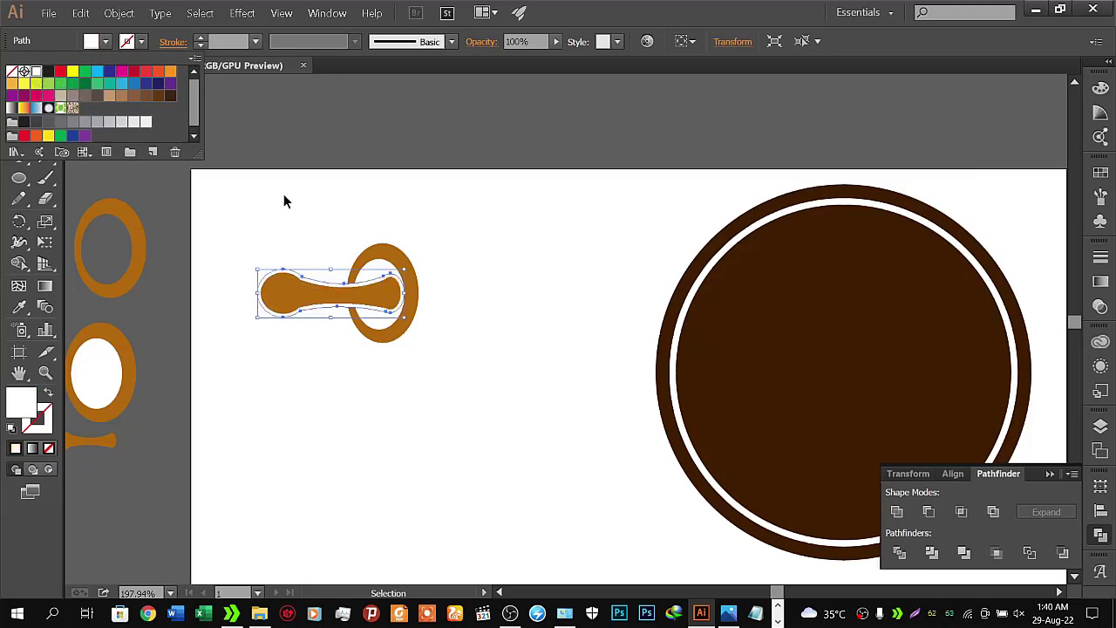
pyautogui.click(72, 71)
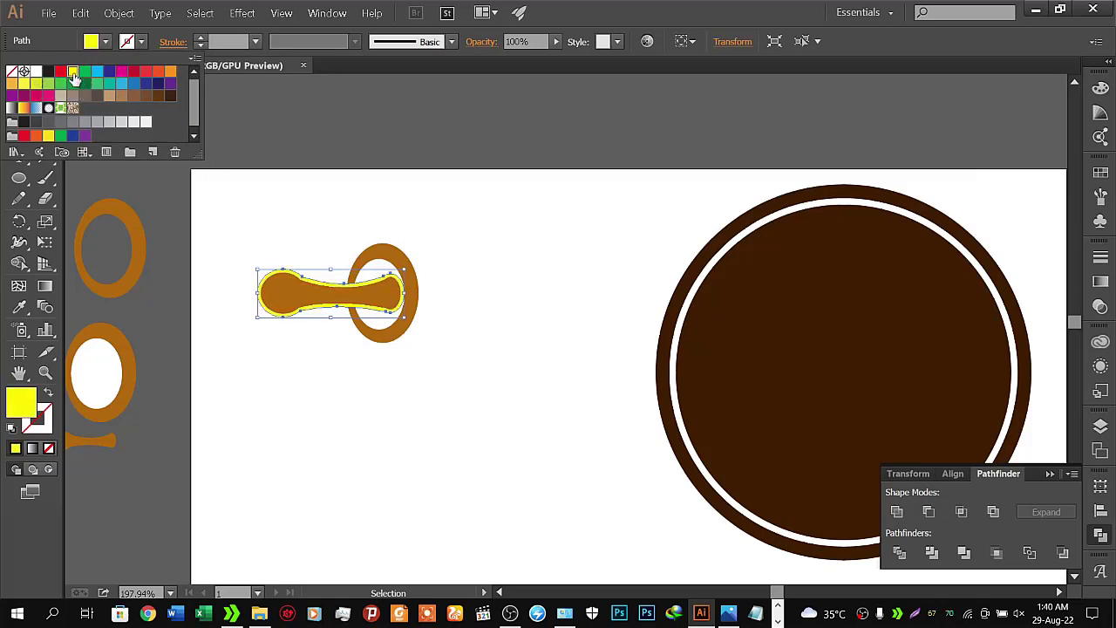
pyautogui.click(245, 208)
# - Subtract the yellow outline from the orange ring using Pathfinder Minus Front
pyautogui.click(246, 211)
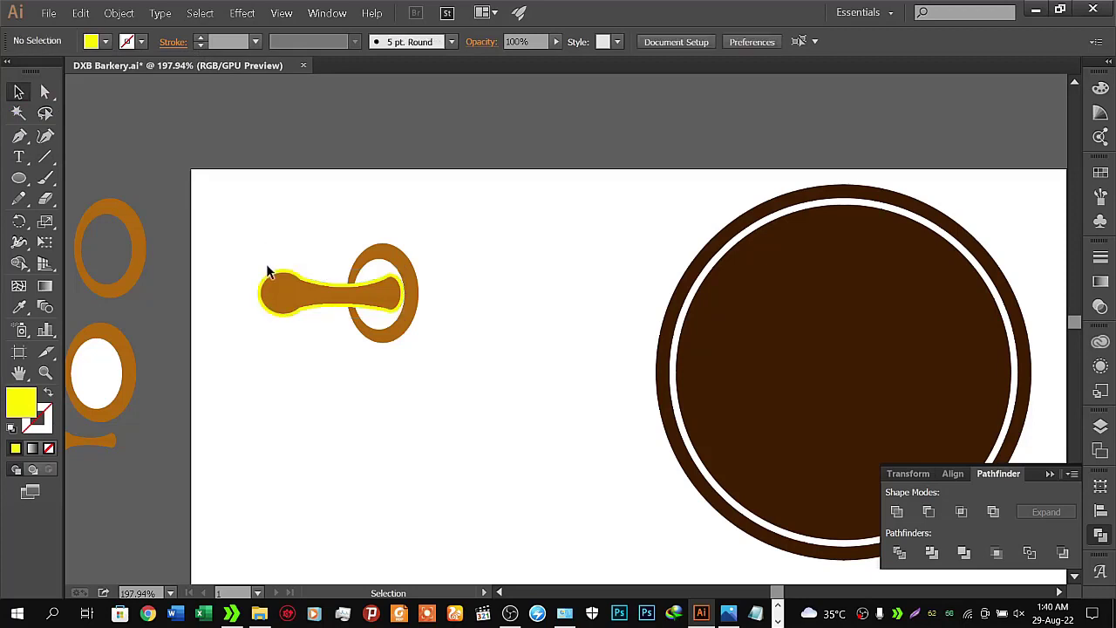
pyautogui.moveTo(369, 287); pyautogui.dragTo(511, 259)
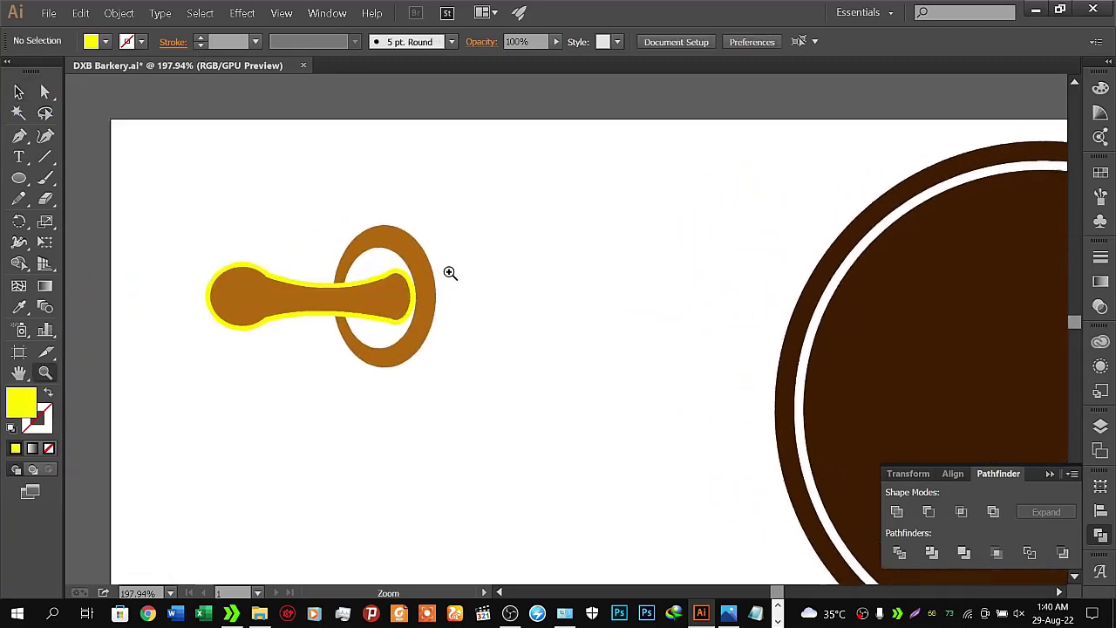
pyautogui.moveTo(414, 283); pyautogui.dragTo(523, 302)
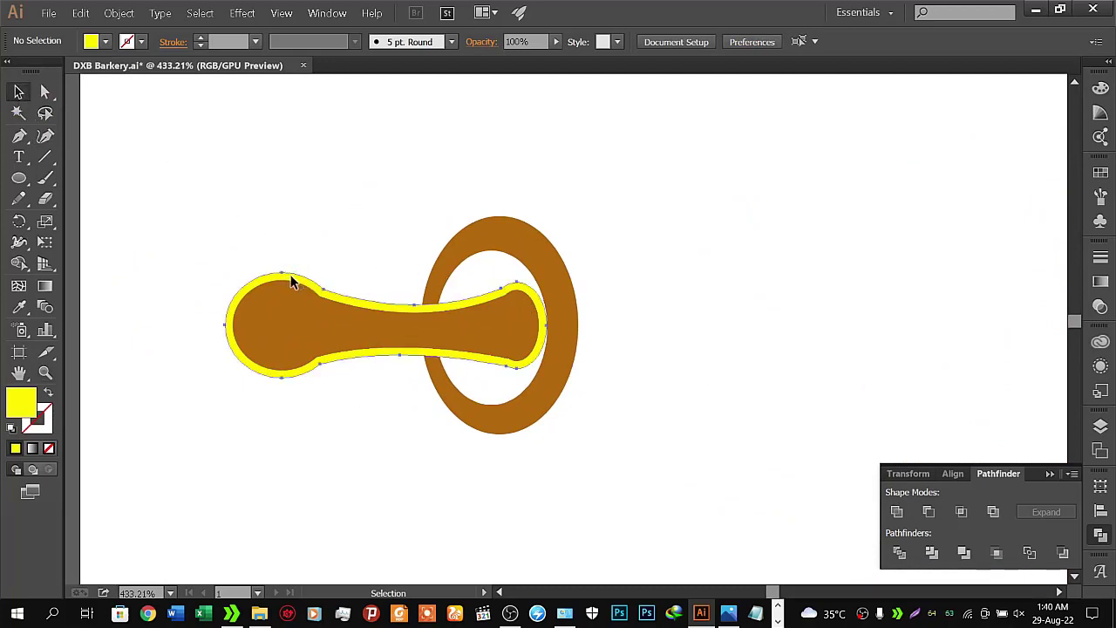
pyautogui.click(292, 280)
pyautogui.keyDown('shift'); pyautogui.click(463, 251); pyautogui.keyUp('shift')
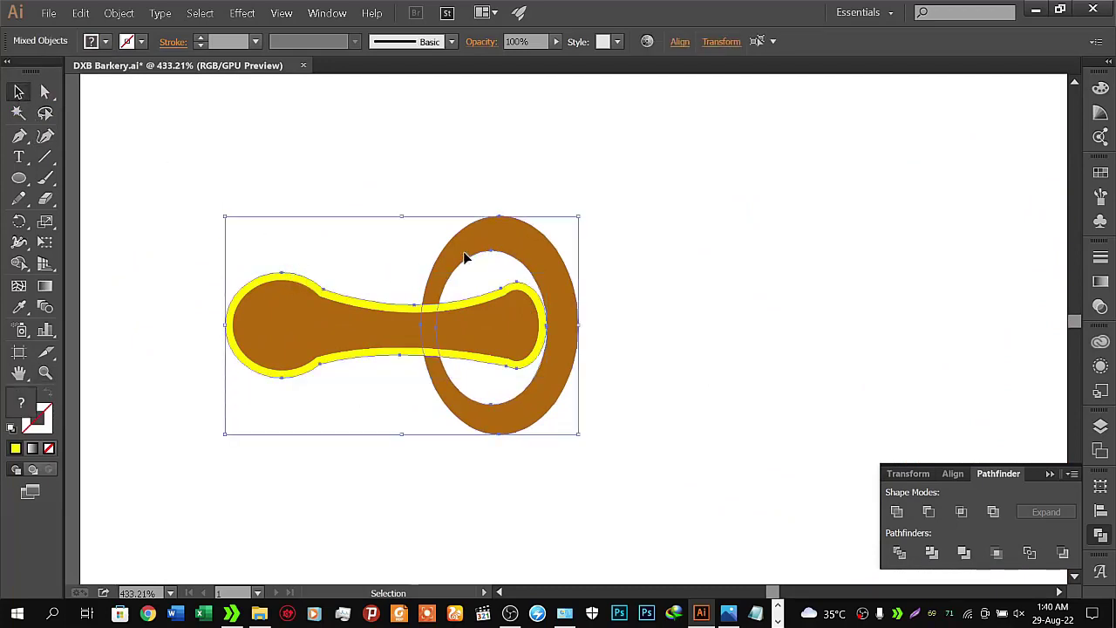
pyautogui.click(929, 511)
pyautogui.click(818, 345)
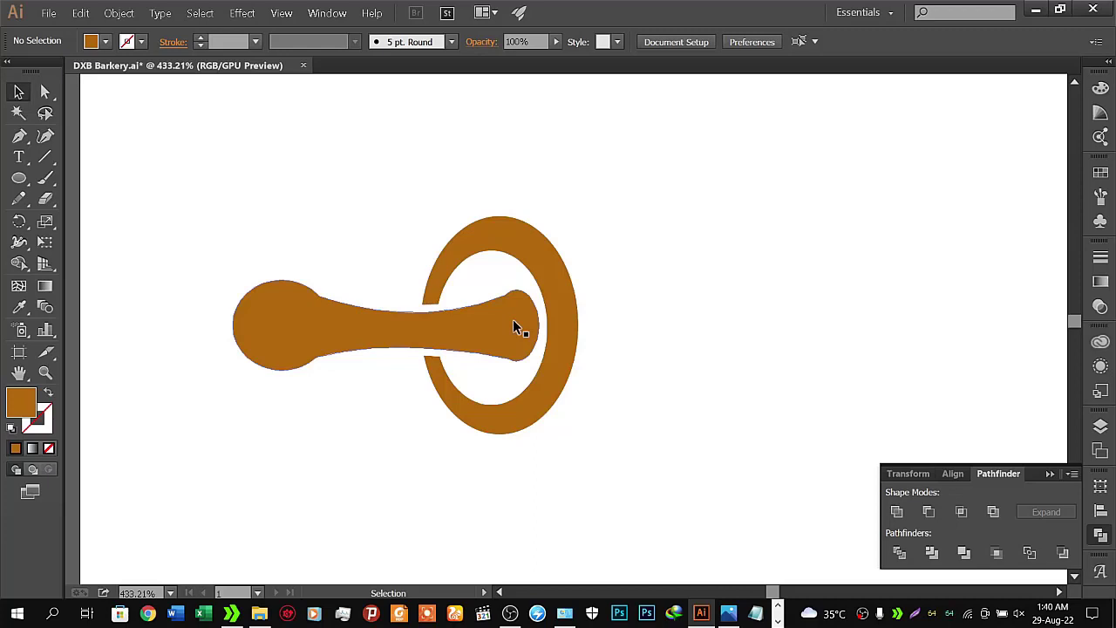
pyautogui.press('z')
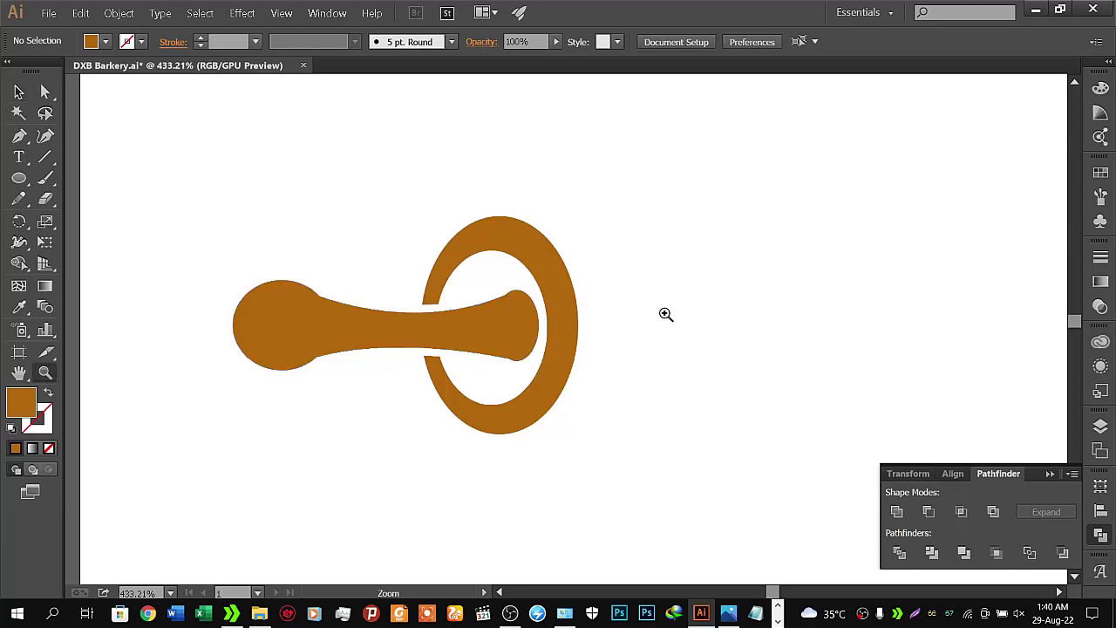
pyautogui.moveTo(668, 312); pyautogui.dragTo(535, 330)
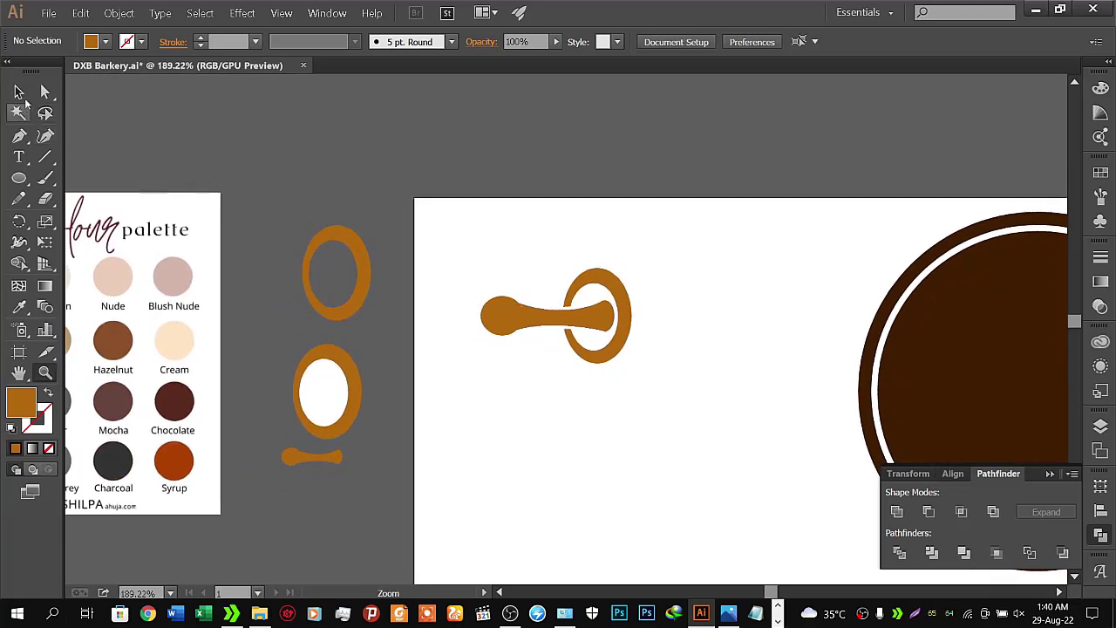
# - Group the handle and ring and place a spare copy above the artboard
pyautogui.press('v')
pyautogui.moveTo(468, 234); pyautogui.dragTo(635, 384)
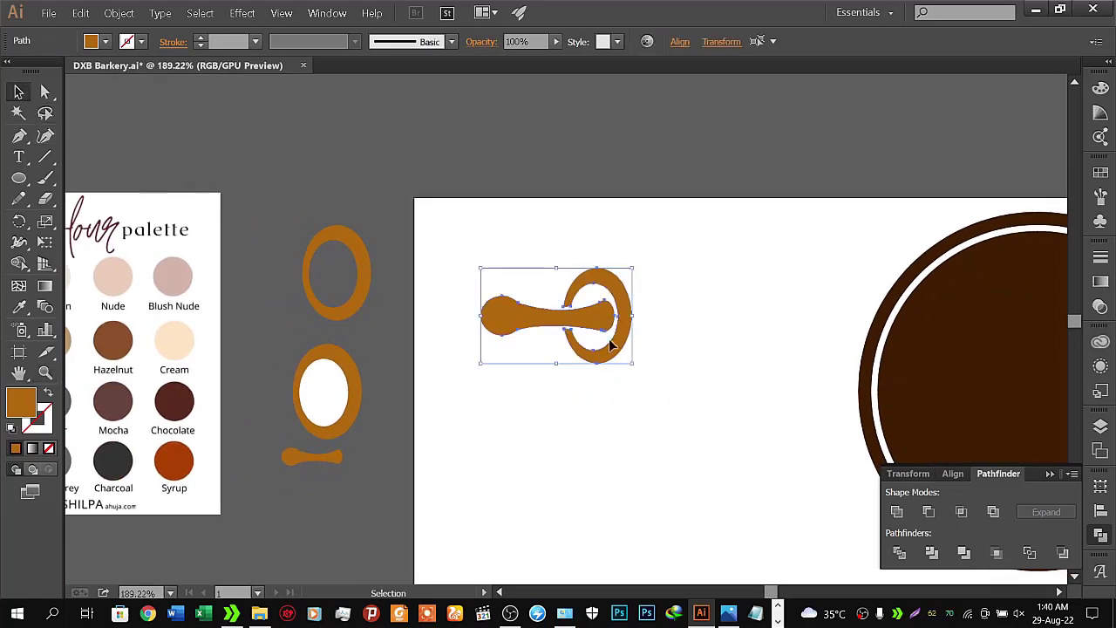
pyautogui.rightClick(596, 325)
pyautogui.click(628, 380)
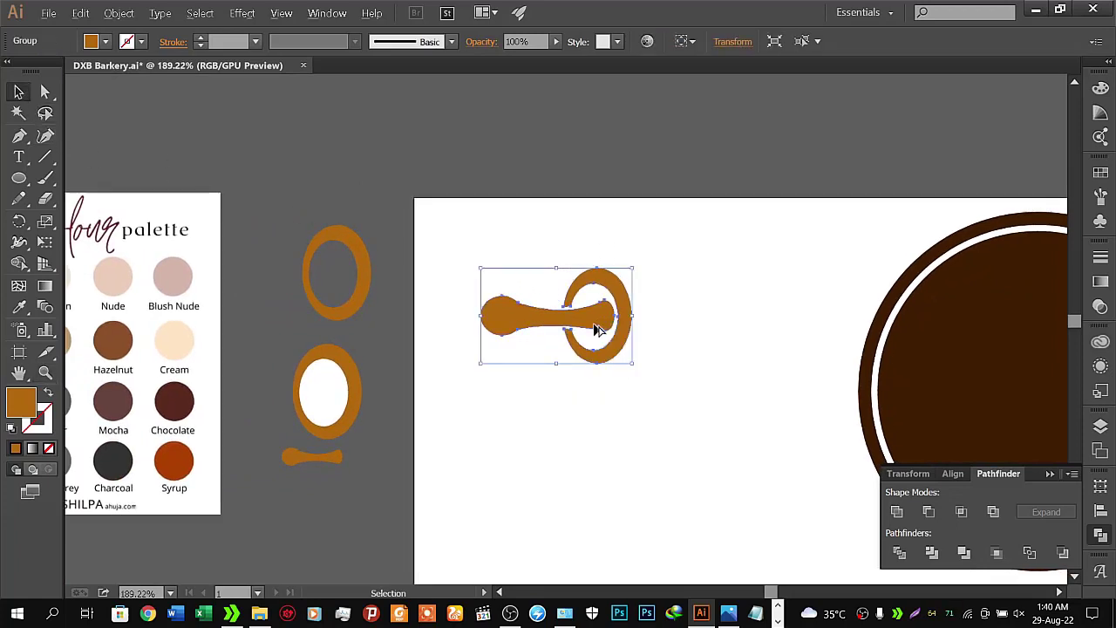
pyautogui.moveTo(599, 321)
pyautogui.mouseDown()
pyautogui.moveTo(437, 164)
pyautogui.moveTo(403, 151)
pyautogui.mouseUp()
pyautogui.click(465, 237)
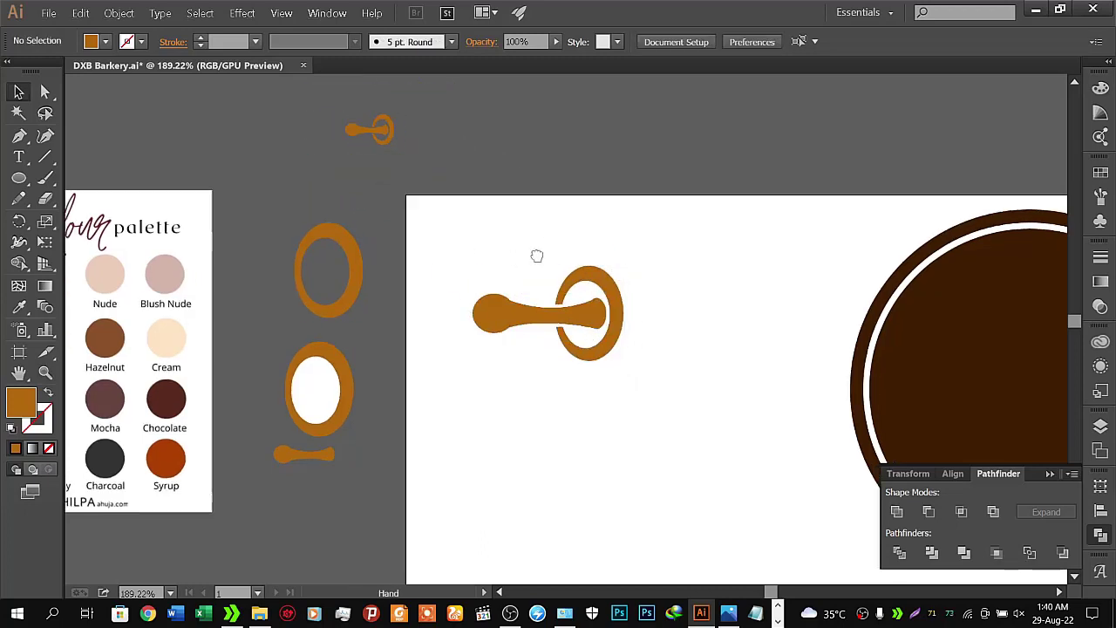
# - Rotate the emblem group to a tilt of about 12 degrees
pyautogui.hscroll(5, 524, 249)
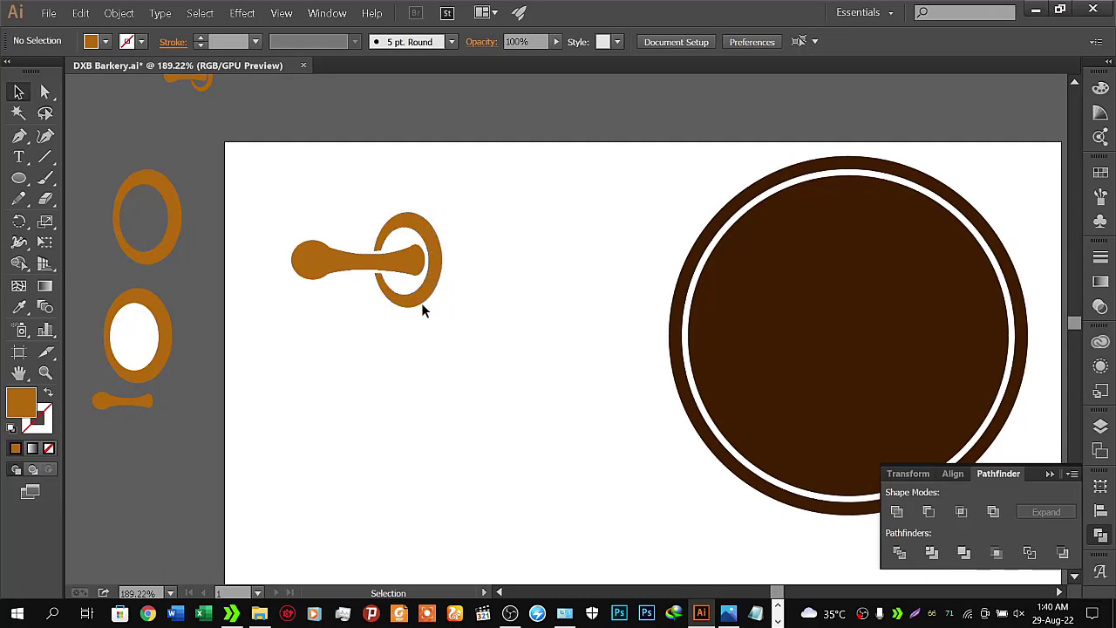
pyautogui.moveTo(278, 173); pyautogui.dragTo(477, 324)
pyautogui.rightClick(408, 267)
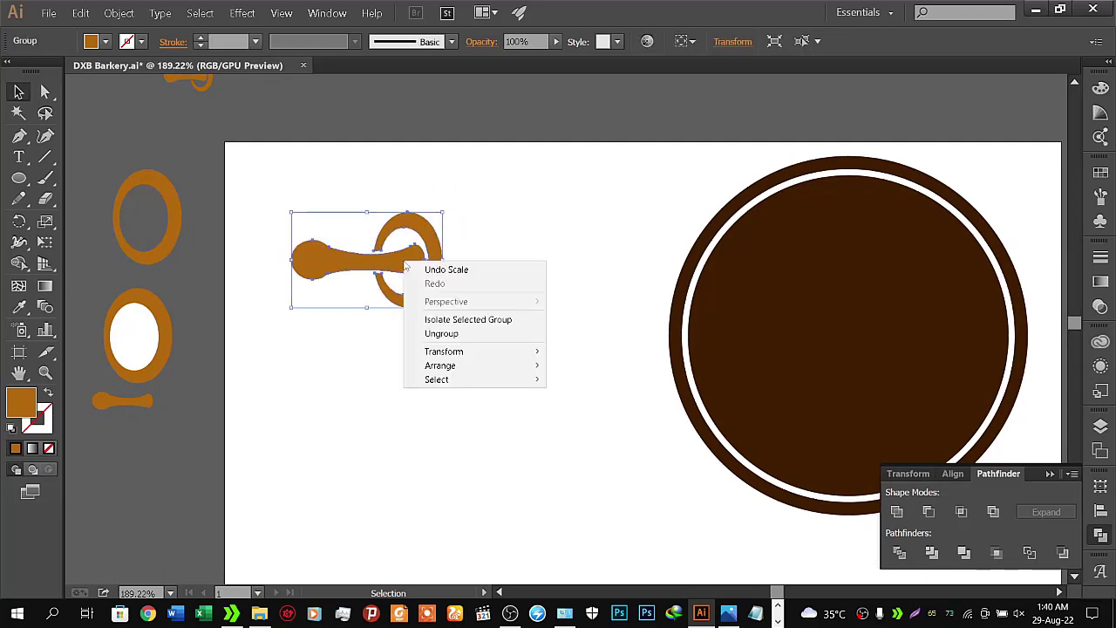
pyautogui.click(478, 253)
pyautogui.click(418, 262)
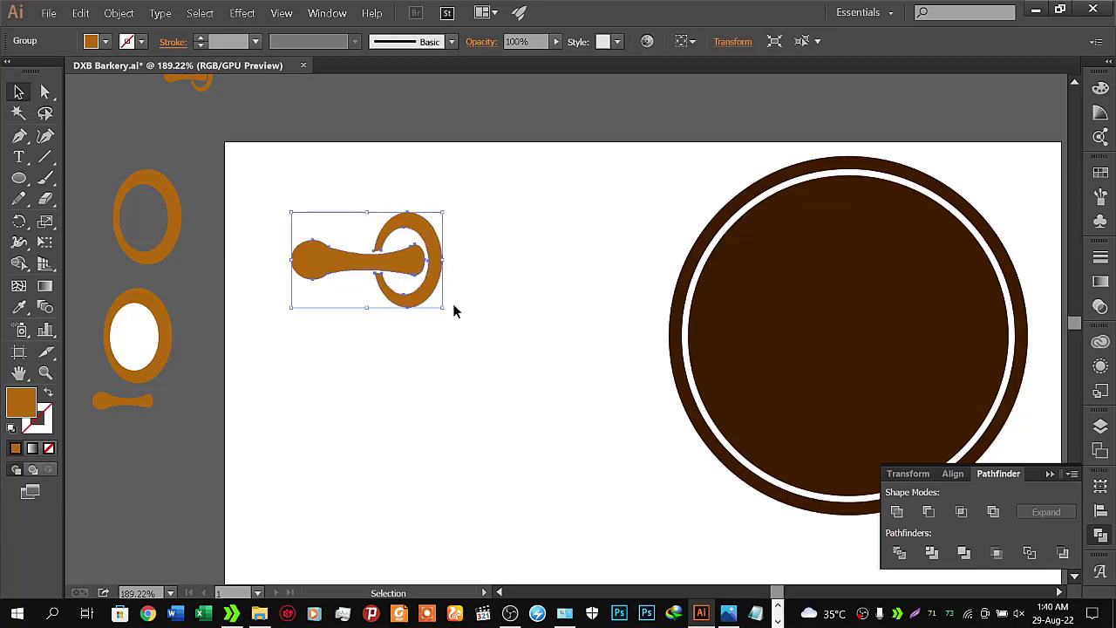
pyautogui.moveTo(444, 311); pyautogui.dragTo(476, 300)
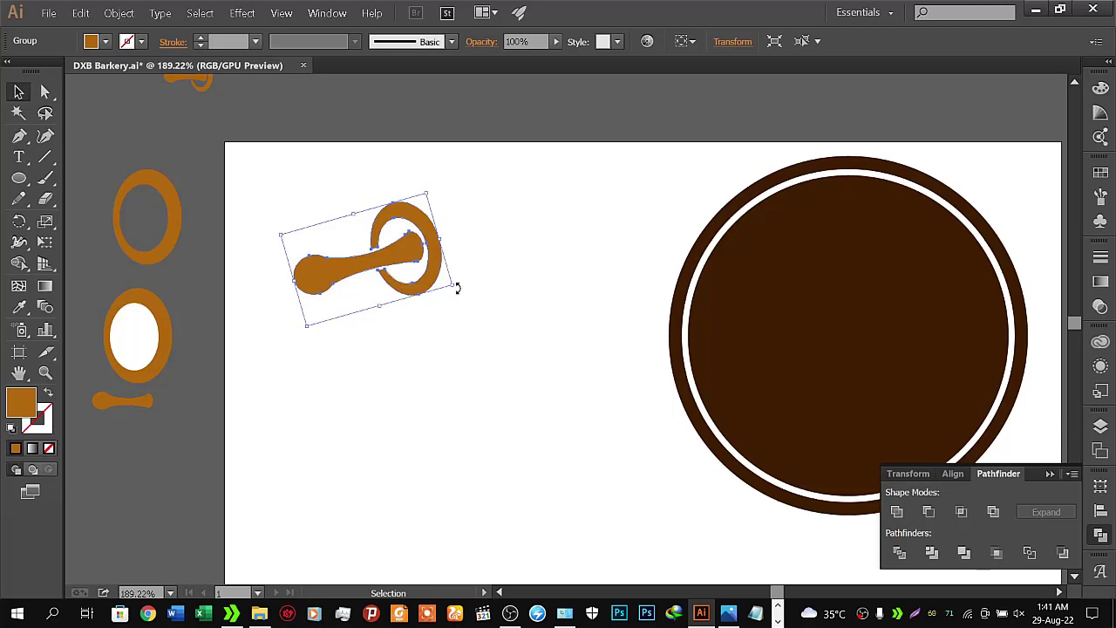
pyautogui.moveTo(457, 287); pyautogui.dragTo(449, 296)
pyautogui.click(455, 335)
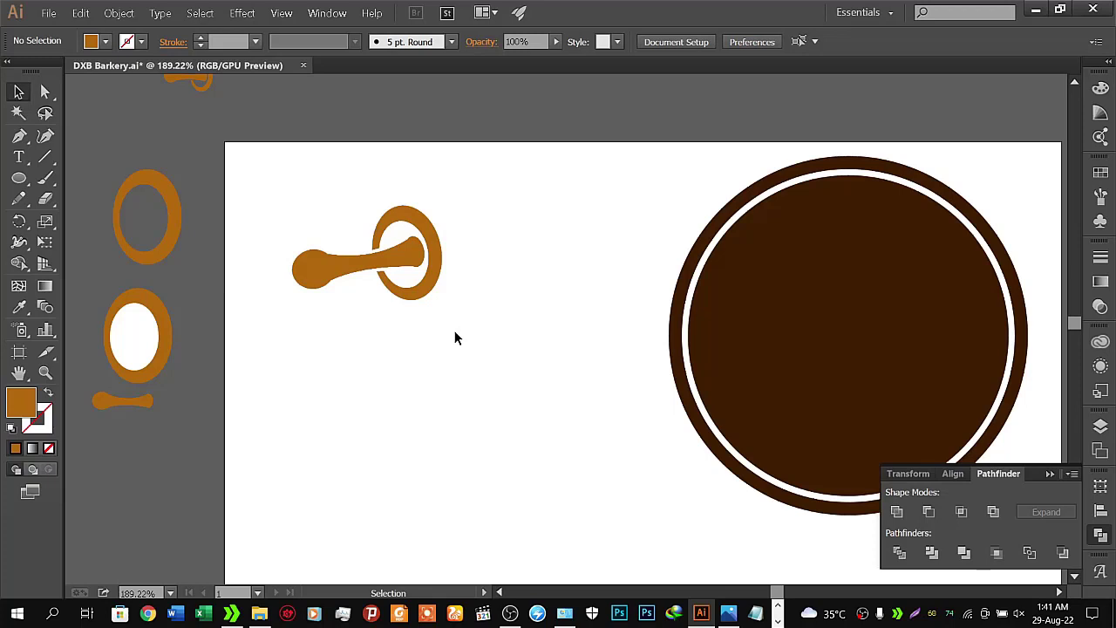
pyautogui.hotkey('ctrl', 'z')
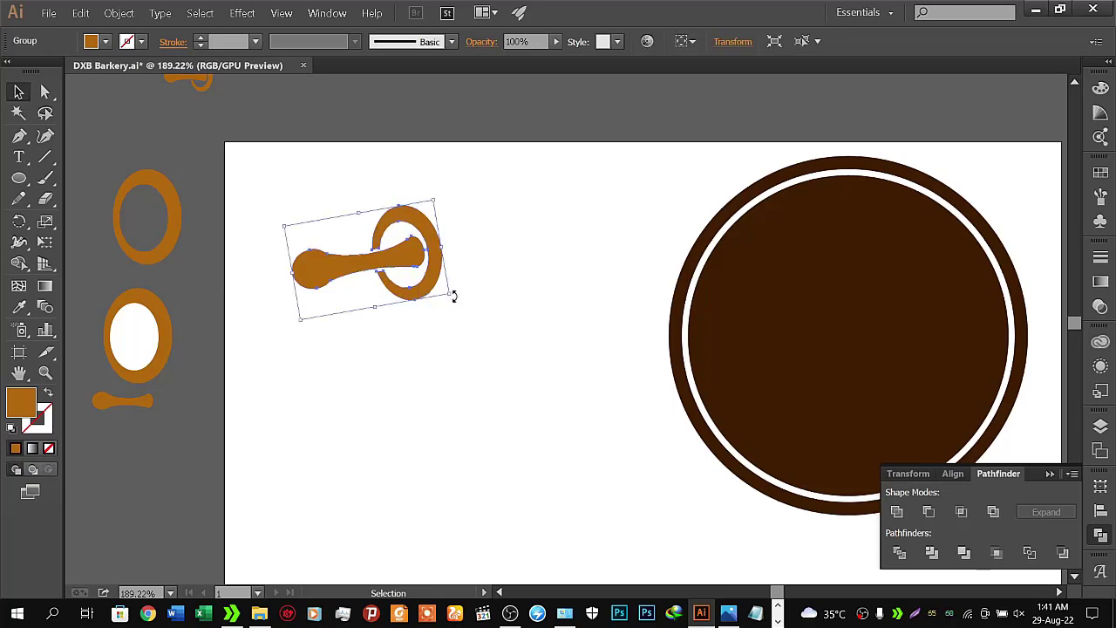
pyautogui.moveTo(453, 296)
pyautogui.mouseDown()
pyautogui.moveTo(433, 453)
pyautogui.moveTo(783, 451)
pyautogui.moveTo(510, 471)
pyautogui.moveTo(449, 435)
pyautogui.moveTo(385, 464)
pyautogui.mouseUp()
# - Deselect the tilted emblem, leaving it left of the brown badge
pyautogui.click(441, 372)
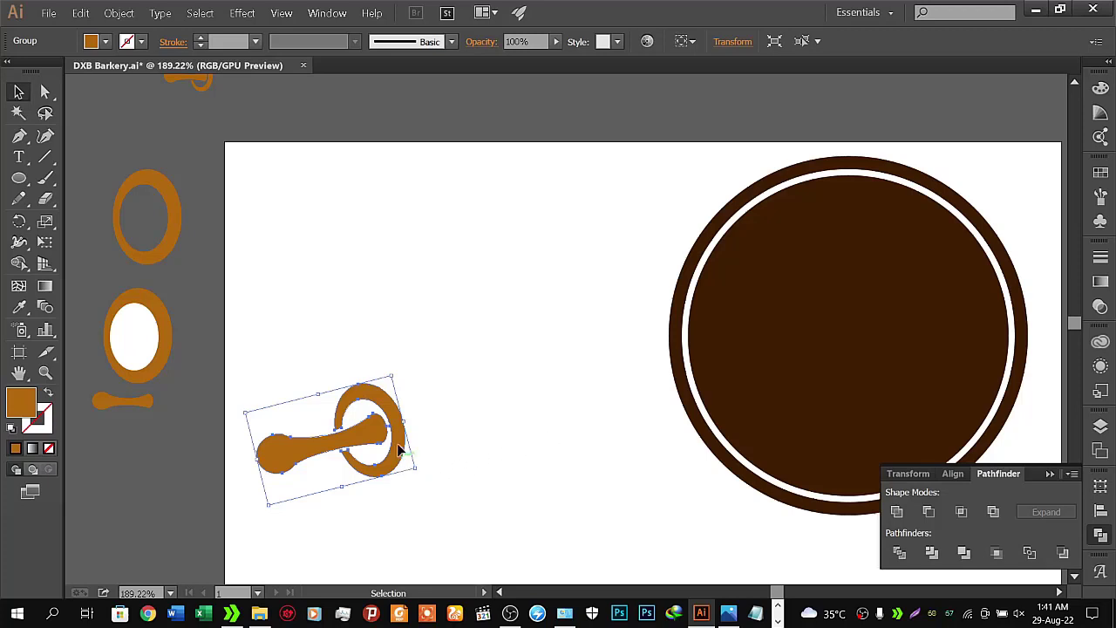
pyautogui.click(309, 313)
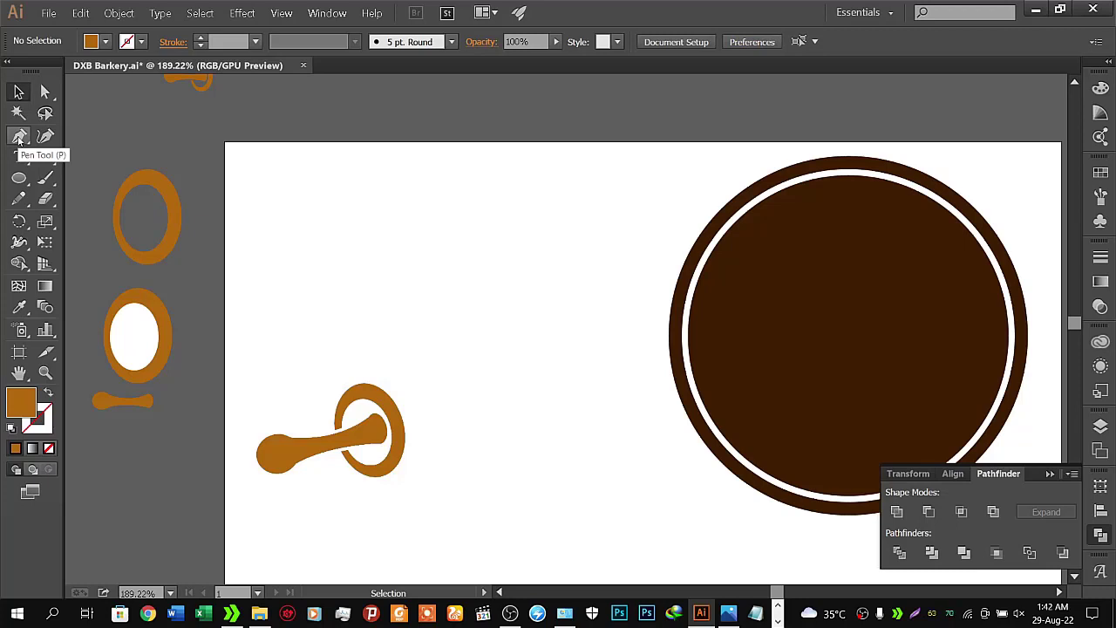
# - Sample the light orange from the colour swatches with the Eyedropper
pyautogui.press('space')
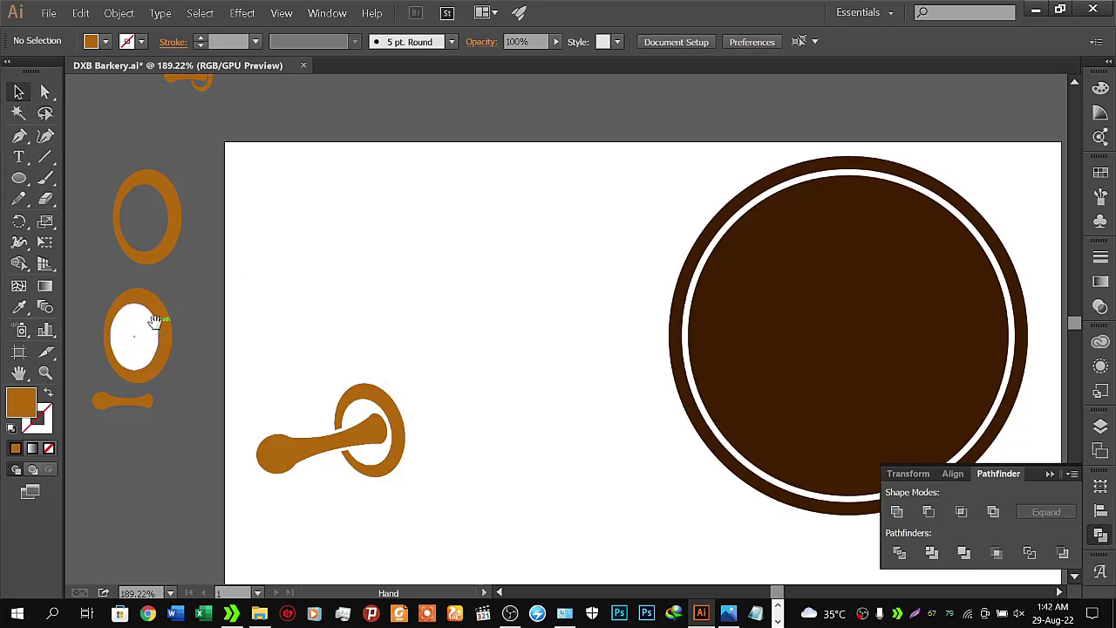
pyautogui.moveTo(153, 321)
pyautogui.mouseDown()
pyautogui.moveTo(622, 448)
pyautogui.moveTo(615, 146)
pyautogui.mouseUp()
pyautogui.moveTo(565, 398)
pyautogui.mouseDown()
pyautogui.moveTo(565, 207)
pyautogui.moveTo(592, 104)
pyautogui.moveTo(588, 463)
pyautogui.mouseUp()
pyautogui.moveTo(535, 215); pyautogui.dragTo(498, 336)
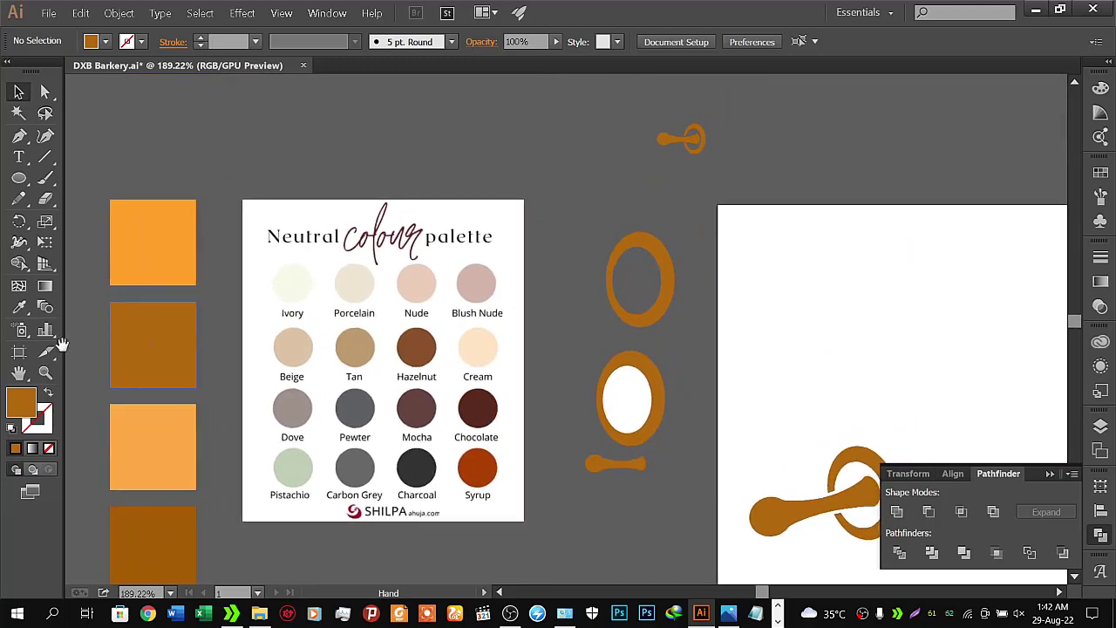
pyautogui.click(18, 307)
pyautogui.click(175, 225)
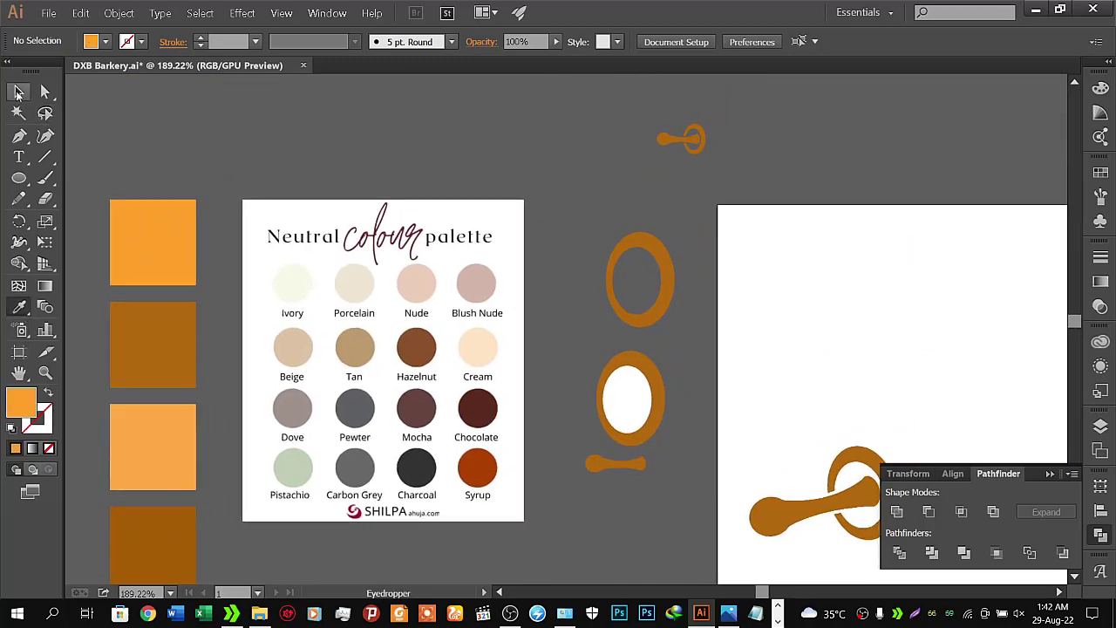
# - Draw a Pen path from the top of the ring rightward toward the badge
pyautogui.press('p')
pyautogui.moveTo(711, 300); pyautogui.dragTo(204, 169)
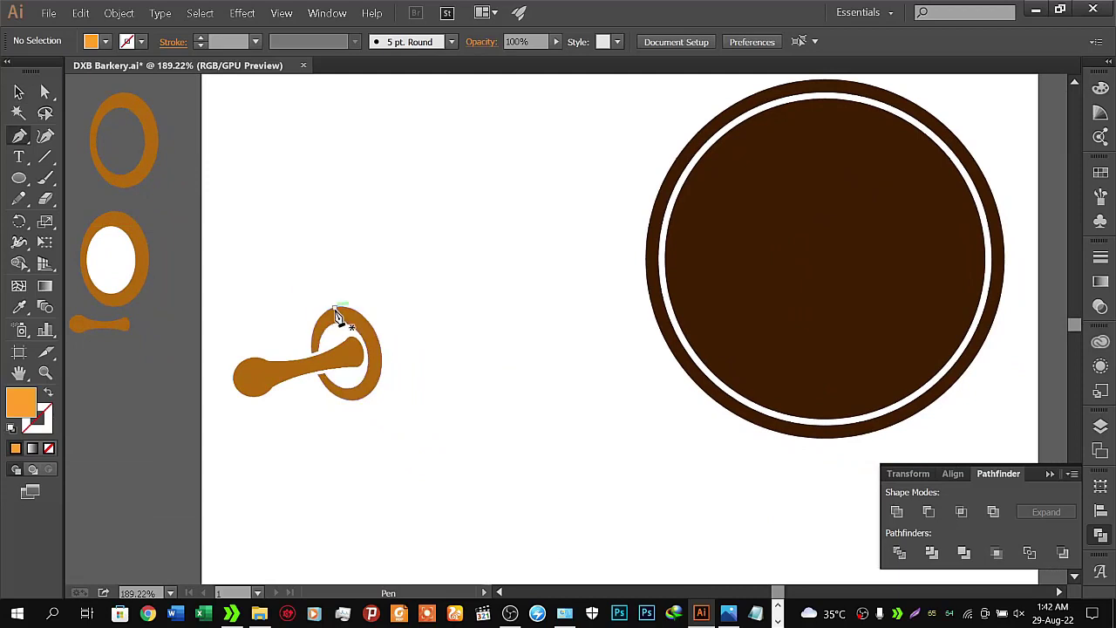
pyautogui.click(334, 307)
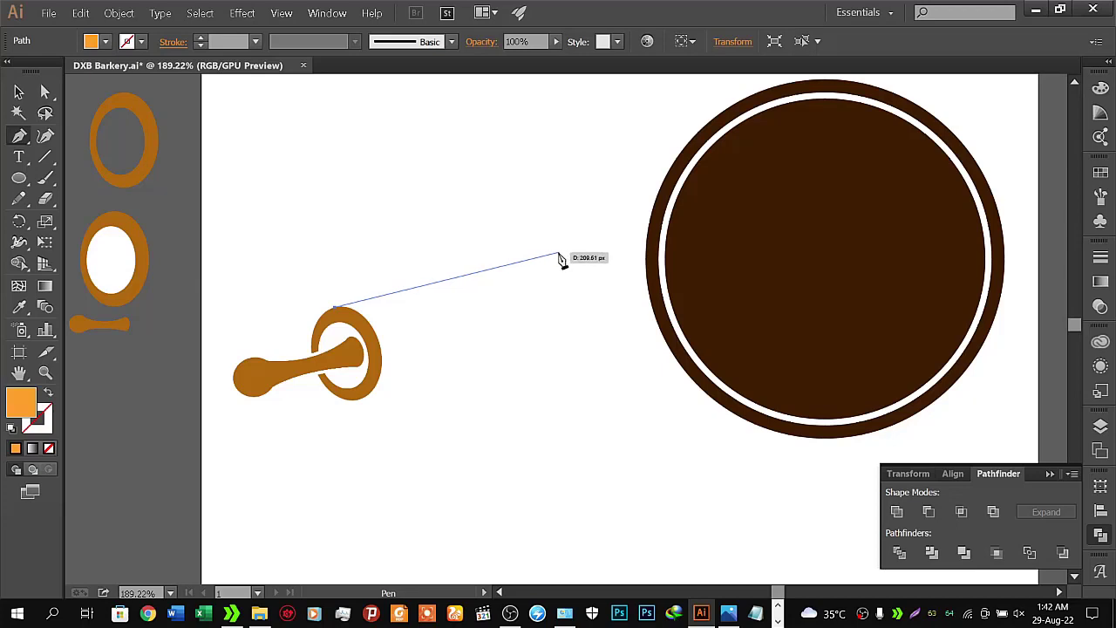
pyautogui.click(559, 254)
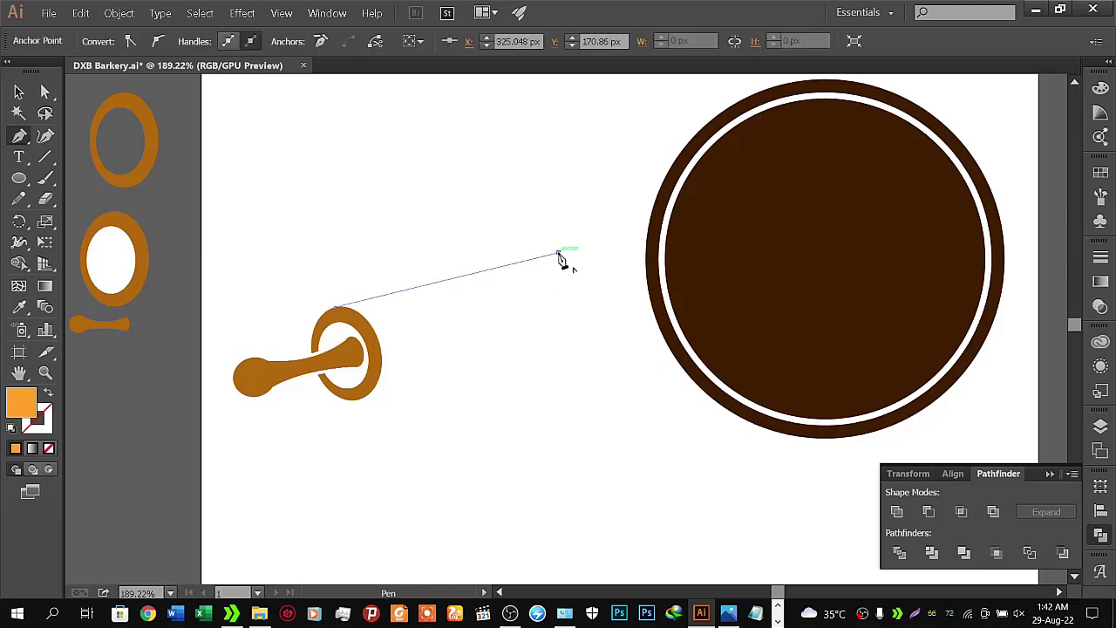